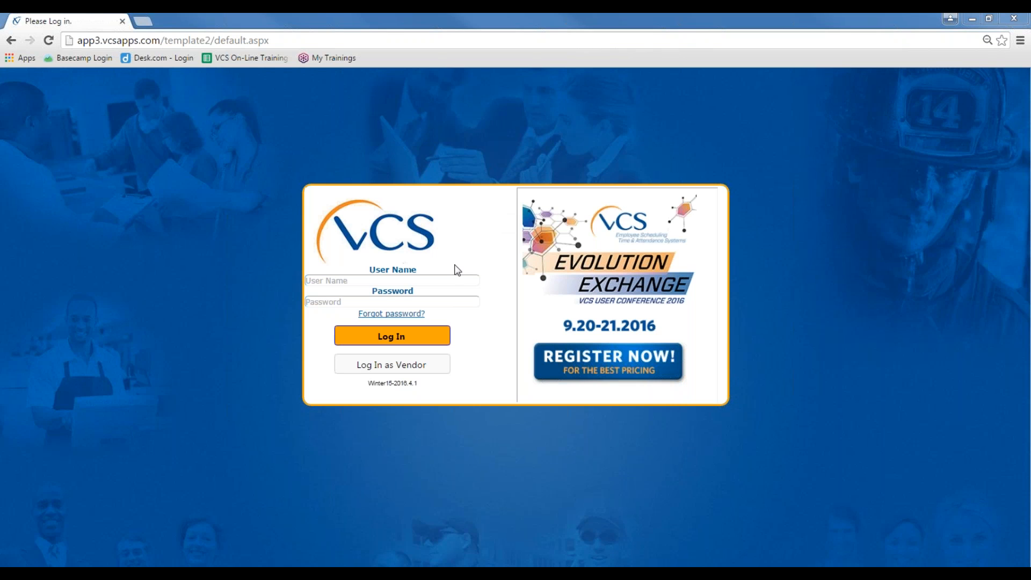
Log in to the scheduling site with the account's user name and password.
left_click(417, 279)
type("super")
key("Tab")
type("••••••••••")
key("Return")
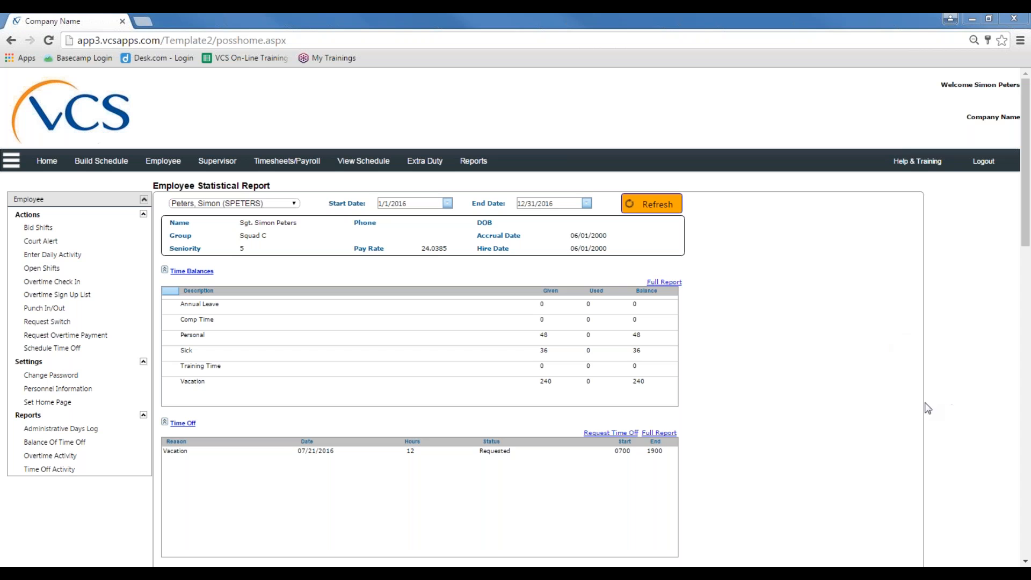
left_click(872, 384)
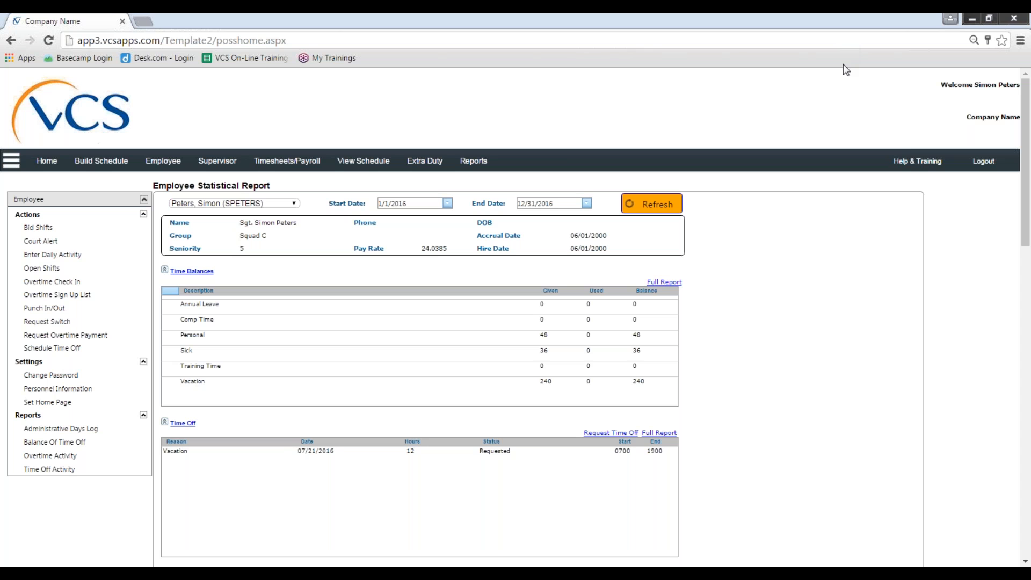
left_click(798, 412)
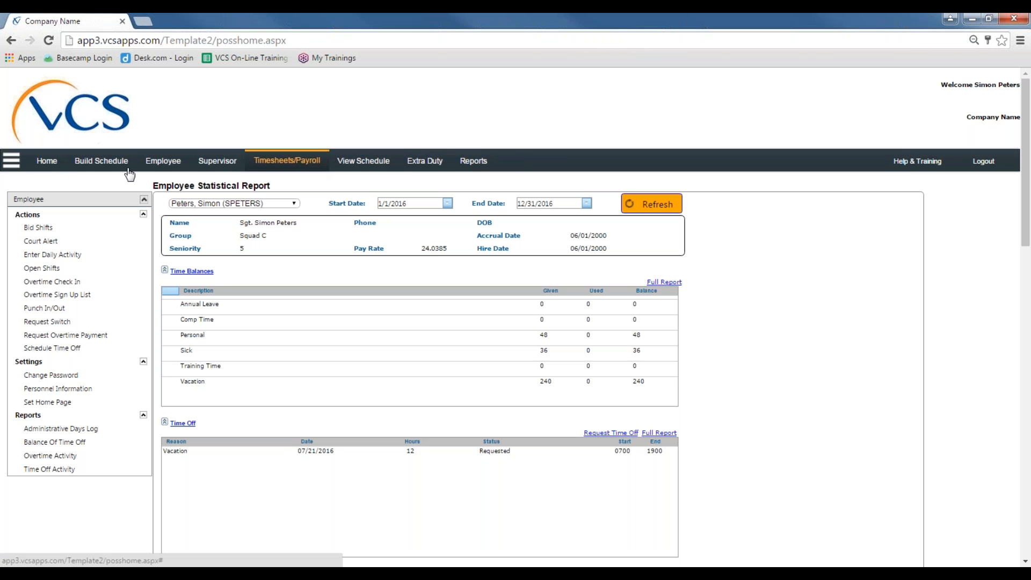
Open the Daily Schedule and look at its date calendar without changing the date.
left_click(385, 161)
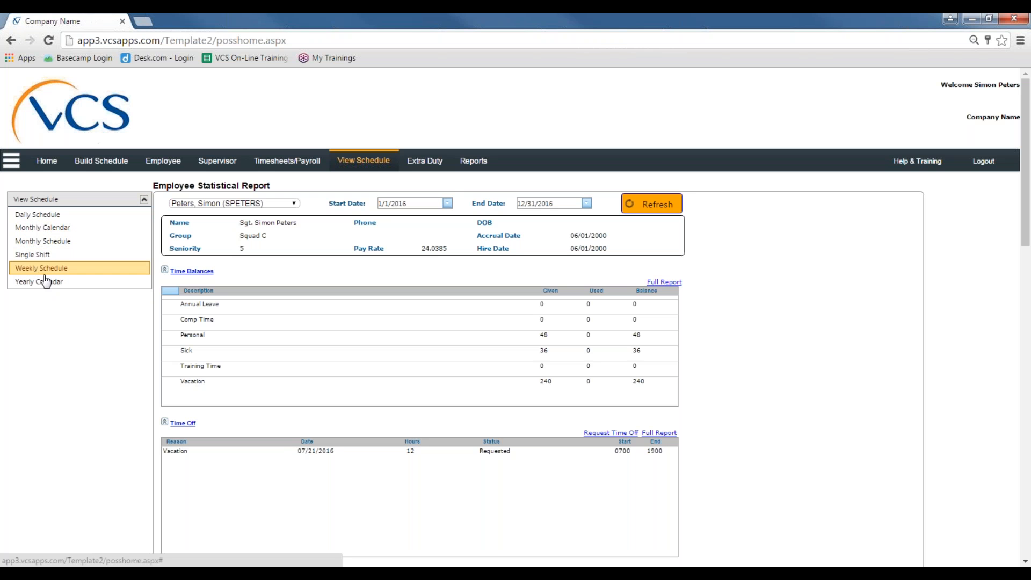
left_click(41, 218)
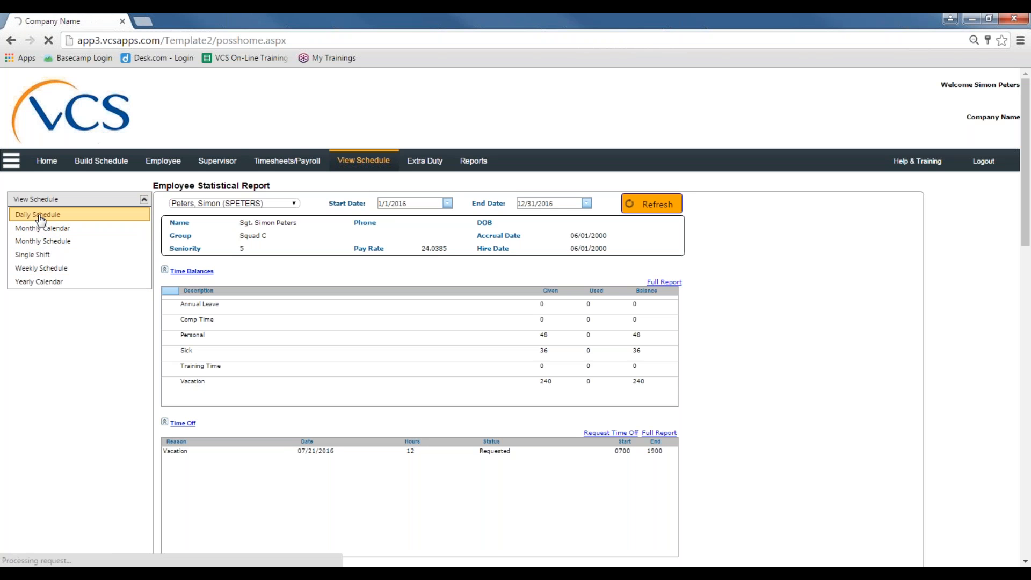
left_click(89, 216)
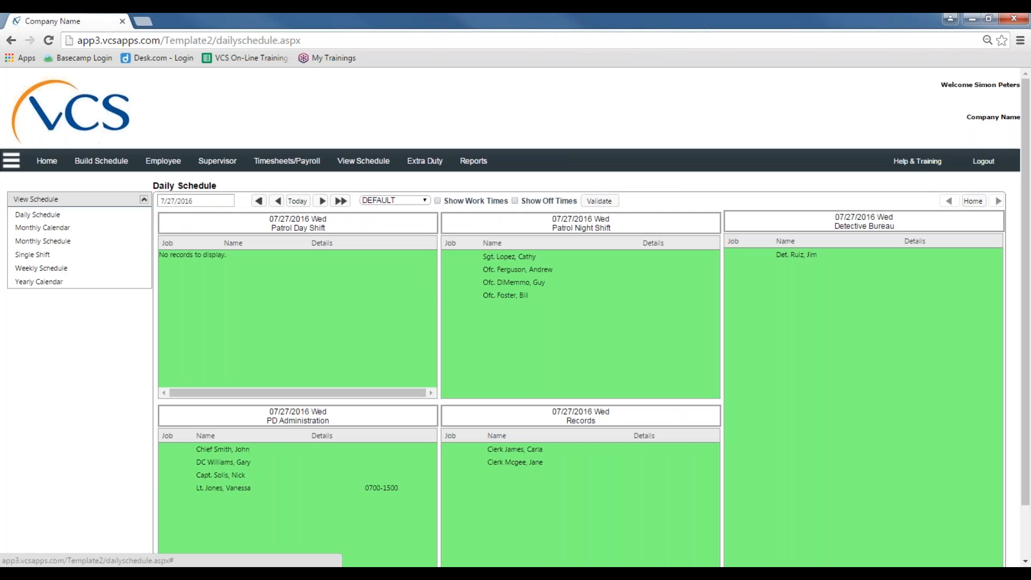
scroll(233, 221, "down", 2)
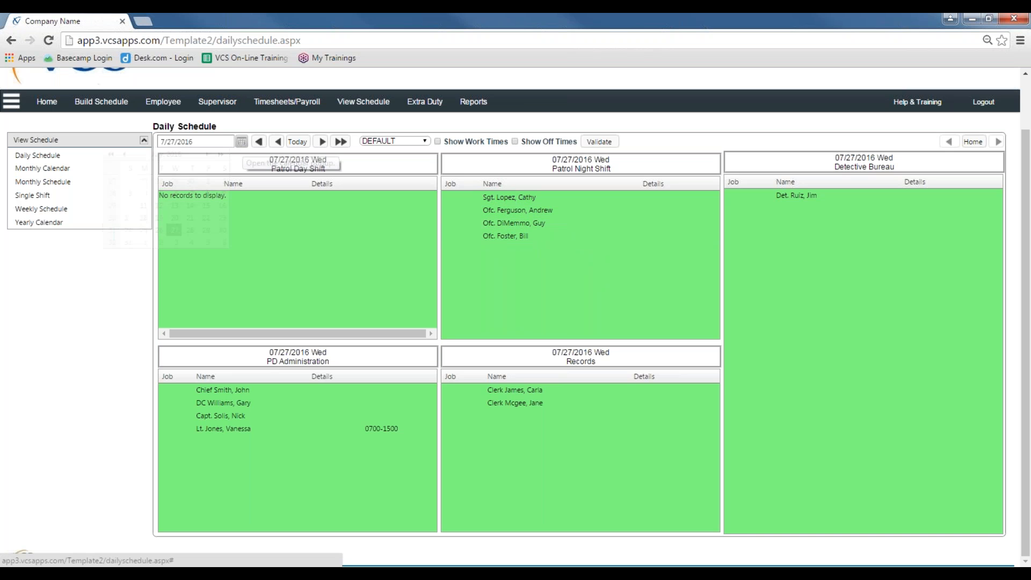
left_click(241, 142)
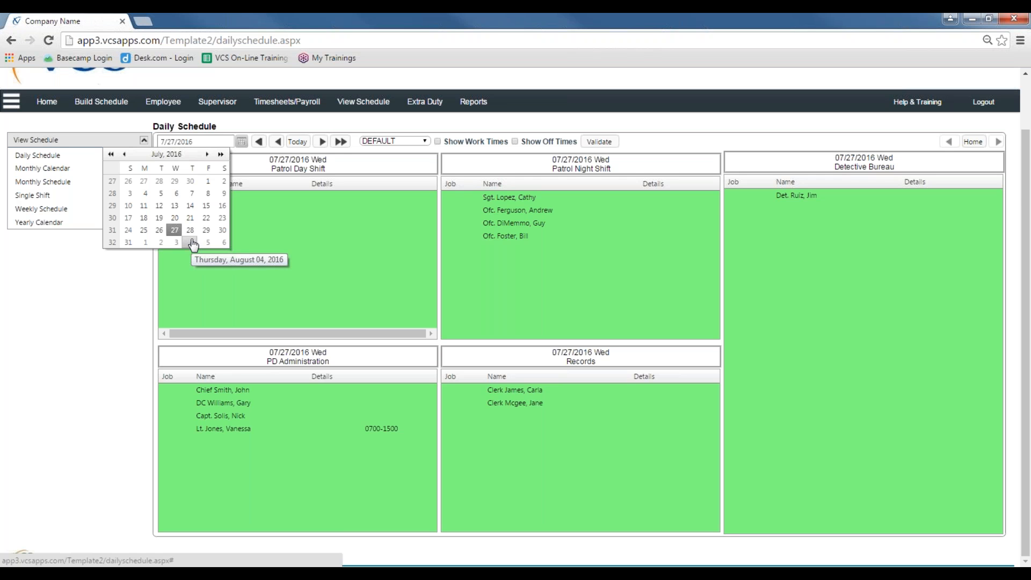
left_click(308, 126)
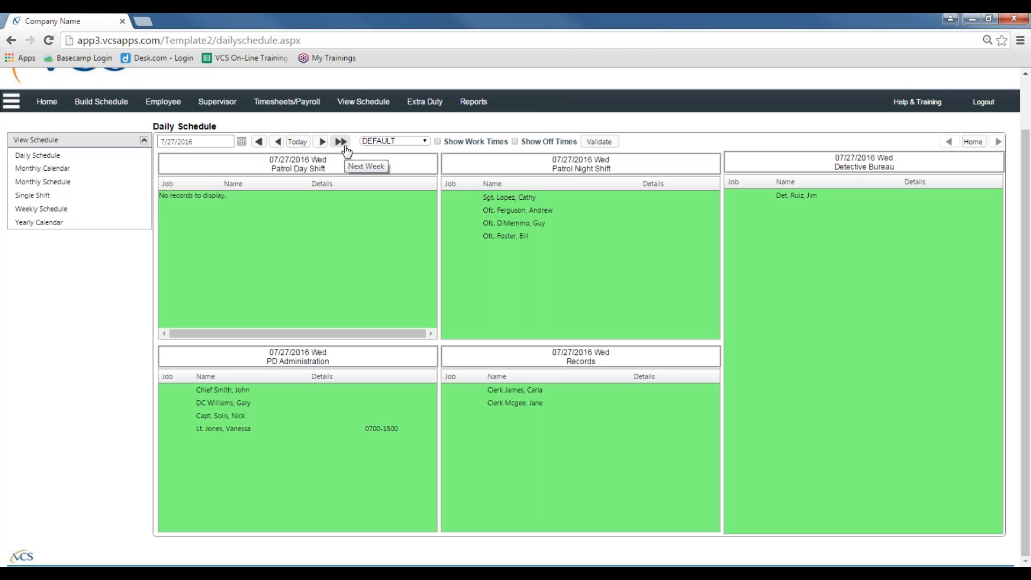
Display the daily schedule in the VCS SCHEDULE view and validate its shifts.
left_click(396, 142)
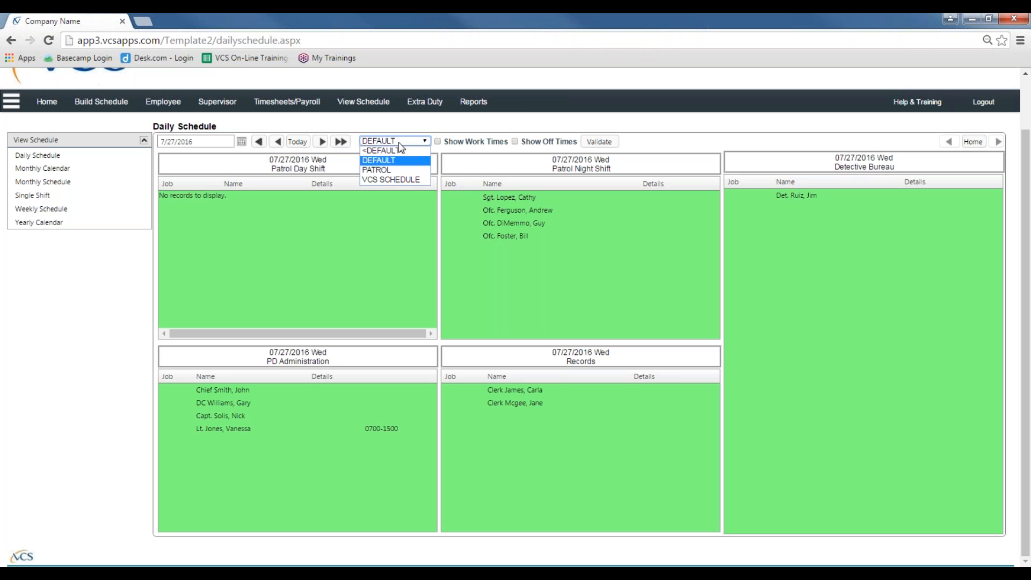
left_click(397, 180)
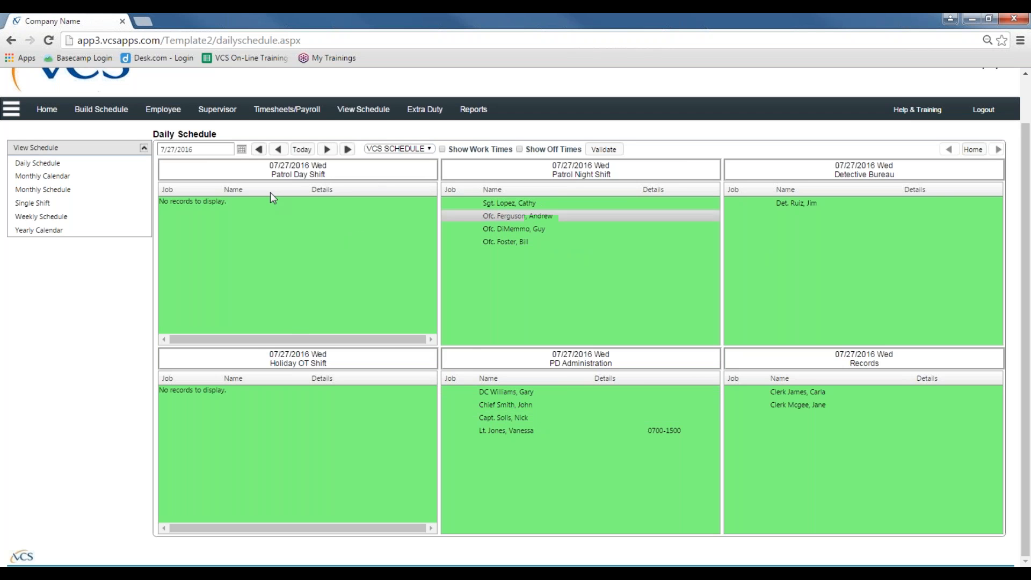
left_click(597, 151)
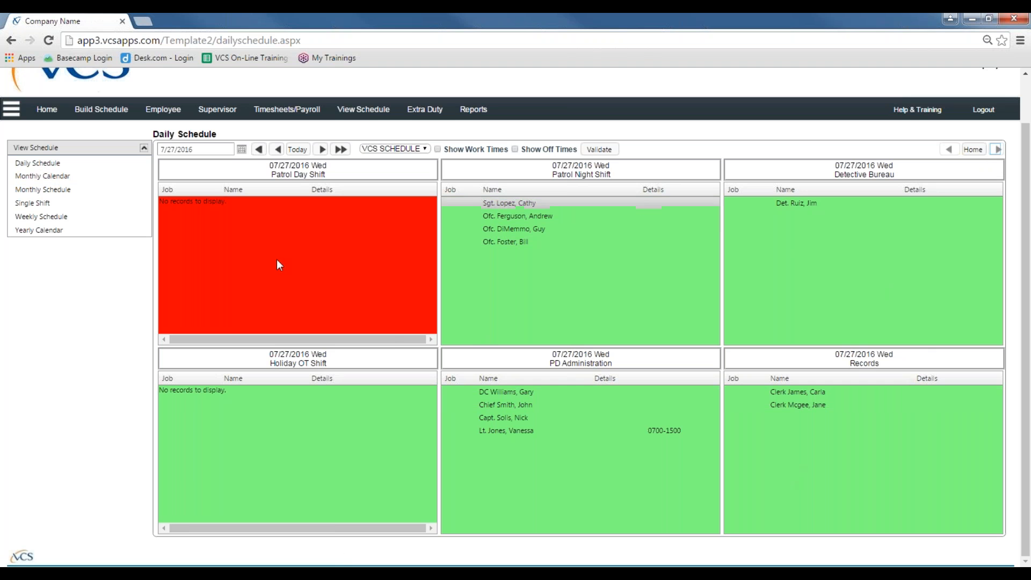
View October in the employee's Monthly Calendar and return to the current month.
left_click(70, 180)
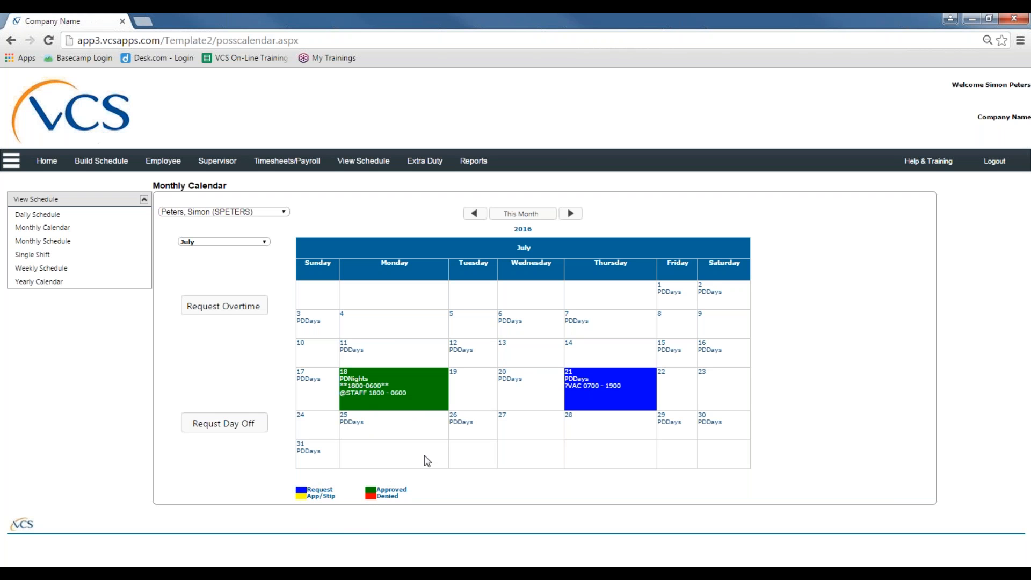
mouse_move(569, 391)
left_click(263, 244)
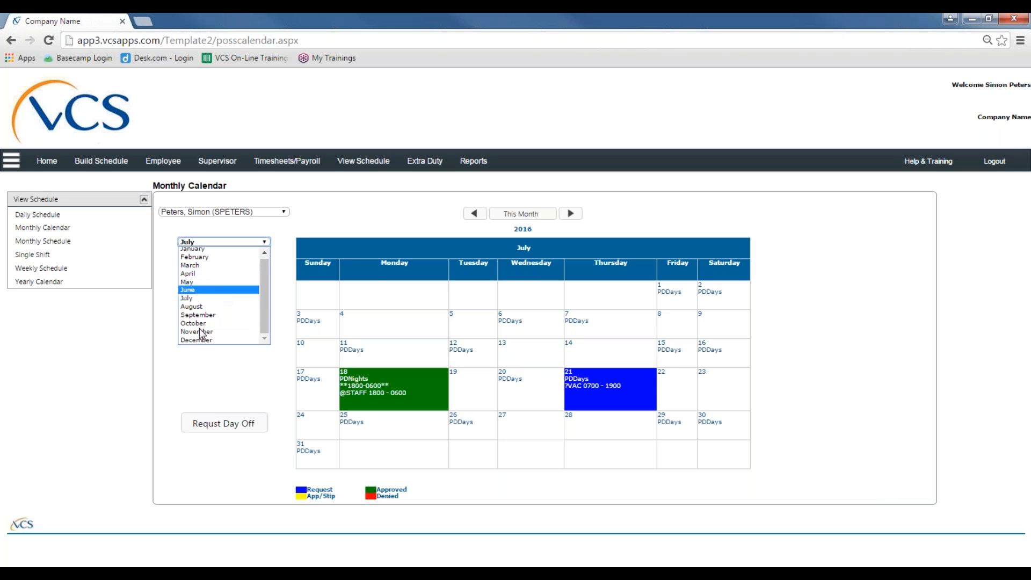
left_click(399, 219)
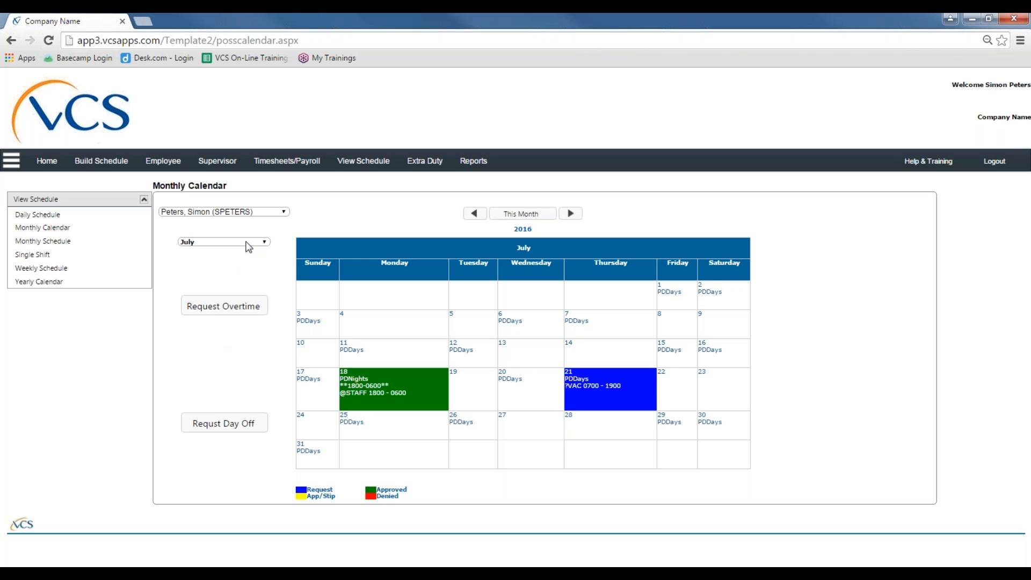
left_click(228, 242)
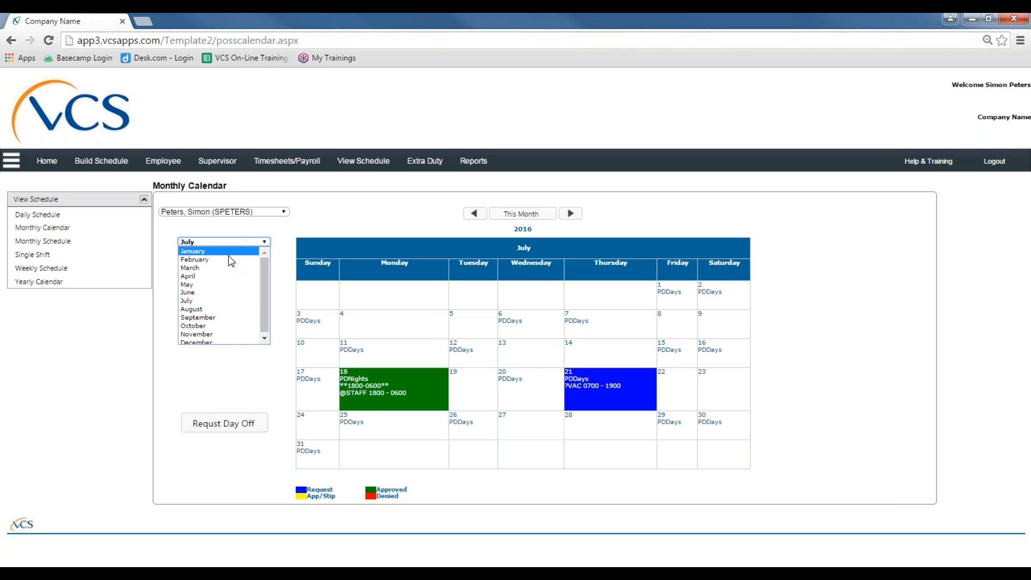
left_click(219, 326)
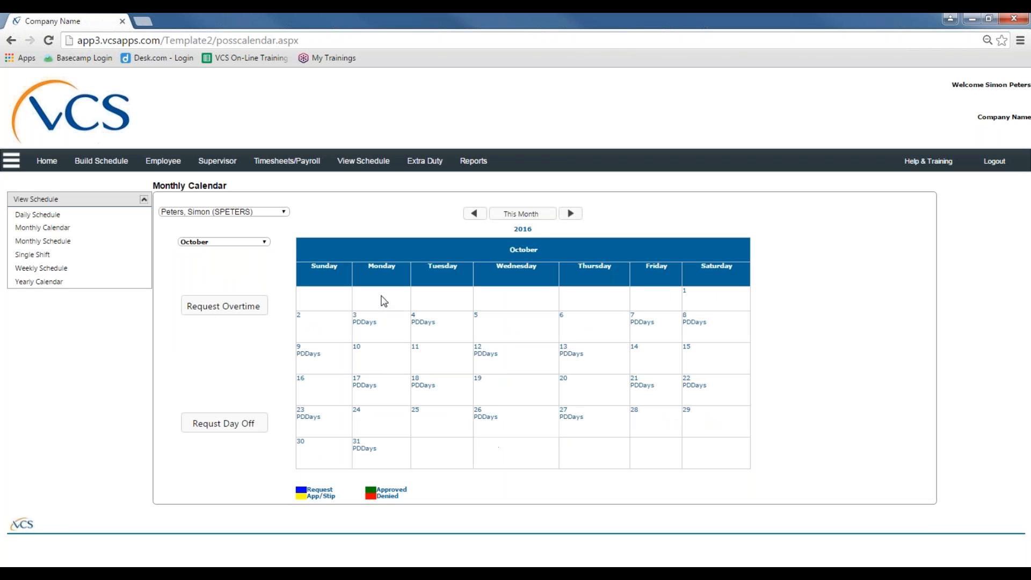
left_click(534, 215)
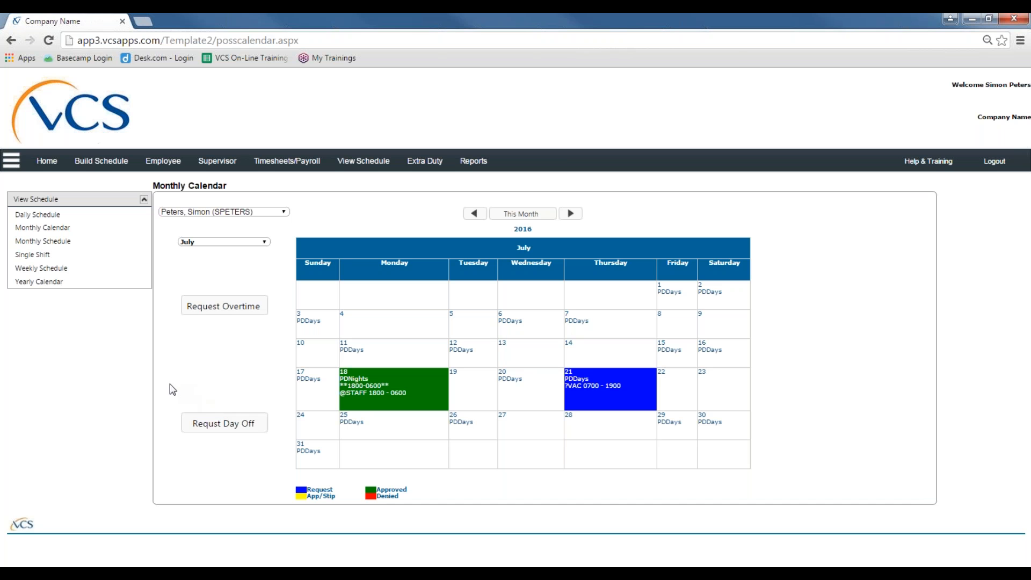
Open the Monthly Schedule and display it for Squad A.
left_click(60, 245)
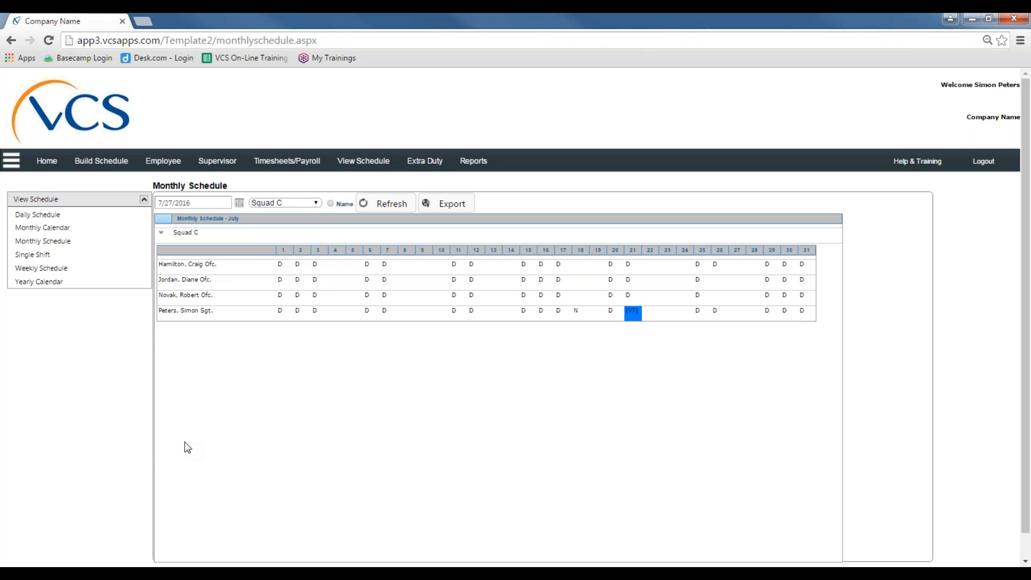
left_click(302, 204)
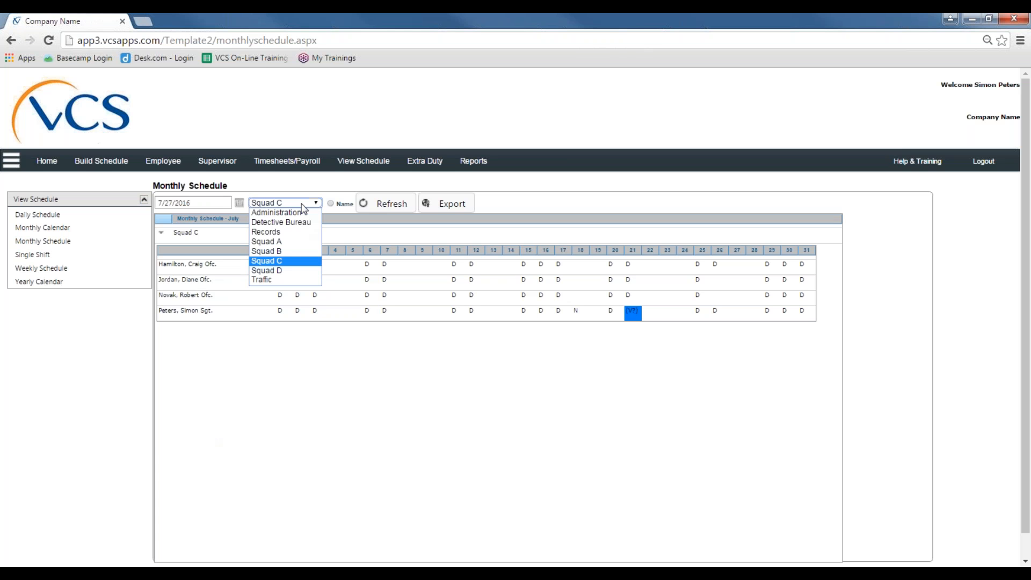
left_click(278, 237)
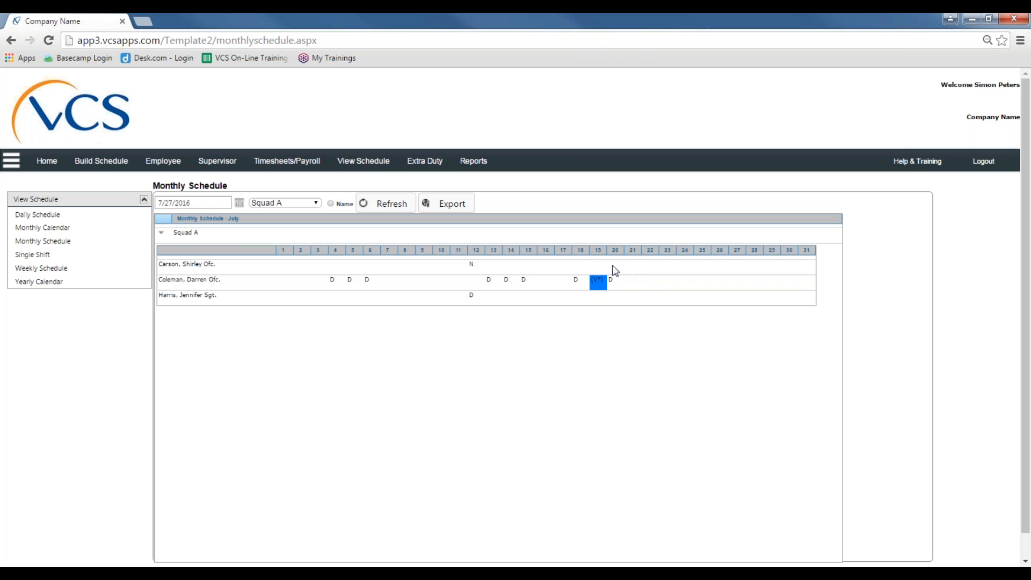
Open the Single Shift view and display the Patrol Day Shift and the Patrol Night Shift for 7/27/2016.
left_click(42, 256)
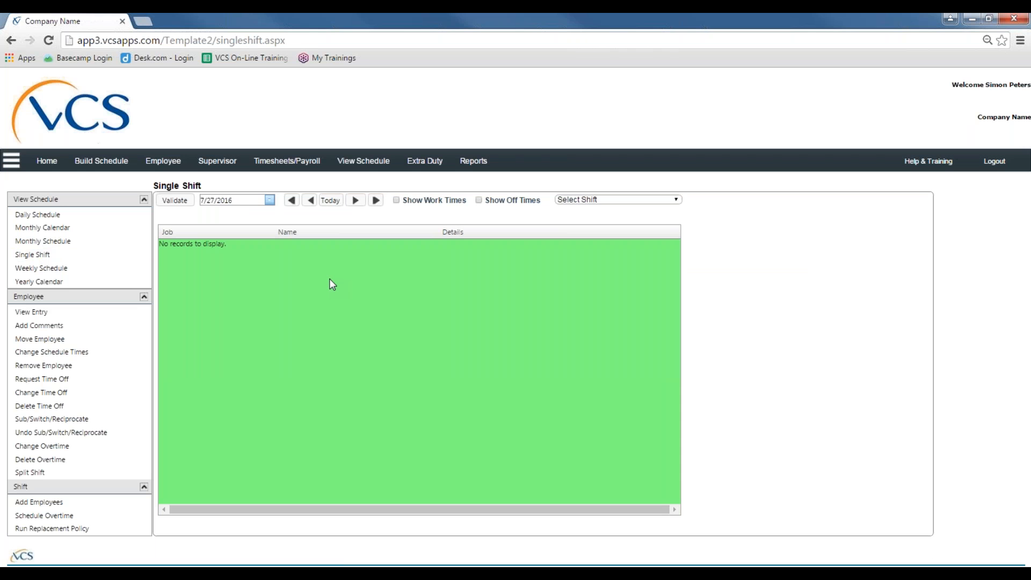
left_click(666, 199)
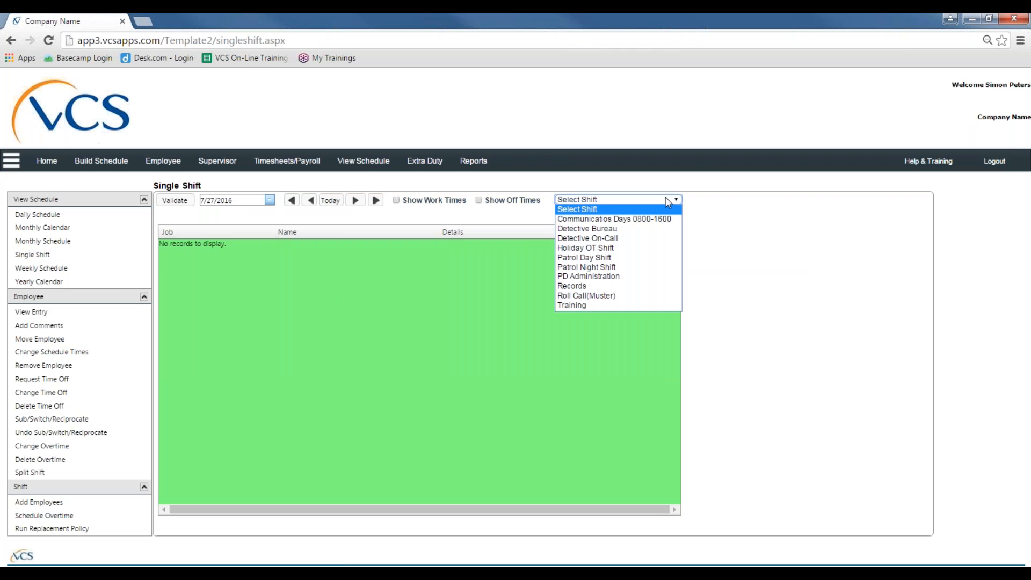
left_click(614, 258)
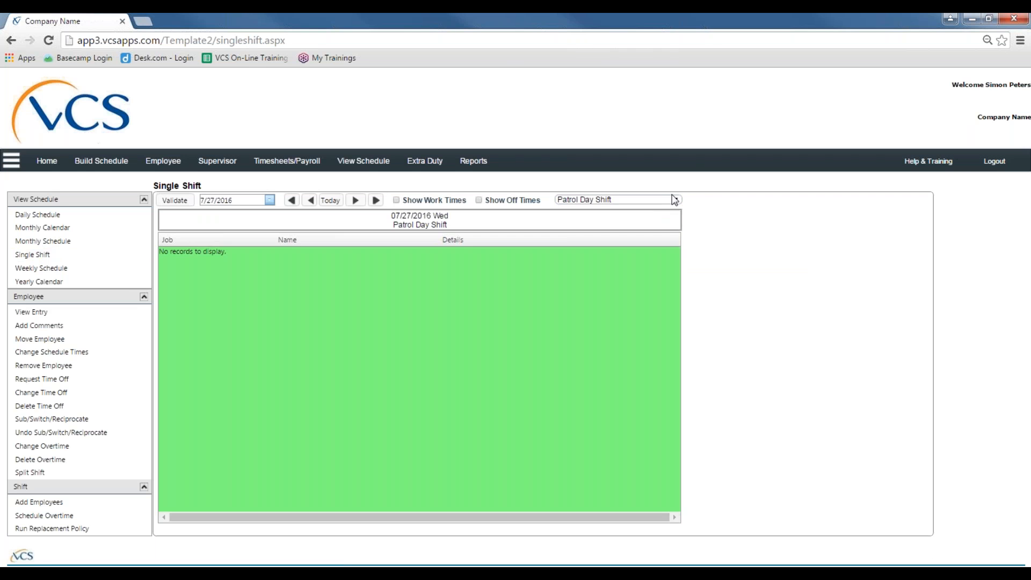
left_click(661, 201)
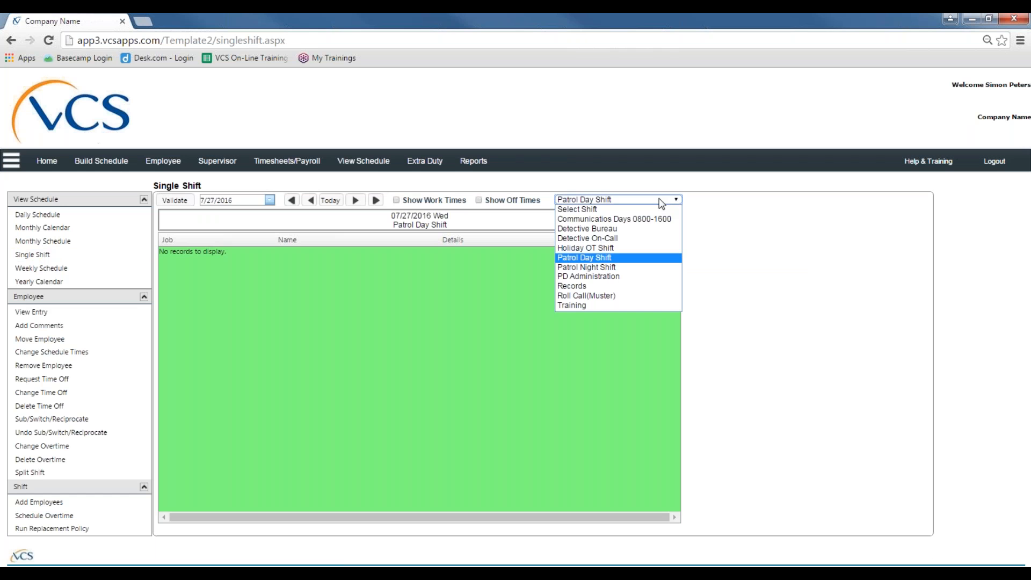
left_click(607, 267)
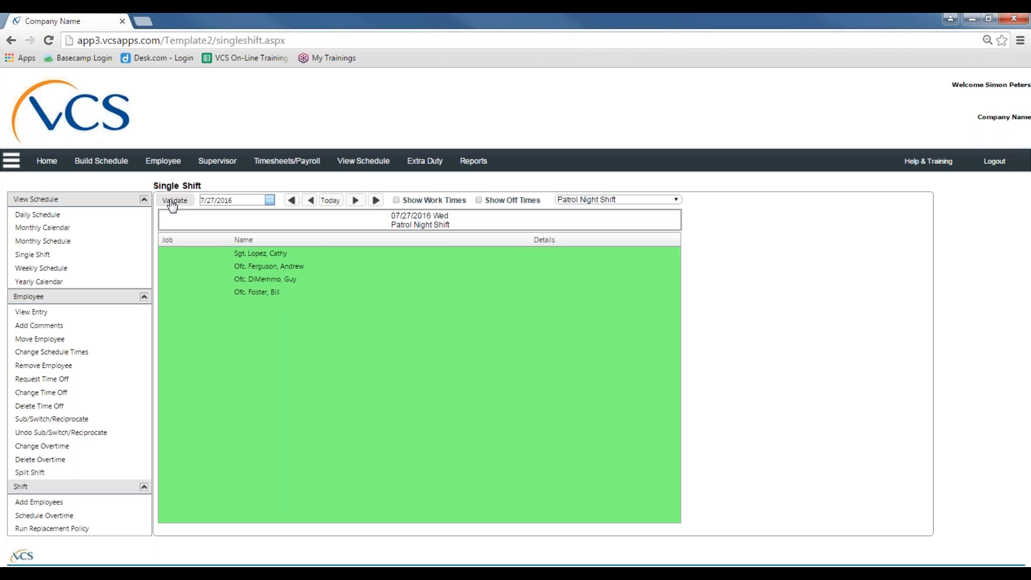
left_click(270, 200)
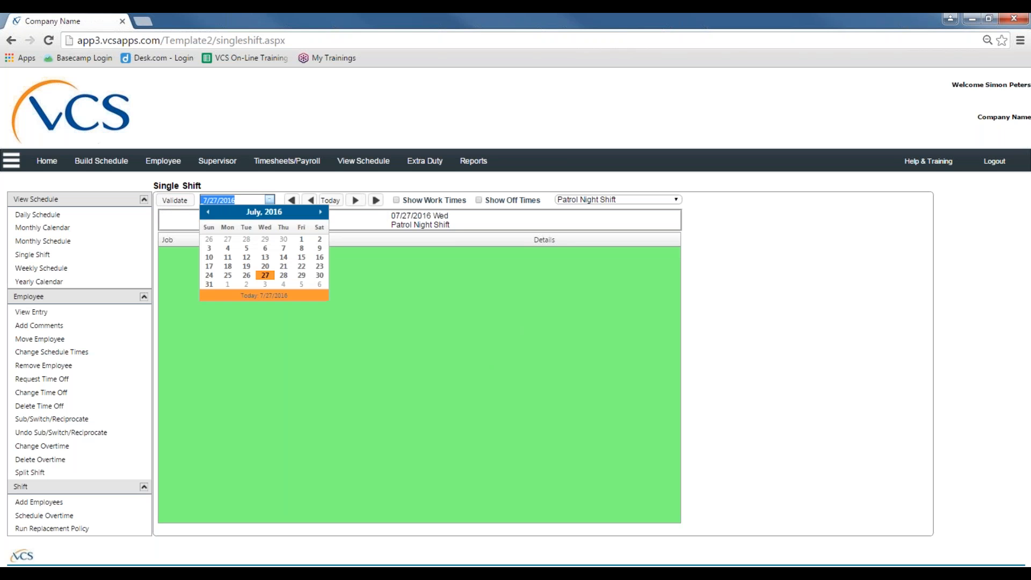
left_click(265, 275)
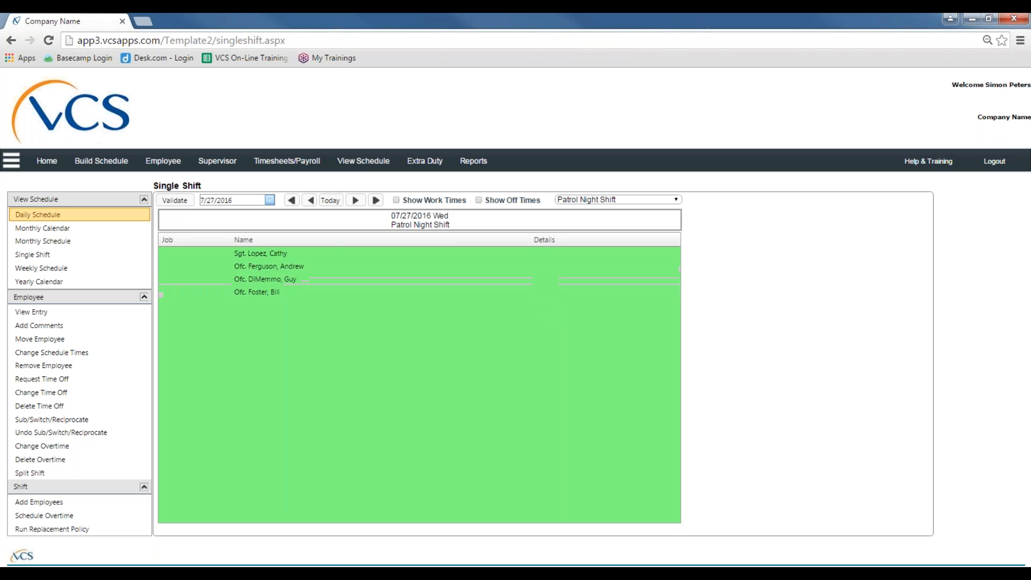
Open the Weekly Schedule and display it for the Records group.
left_click(70, 273)
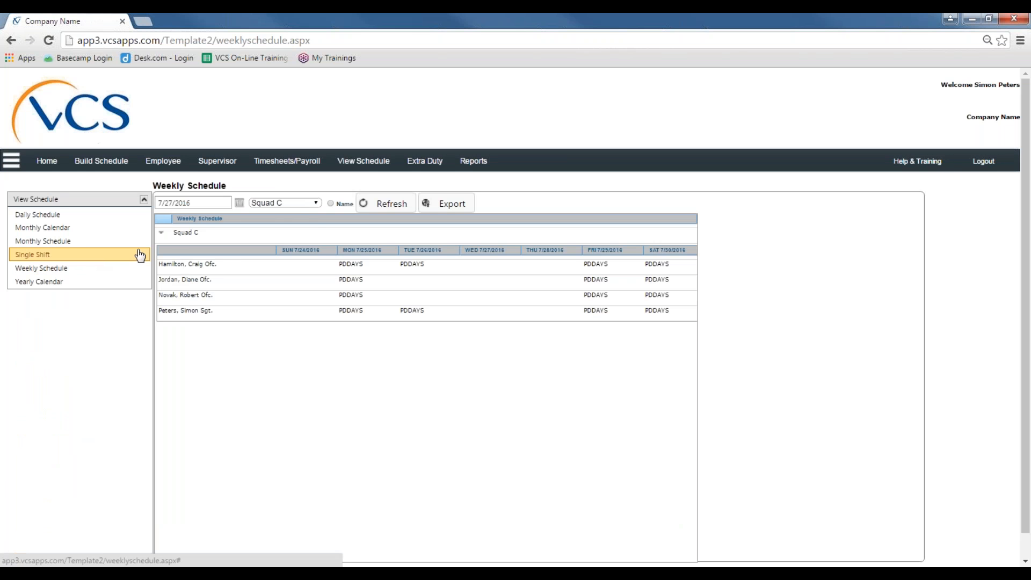
left_click(303, 208)
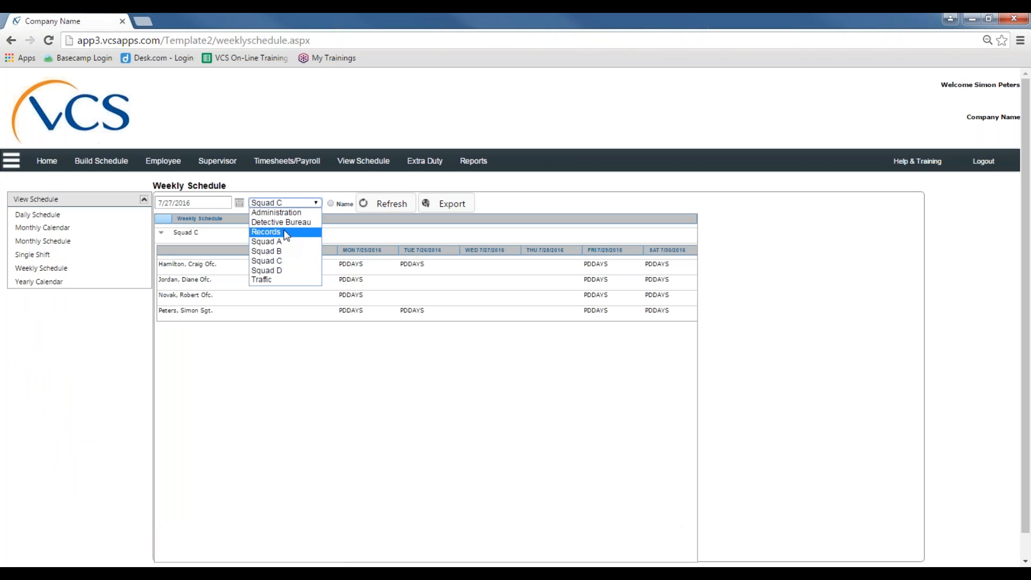
left_click(284, 232)
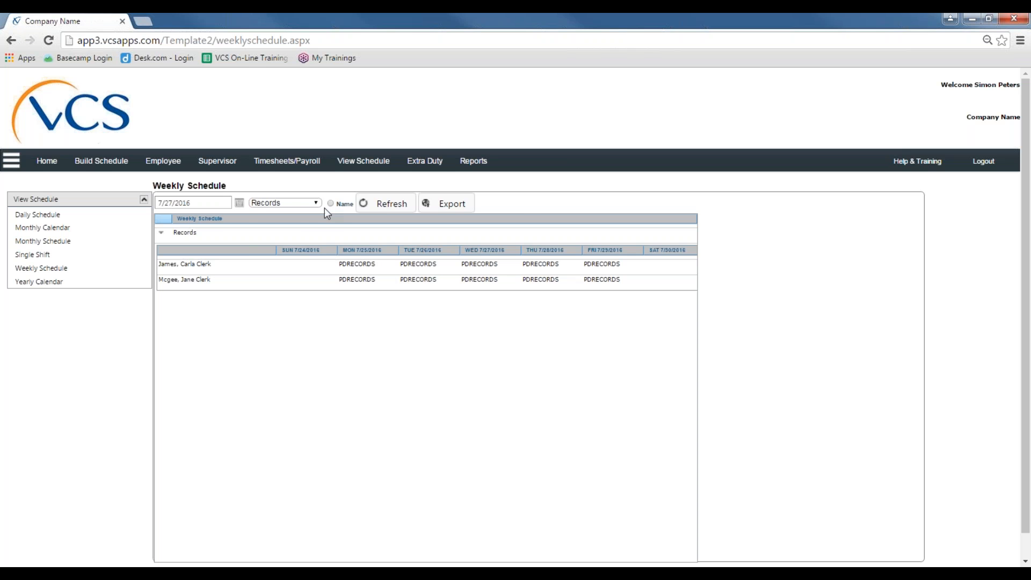
Display the Weekly Schedule for Squad A and for Squad B, and set Squad B's date to 7/13/2016.
left_click(282, 204)
left_click(293, 243)
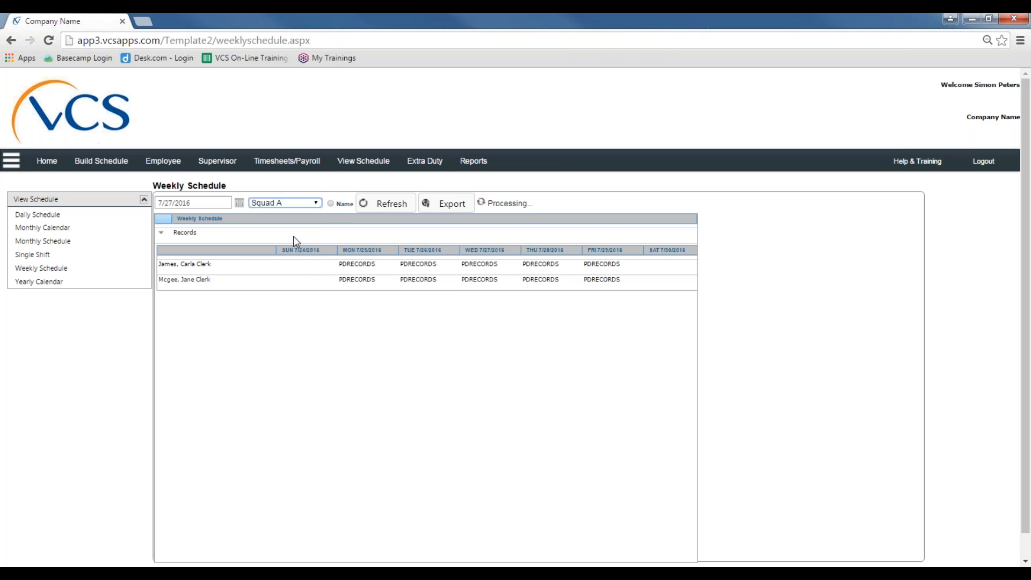
left_click(380, 215)
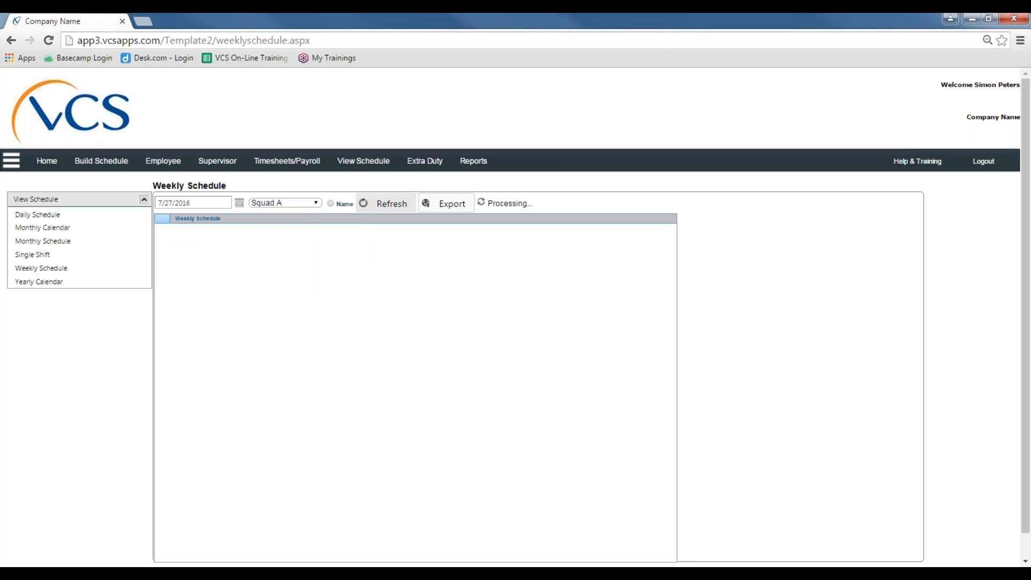
left_click(290, 204)
left_click(296, 250)
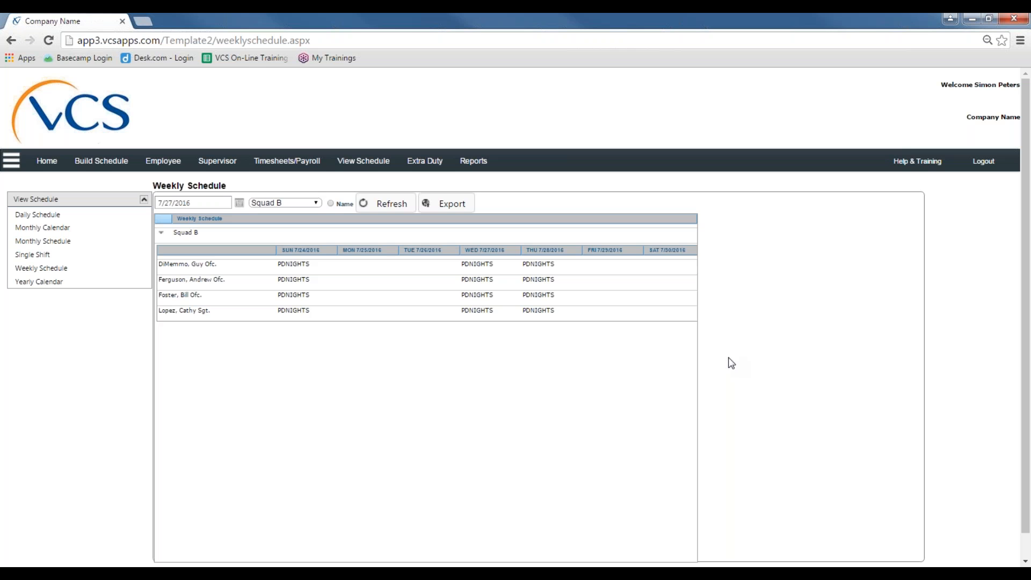
left_click(239, 204)
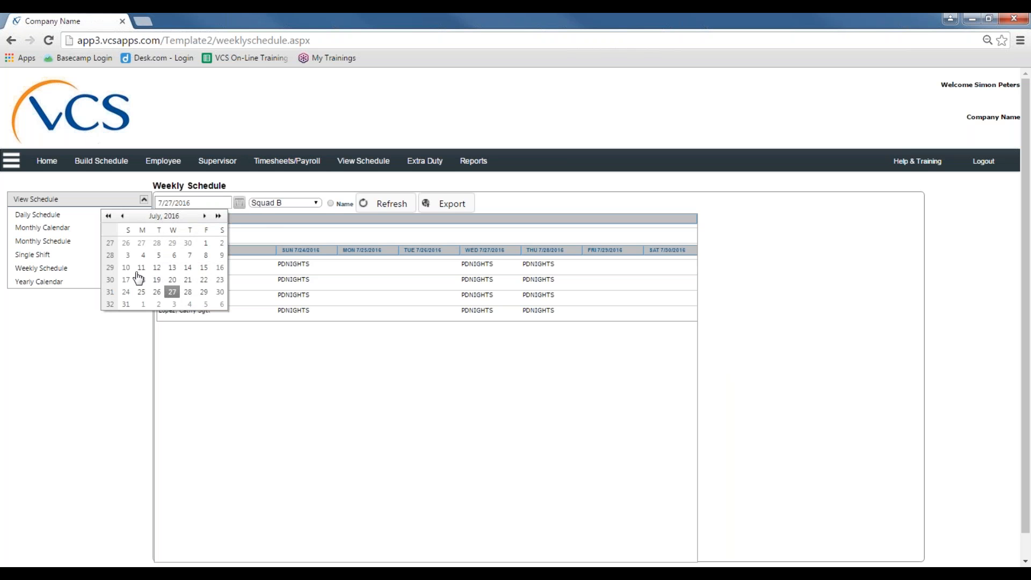
left_click(172, 271)
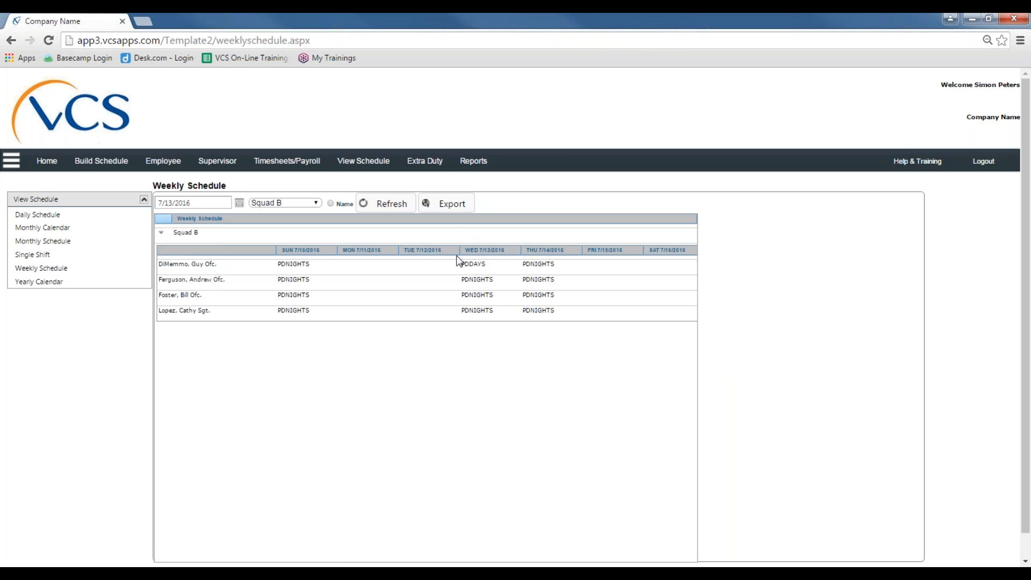
Open the Yearly Calendar and look through all twelve months of the employee's schedule.
left_click(45, 242)
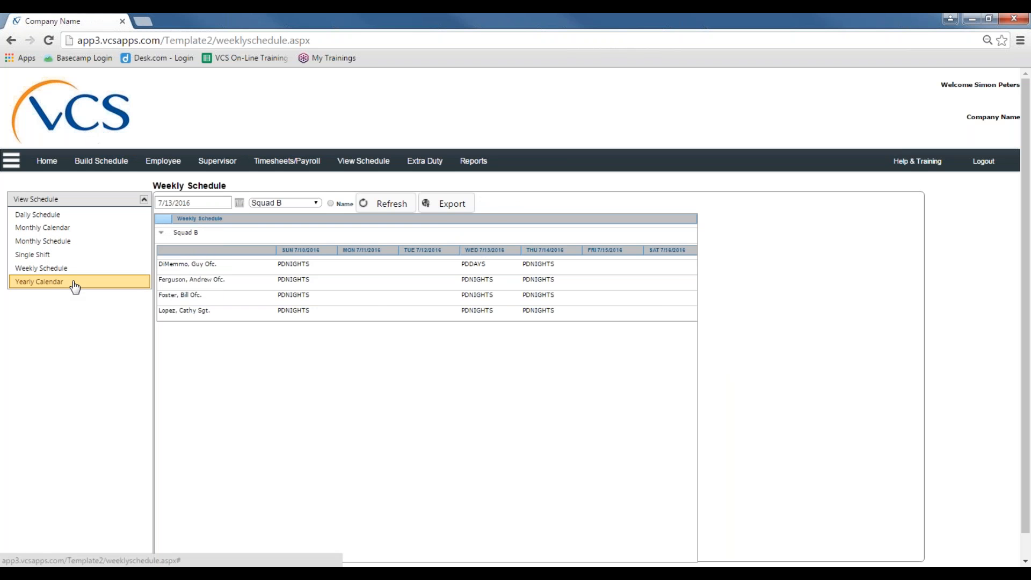
left_click(68, 284)
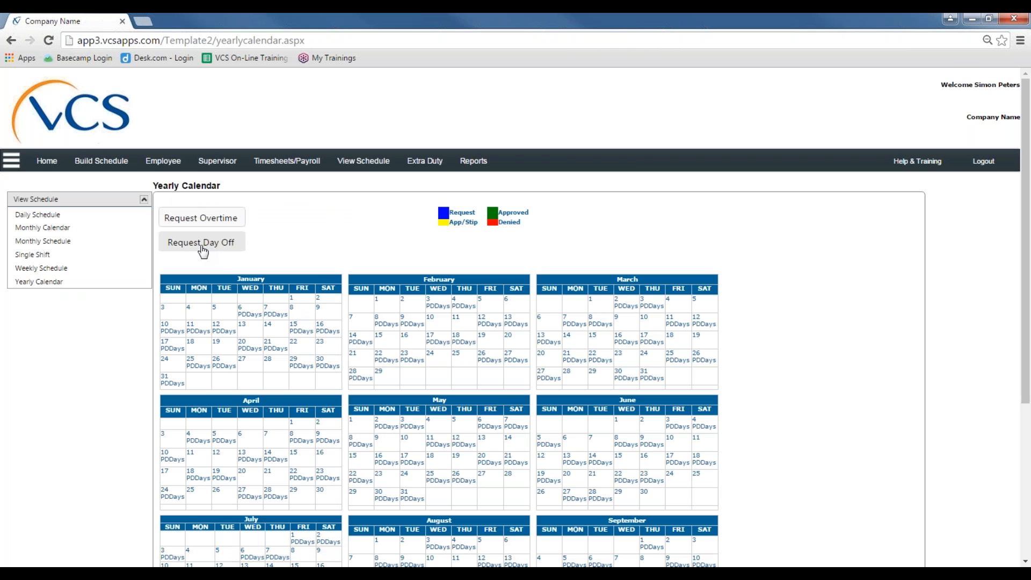
scroll(221, 258, "down", 2)
scroll(221, 258, "up", 1)
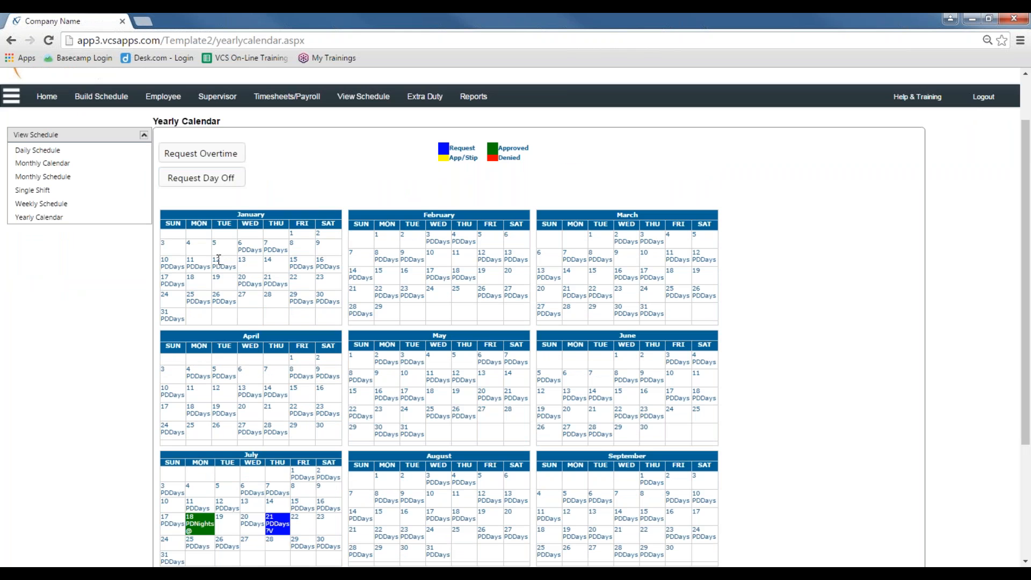
scroll(372, 199, "up", 1)
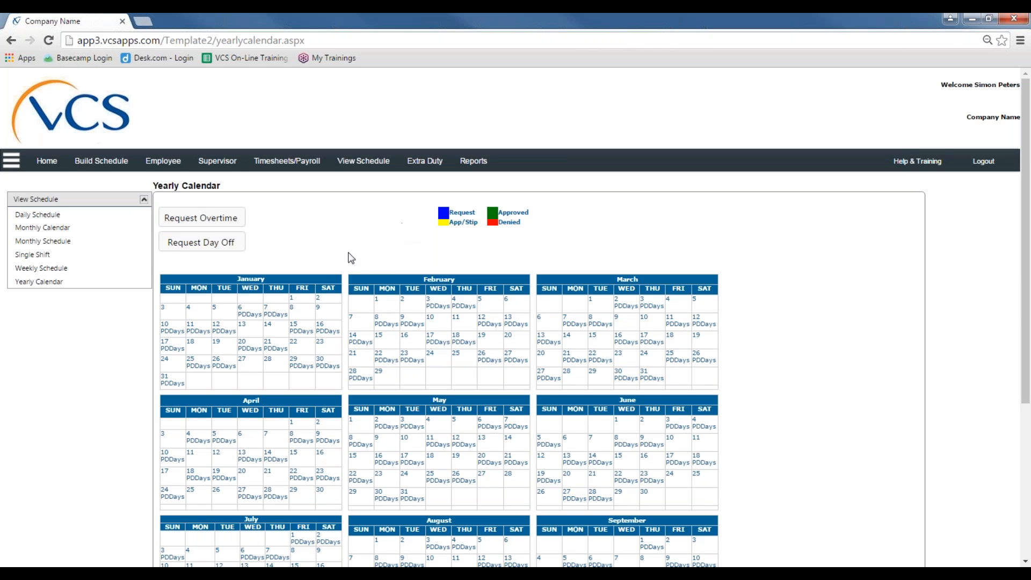
scroll(360, 253, "down", 2)
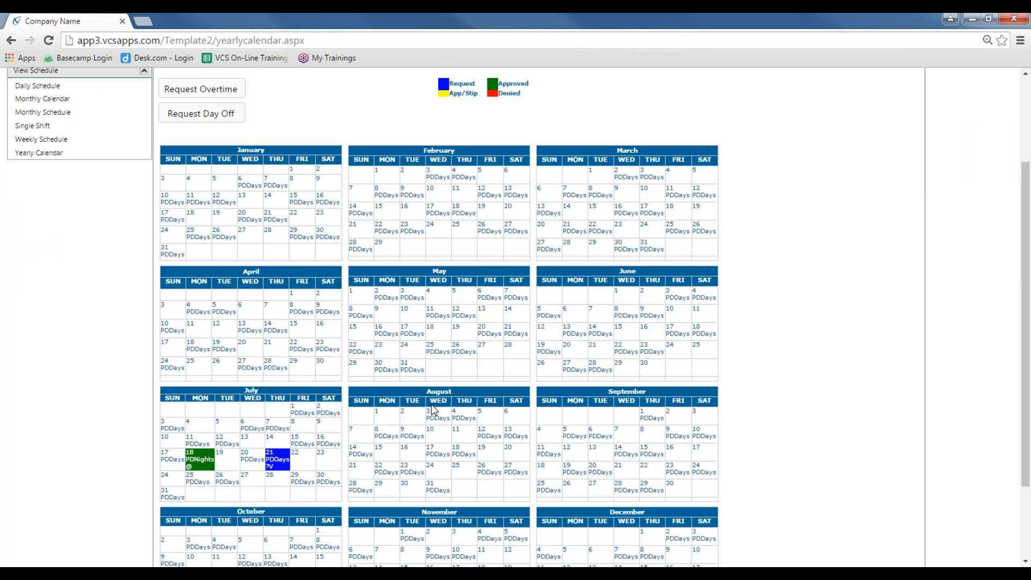
scroll(429, 134, "down", 1)
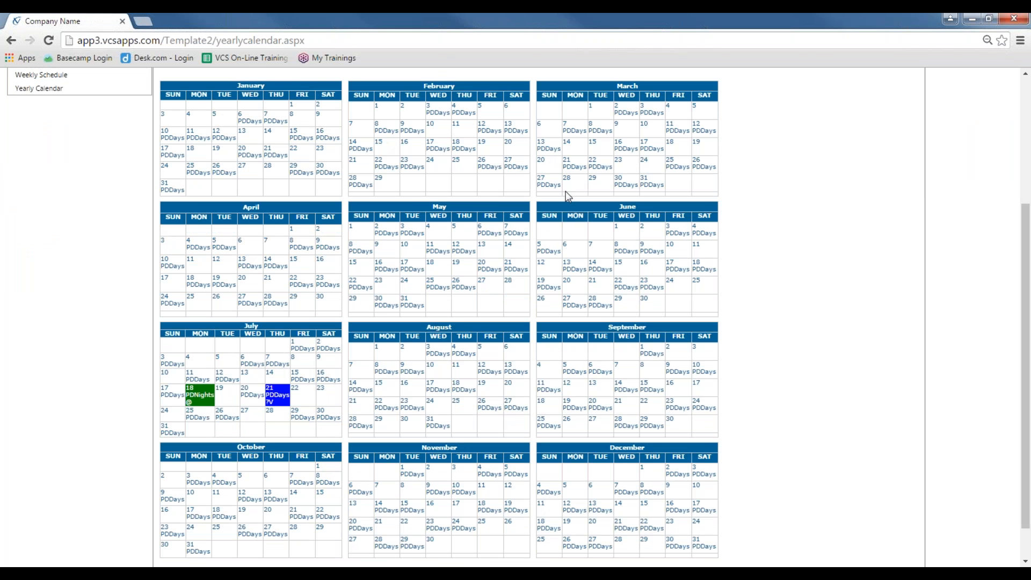
scroll(455, 370, "down", 1)
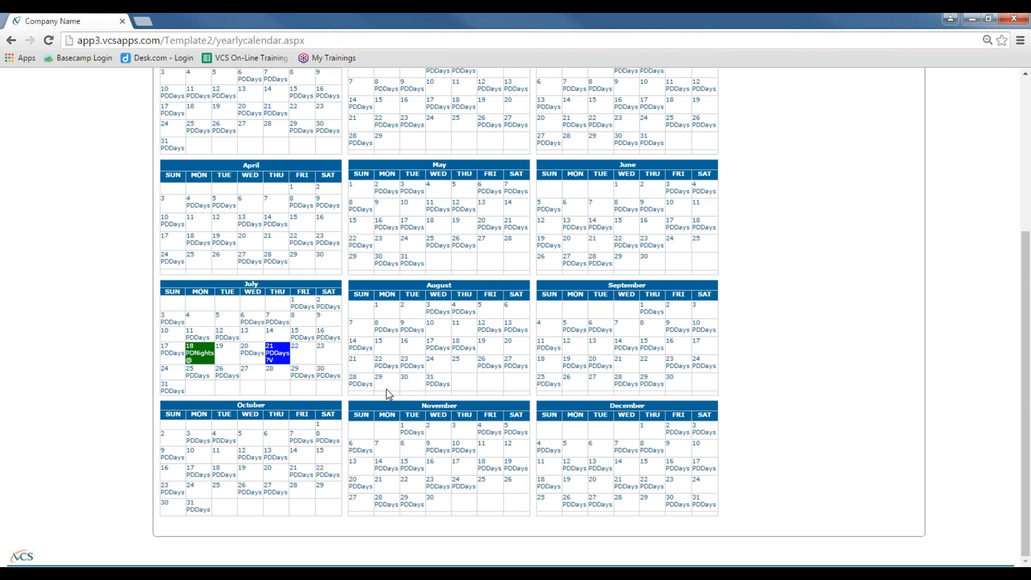
scroll(387, 391, "up", 1)
scroll(385, 389, "up", 4)
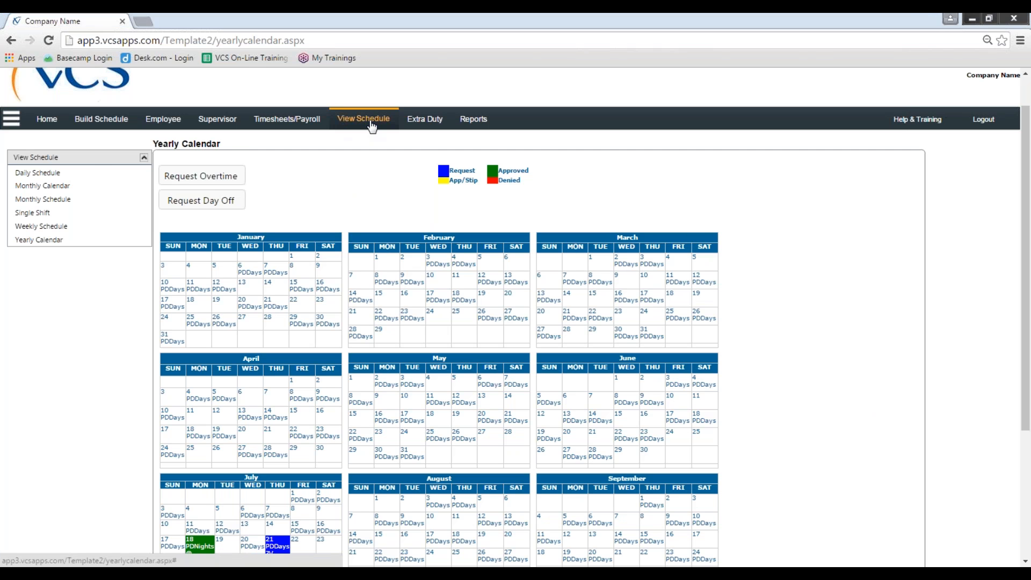
From the Daily Schedule for 7/27/2016, open the second-listed Patrol Night Shift officer and bring up the schedule time change.
left_click(37, 172)
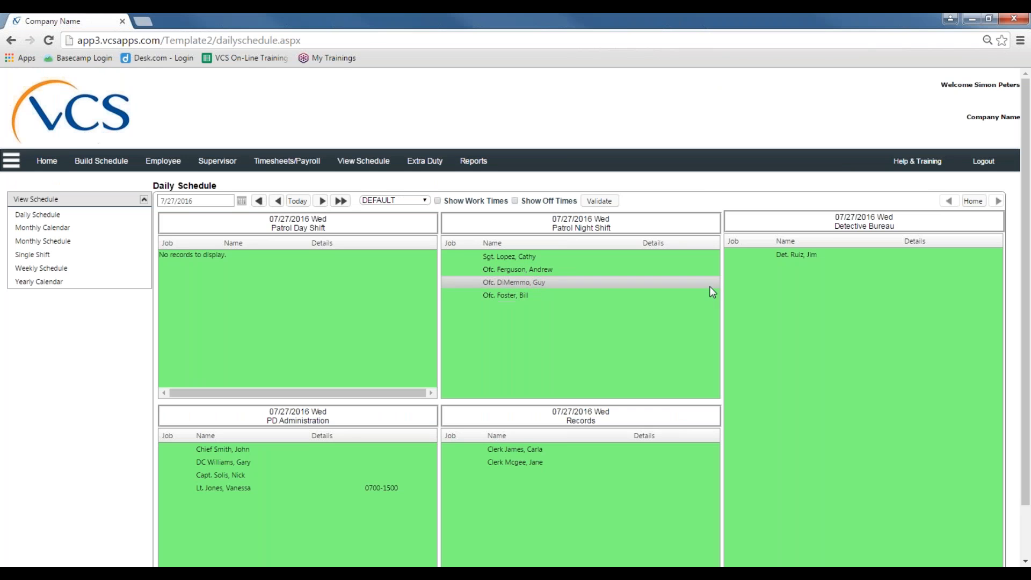
scroll(709, 286, "down", 1)
scroll(710, 291, "down", 1)
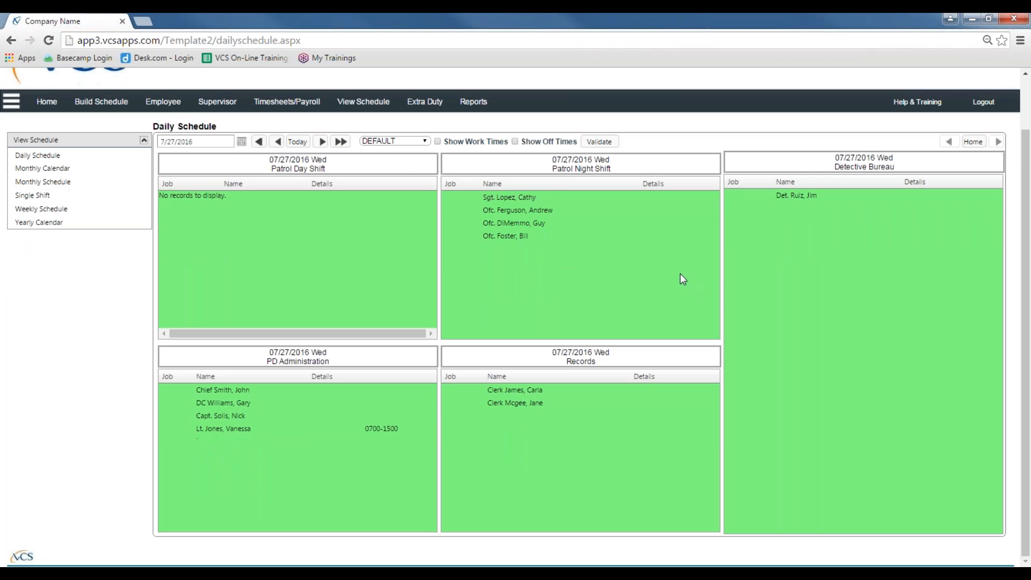
left_click(505, 211)
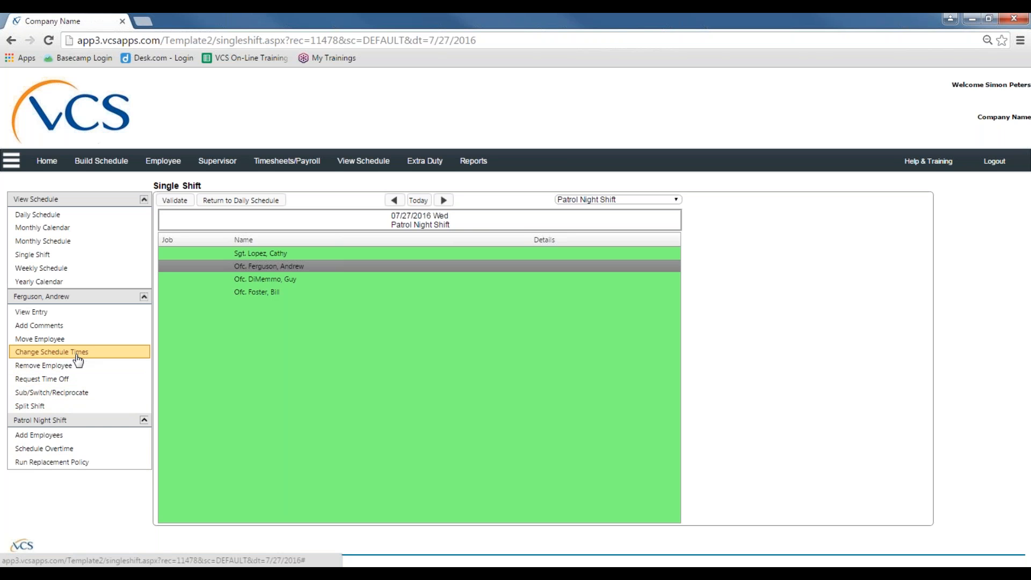
left_click(50, 354)
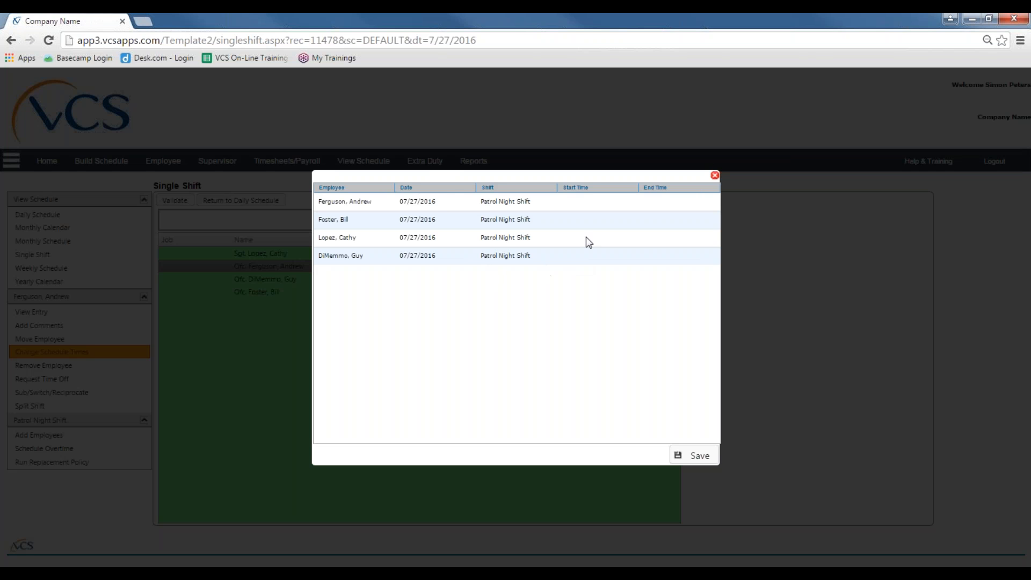
left_click(575, 202)
left_click(561, 223)
left_click(568, 201)
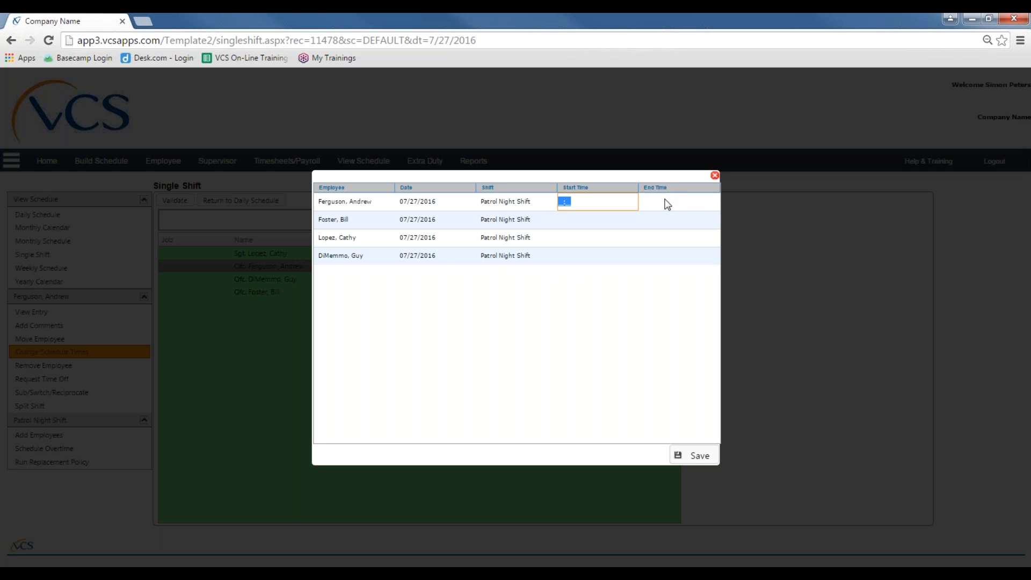
left_click(573, 220)
left_click(565, 238)
left_click(565, 256)
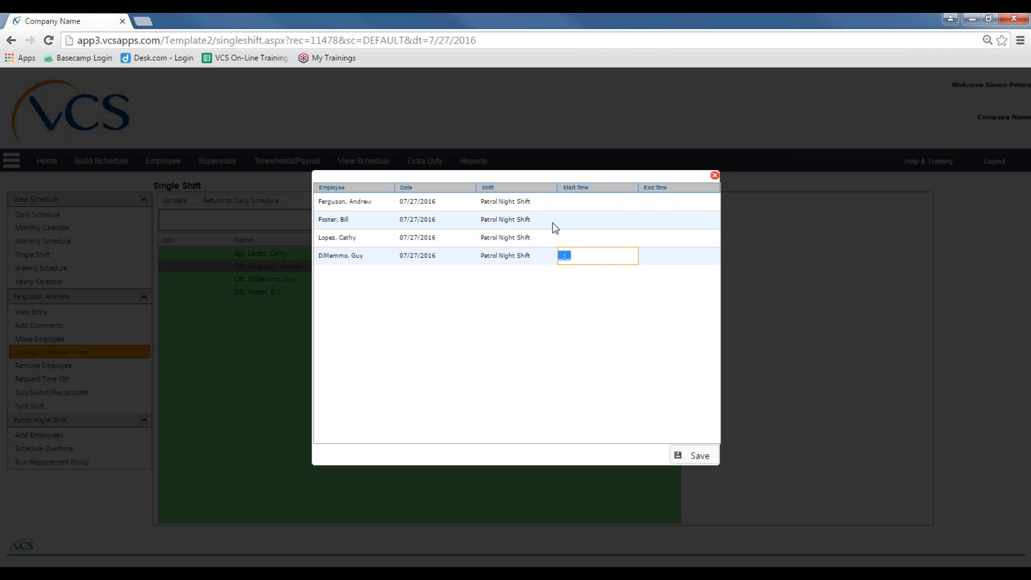
Set the first-listed officer's start time to 17:00 and end time to 03:00, and save the schedule change.
left_click(564, 202)
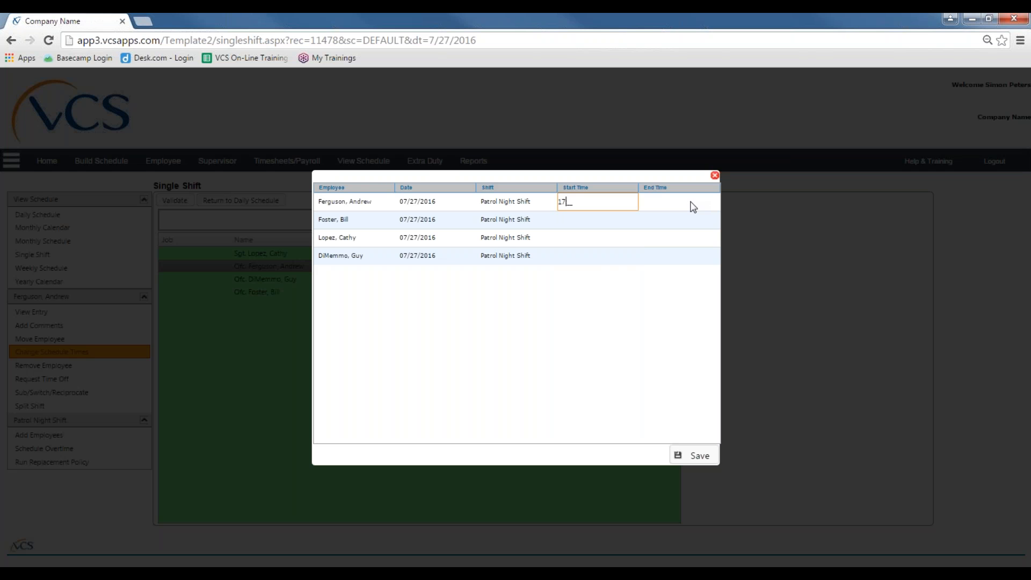
left_click(648, 205)
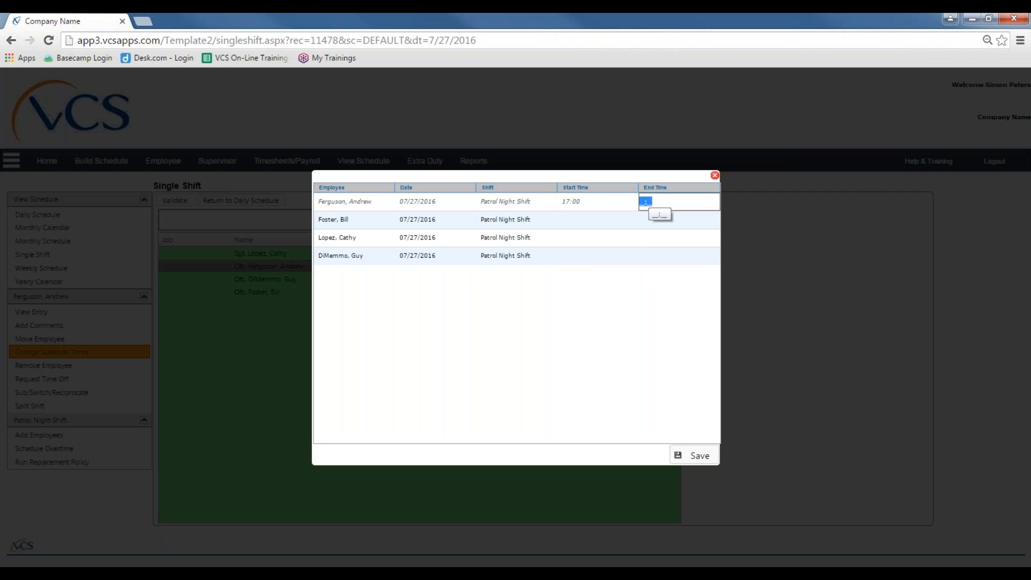
type("03:00")
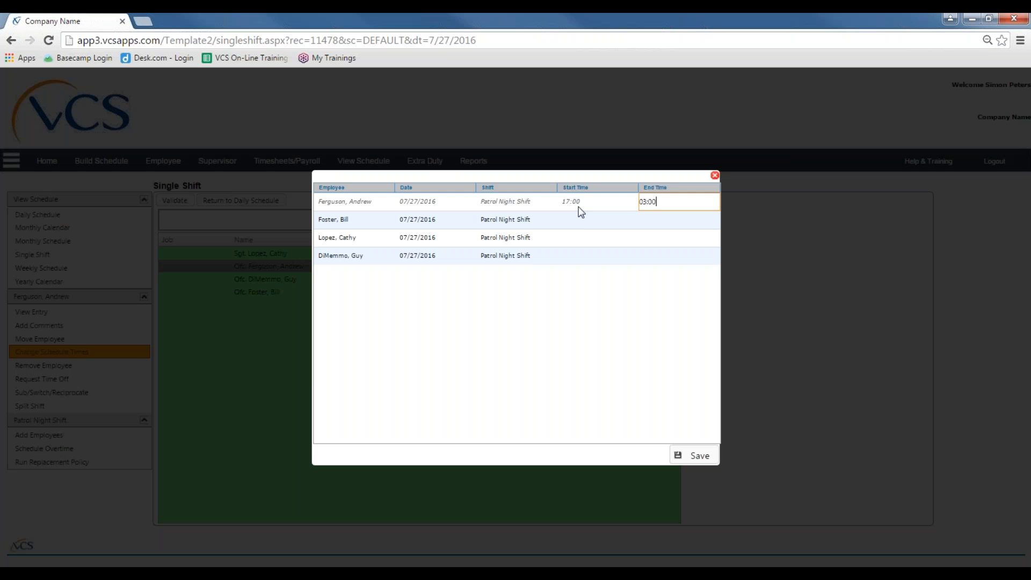
left_click(678, 456)
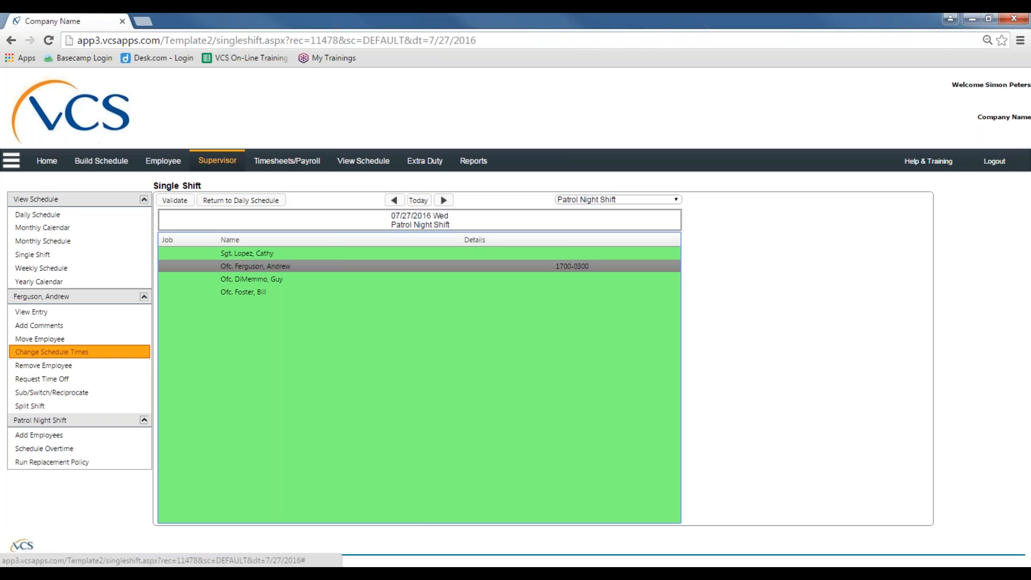
Open the supervisor's Change Schedule Times page and add three officers to the selected employees.
left_click(217, 160)
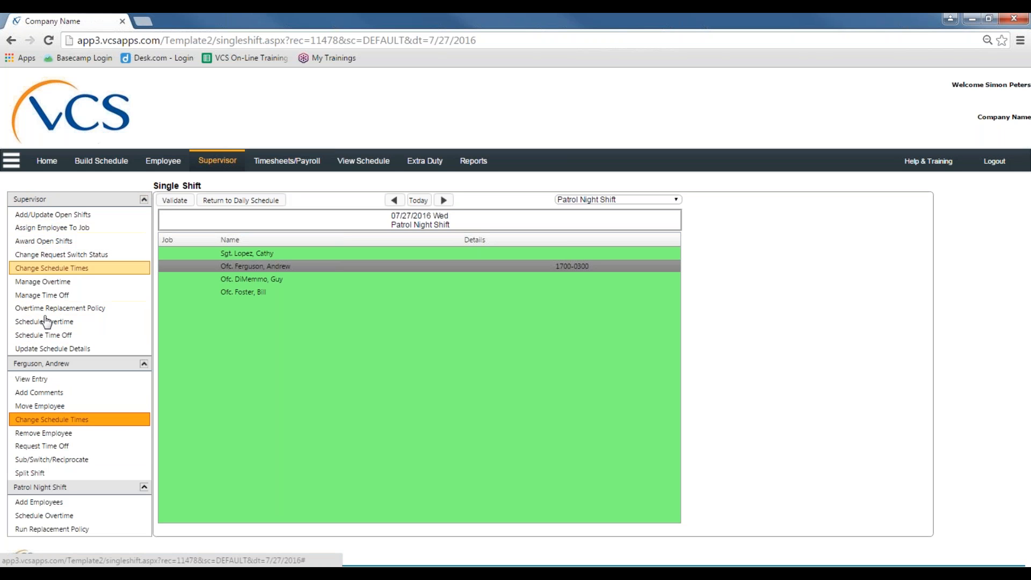
left_click(66, 271)
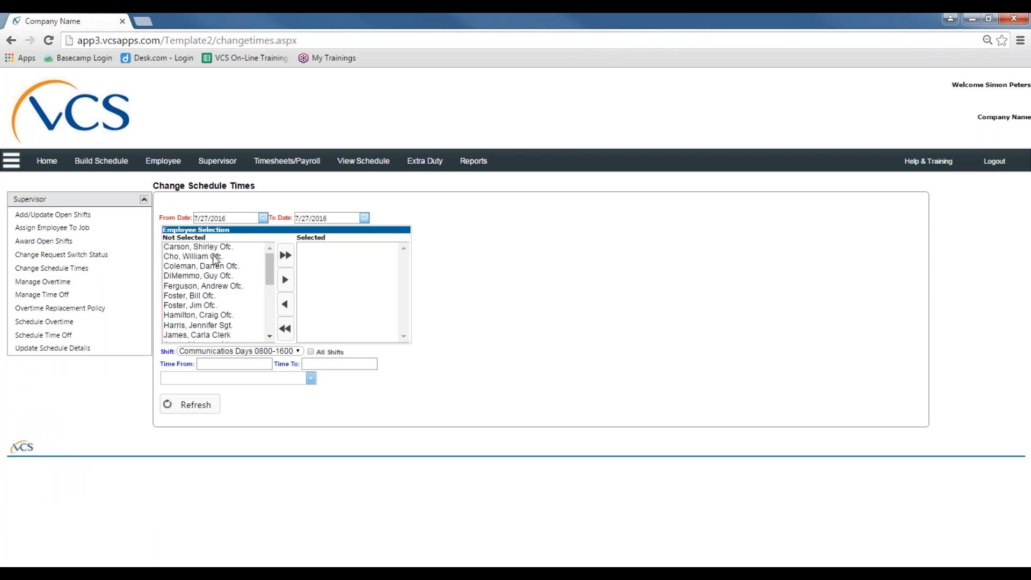
mouse_move(271, 264)
left_mouse_down()
mouse_move(270, 304)
mouse_move(263, 255)
left_mouse_up()
left_click(192, 256)
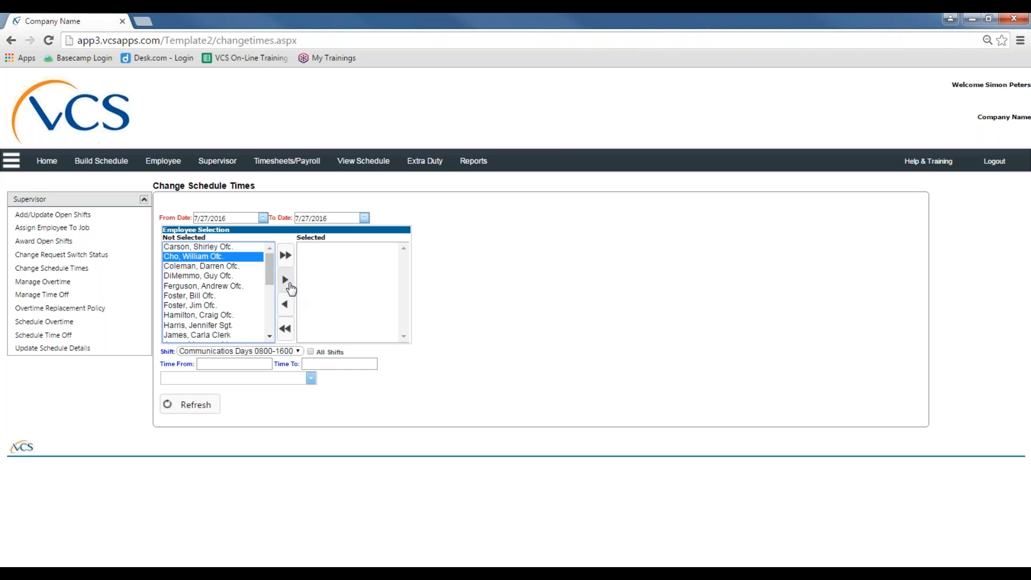
left_click(285, 279)
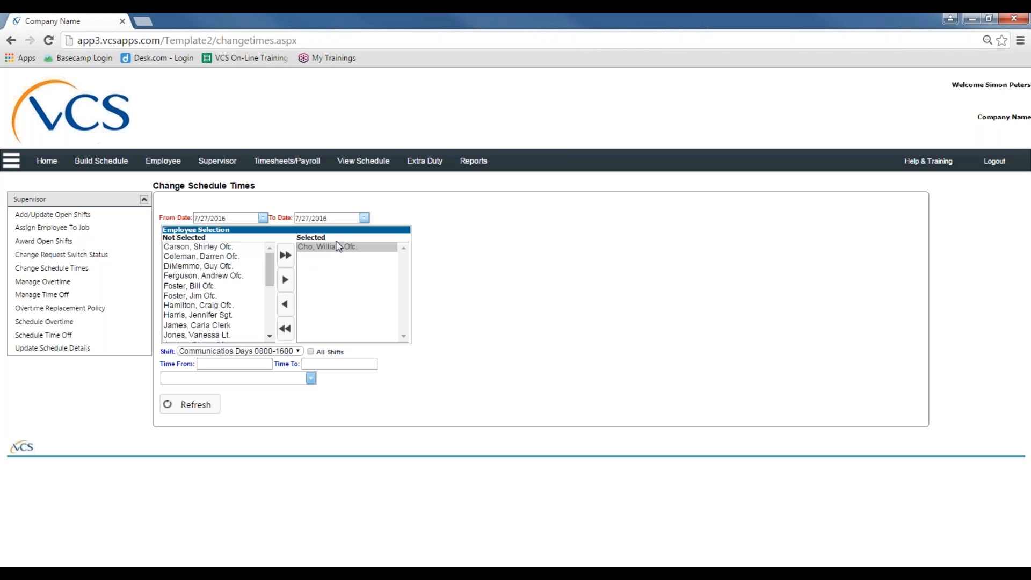
left_click(189, 287)
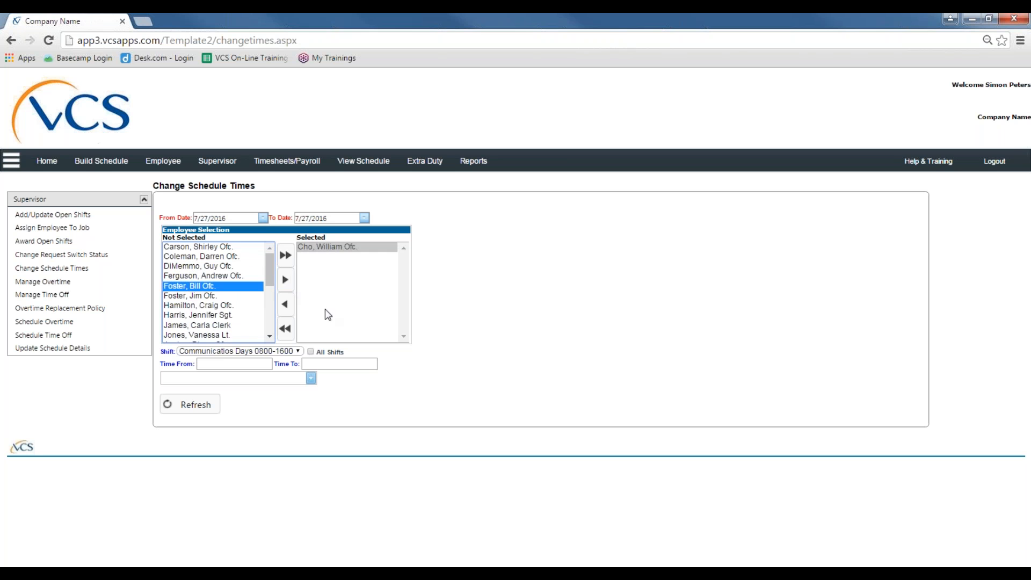
left_click(289, 280)
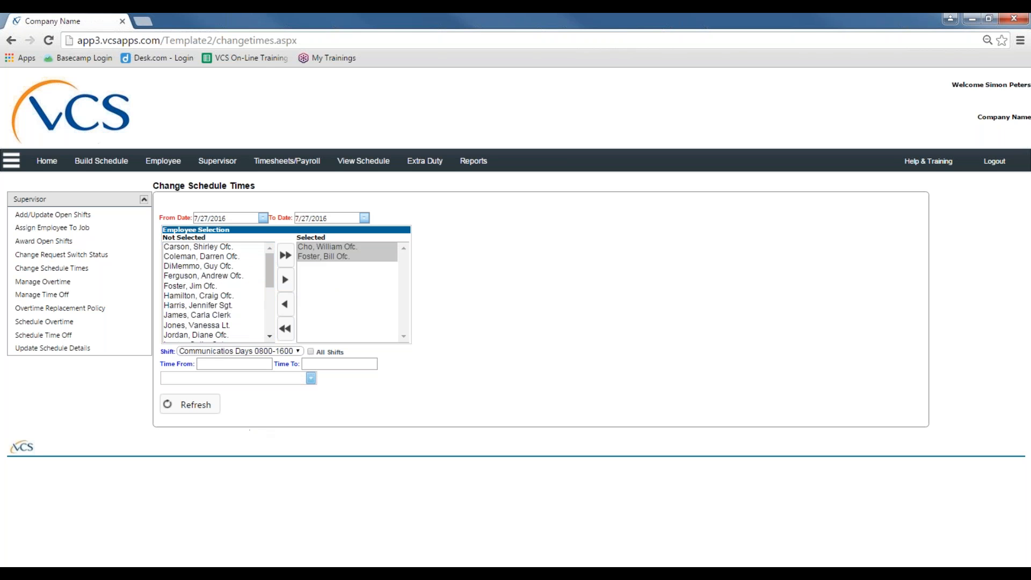
left_click(192, 287)
left_click(285, 280)
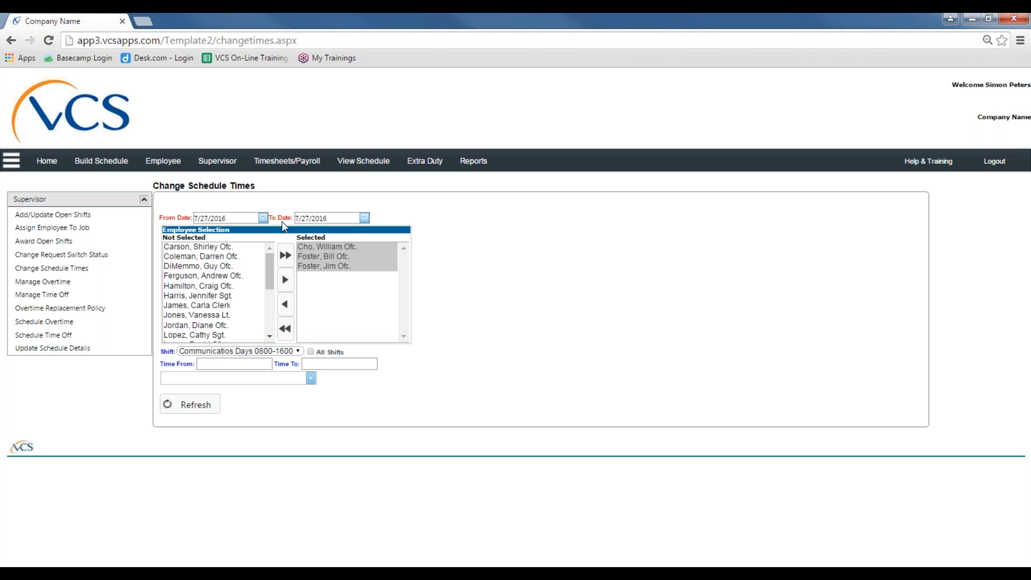
Set the To Date of the schedule time change to 7/29/2016.
left_click(366, 220)
left_click(396, 281)
left_click(364, 218)
left_click(396, 295)
Check the available shifts for the schedule time change and apply it to all shifts.
left_click(293, 352)
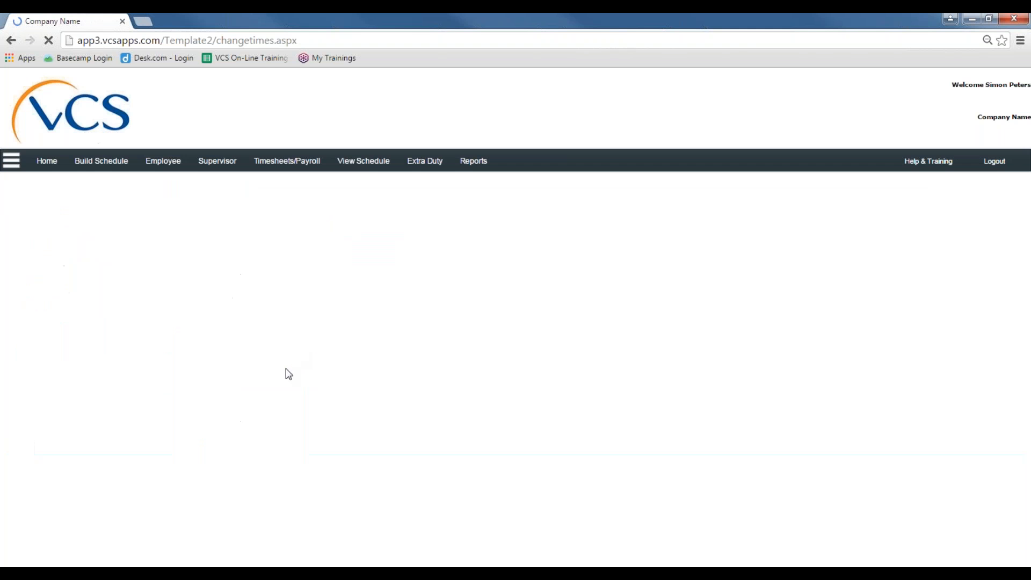
left_click(287, 353)
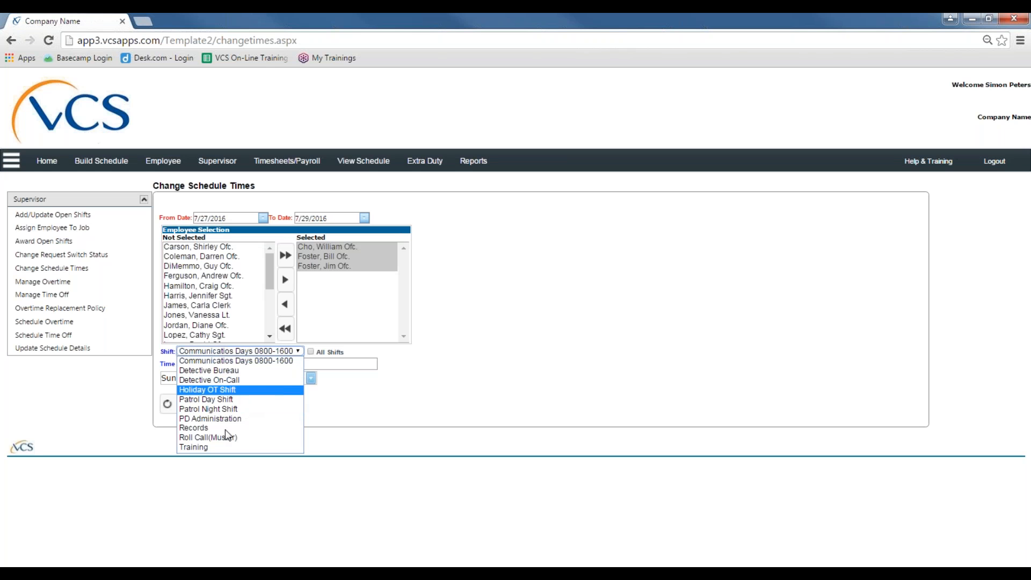
left_click(387, 353)
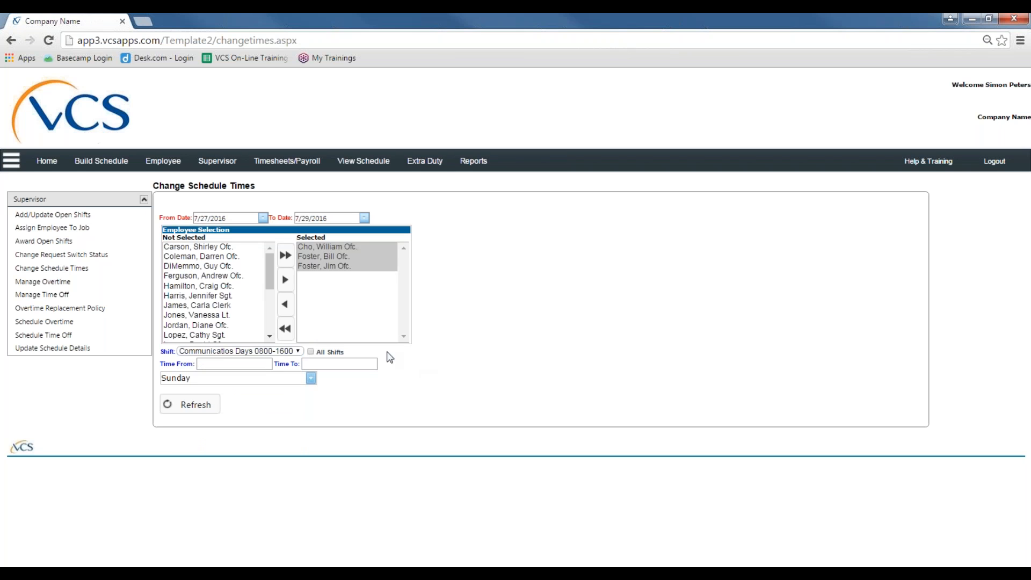
left_click(310, 352)
Look over the Time From and Time To fields and the weekday choices on the Change Schedule Times page.
left_click(203, 364)
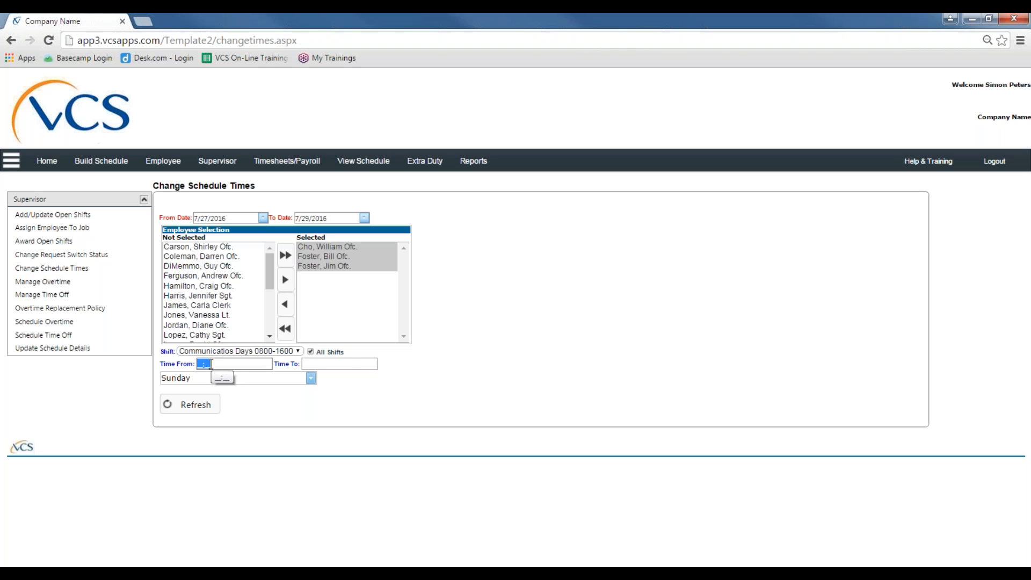
key("Tab")
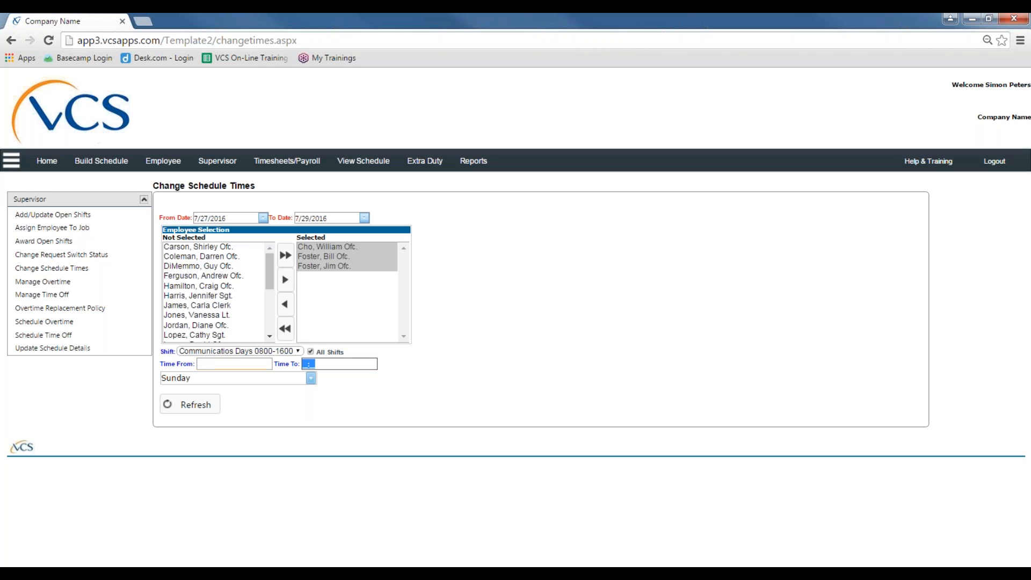
left_click(312, 379)
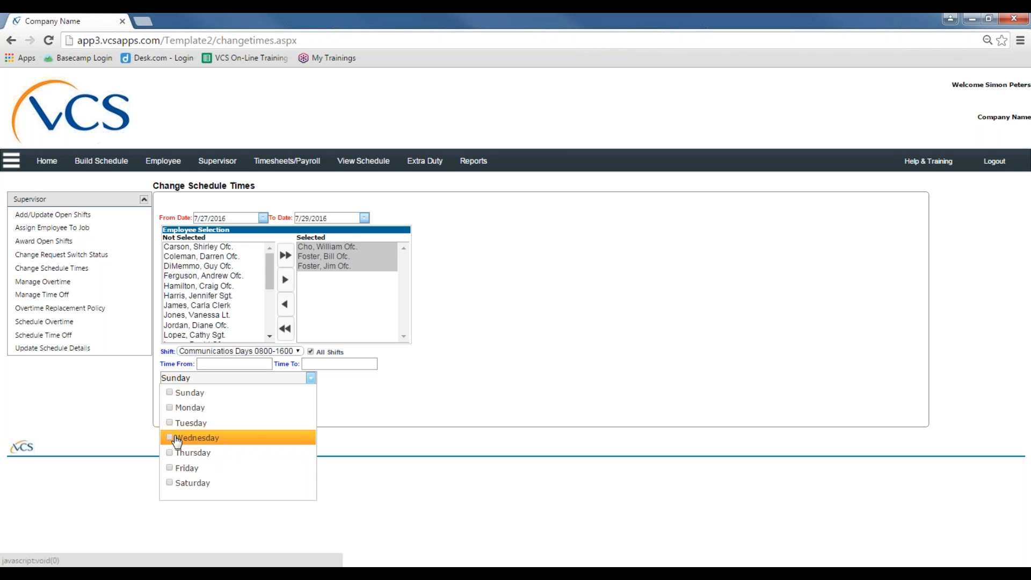
left_click(361, 418)
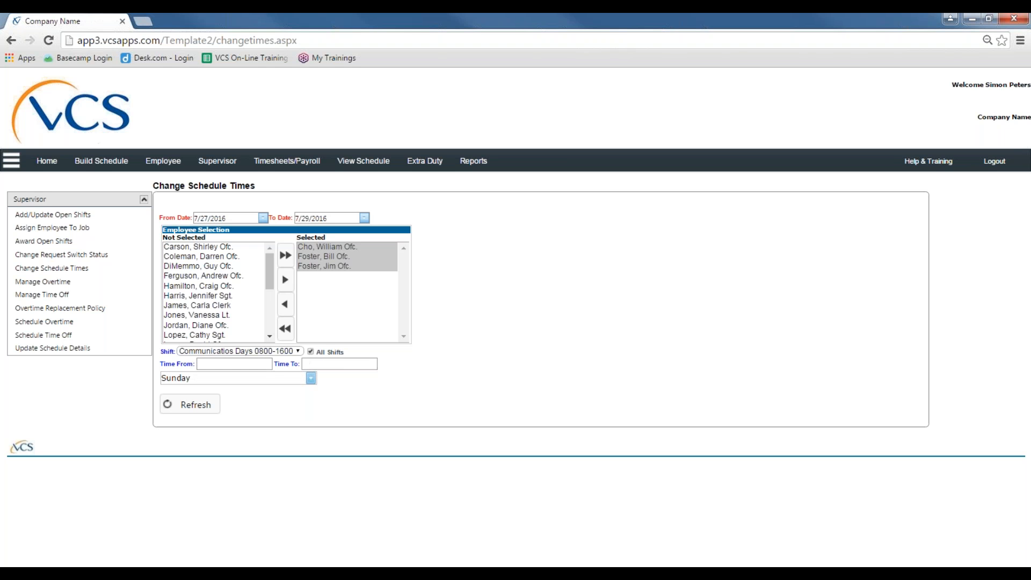
left_click(179, 413)
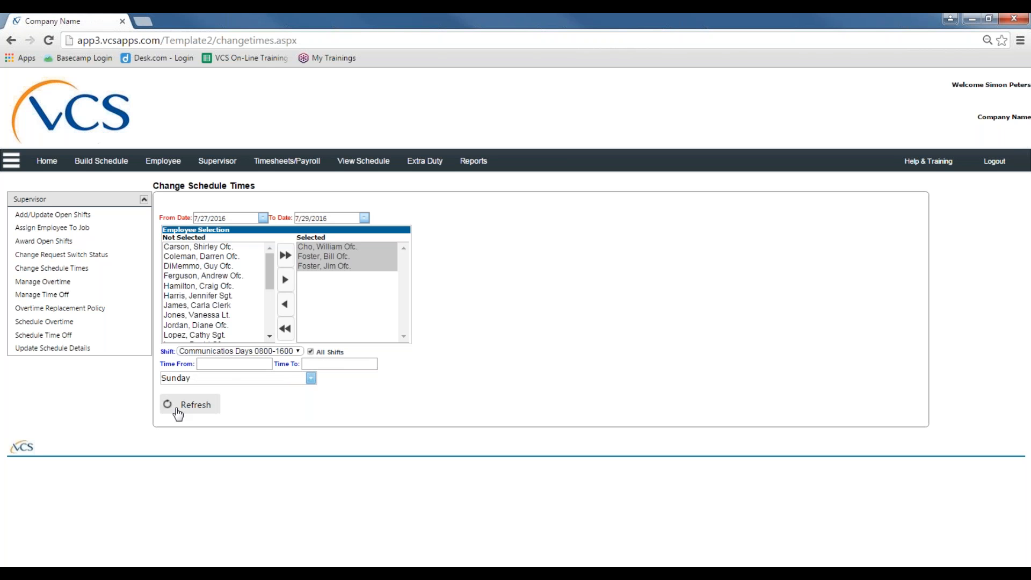
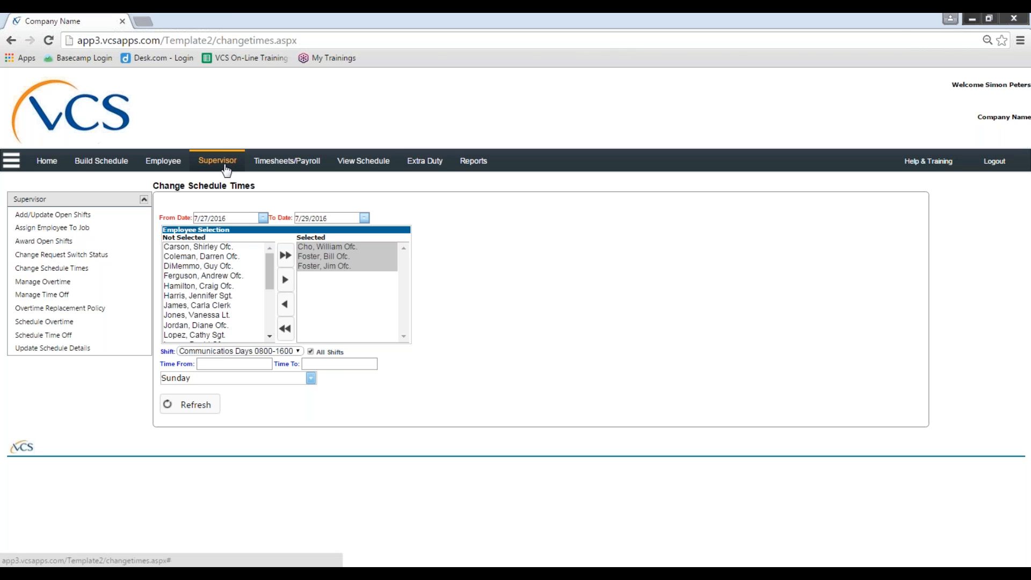
Open the fourth-listed Patrol Night Shift officer from the Daily Schedule for 7/27/2016.
mouse_move(357, 166)
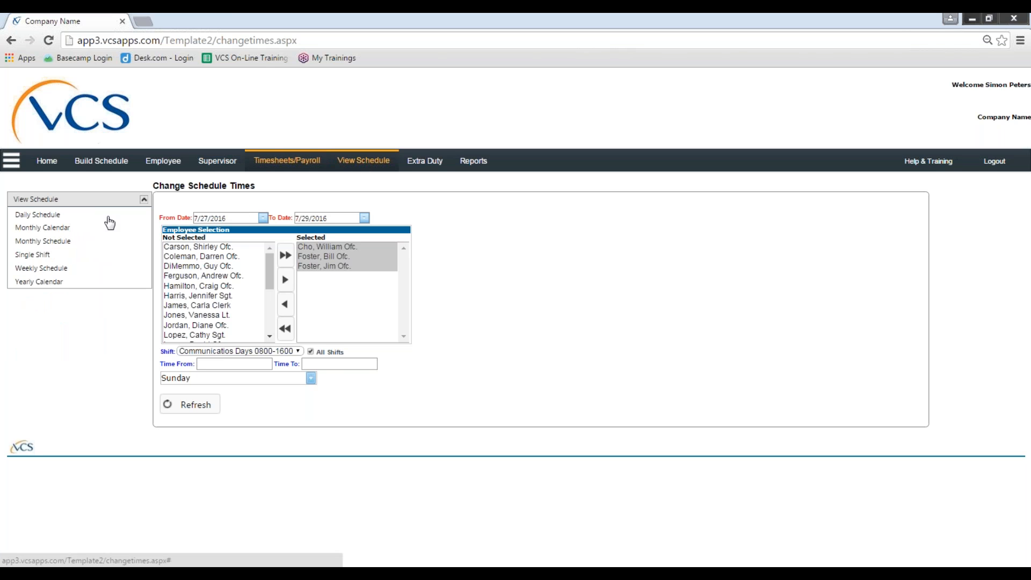
left_click(61, 218)
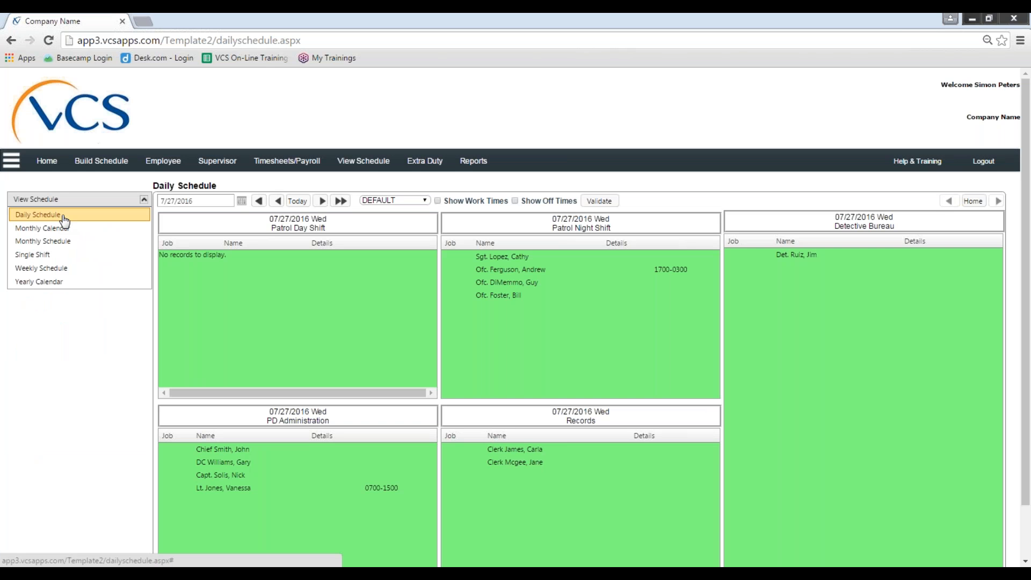
left_click(488, 297)
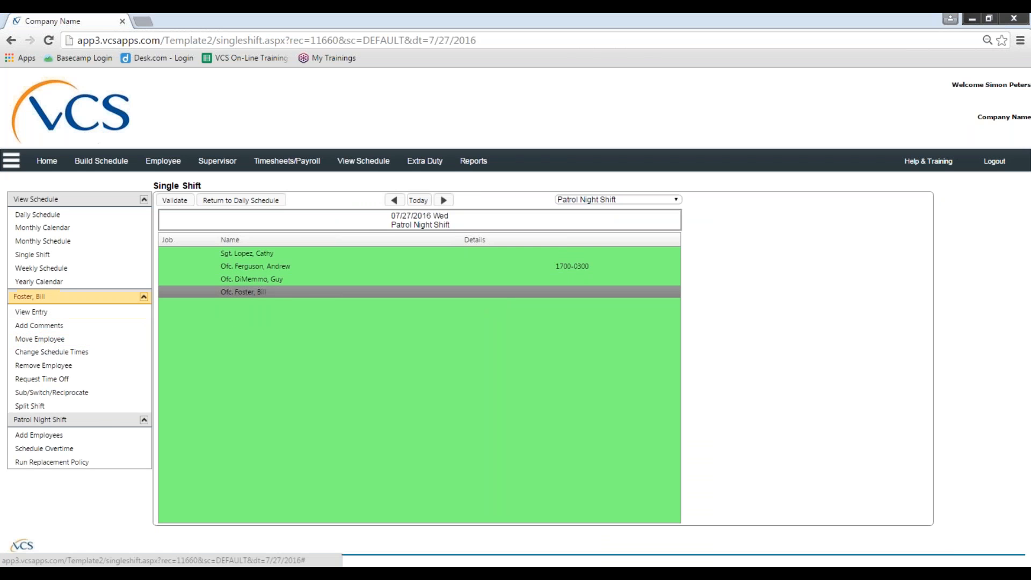
Move the selected officer to the Patrol Day Shift on 7/27/2016, save, and return to the Daily Schedule.
left_click(60, 343)
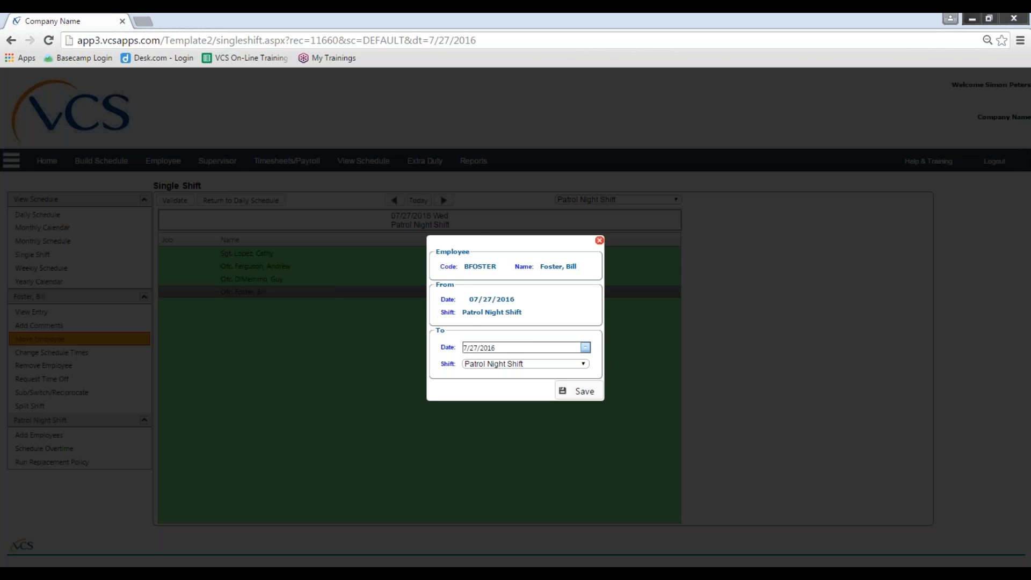
left_click(553, 366)
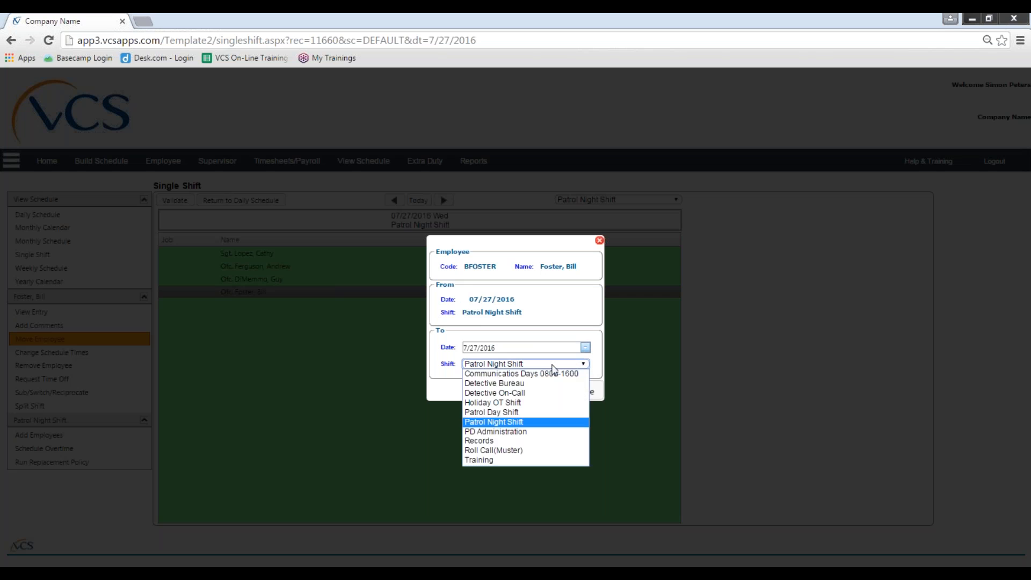
left_click(508, 412)
left_click(584, 395)
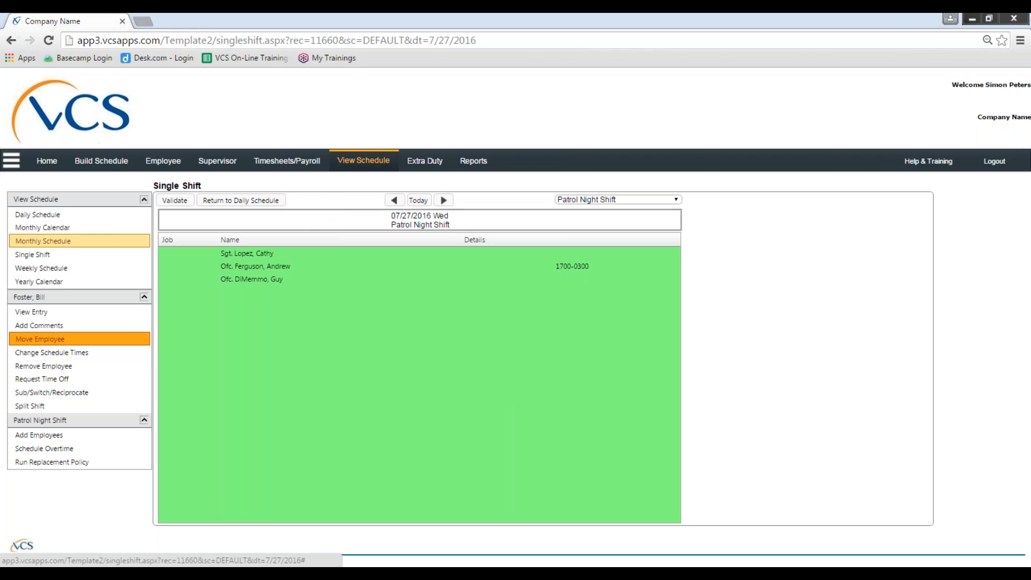
left_click(330, 268)
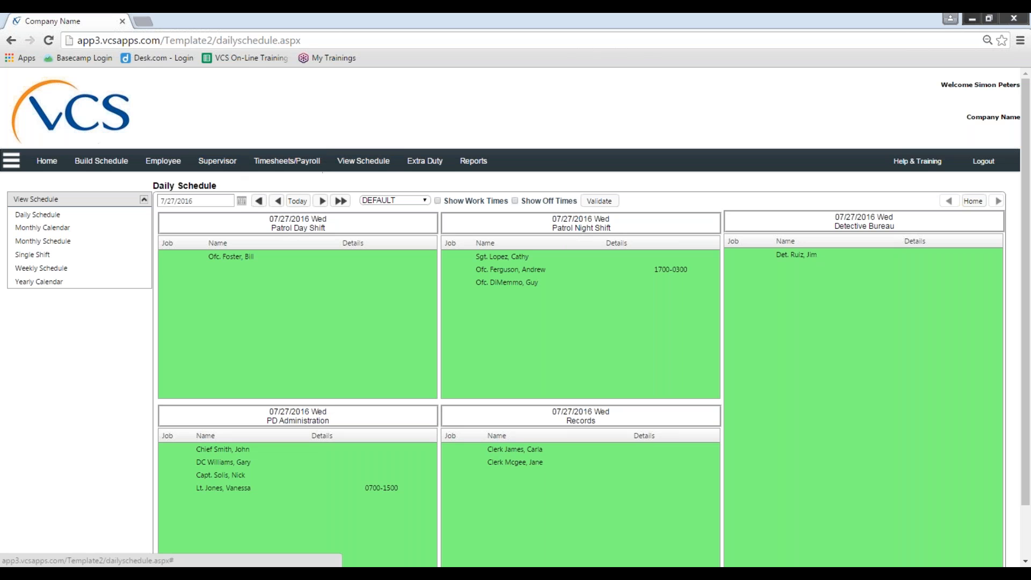
Bring up the comments form for the third-listed Patrol Night Shift officer and check its shift choices.
left_click(508, 281)
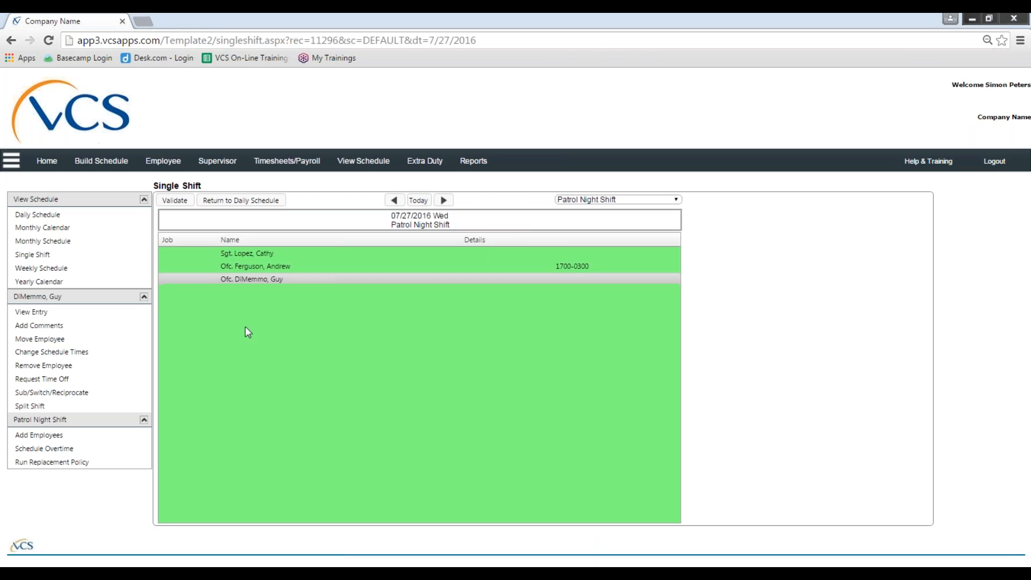
left_click(35, 327)
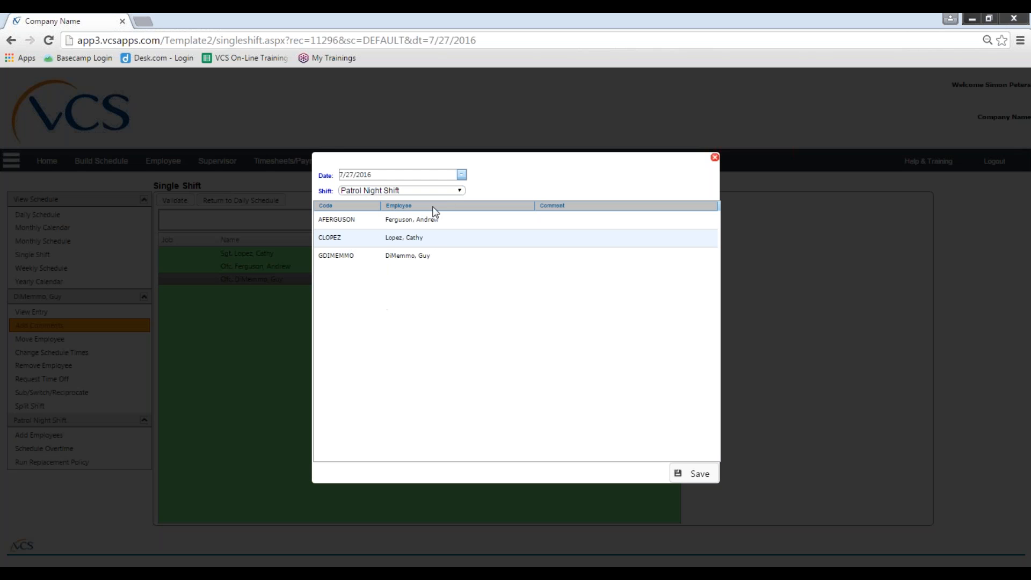
left_click(450, 190)
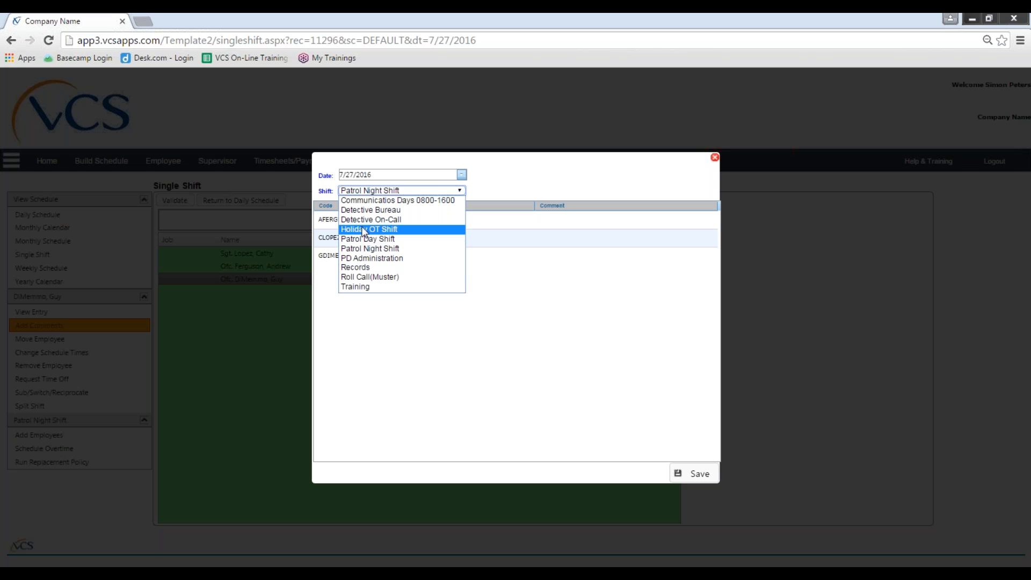
left_click(378, 310)
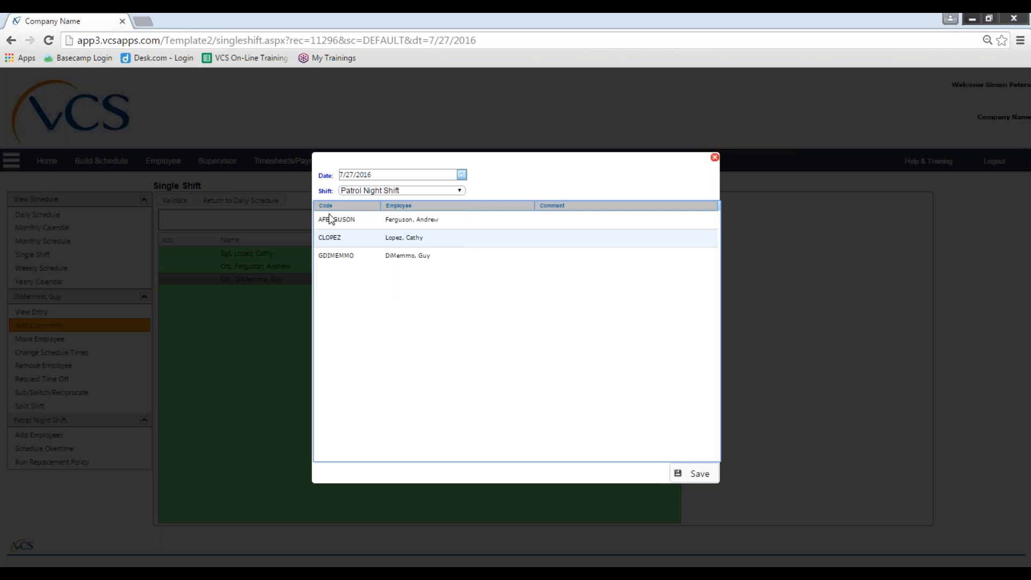
Enter "this is a comment" as the comment for the third-listed Patrol Night Shift employee and save it.
left_click(544, 223)
left_click(544, 239)
left_click(550, 255)
left_click(550, 241)
left_click(549, 223)
left_click(543, 241)
left_click(544, 270)
left_click(551, 243)
left_click(551, 254)
left_click(549, 222)
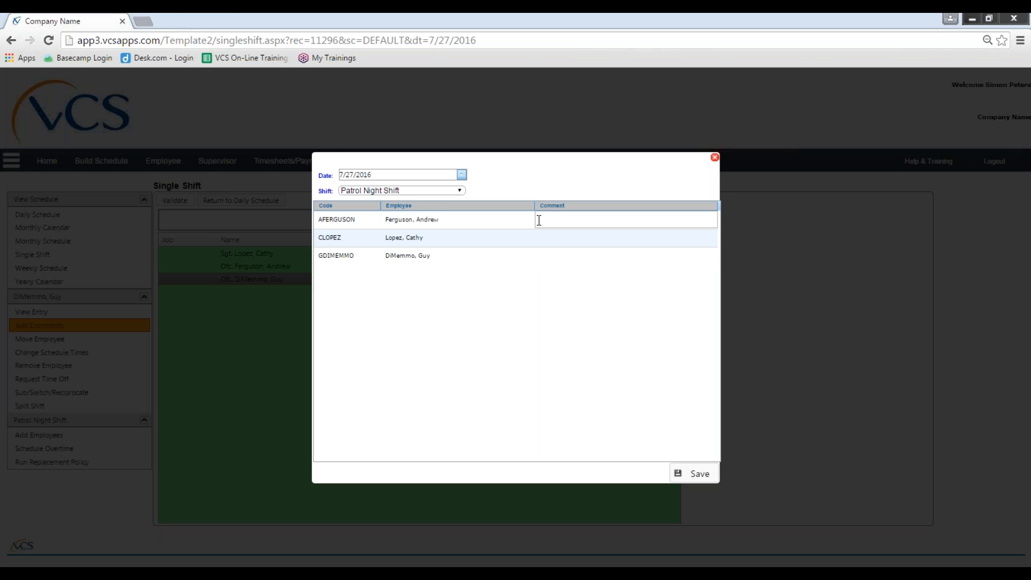
left_click(550, 255)
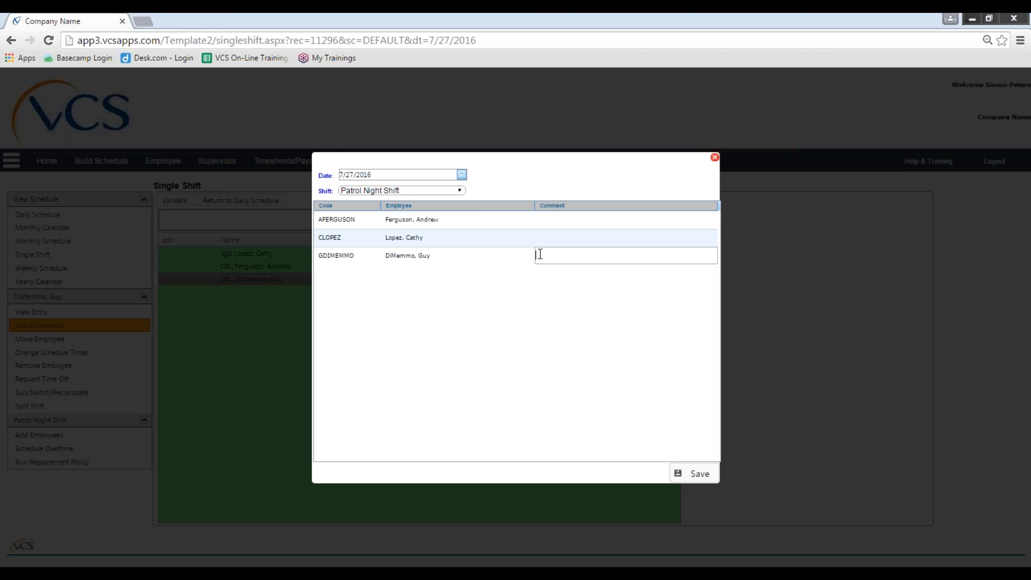
type("this is a comment")
left_click(698, 474)
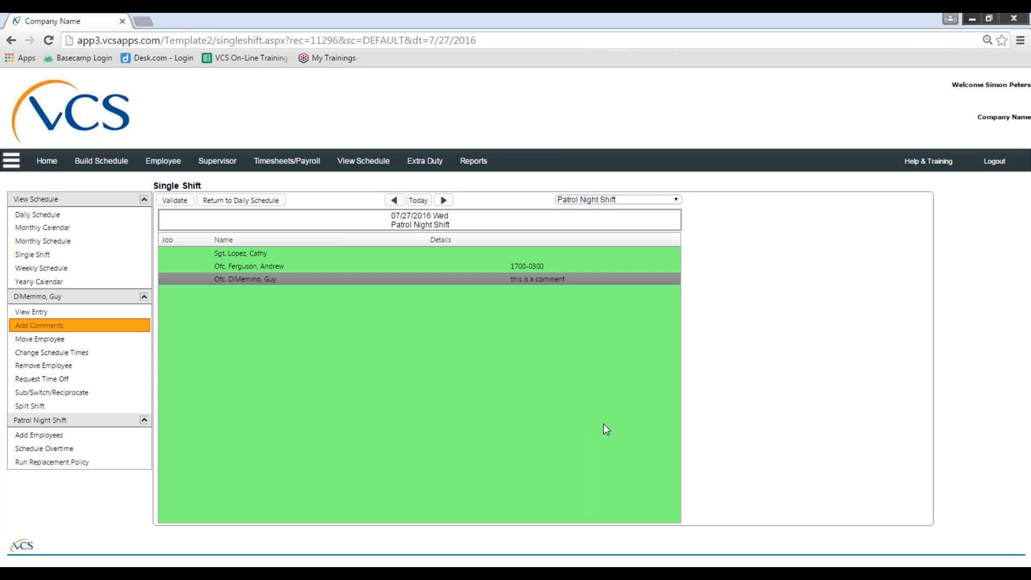
left_click(535, 284)
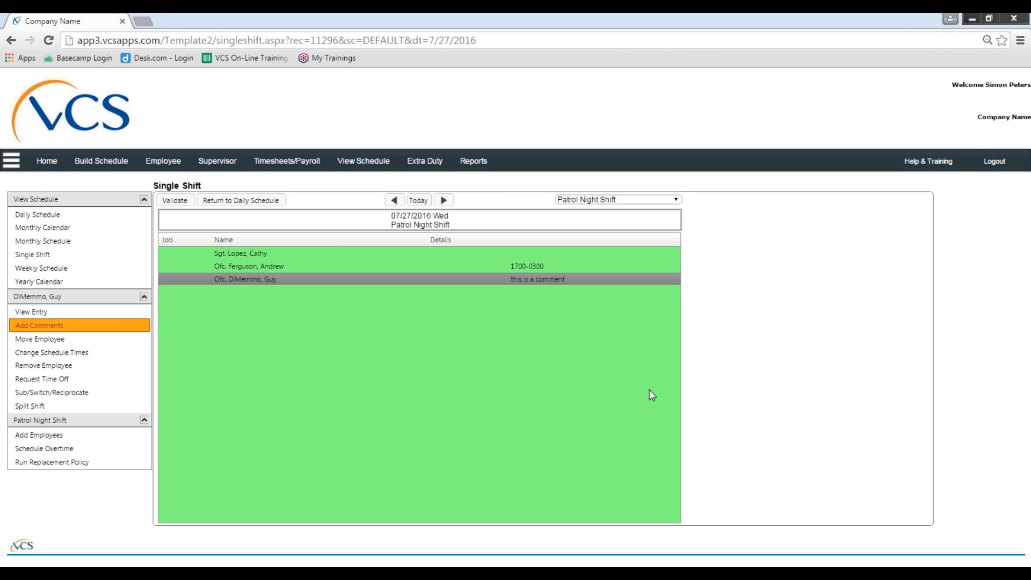
View the 7/27/2016 work day entry details of the second-listed Patrol Night Shift officer, and close them.
left_click(279, 269)
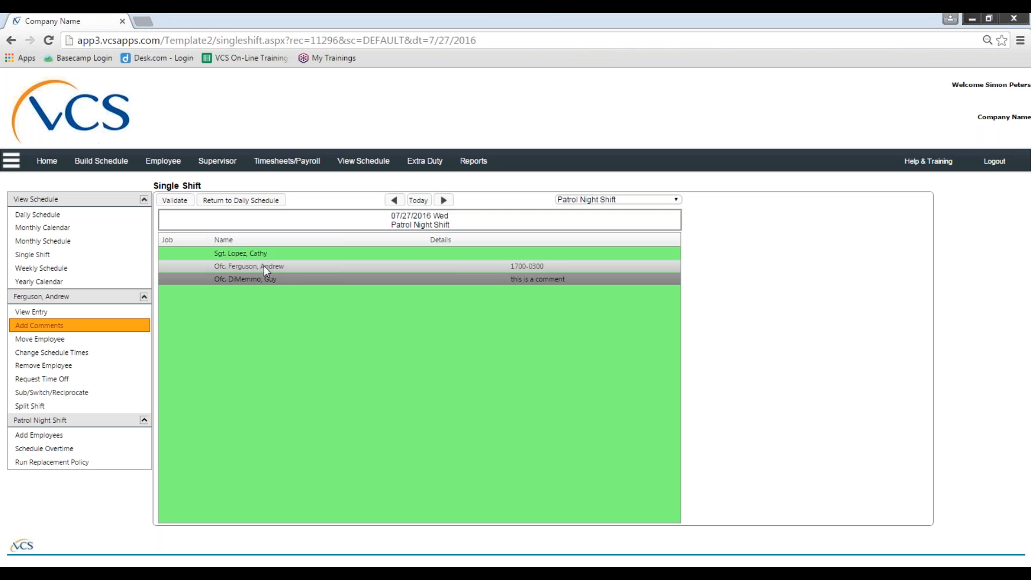
left_click(66, 313)
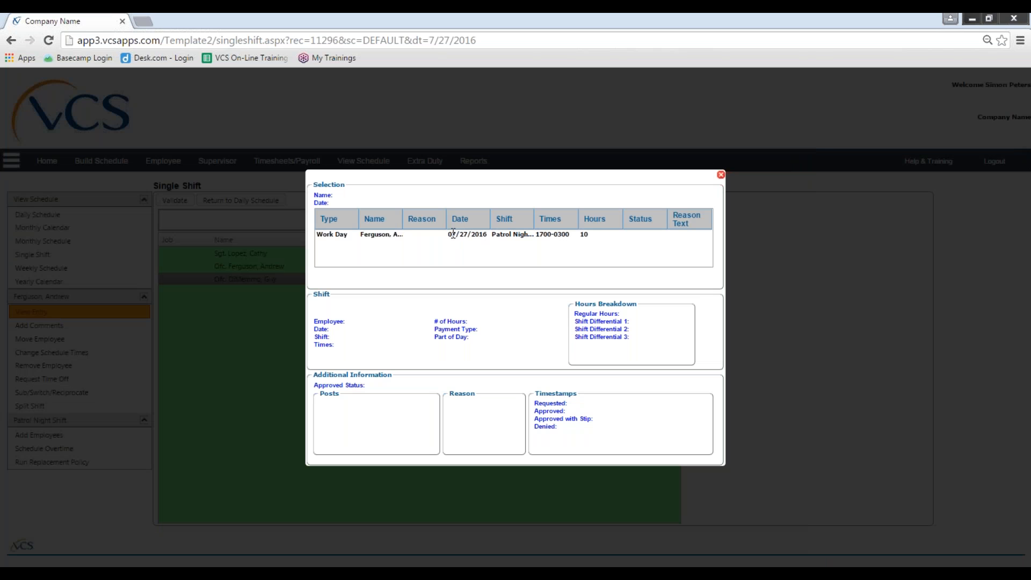
left_click(359, 240)
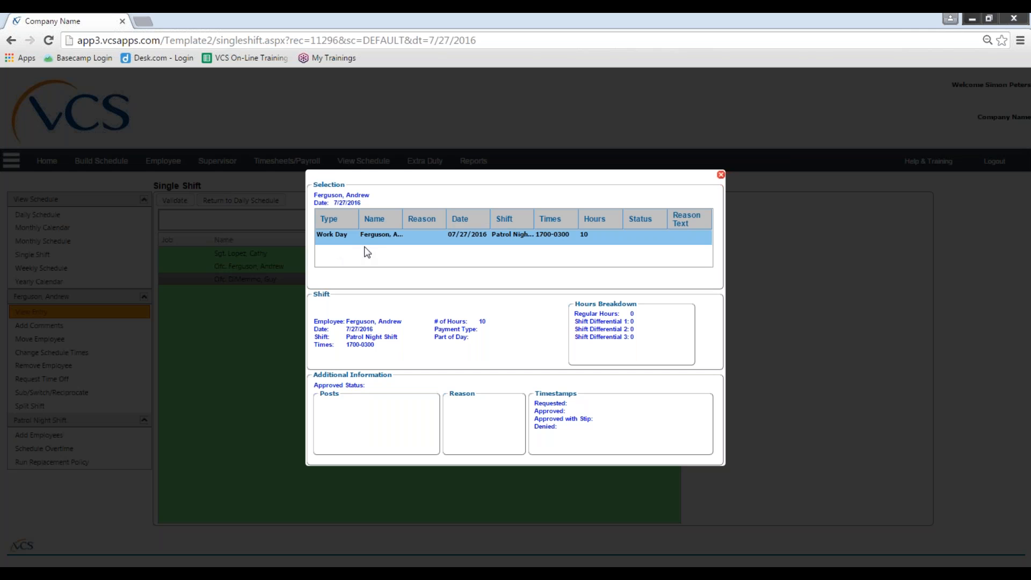
left_click(342, 256)
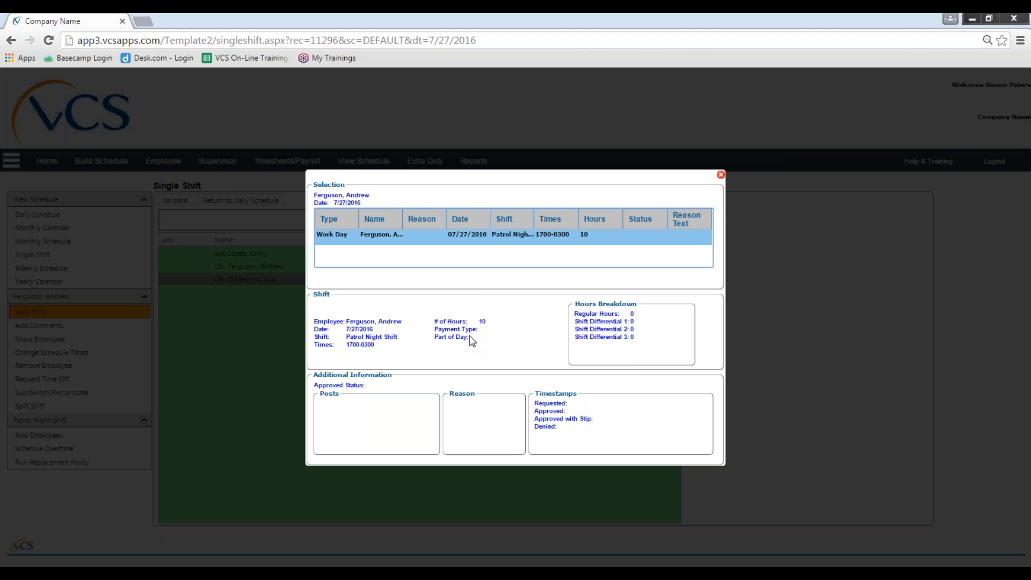
left_click(721, 175)
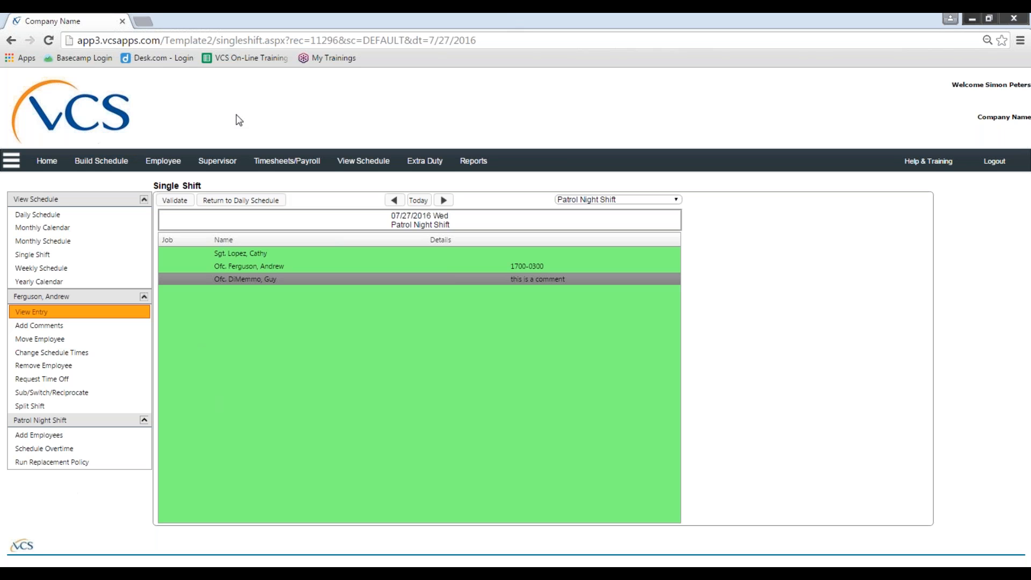
Open the supervisor's Schedule Time Off page and view the selected employee's time off balances.
left_click(225, 168)
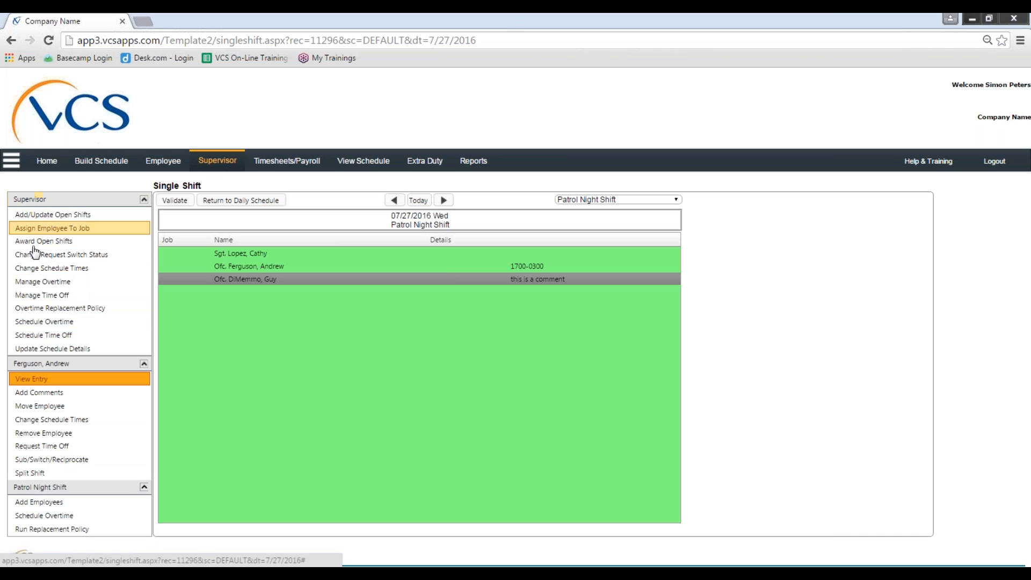
left_click(73, 337)
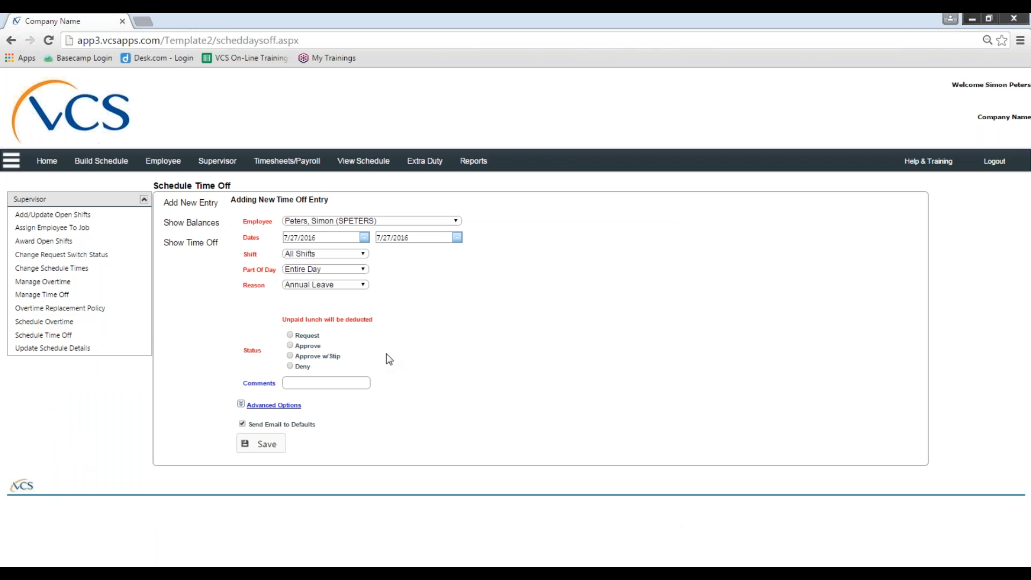
left_click(296, 383)
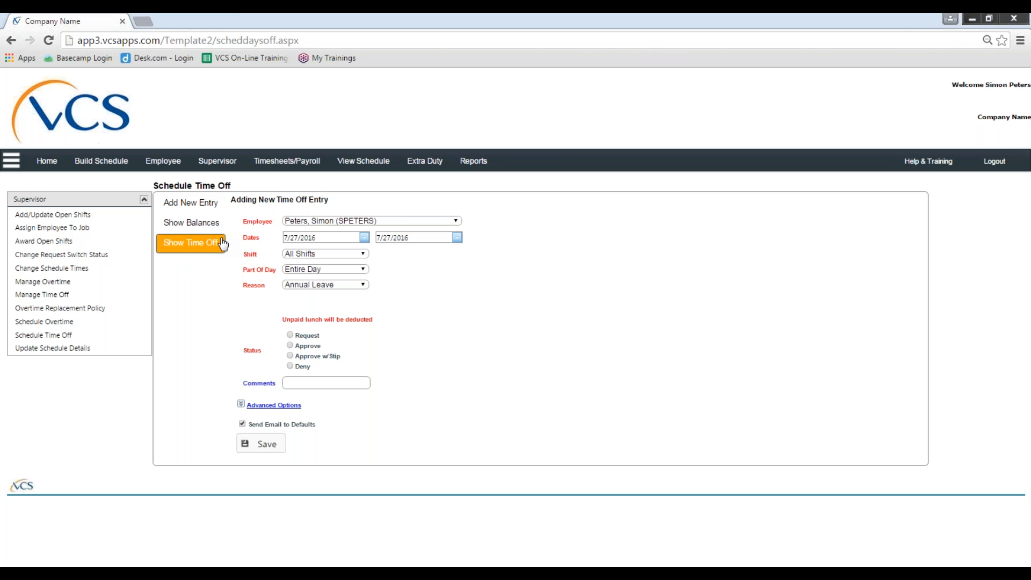
left_click(205, 208)
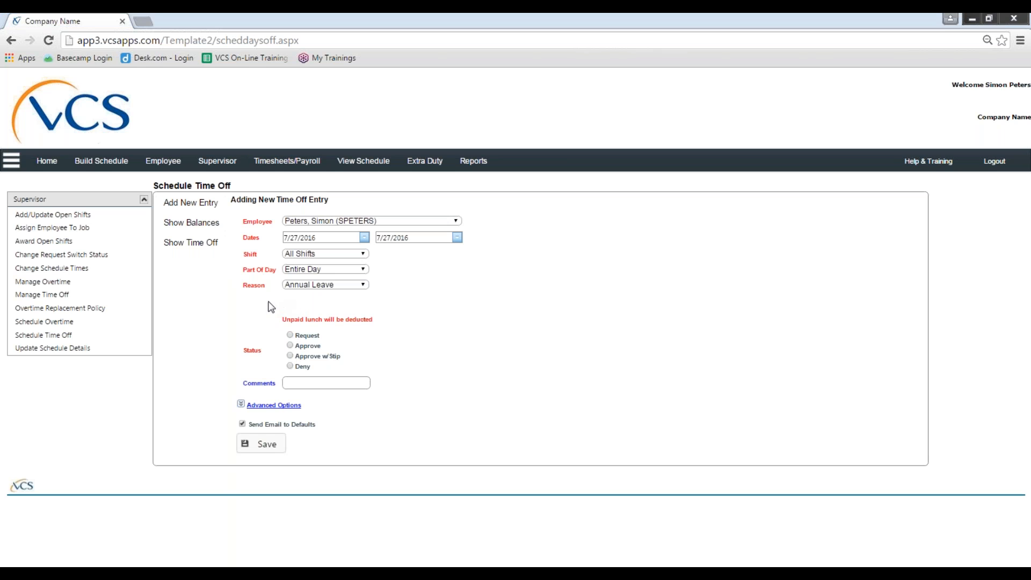
left_click(177, 226)
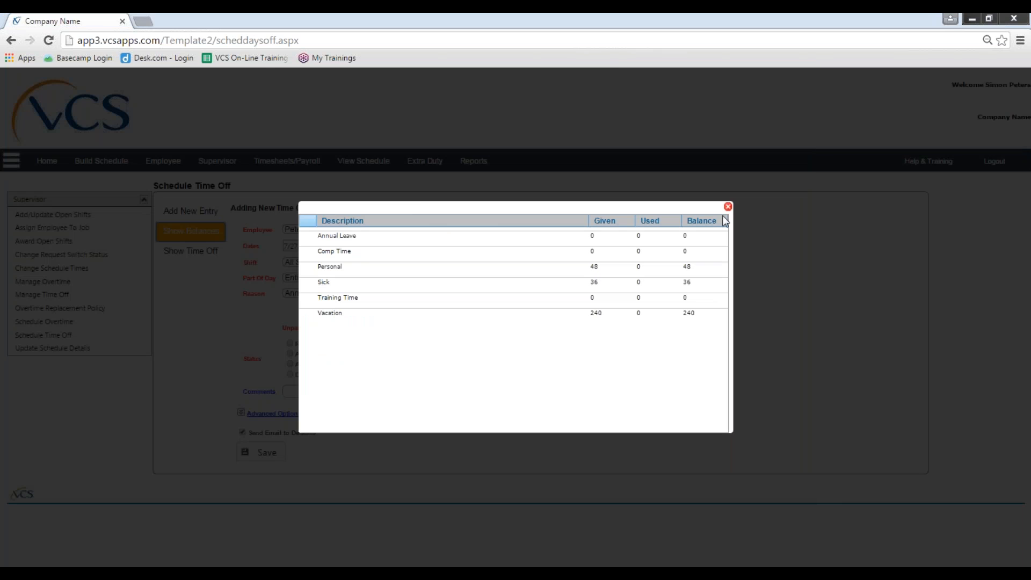
left_click(729, 208)
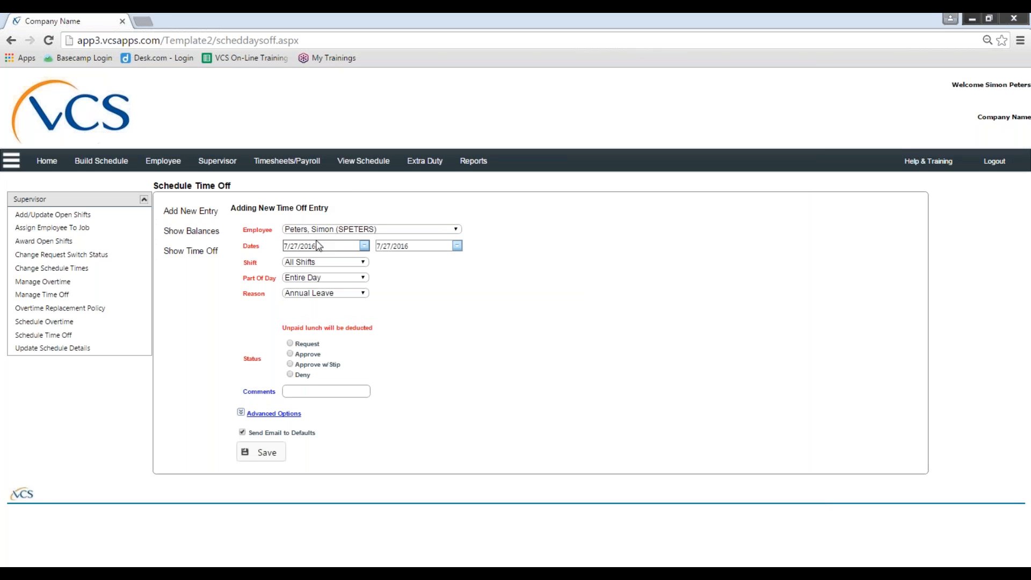
Select the seventh-listed employee for the time off entry, view that employee's time off balances, and close them.
left_click(350, 229)
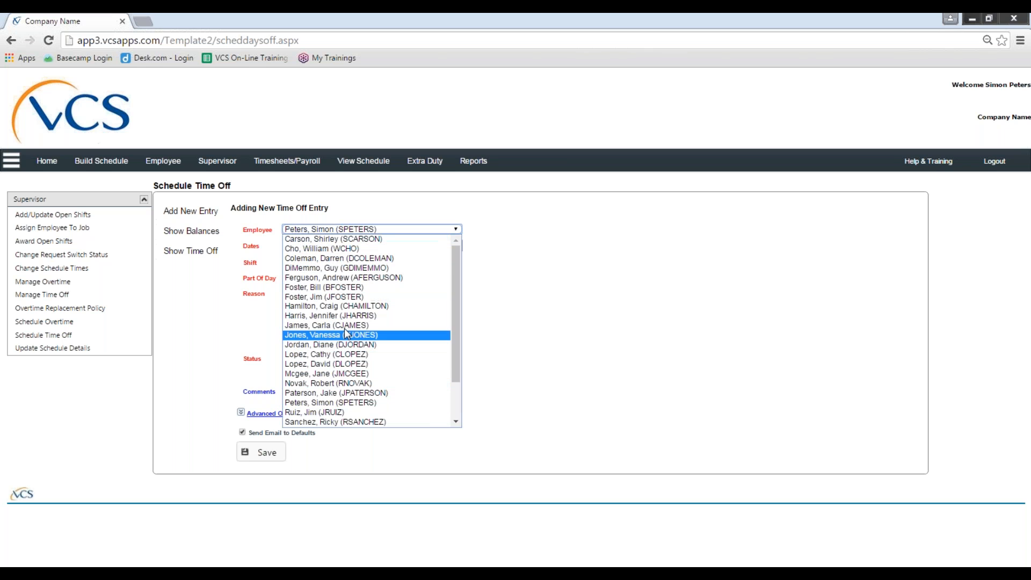
left_click(481, 286)
left_click(324, 231)
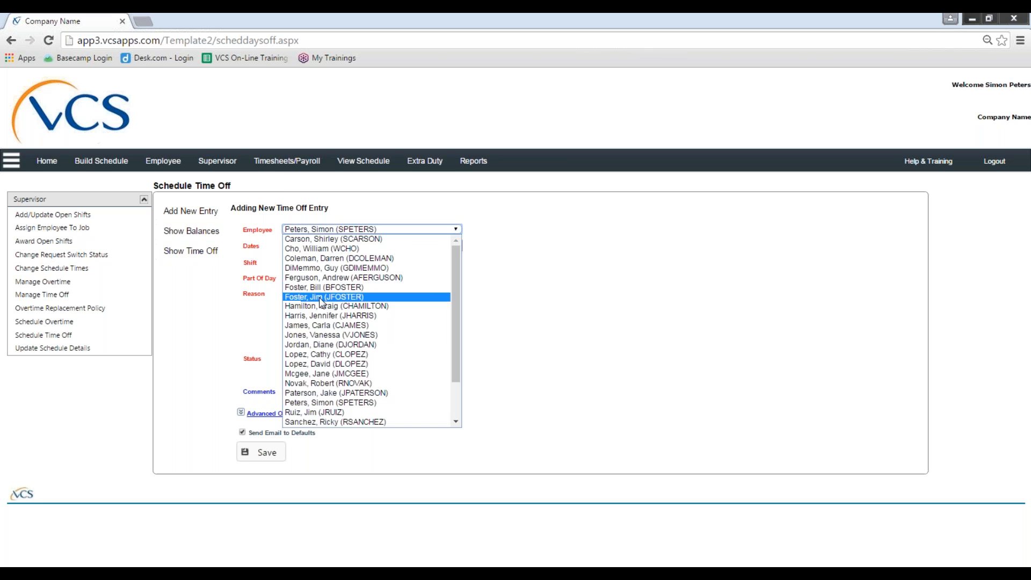
left_click(323, 295)
left_click(180, 230)
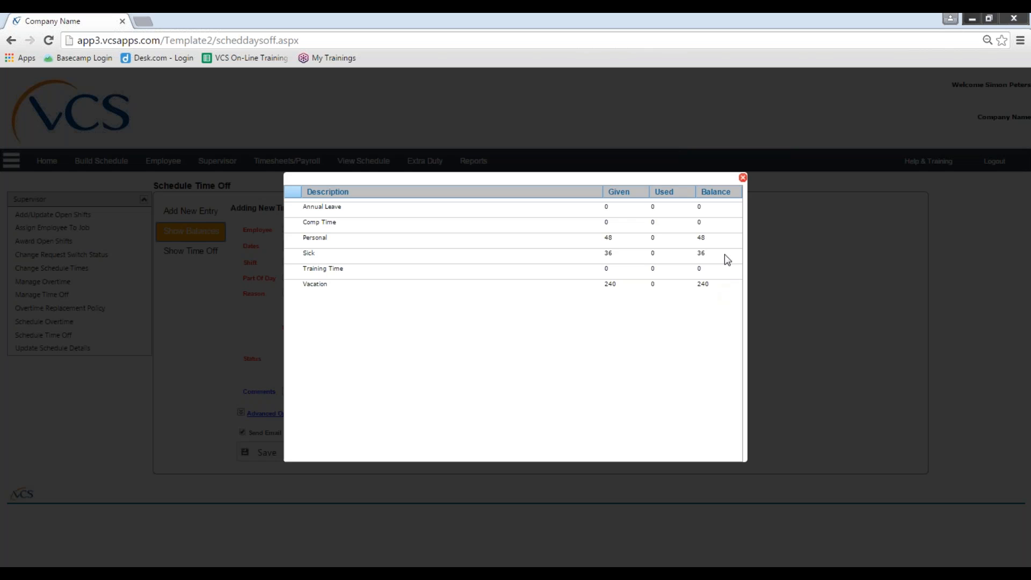
left_click(743, 177)
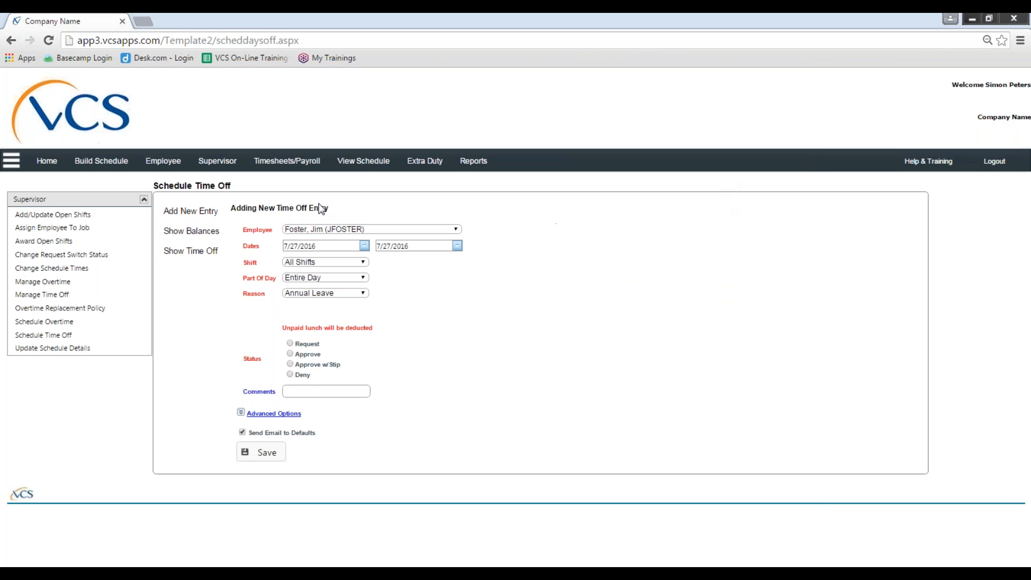
View the scheduled time off for the selected employee and for the sixteenth-listed employee, closing each list.
left_click(208, 261)
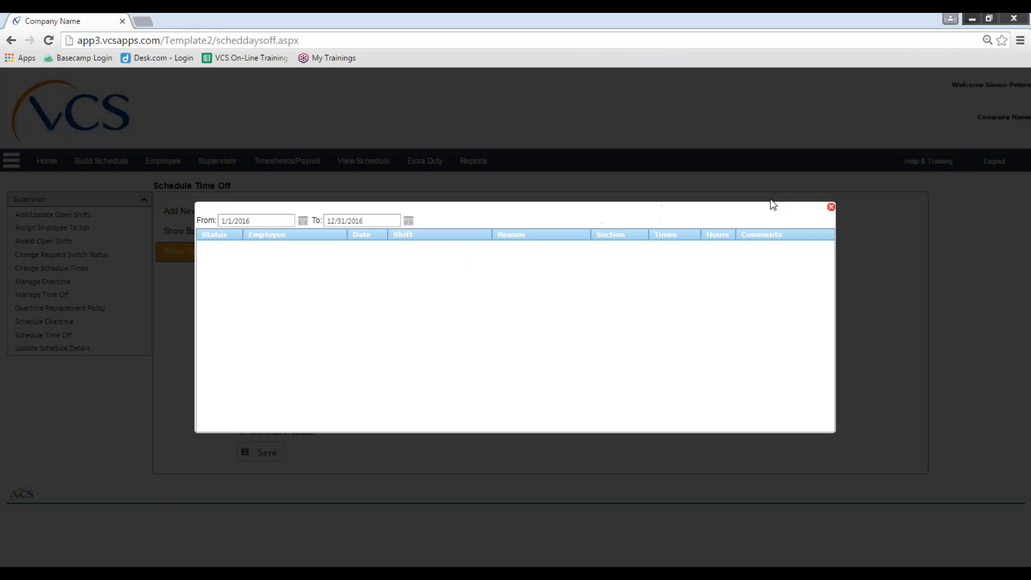
left_click(830, 209)
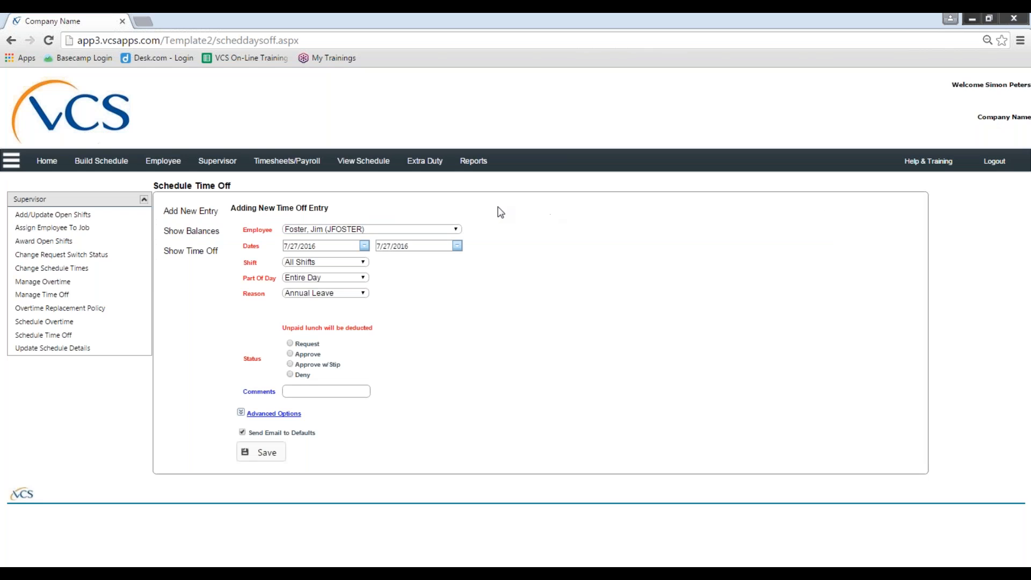
left_click(451, 229)
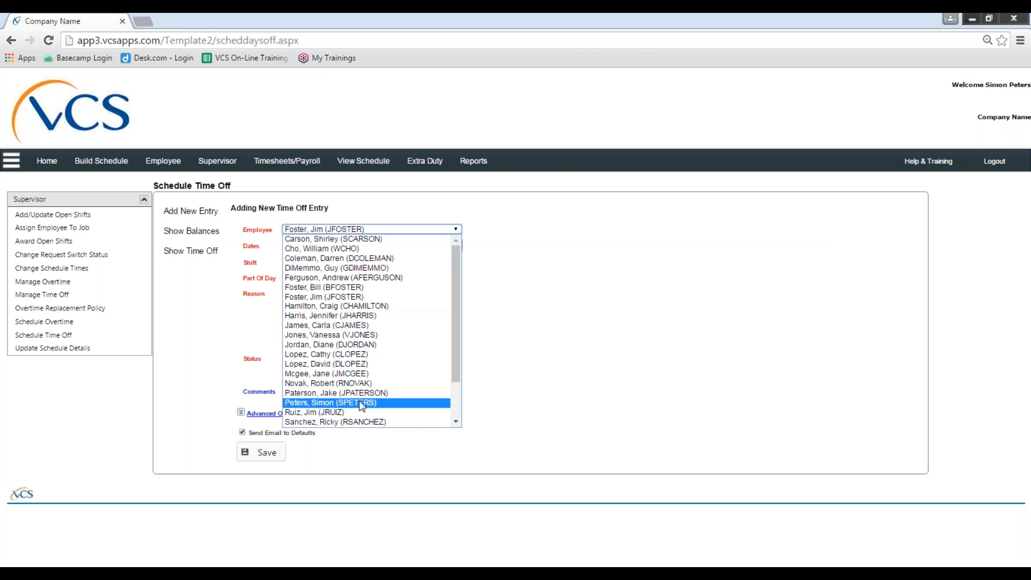
left_click(344, 383)
left_click(184, 262)
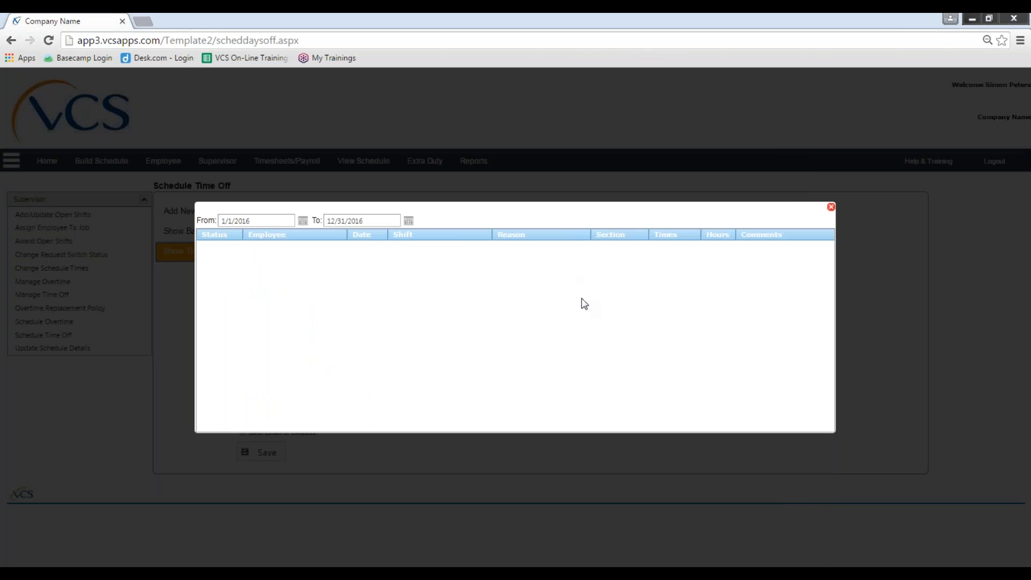
left_click(831, 207)
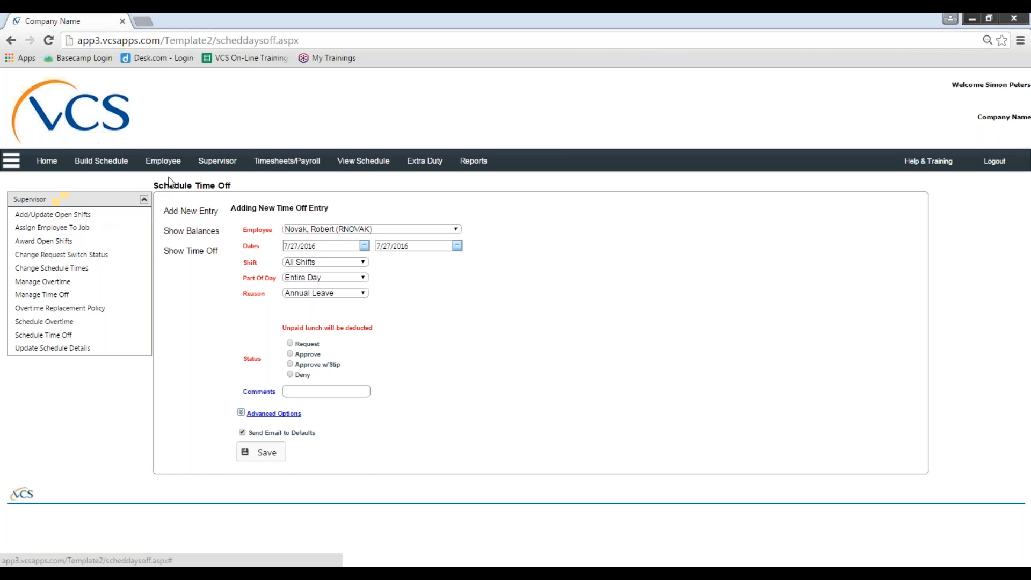
Look through the employee choices and select the logged-in supervisor for the new time off entry.
left_click(301, 229)
scroll(364, 395, "down", 2)
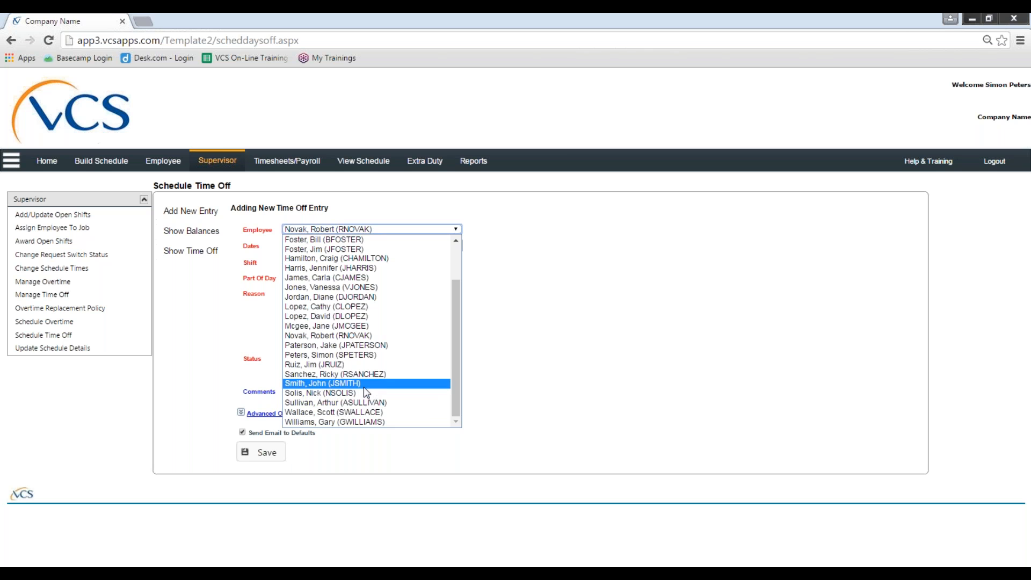
left_click(845, 48)
left_click(376, 230)
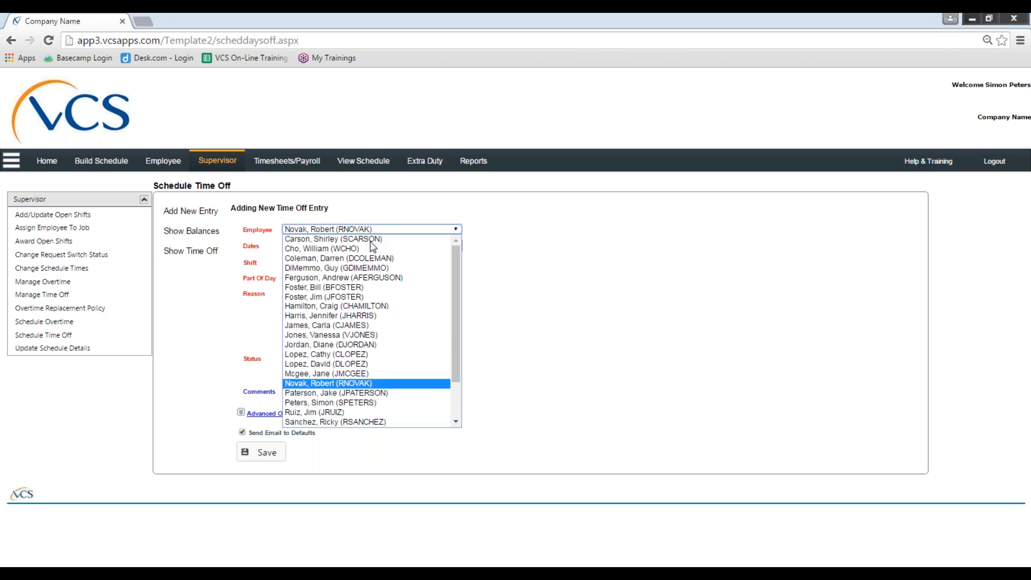
left_click(330, 403)
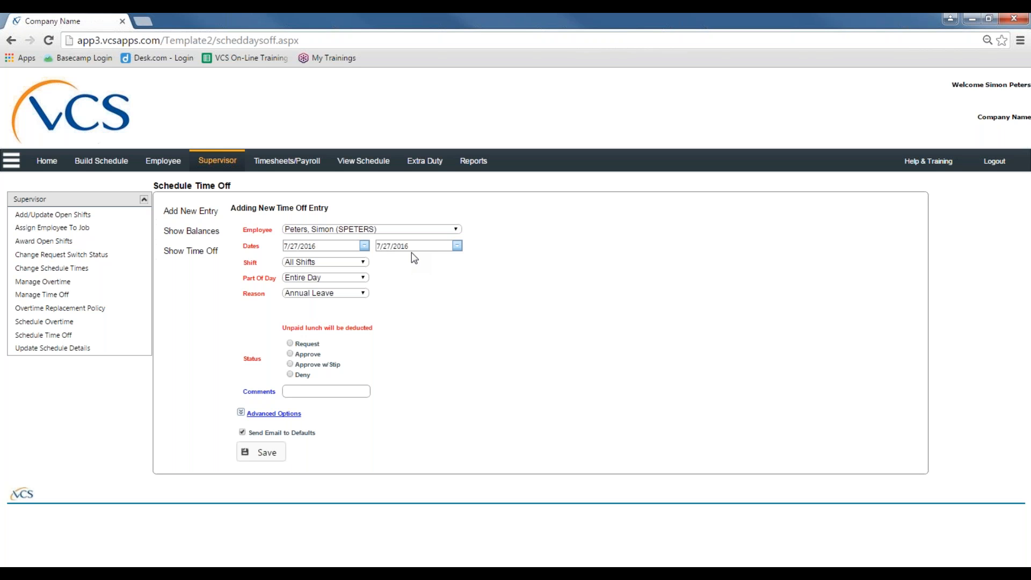
double_click(498, 249)
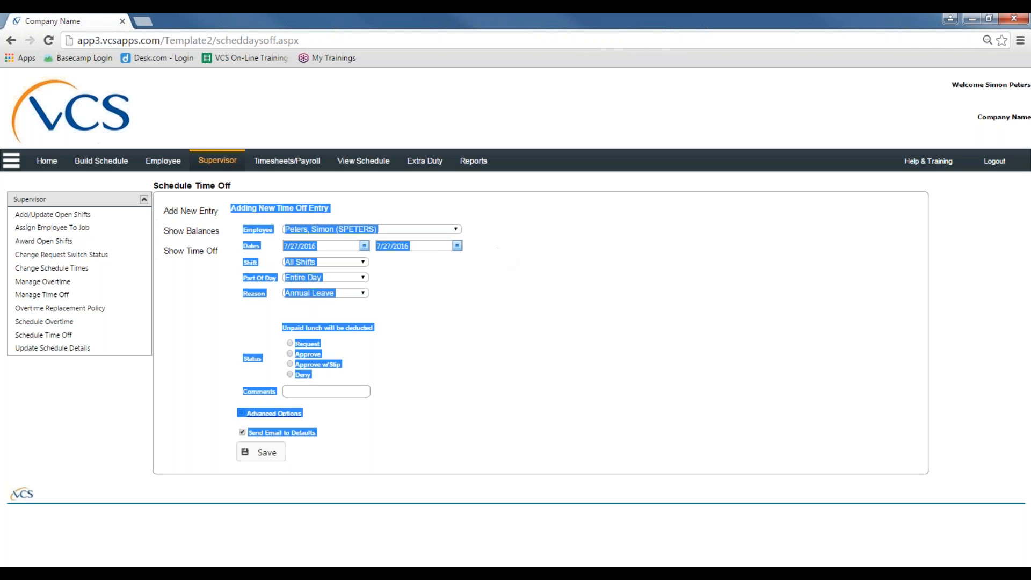
left_click(1021, 45)
left_click(639, 419)
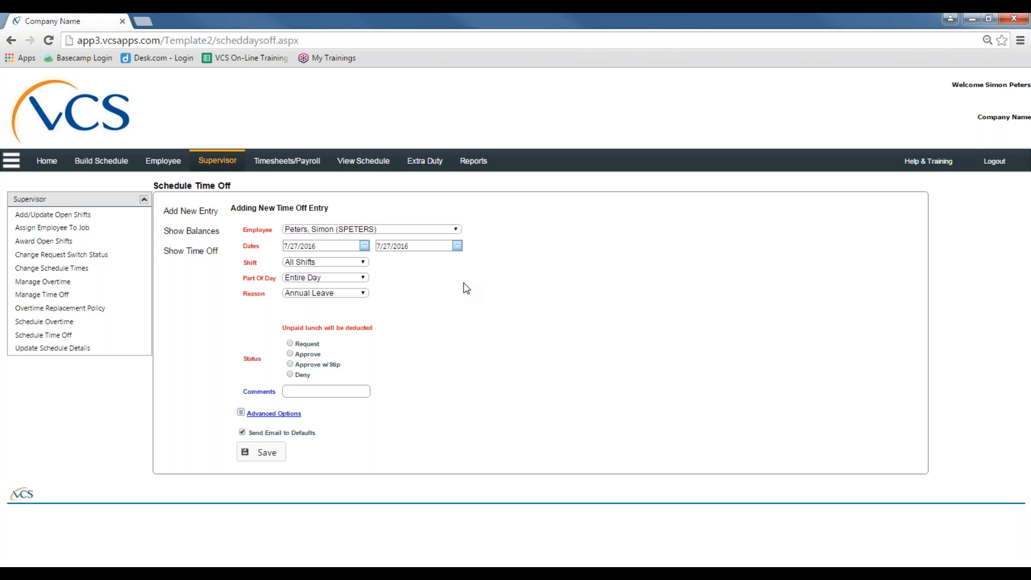
Check the shift choices and set both the start and end dates of the time off entry to 7/28/2016.
left_click(364, 261)
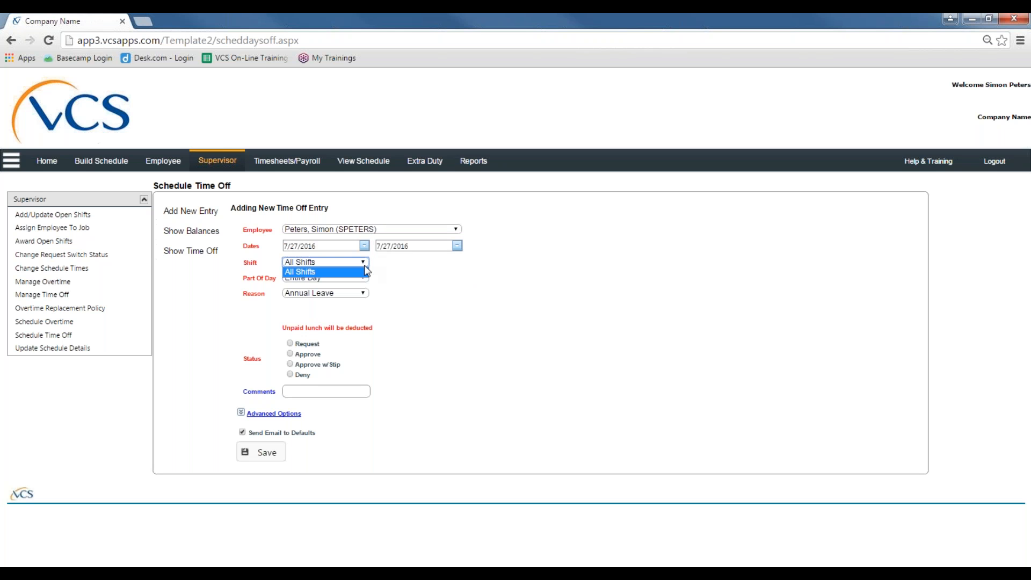
left_click(356, 273)
left_click(365, 246)
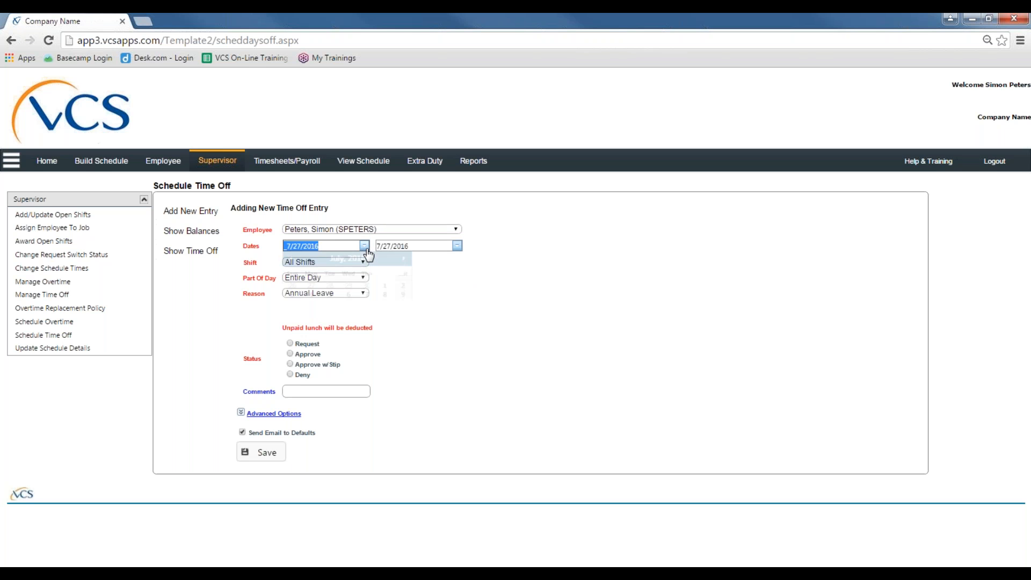
left_click(367, 326)
left_click(457, 246)
left_click(459, 321)
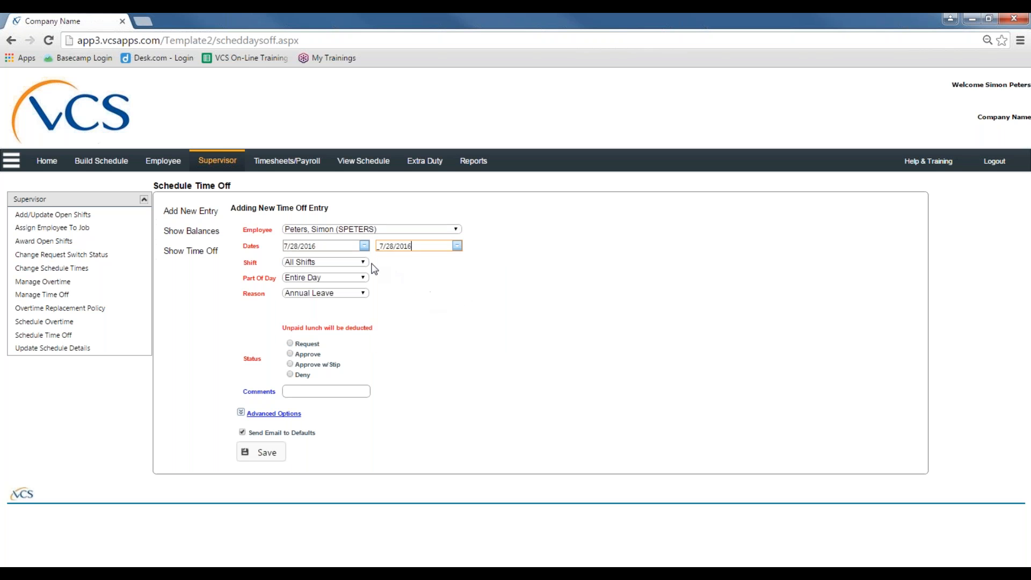
Select the fourth-listed employee for the time off entry and set the shift to Patrol Night Shift.
left_click(363, 262)
left_click(369, 263)
left_click(366, 263)
left_click(366, 263)
left_click(446, 230)
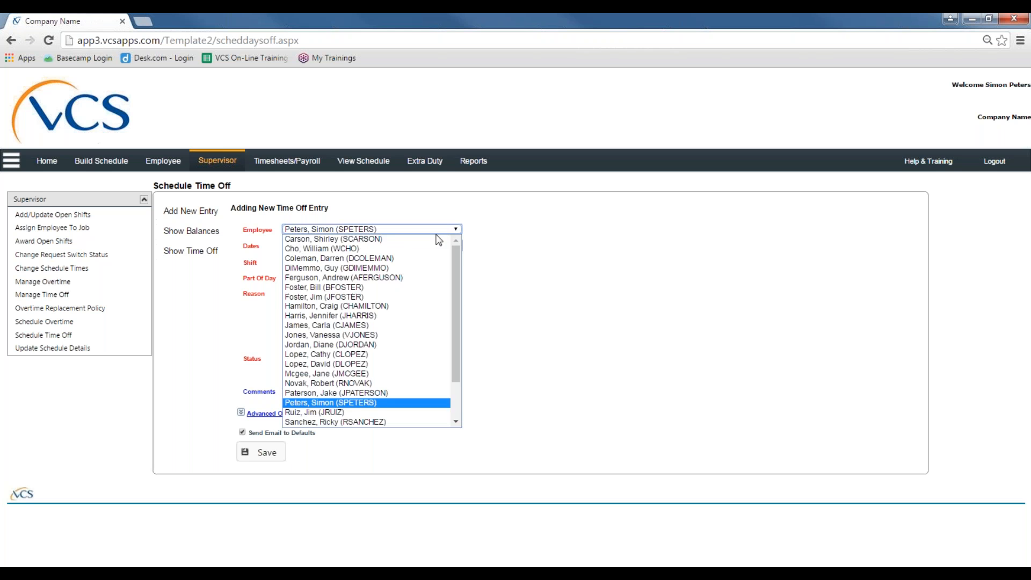
left_click(376, 267)
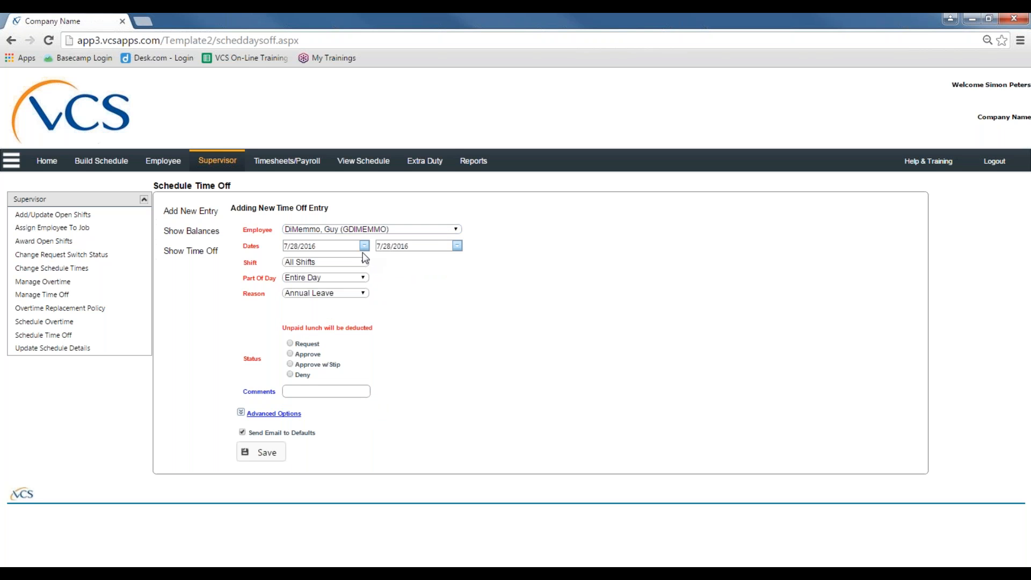
left_click(364, 262)
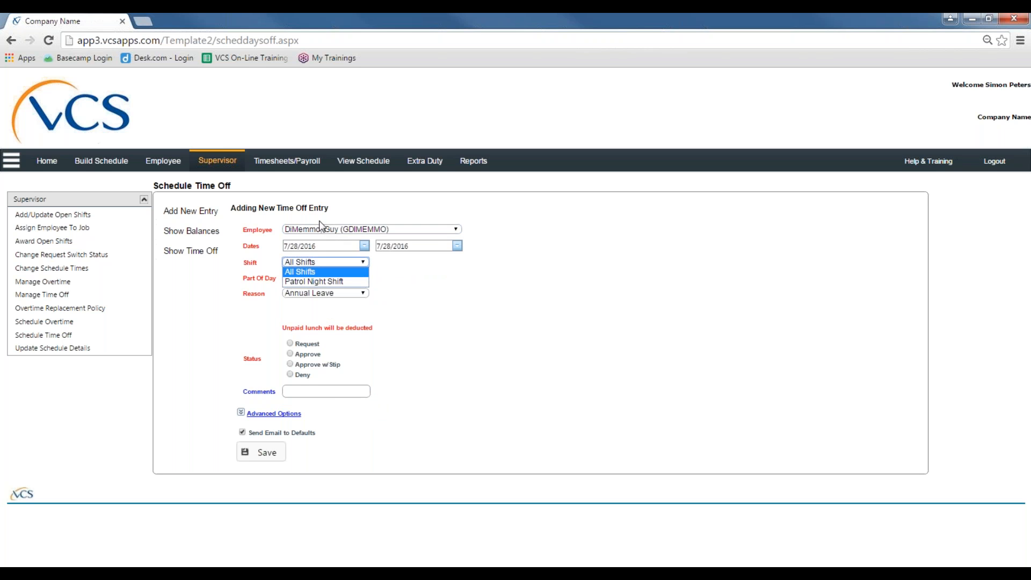
left_click(315, 281)
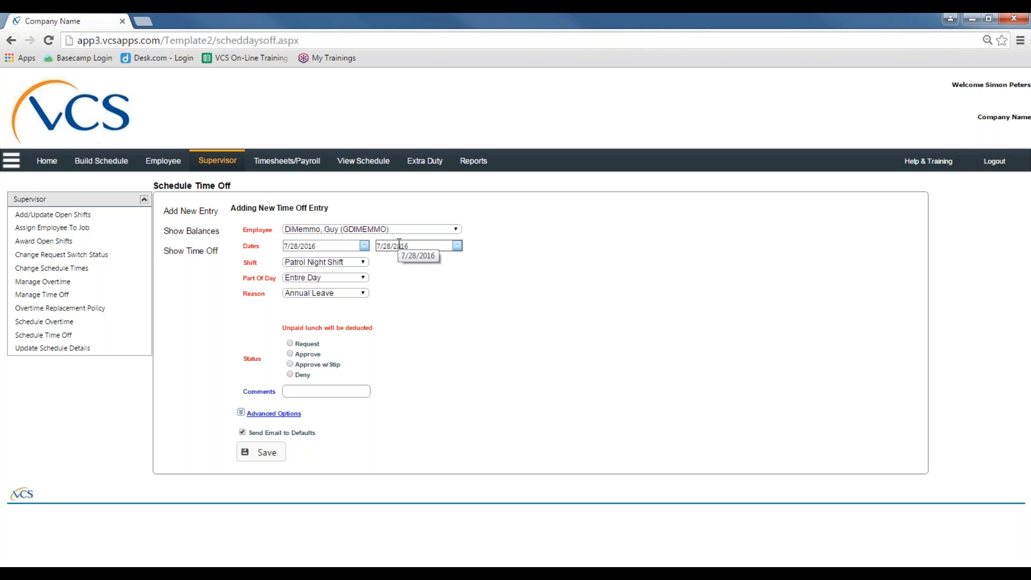
Switch the time off entry's shift to All Shifts, and set it back to Patrol Night Shift.
left_click(355, 263)
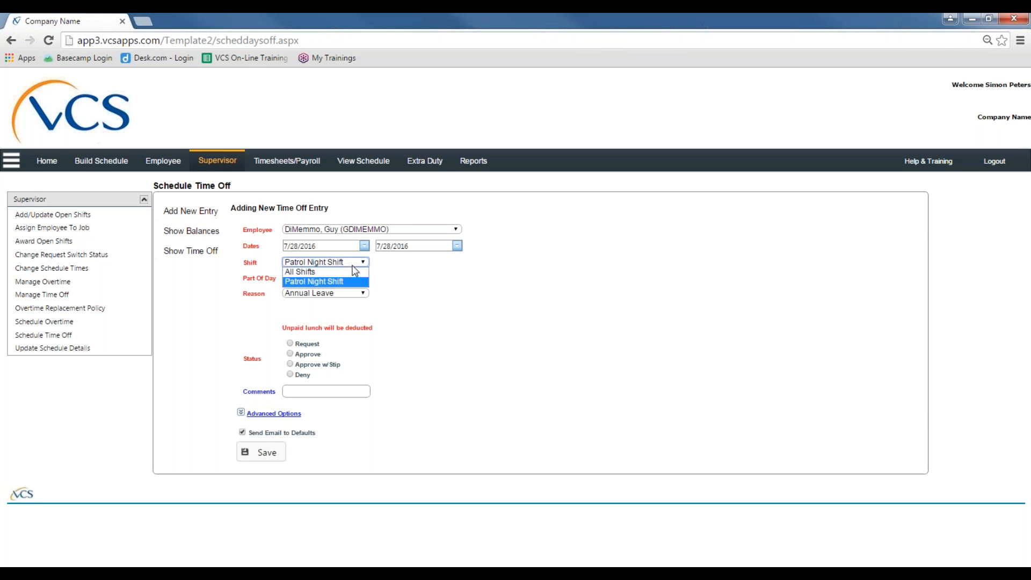
left_click(353, 273)
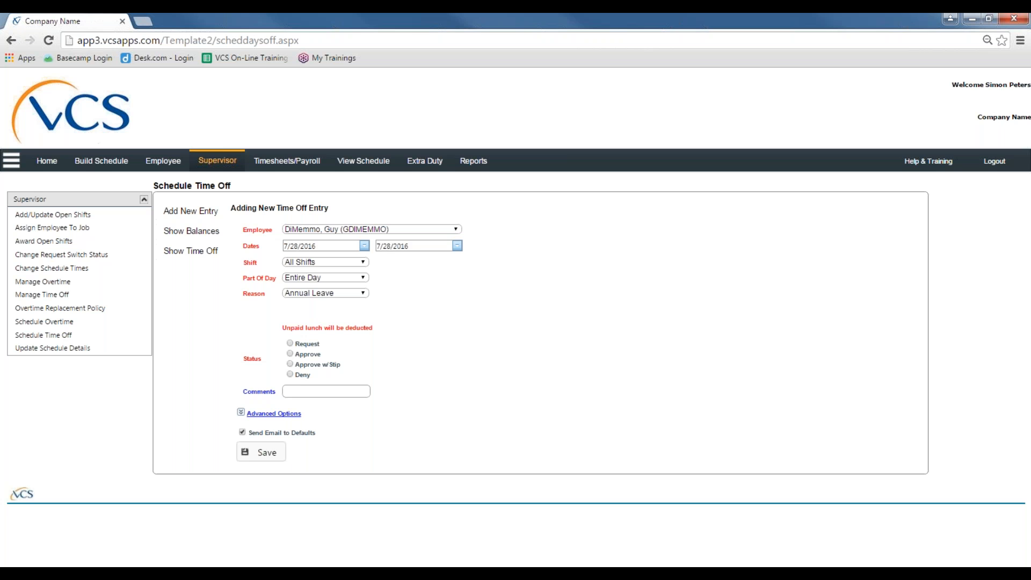
left_click(361, 262)
left_click(357, 276)
Set the part of day to First to view the partial-day time fields, and restore it to Entire Day.
left_click(336, 279)
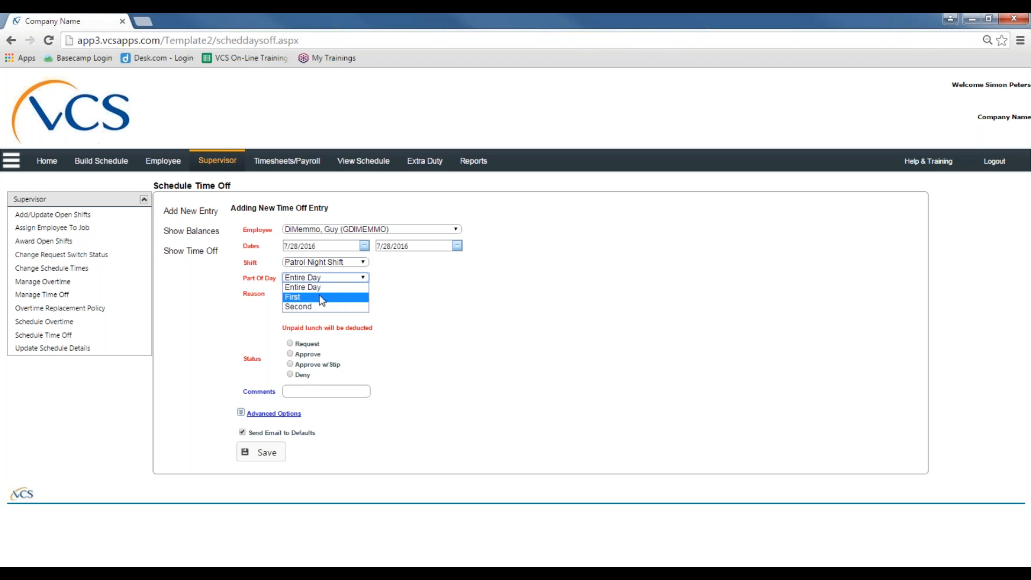
left_click(331, 299)
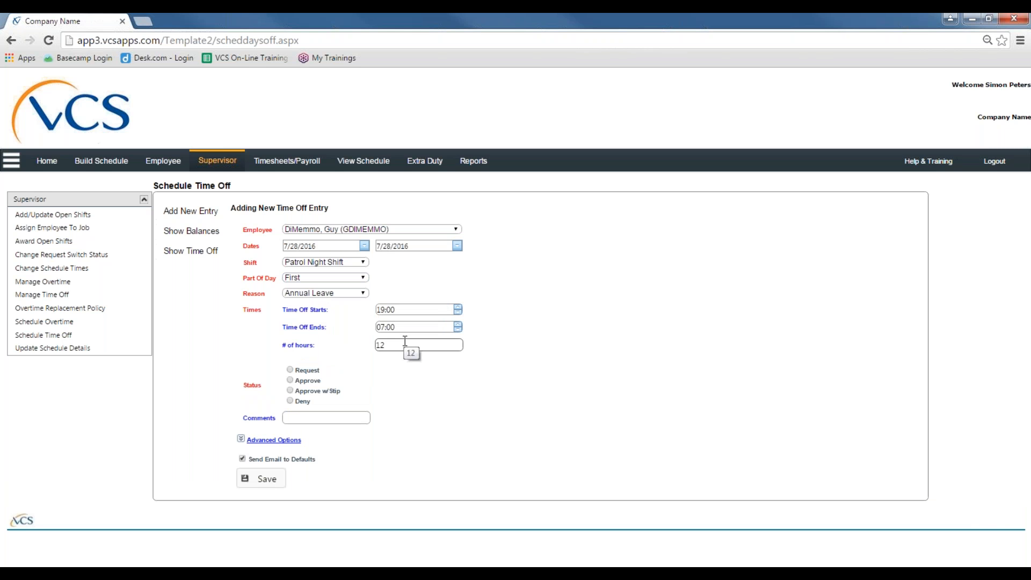
left_click(346, 278)
left_click(340, 289)
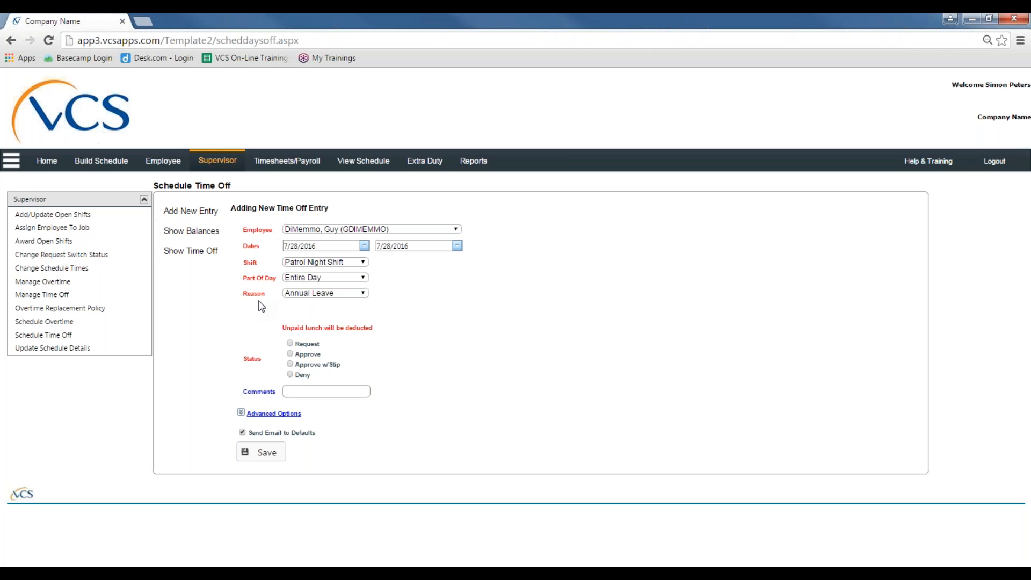
Set the reason to Vacation and the status to Approve, and save the time off entry.
left_click(318, 295)
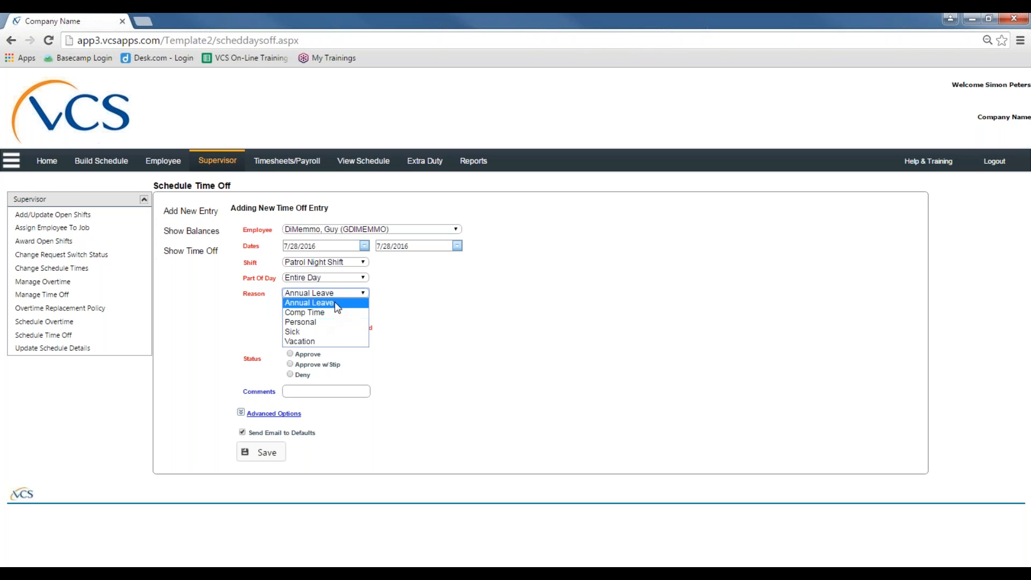
left_click(332, 341)
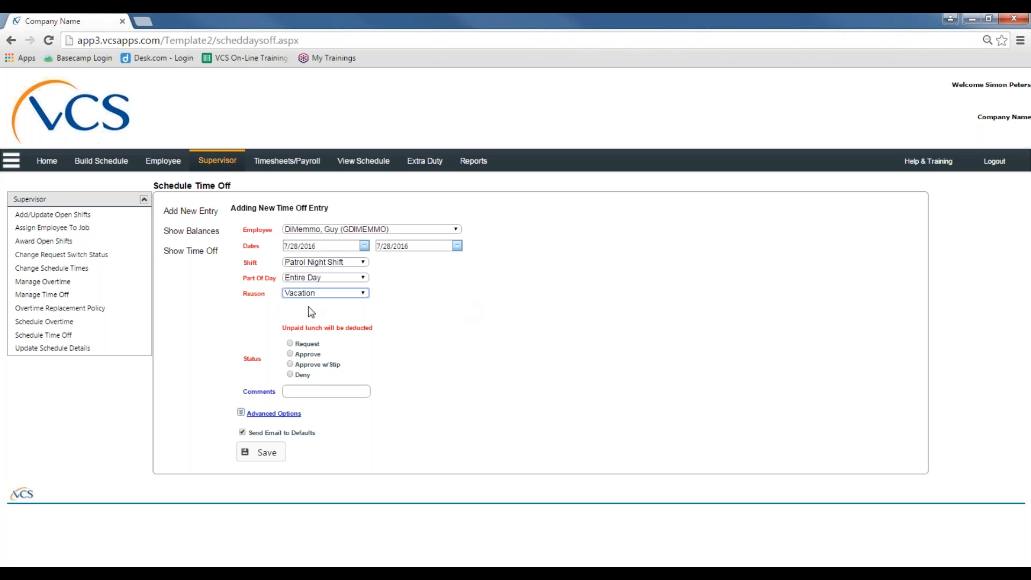
left_click(292, 355)
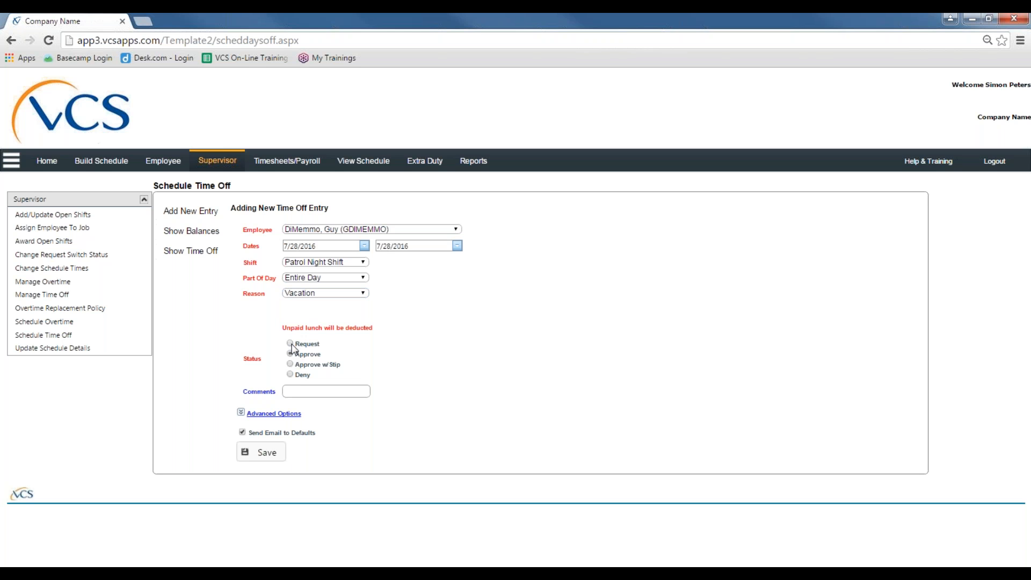
left_click(294, 391)
left_click(404, 367)
left_click(279, 457)
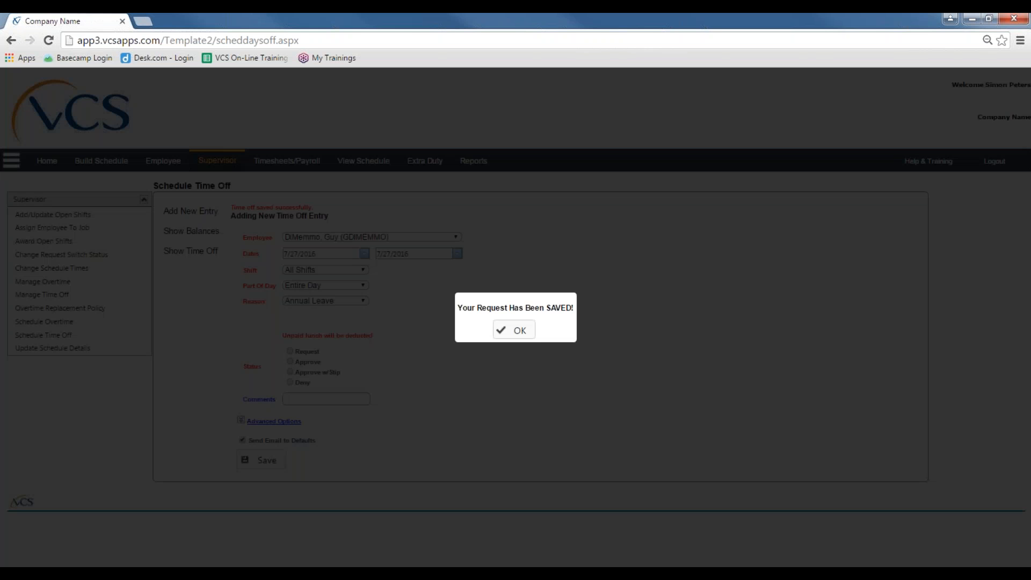
left_click(519, 330)
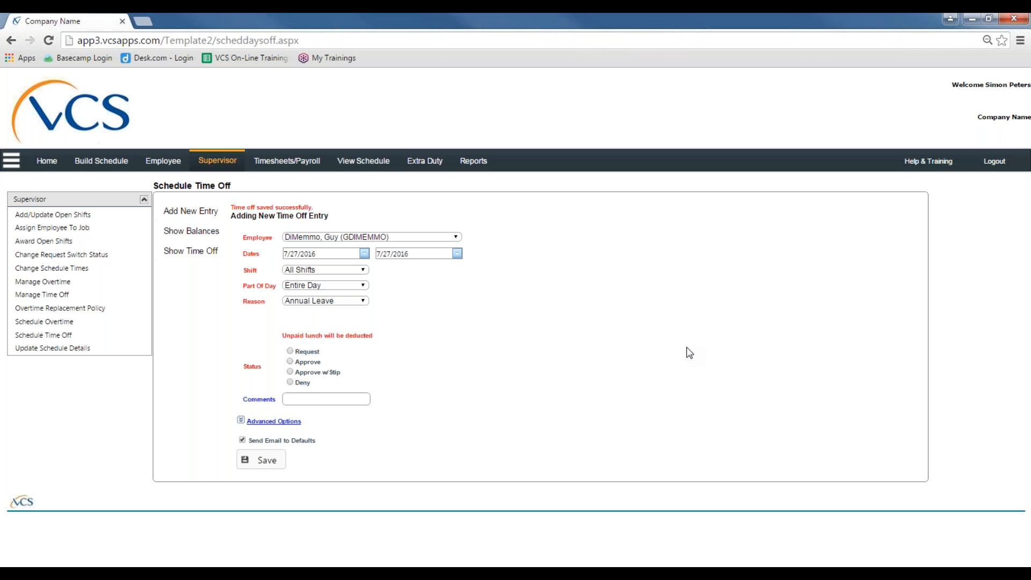
Open the Daily Schedule for 7/27/2016 and validate its shifts.
left_click(363, 161)
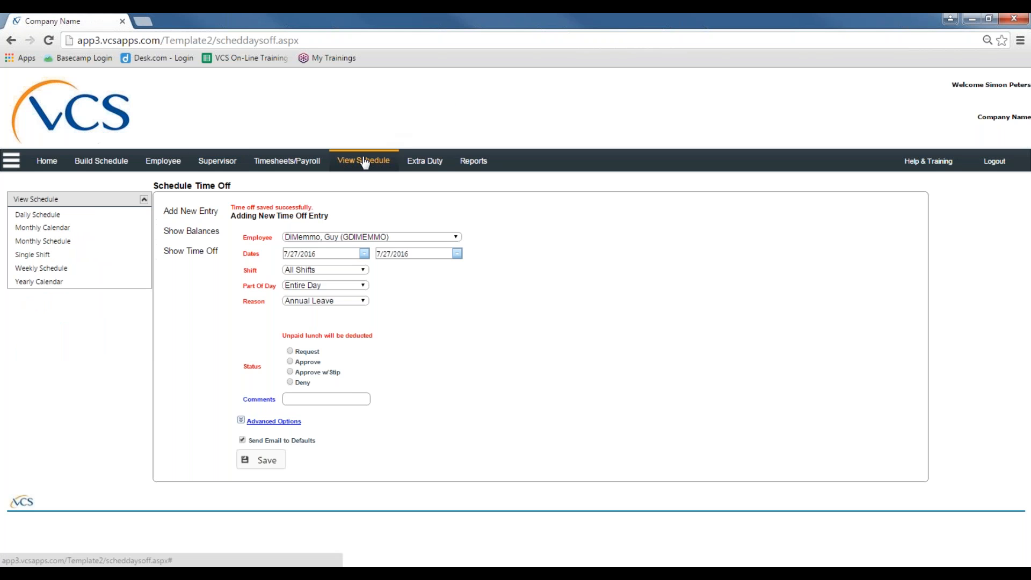
left_click(49, 214)
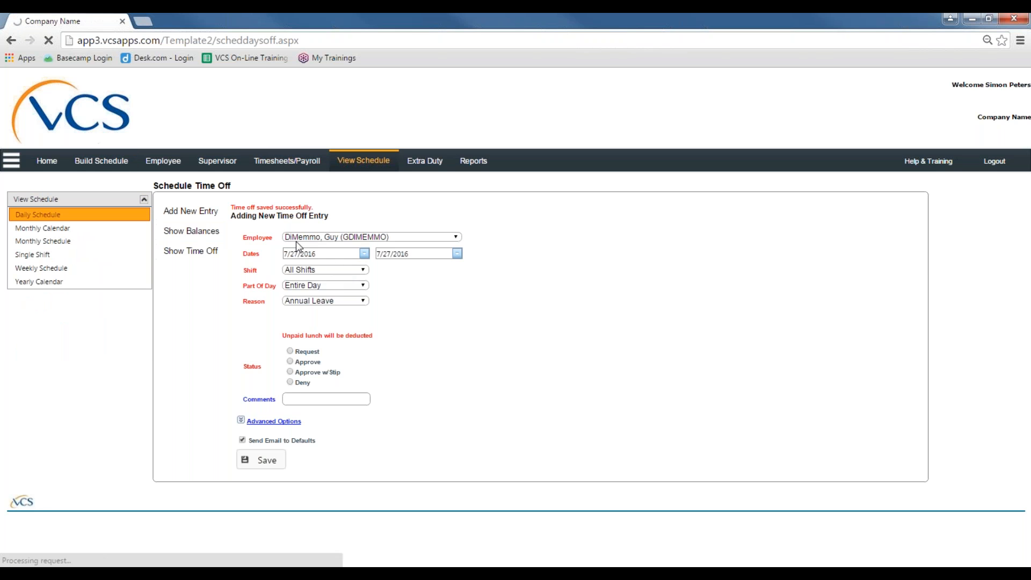
left_click(86, 220)
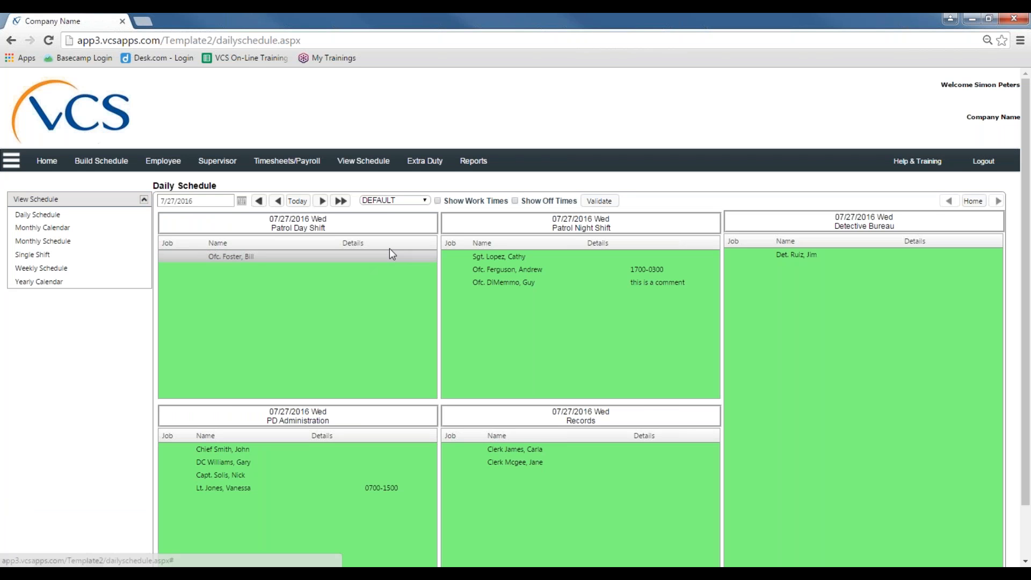
left_click(600, 202)
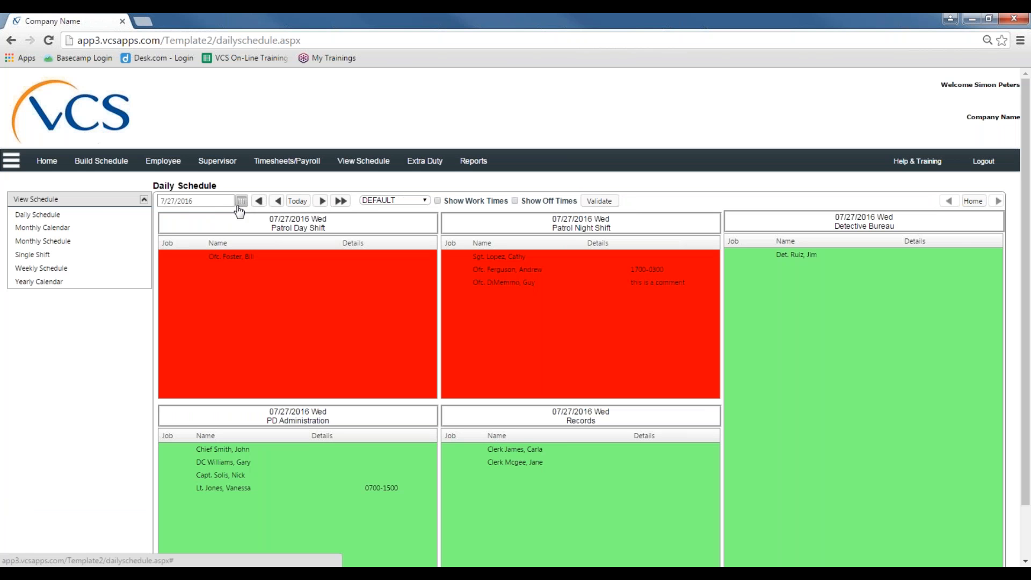
Show the Daily Schedule for 7/28/2016, validate its shifts, and check the vacation entry on the Patrol Night Shift.
left_click(239, 204)
left_click(185, 291)
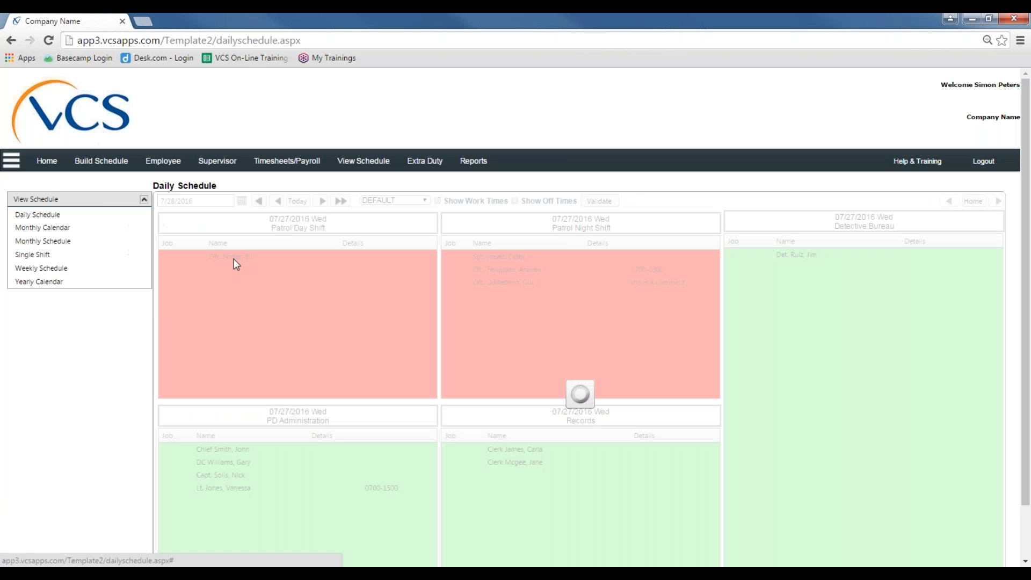
left_click(602, 201)
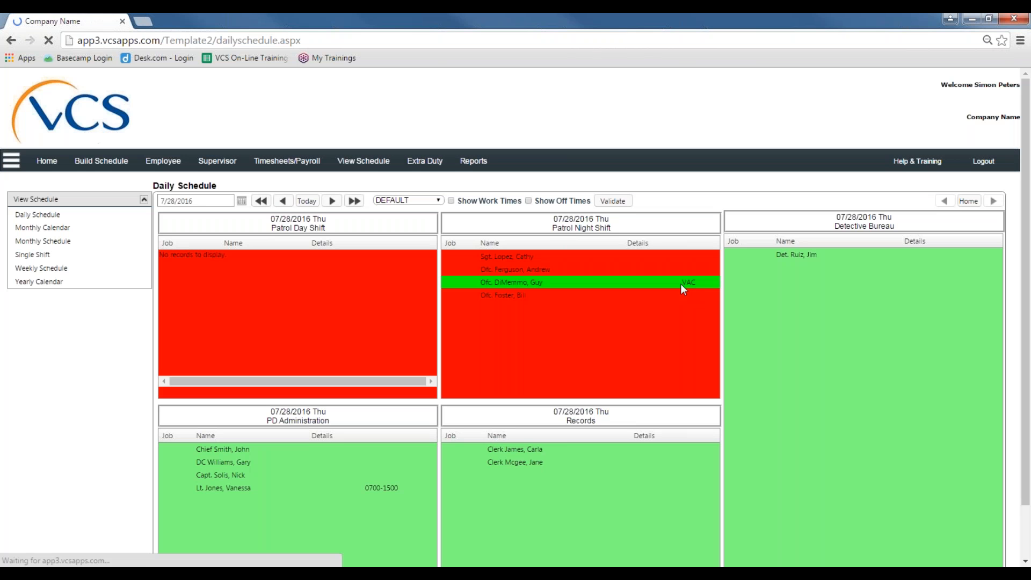
left_click(681, 284)
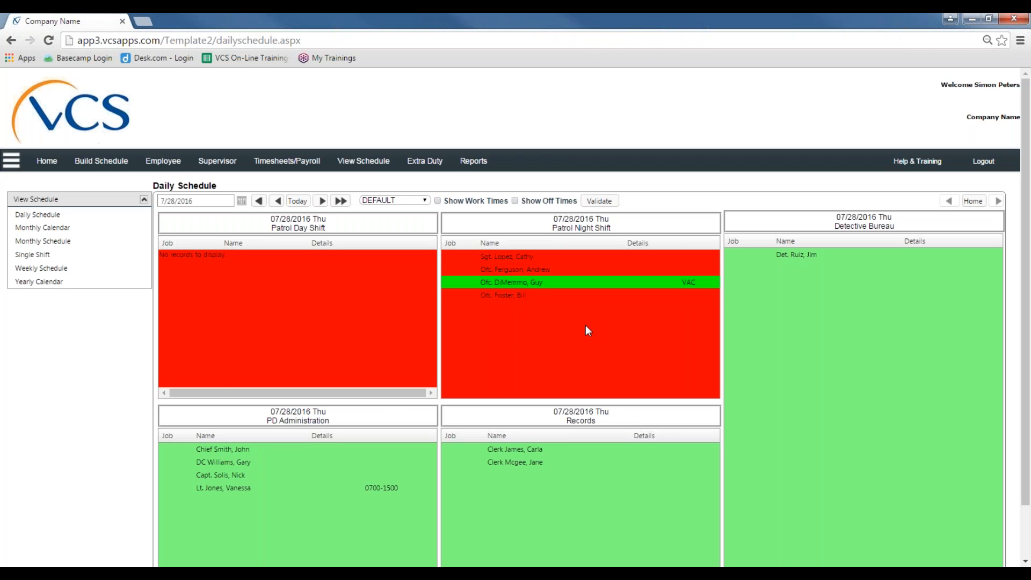
Open Schedule Time Off for the employee on vacation, and open the 7/28/2016 vacation entry from their time off list for editing.
left_click(214, 164)
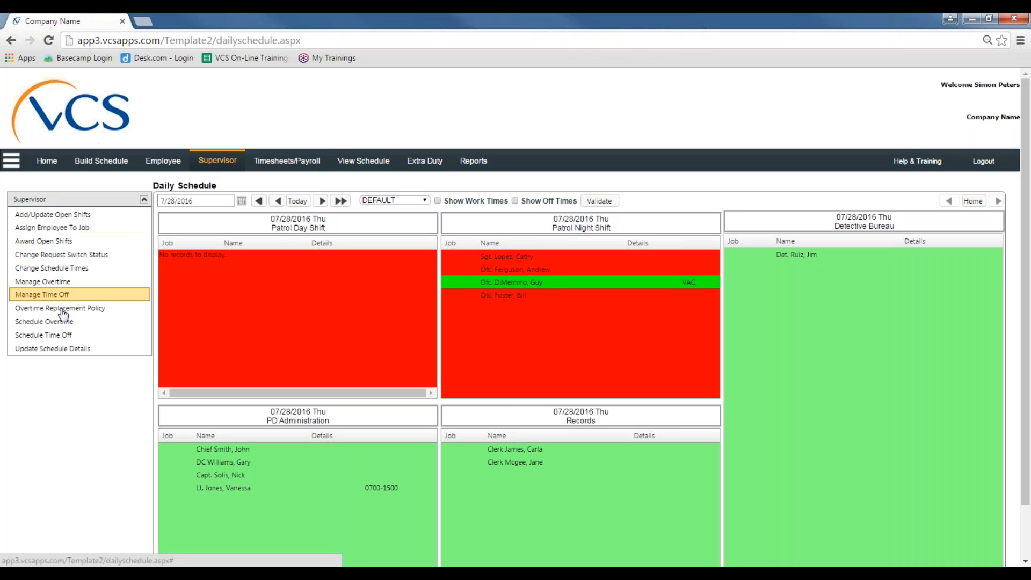
left_click(62, 335)
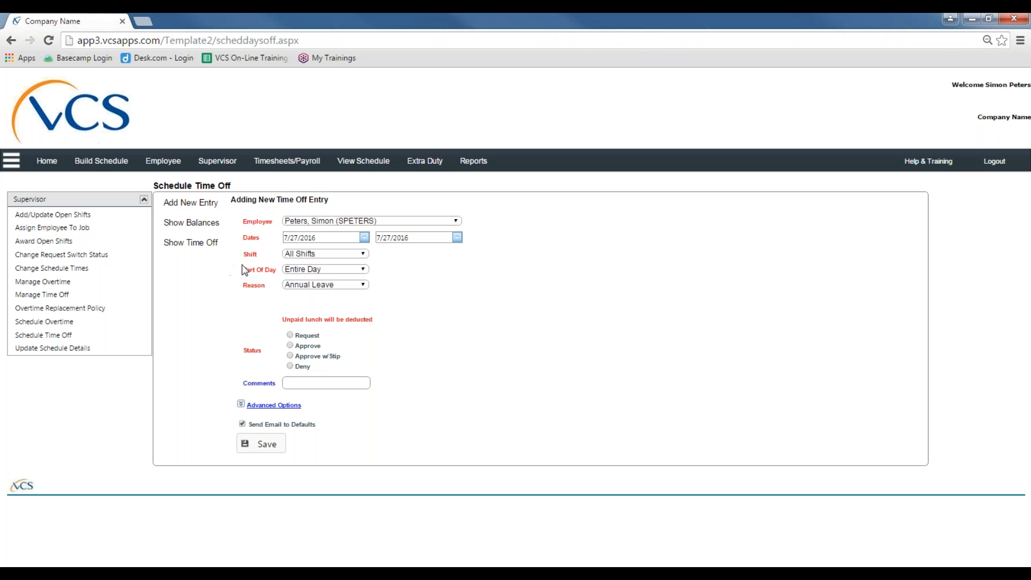
left_click(401, 221)
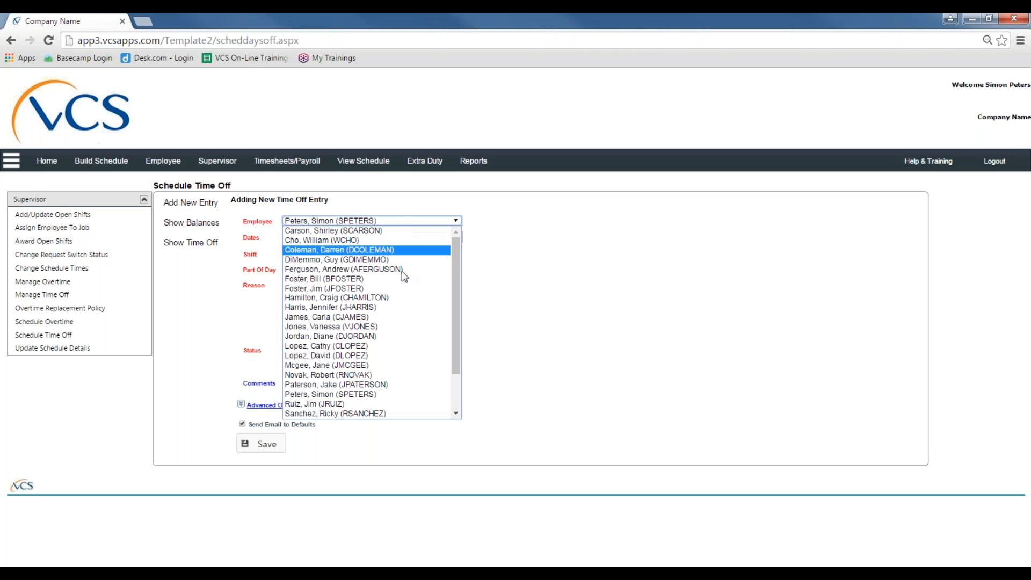
left_click(355, 259)
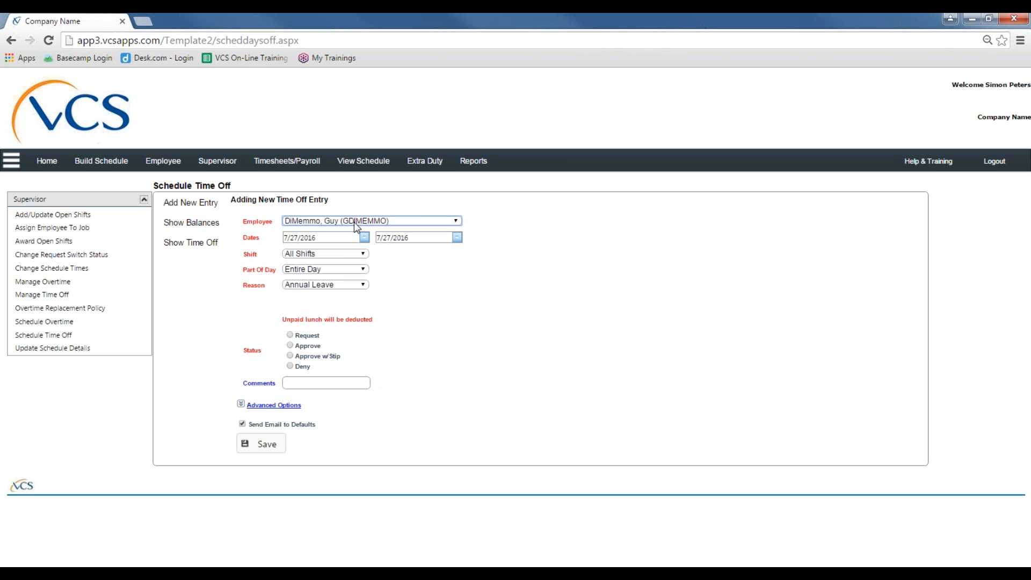
left_click(202, 243)
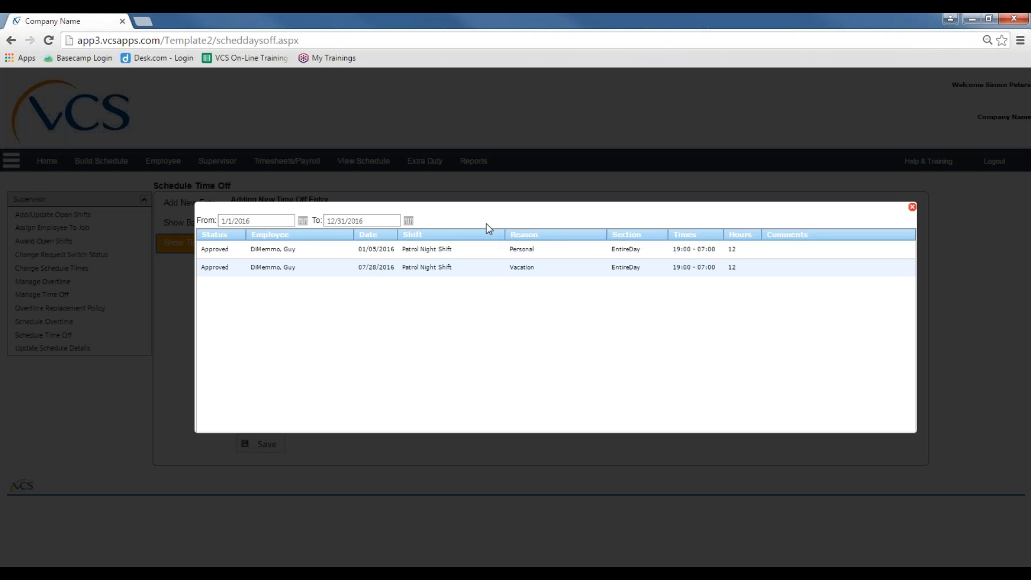
left_click(554, 274)
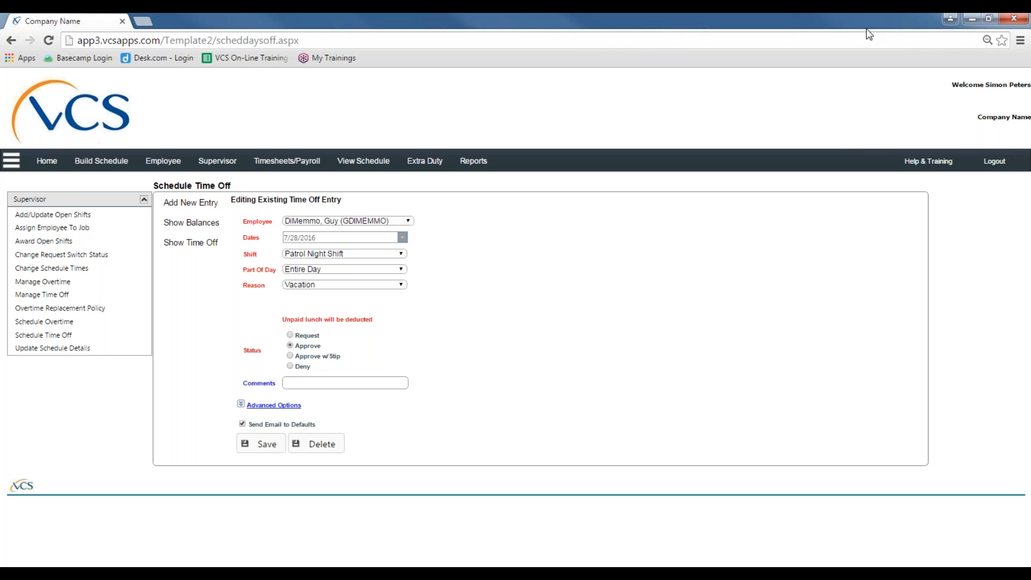
Change the time off entry's reason to Personal and save it.
left_click(329, 285)
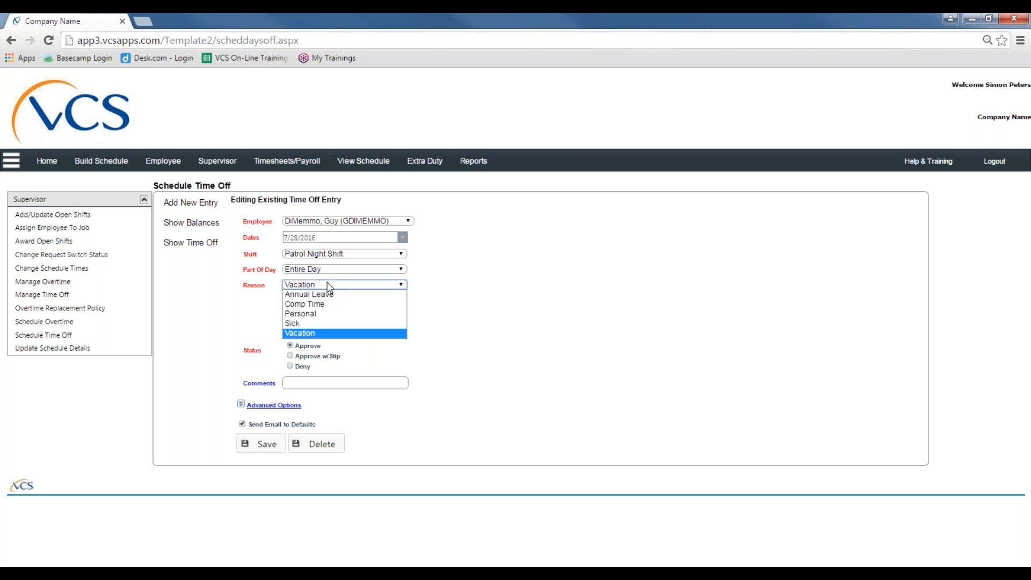
left_click(311, 313)
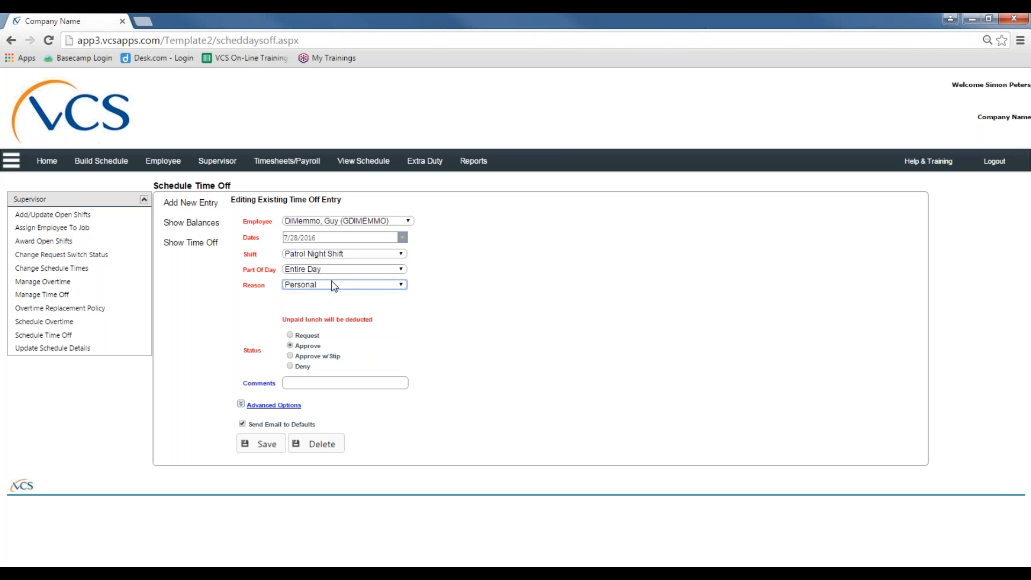
left_click(345, 272)
left_click(486, 291)
left_click(252, 450)
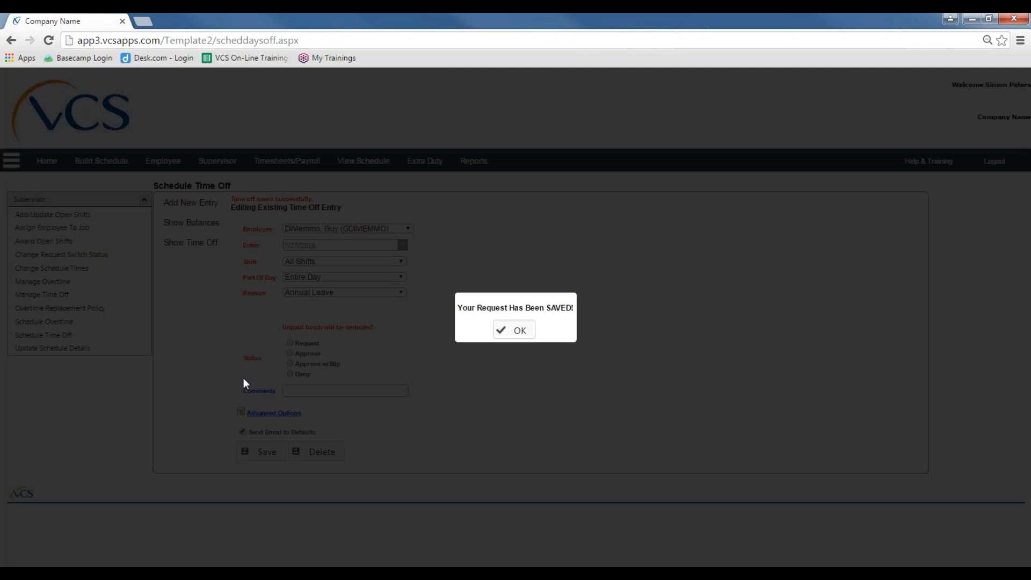
left_click(514, 329)
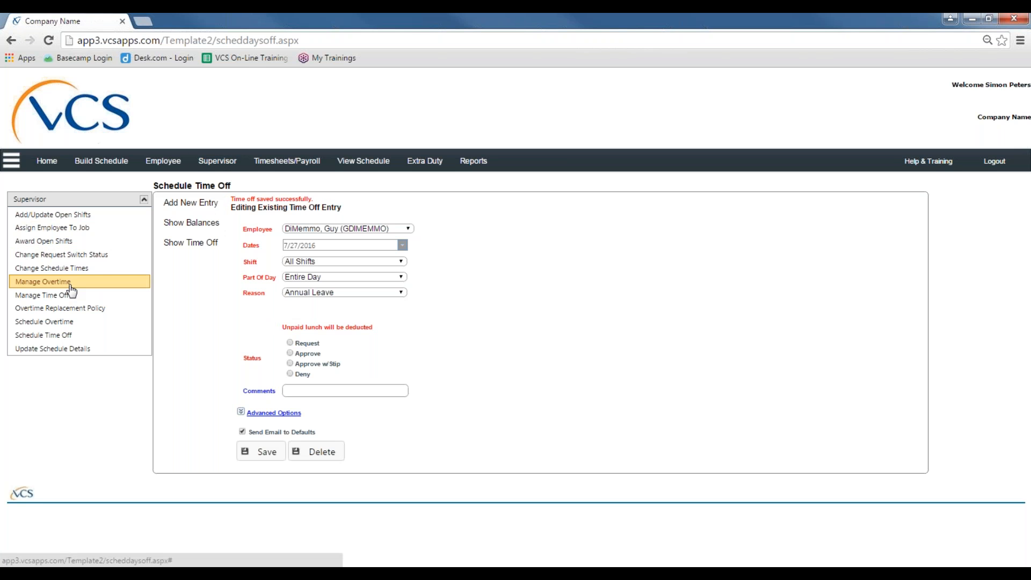
Open Manage Time Off and set the date range from 7/25/2016 to 7/29/2016.
left_click(60, 299)
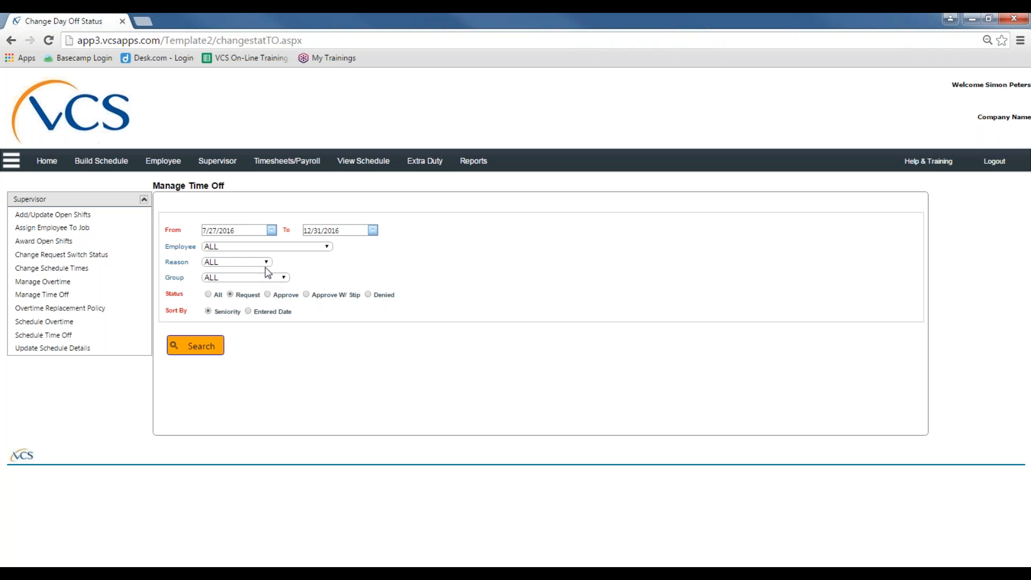
left_click(272, 231)
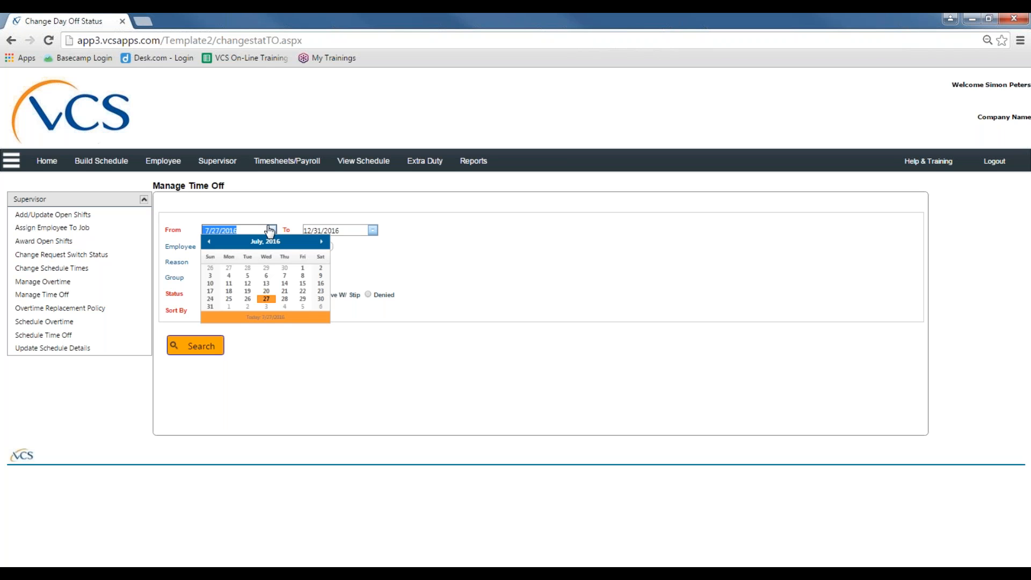
left_click(229, 298)
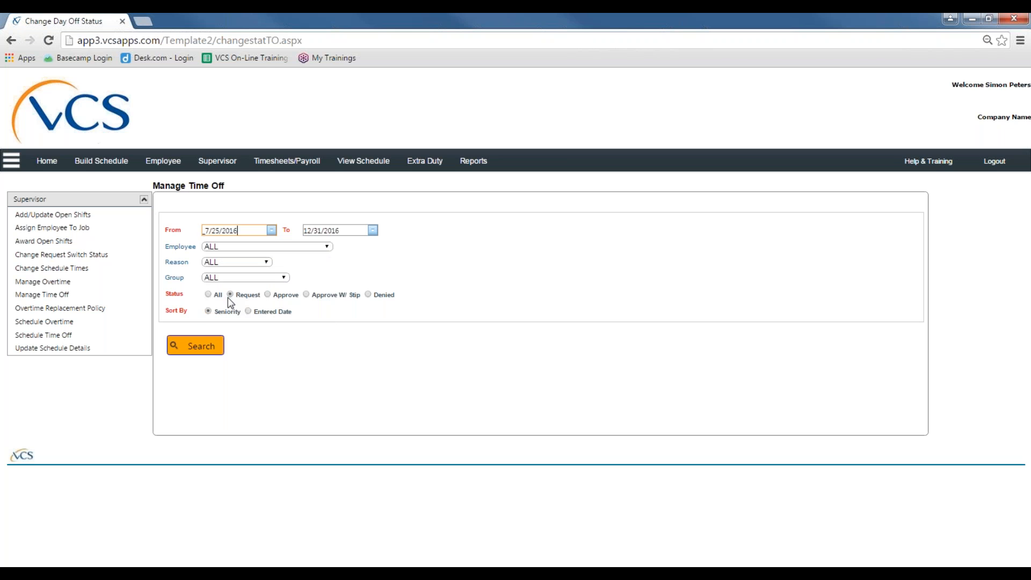
left_click(373, 230)
left_click(400, 299)
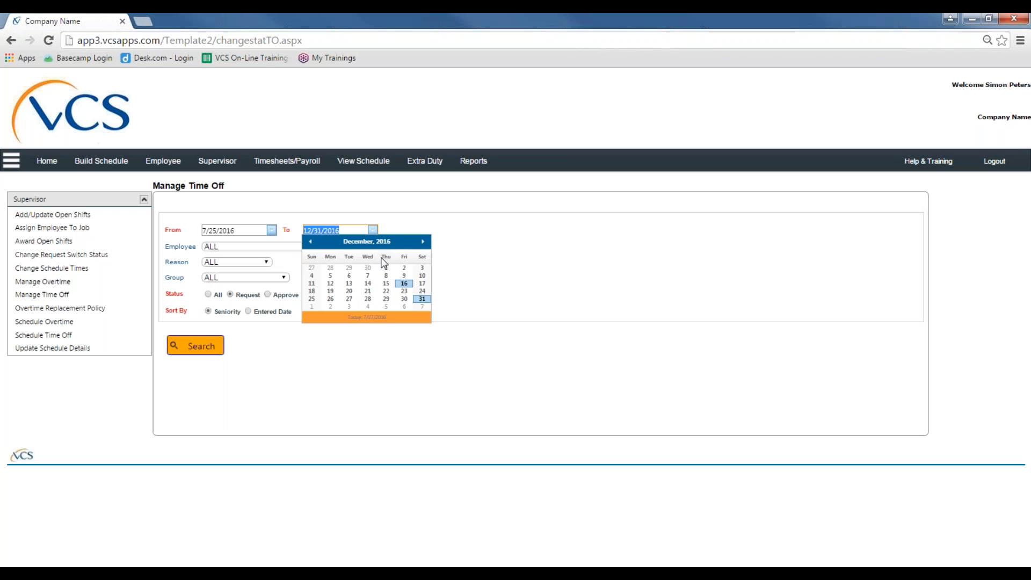
left_click(380, 238)
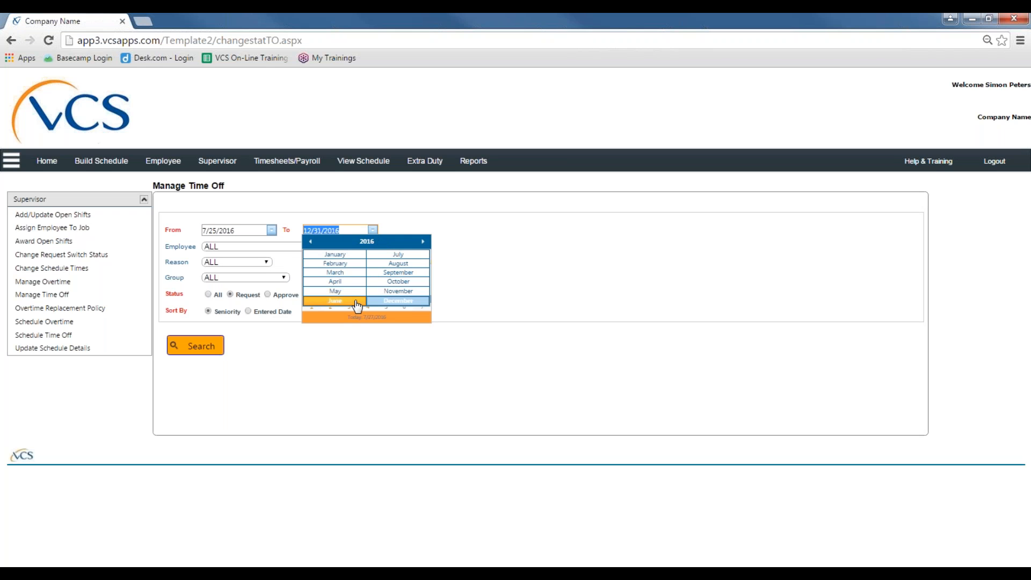
left_click(398, 255)
left_click(408, 298)
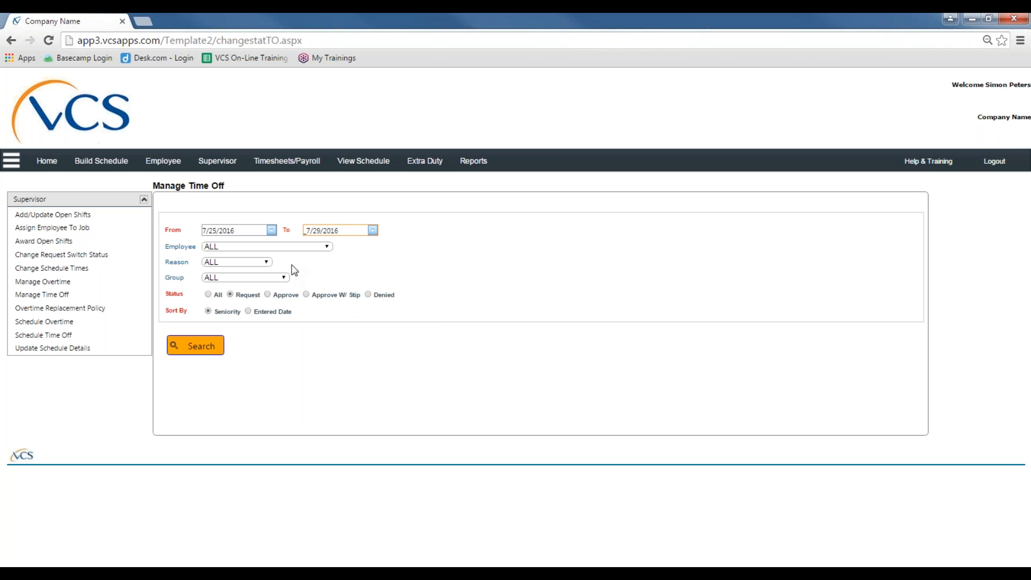
Review the employee, reason and group filters, and search time off with status All, sorted by Entered Date.
left_click(324, 247)
left_click(157, 250)
left_click(216, 262)
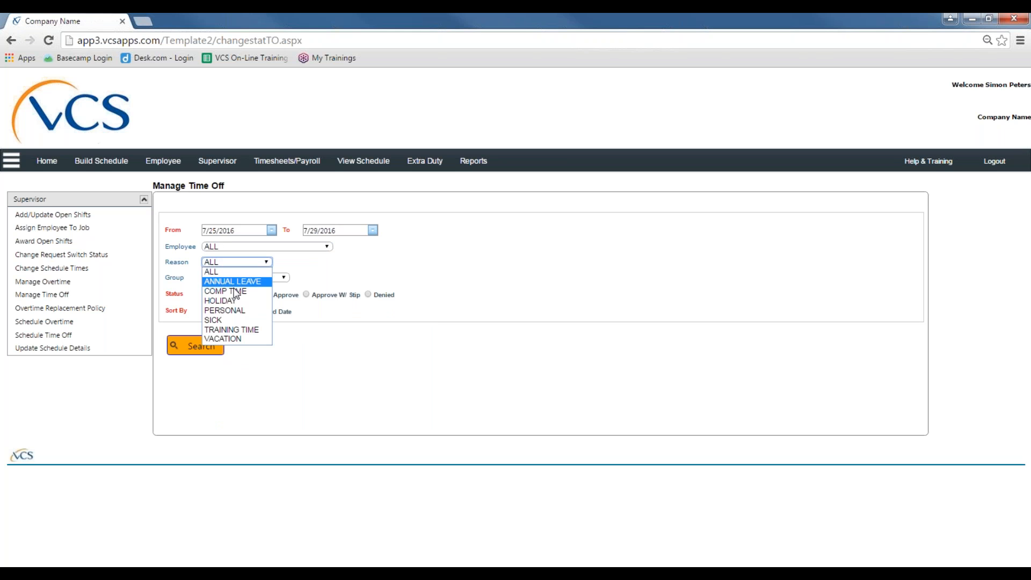
left_click(324, 261)
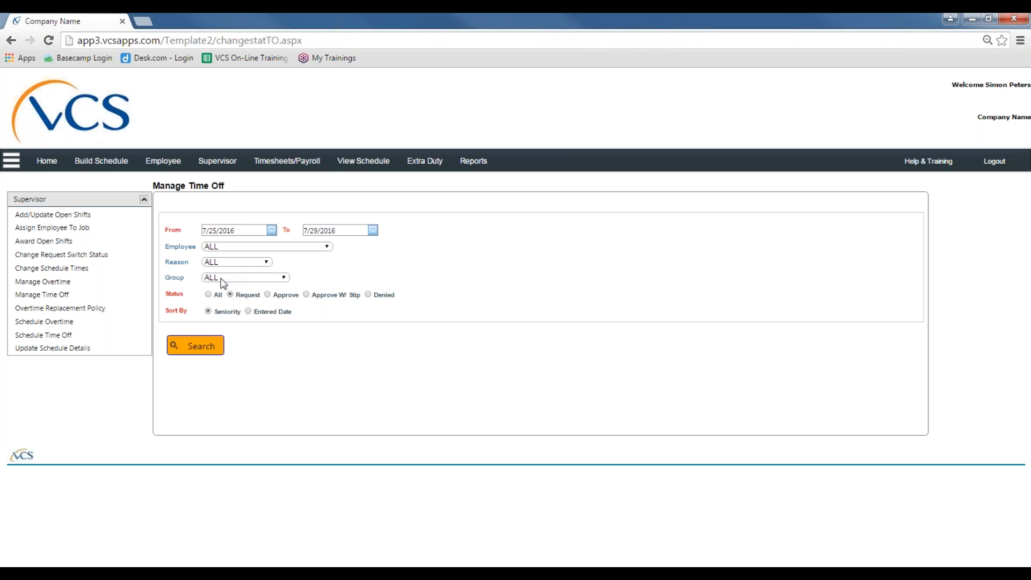
left_click(221, 279)
left_click(335, 271)
left_click(210, 295)
left_click(207, 348)
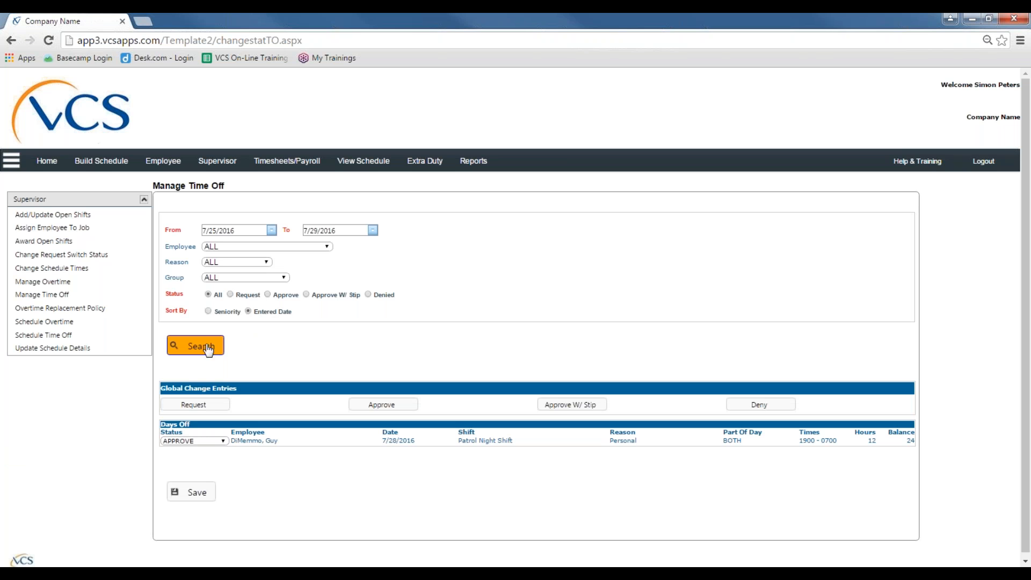
Set the From date to 6/1/2016 and search the time off entries again.
left_click(253, 231)
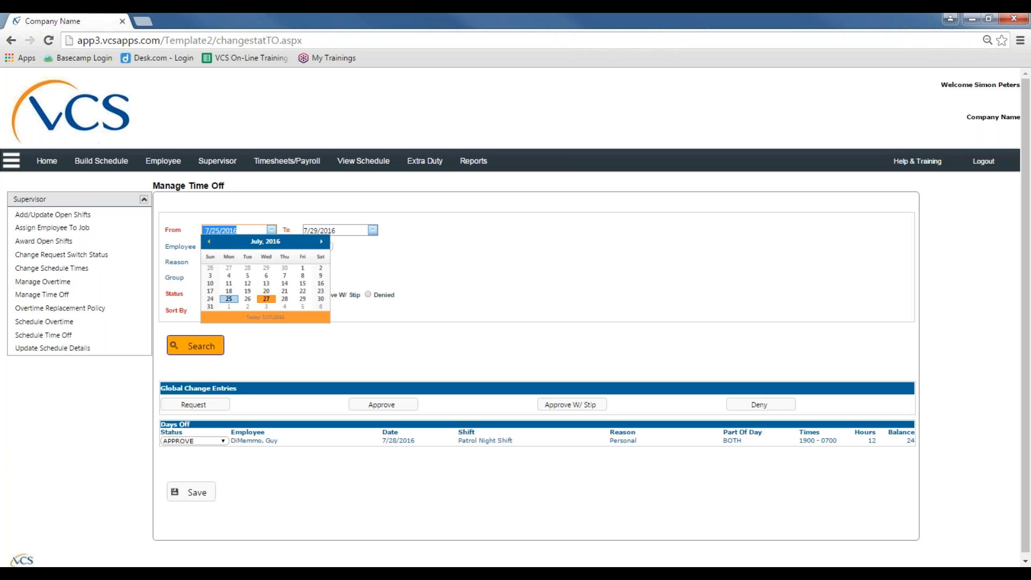
left_click(209, 241)
left_click(266, 267)
left_click(213, 352)
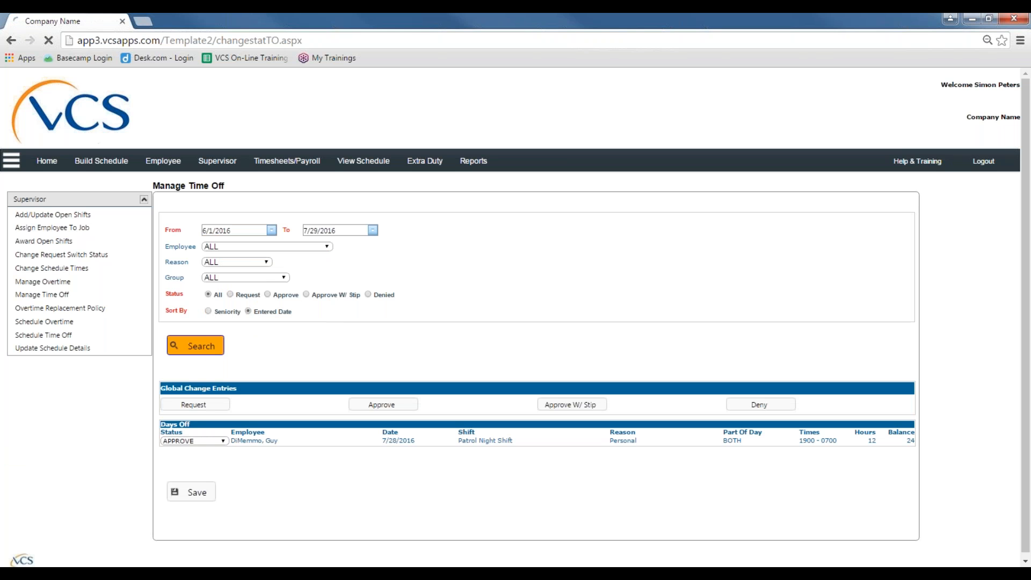
scroll(296, 376, "down", 1)
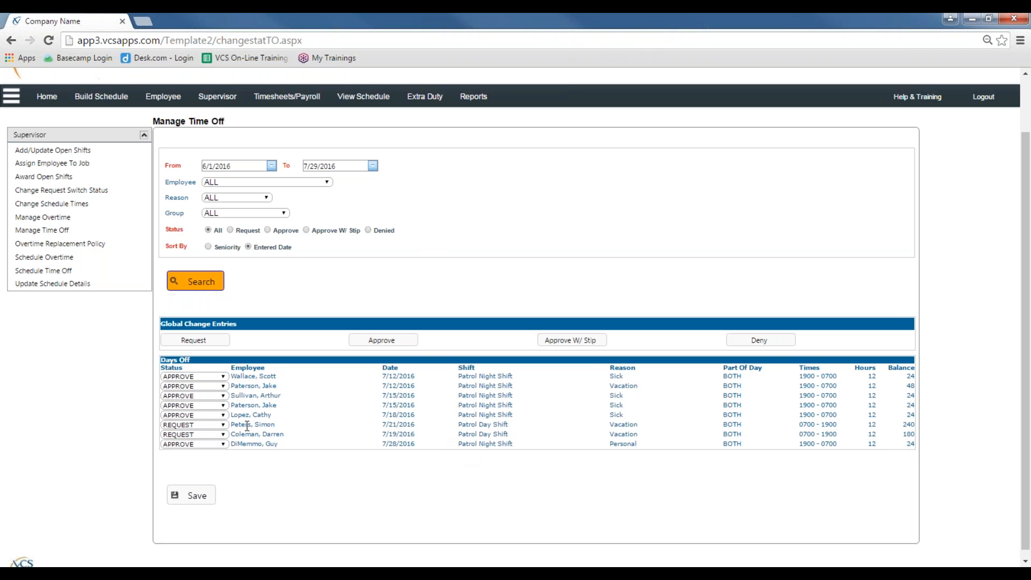
Try Approve on the 7/21/2016 vacation request and Deny on the 7/19/2016 request, and change all entries to Approve W/ Stip.
left_click(222, 425)
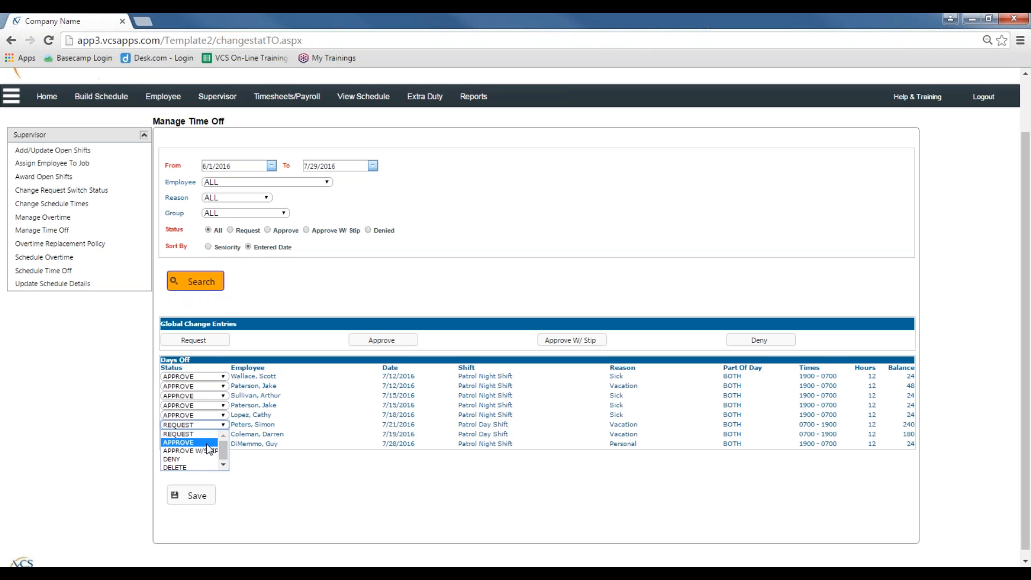
left_click(214, 442)
left_click(215, 436)
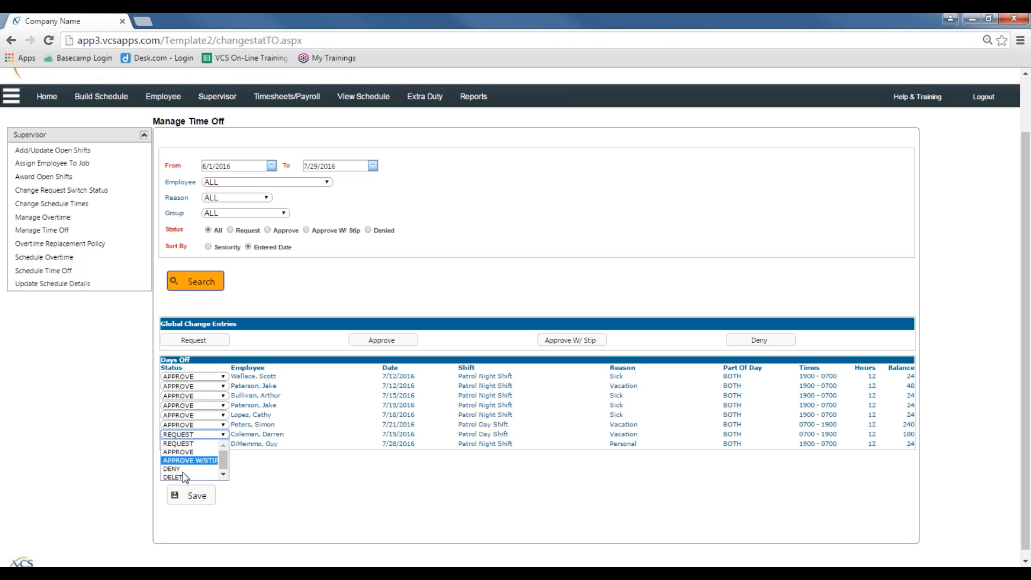
left_click(185, 468)
left_click(215, 407)
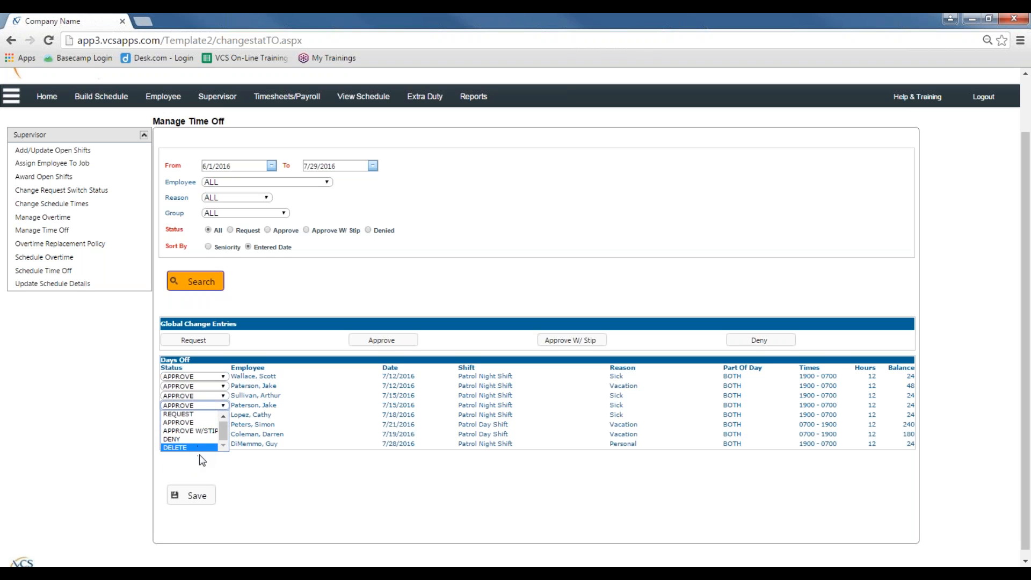
left_click(240, 468)
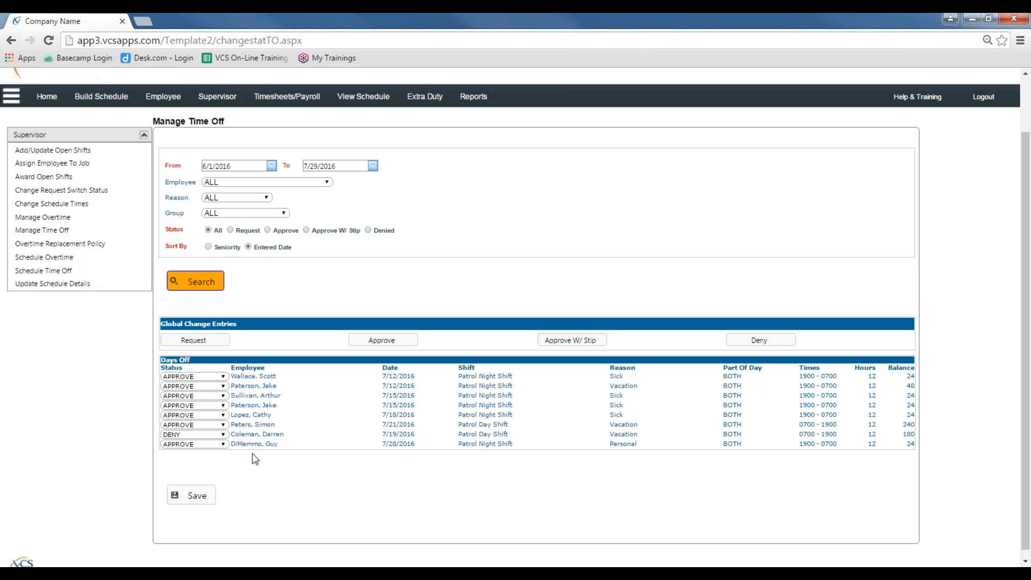
left_click(602, 341)
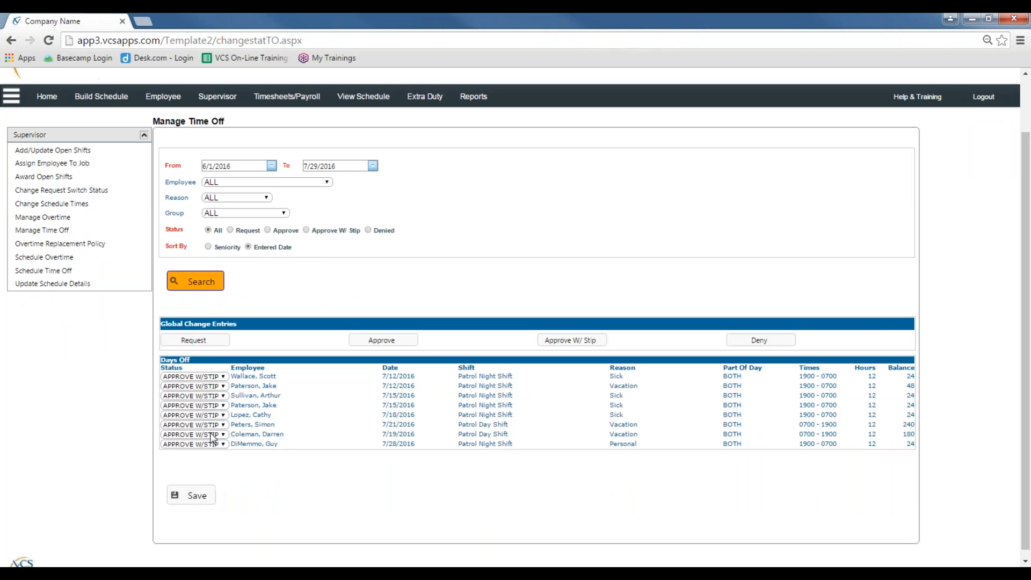
Change all listed entries to Approve with one exception, the 7/18/2016 sick entry set to Deny, and save the statuses.
left_click(382, 340)
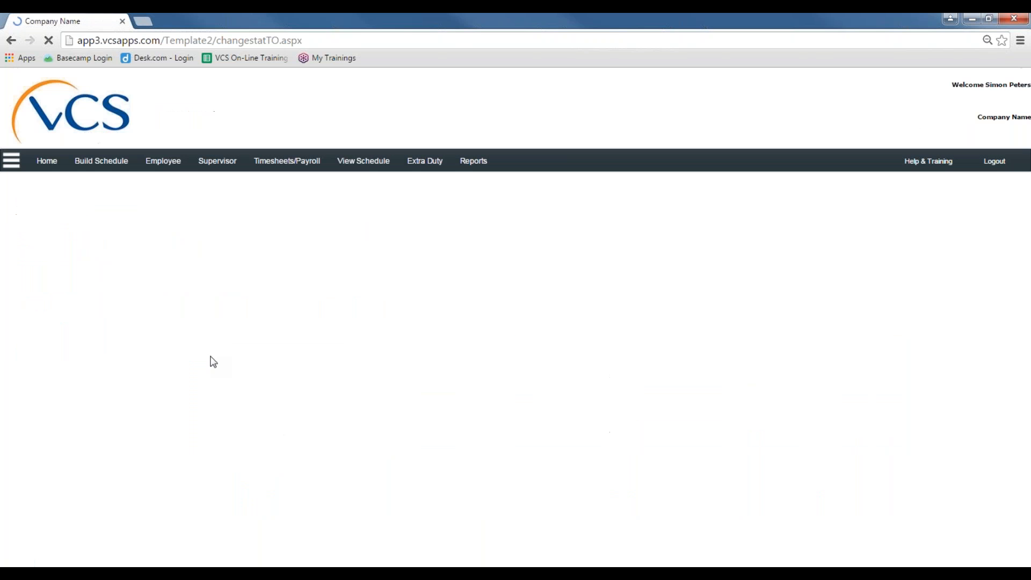
left_click(217, 479)
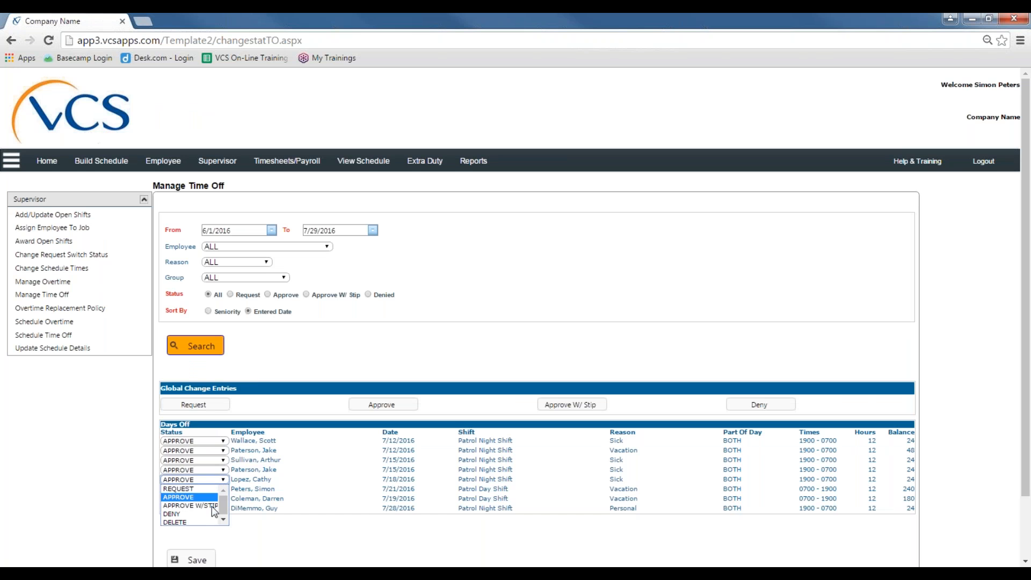
left_click(214, 510)
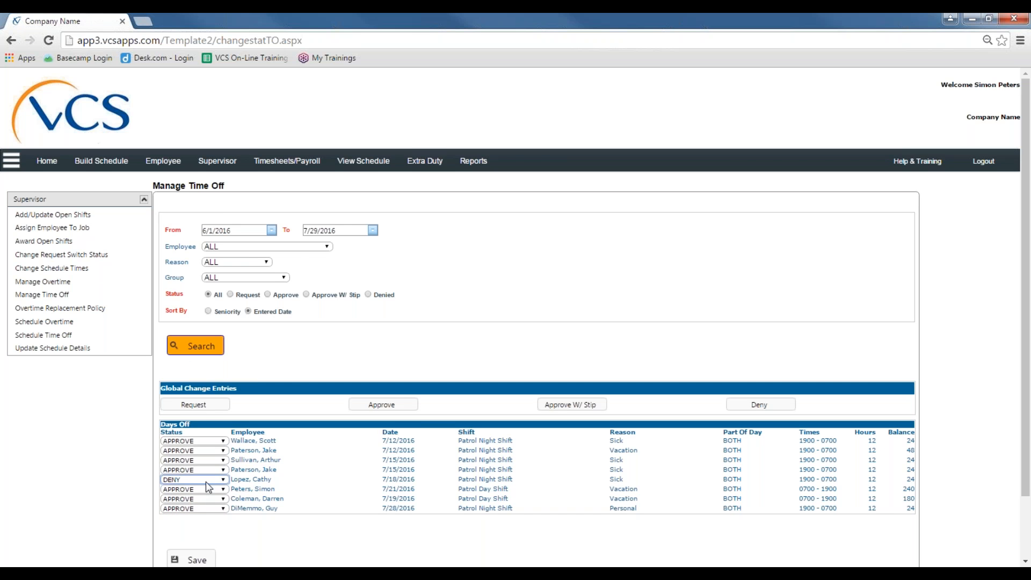
scroll(205, 482, "down", 2)
left_click(196, 560)
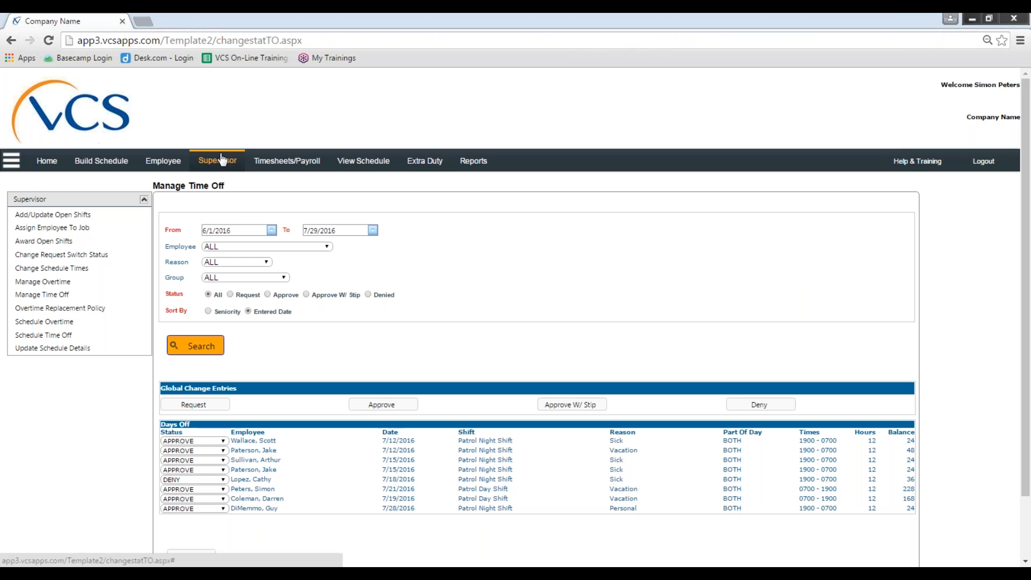
Open Schedule Overtime and review the existing overtime entries from 1/1/2016 to 12/31/2016.
left_click(119, 330)
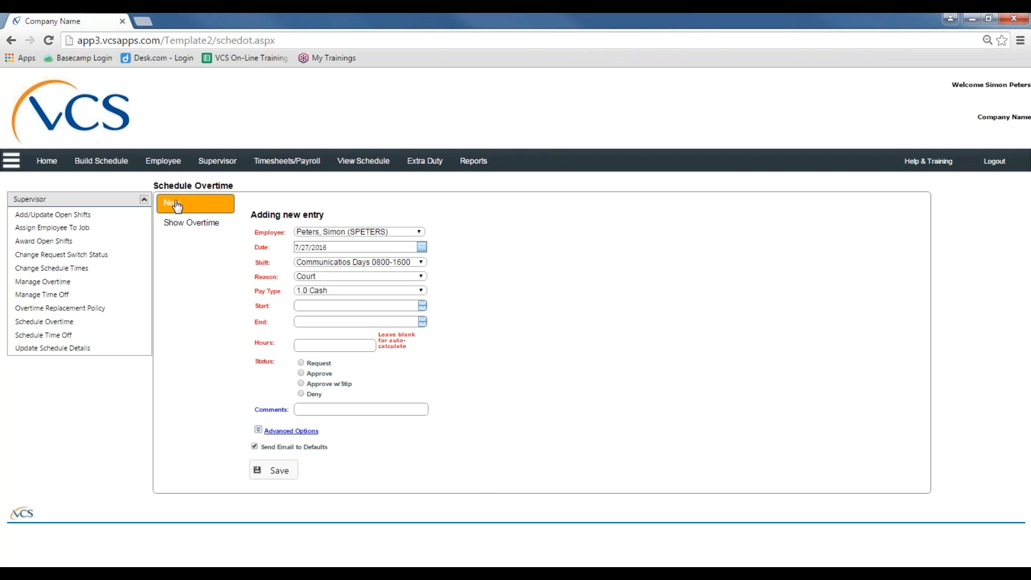
left_click(203, 229)
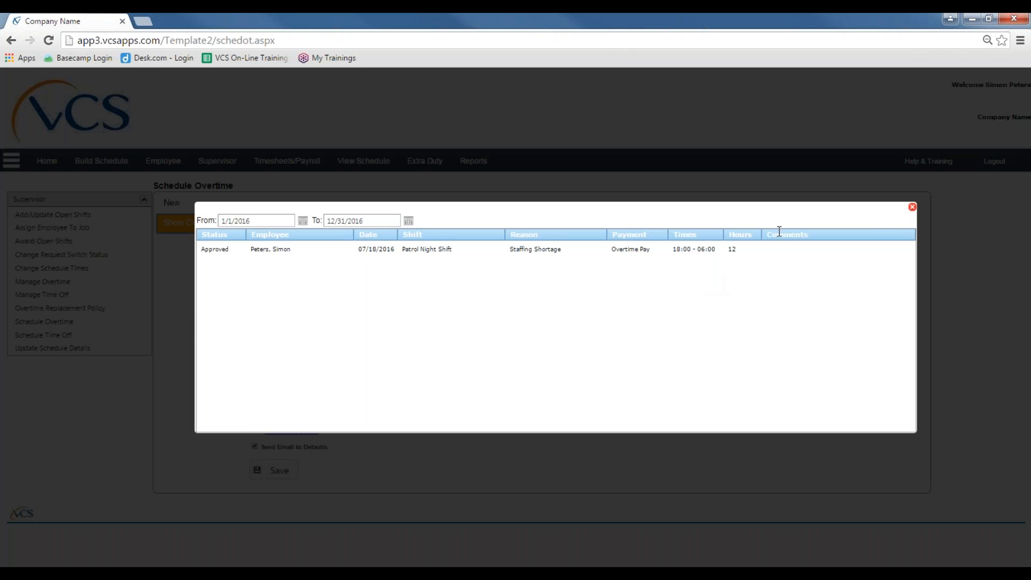
left_click(912, 207)
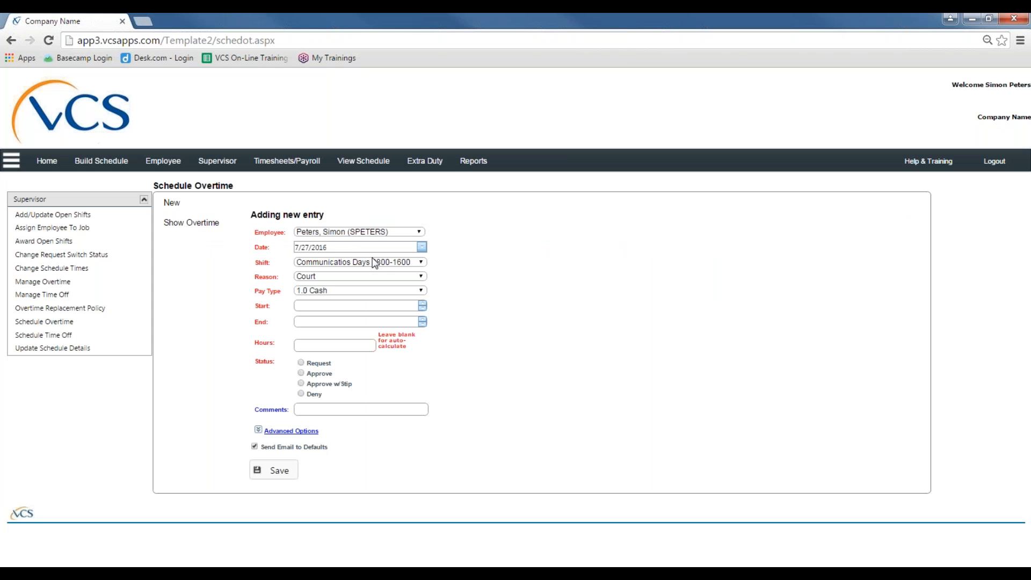
Review the employee choices, the date field and the shift choices for the new overtime entry.
left_click(392, 231)
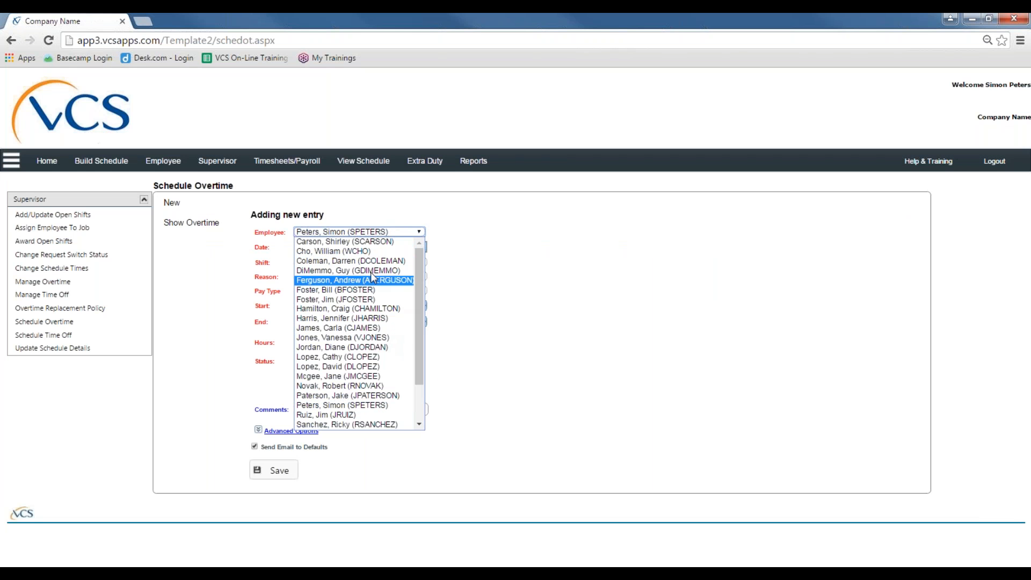
left_click(524, 286)
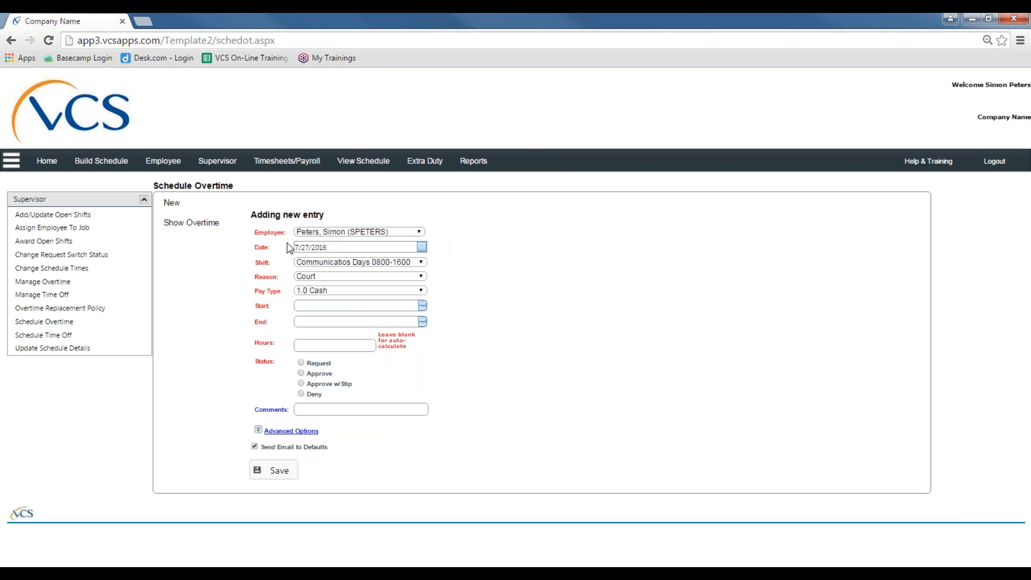
left_click(332, 245)
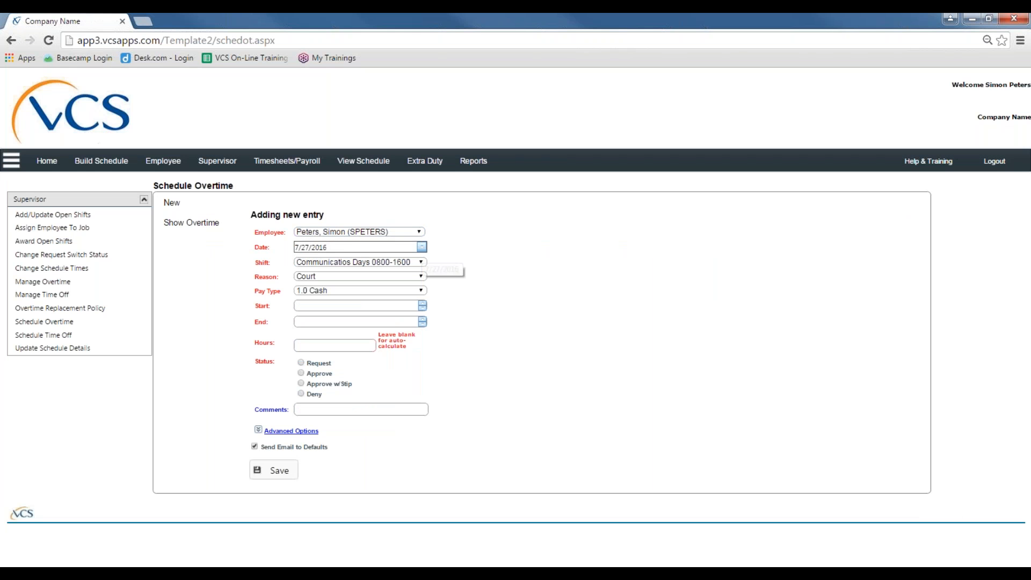
left_click(311, 262)
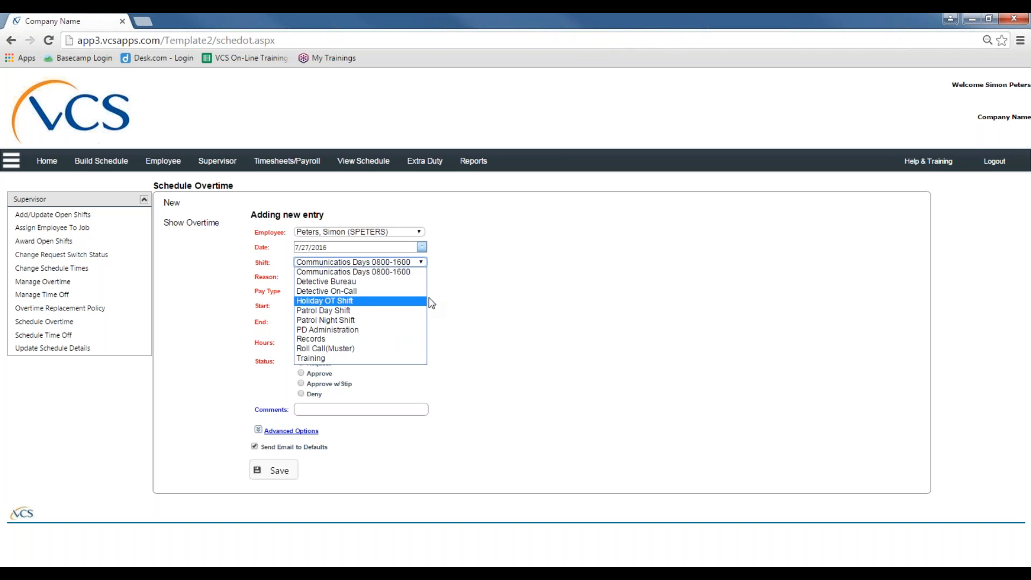
left_click(518, 246)
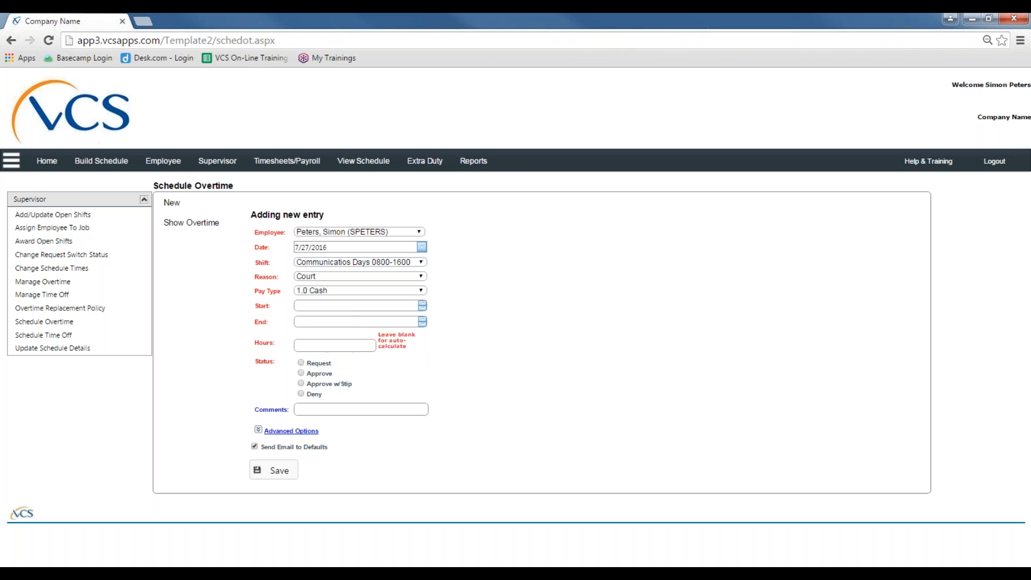
Set the new overtime entry's reason to Late Call and shift to PD Administration, keeping the pay type Overtime Pay.
left_click(422, 276)
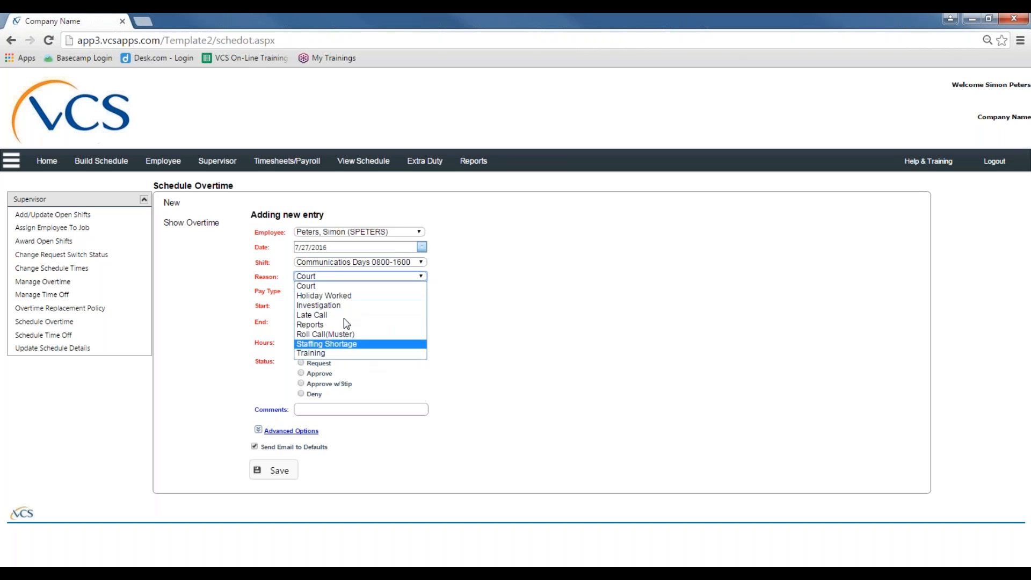
left_click(330, 315)
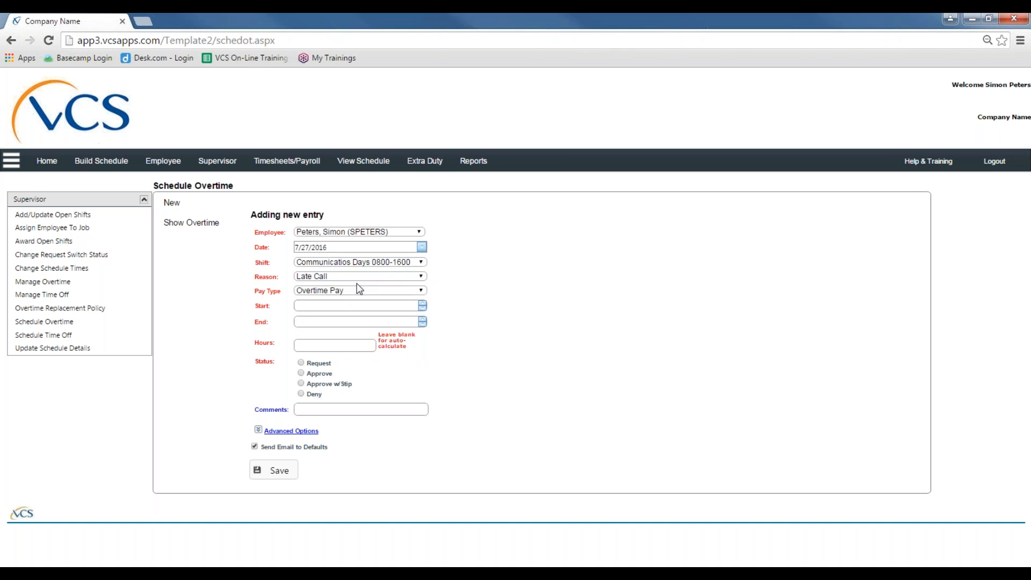
left_click(398, 291)
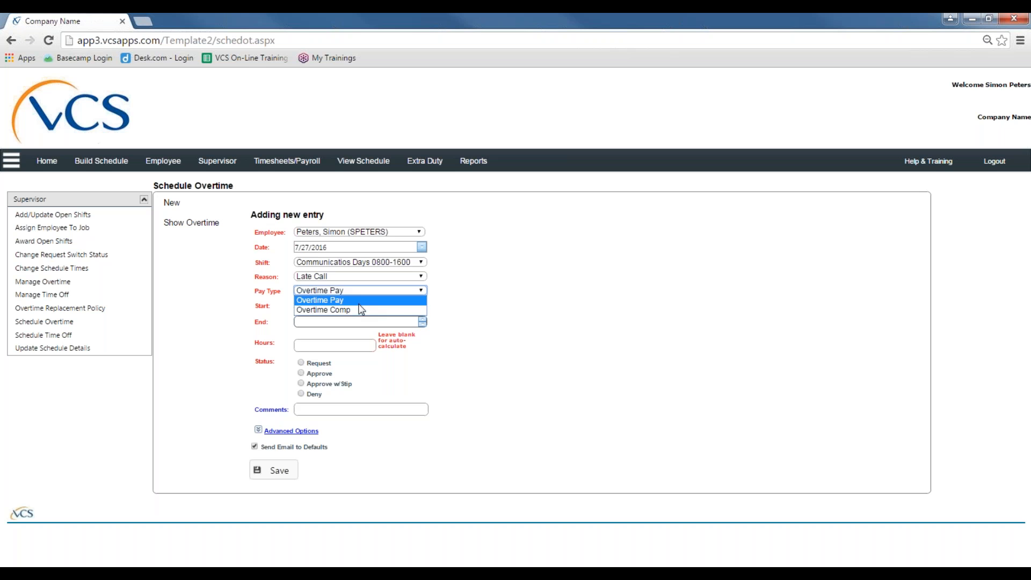
left_click(470, 287)
left_click(416, 265)
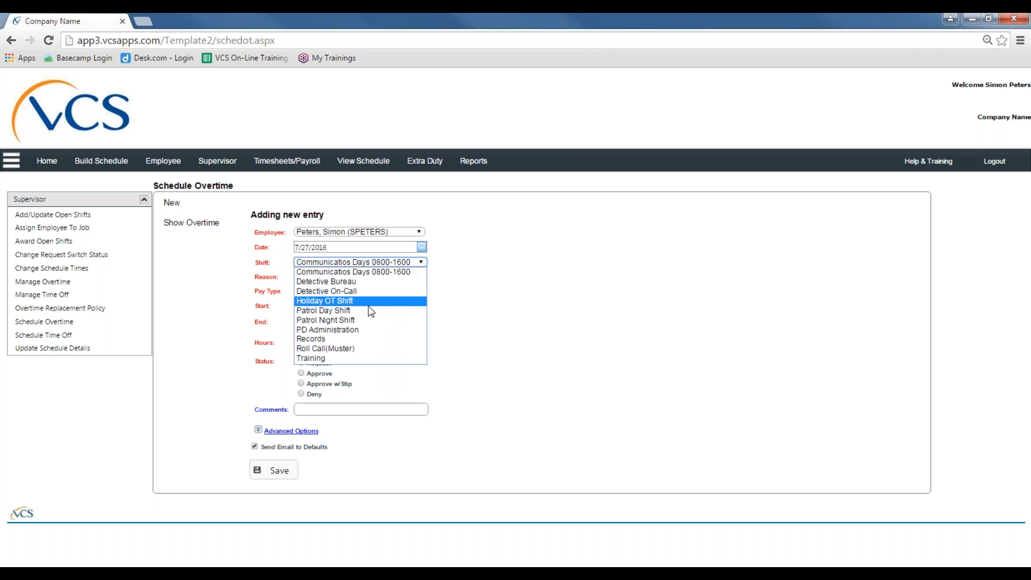
left_click(347, 330)
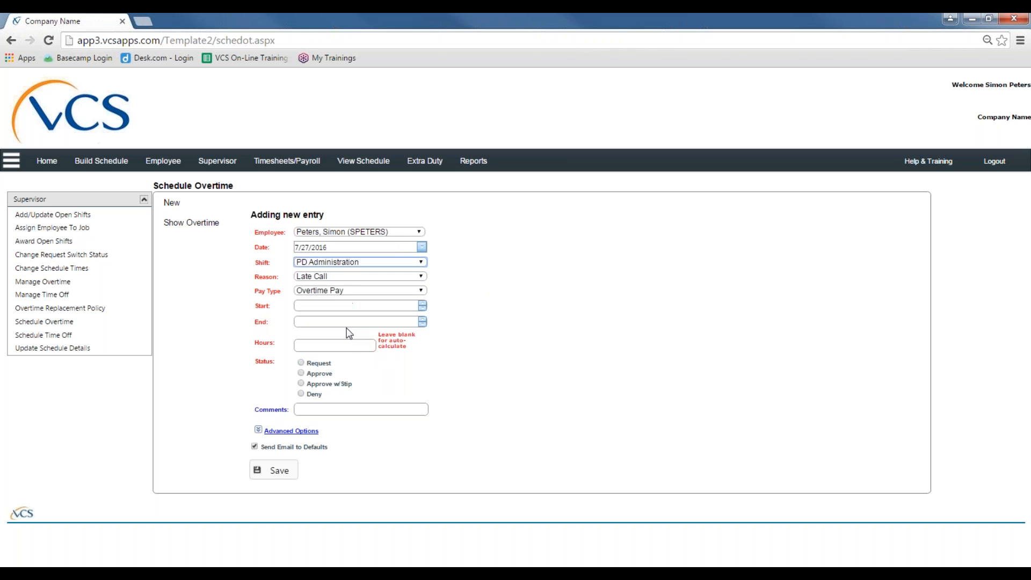
left_click(372, 291)
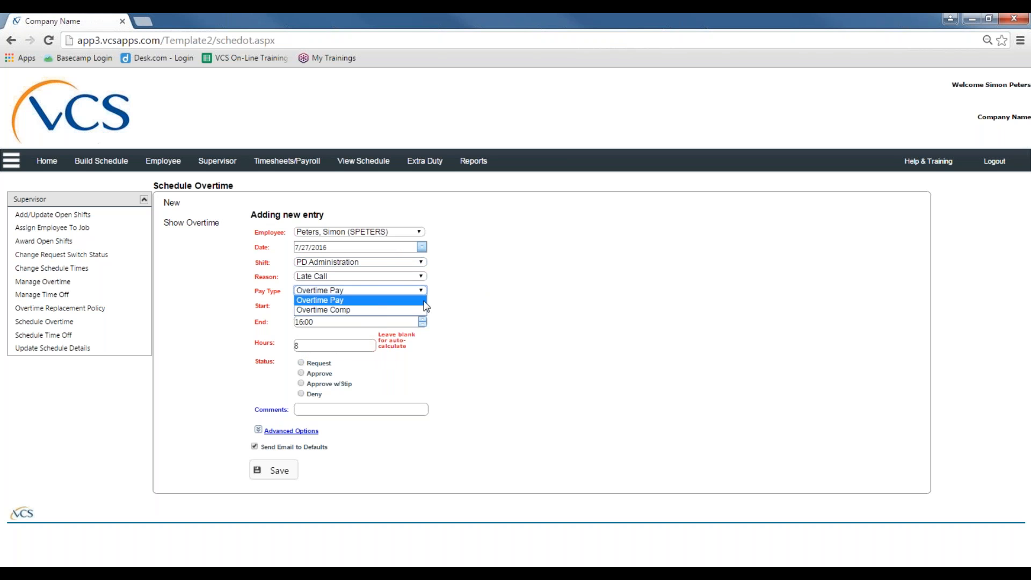
left_click(479, 285)
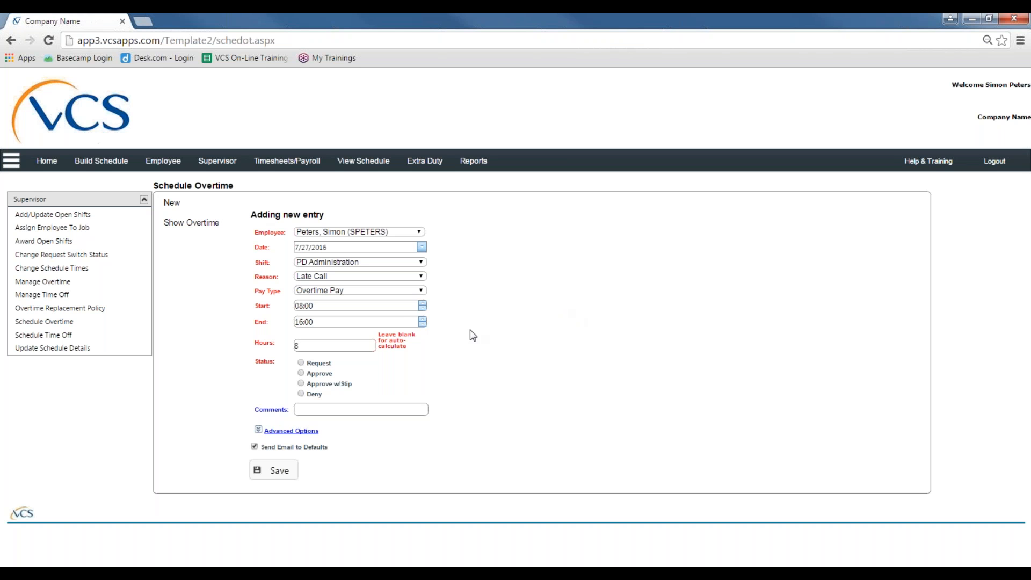
Review the start time, end time and hours fields of the new overtime entry.
left_click(309, 308)
left_click(312, 323)
left_click(310, 306)
left_click(321, 322)
left_click(326, 307)
left_click(322, 347)
double_click(313, 347)
left_click(374, 366)
Set the overtime entry's status to Request, leave the comments empty and save it.
left_click(302, 363)
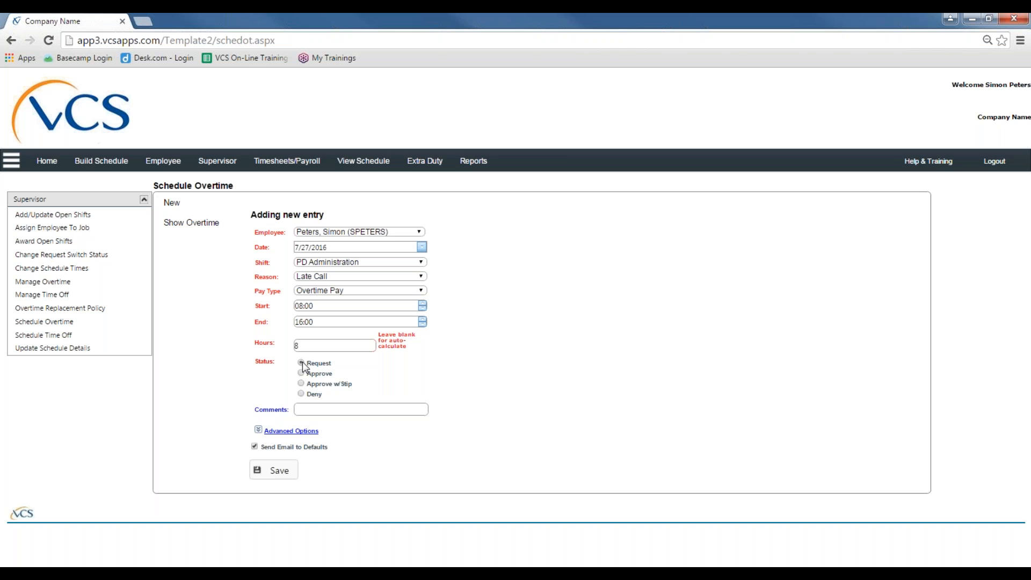
left_click(364, 402)
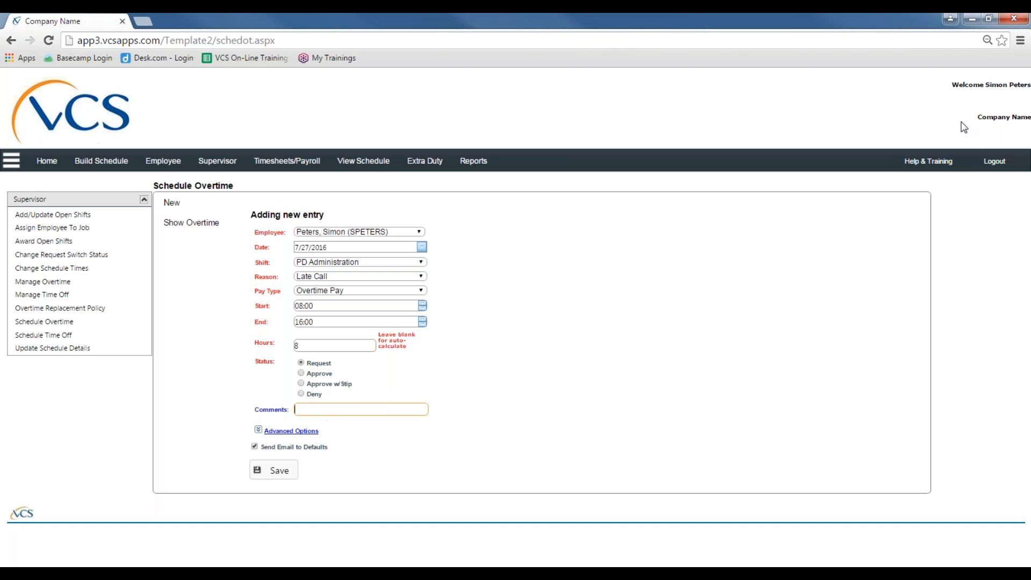
left_click(1020, 199)
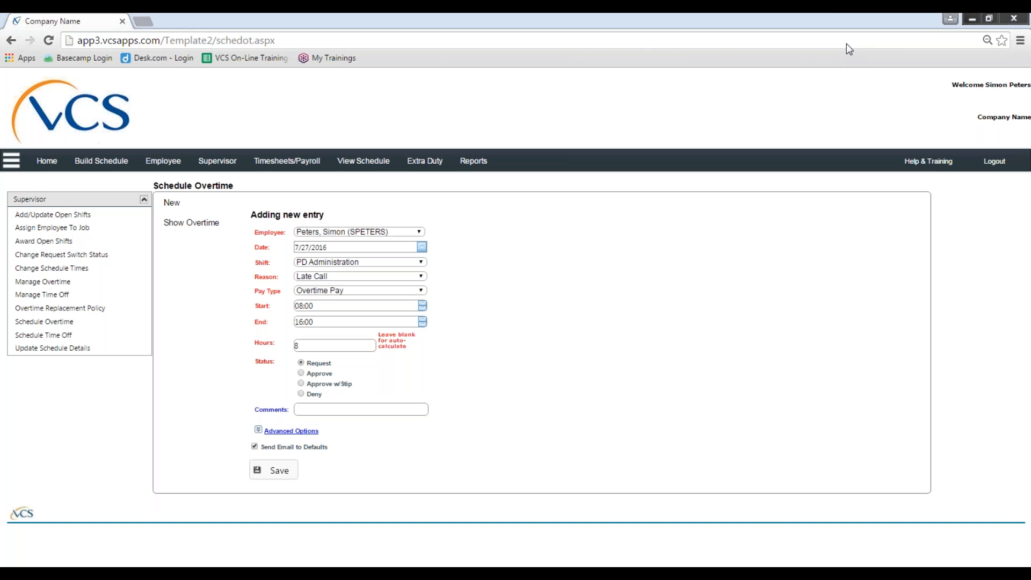
left_click(267, 471)
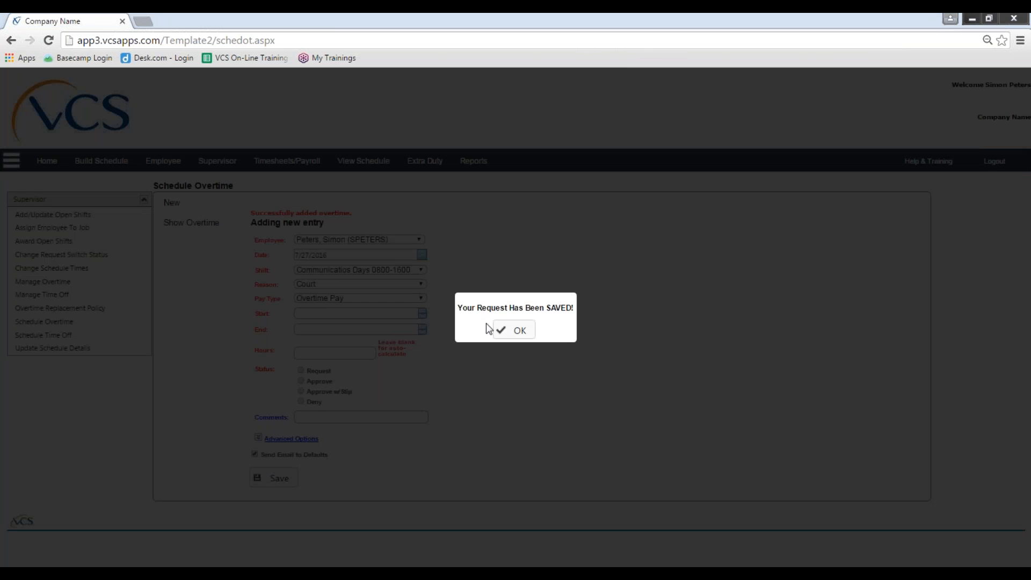
left_click(517, 335)
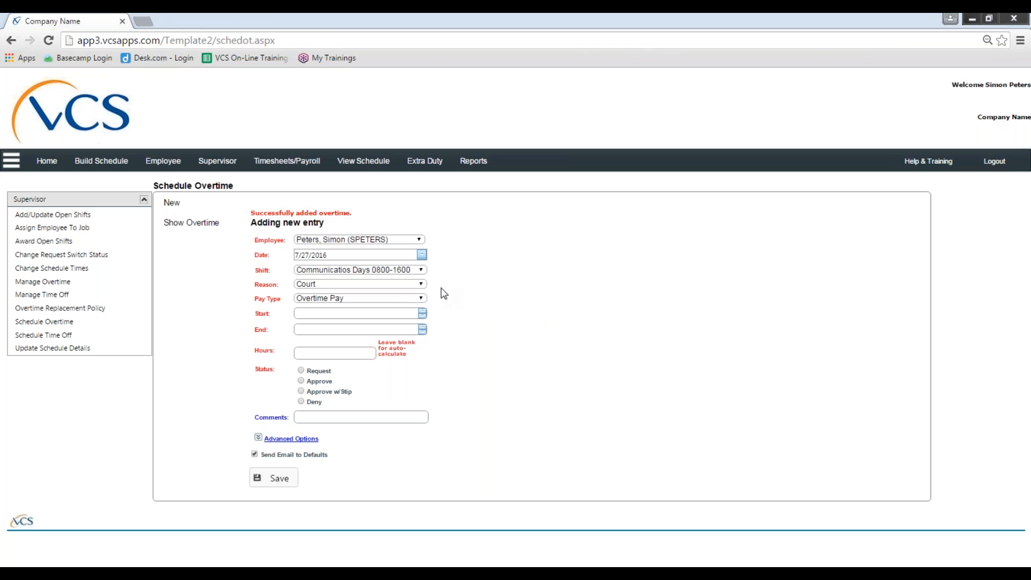
Check the 7/27/2016 daily schedule for the overtime request under PD Administration.
left_click(263, 225)
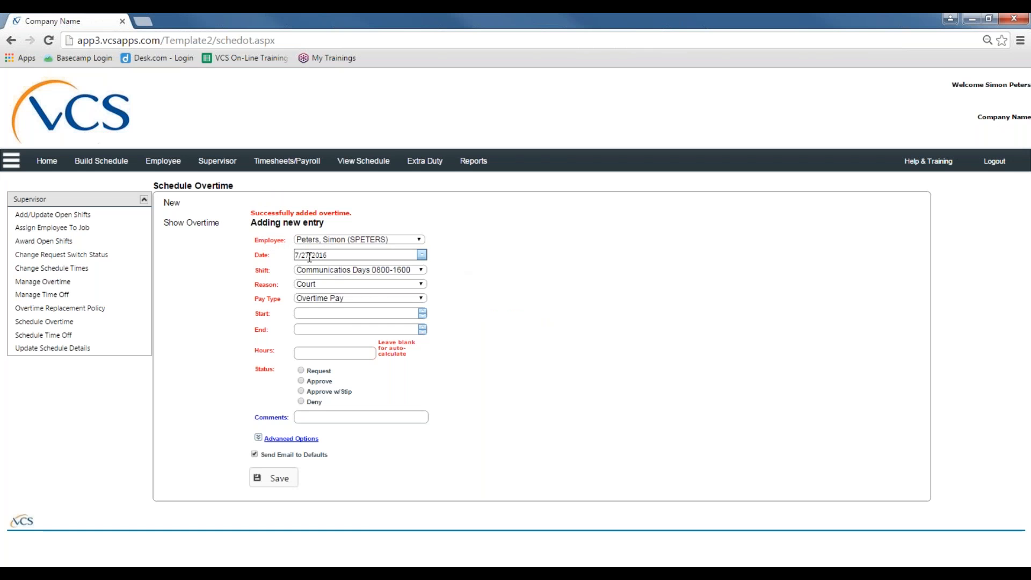
left_click(361, 164)
left_click(76, 216)
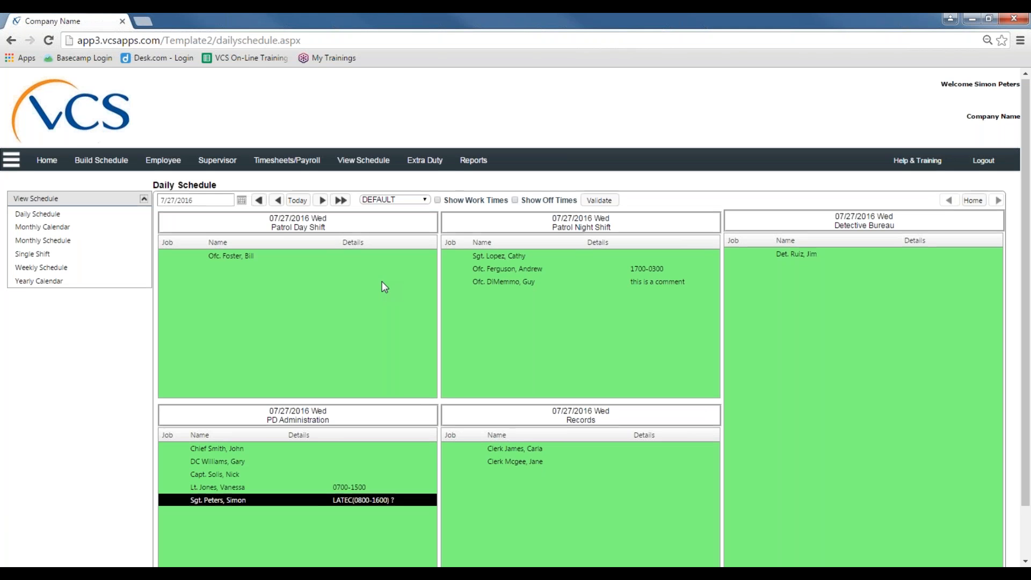
scroll(381, 281, "down", 2)
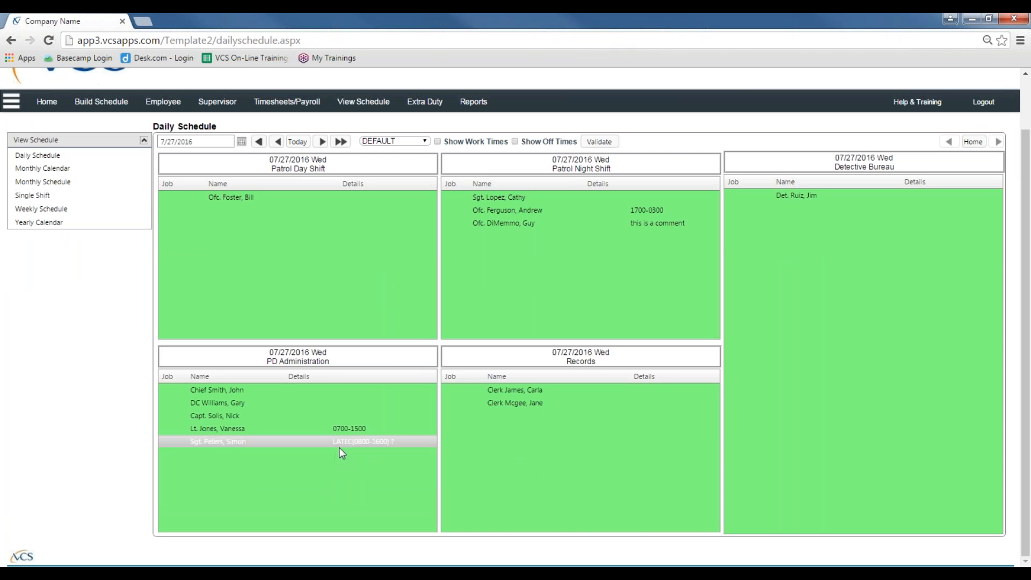
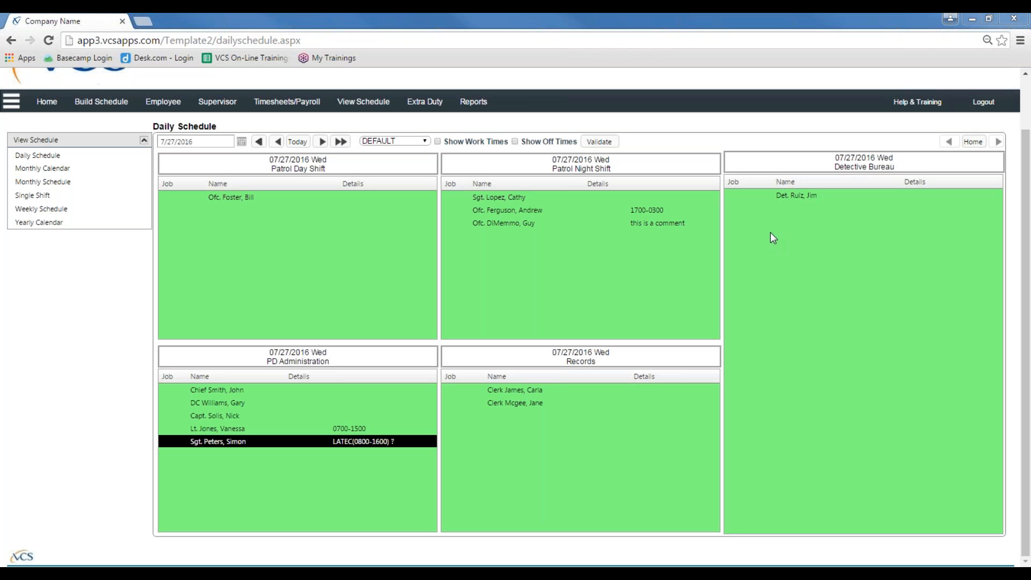
Open the 7/27/2016 Late Call overtime entry and try to save it with pay type Overtime Comp and status Approve.
left_click(201, 90)
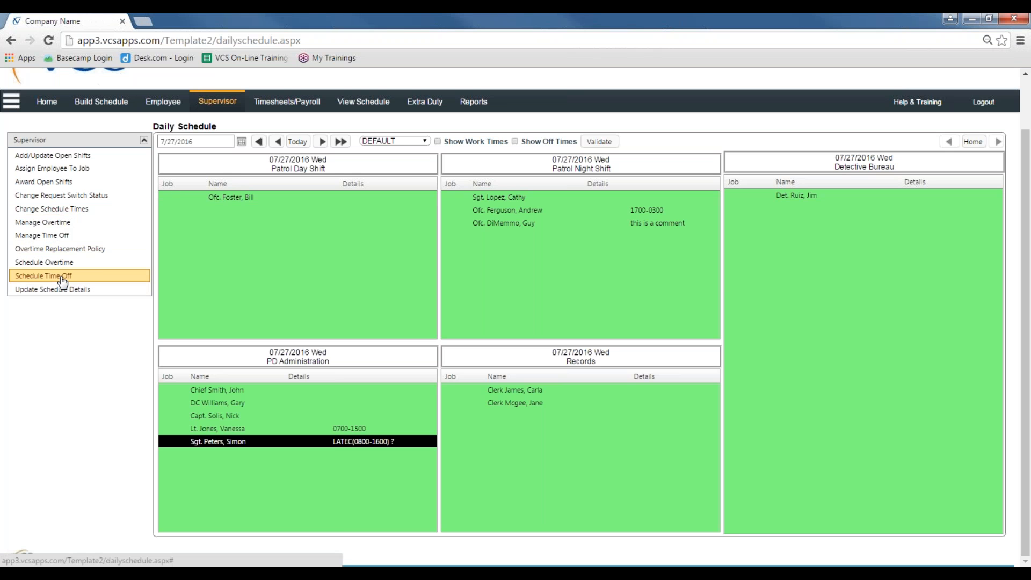
left_click(62, 263)
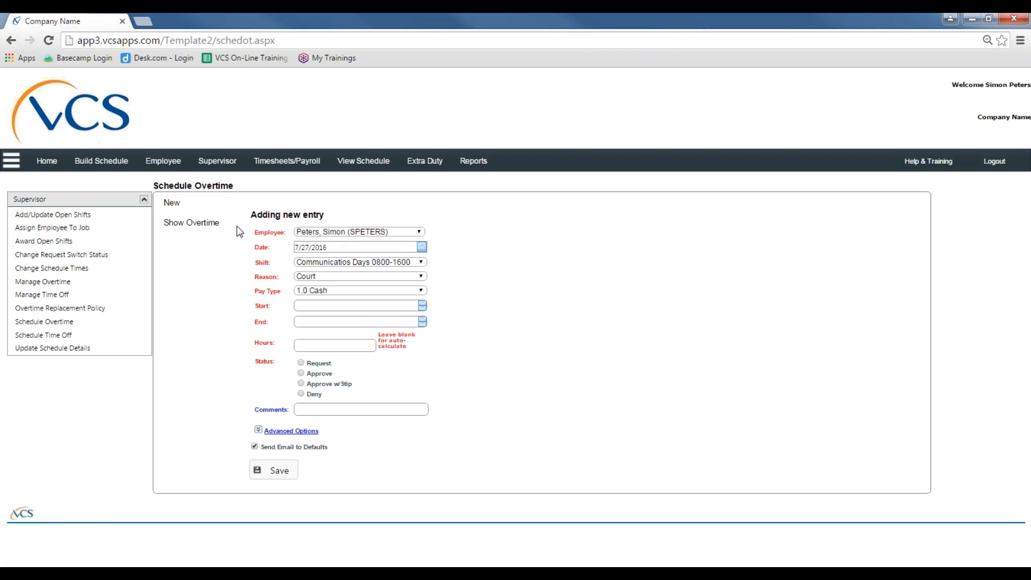
left_click(215, 226)
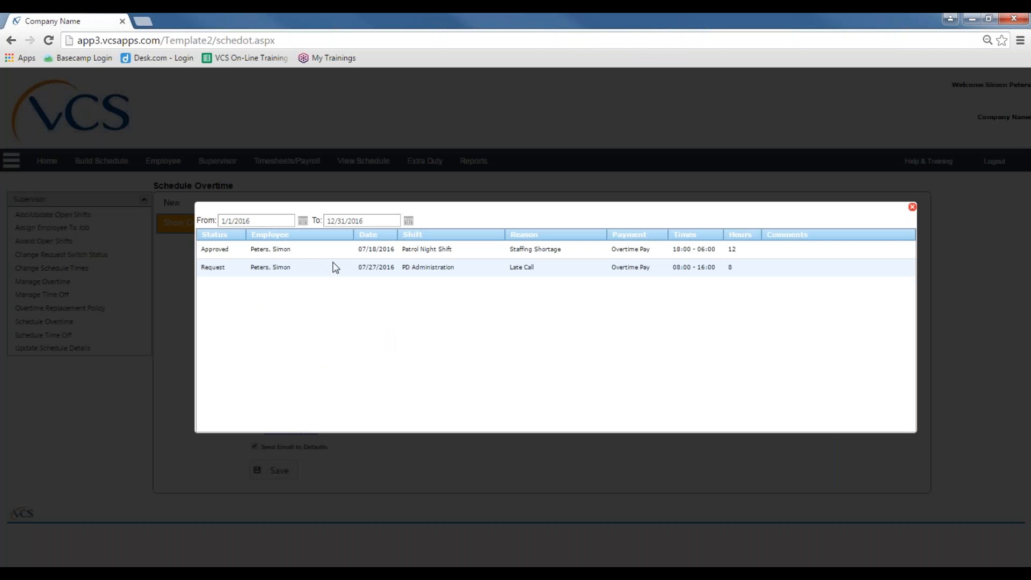
left_click(436, 272)
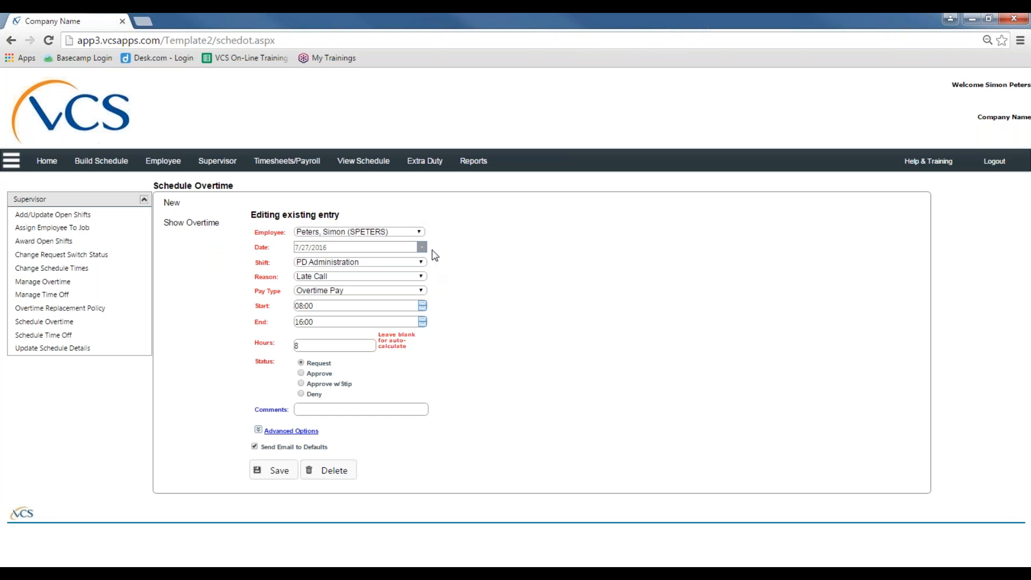
left_click(423, 290)
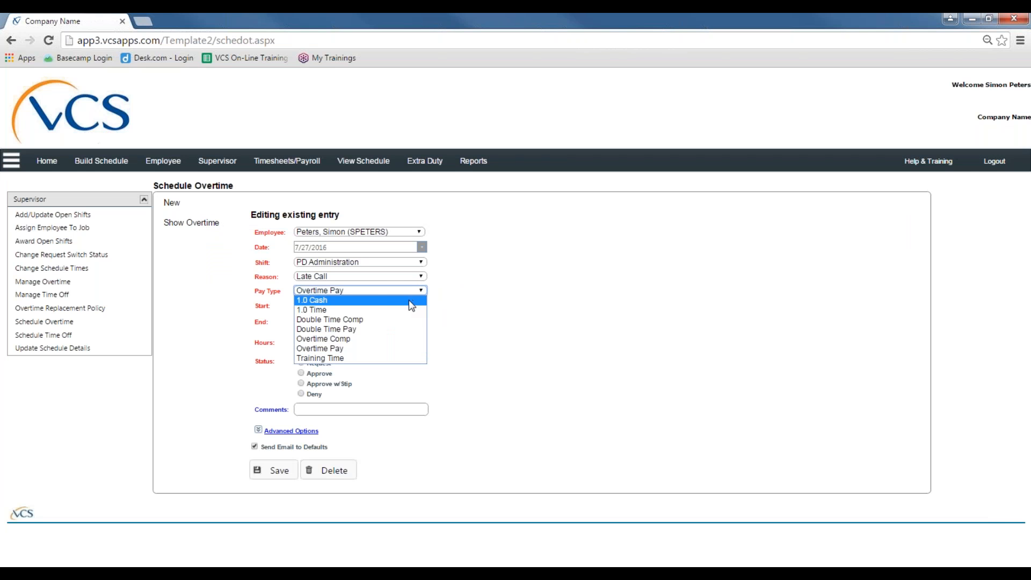
left_click(394, 339)
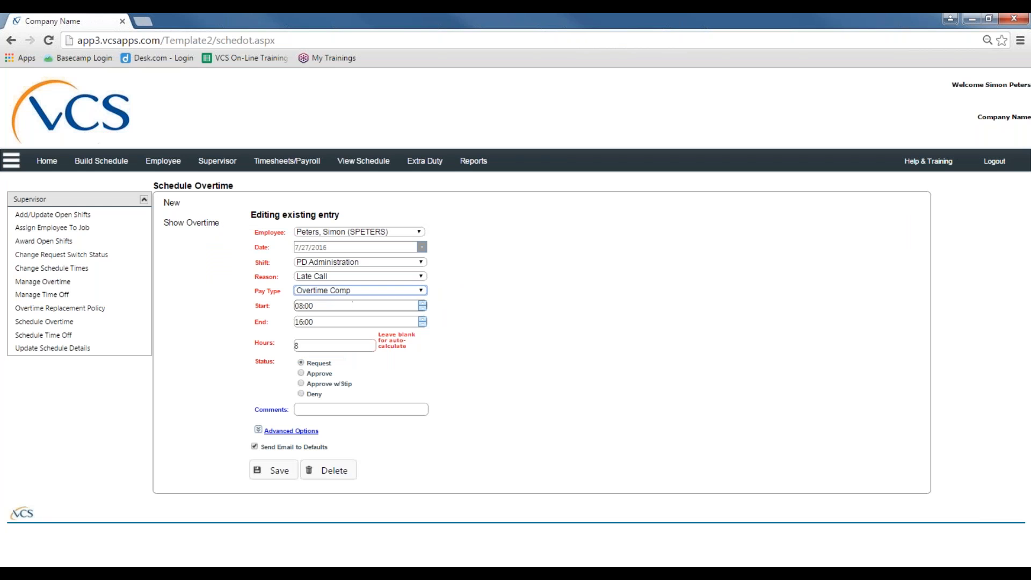
left_click(301, 373)
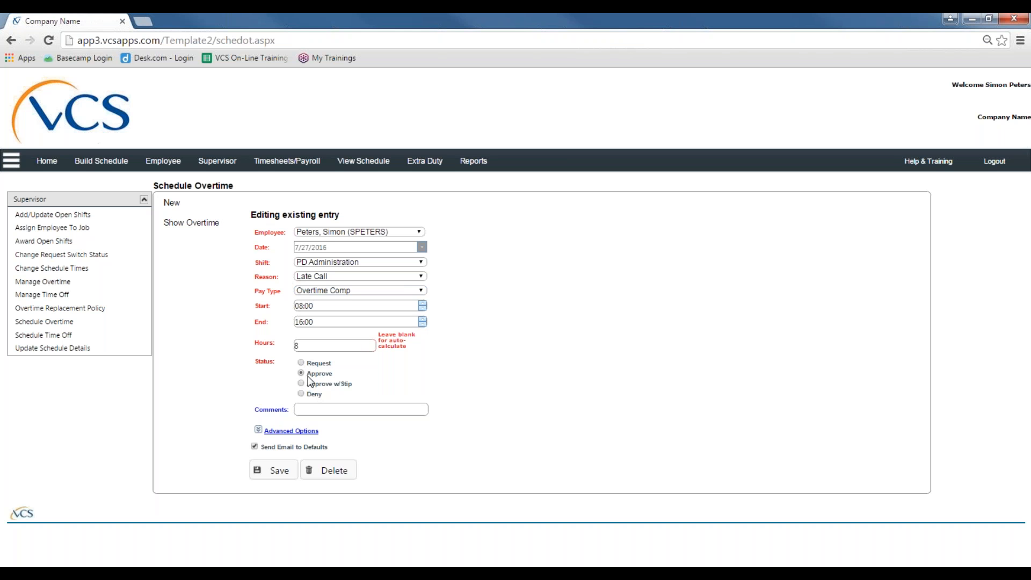
left_click(284, 471)
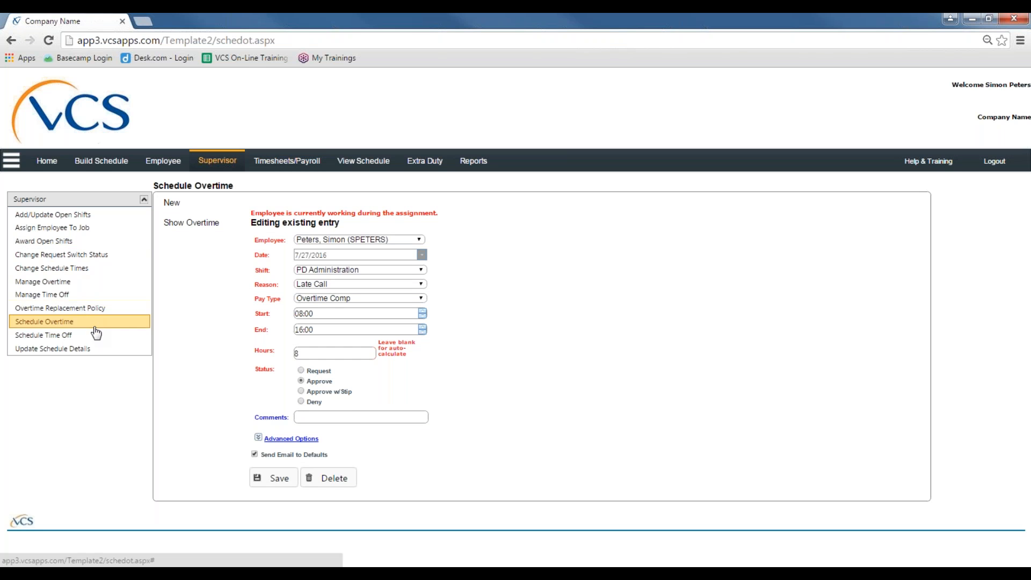
Open Manage Overtime and search from 7/27/2016 to 12/31/2016 with status All, sorted by Entered Date.
left_click(71, 283)
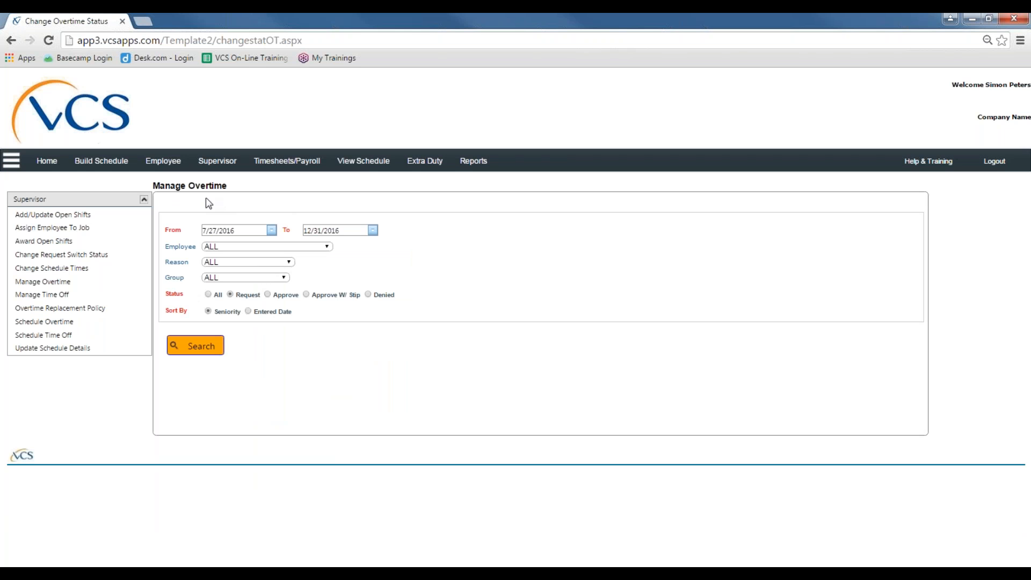
left_click(272, 231)
left_click(272, 230)
left_click(249, 311)
left_click(204, 346)
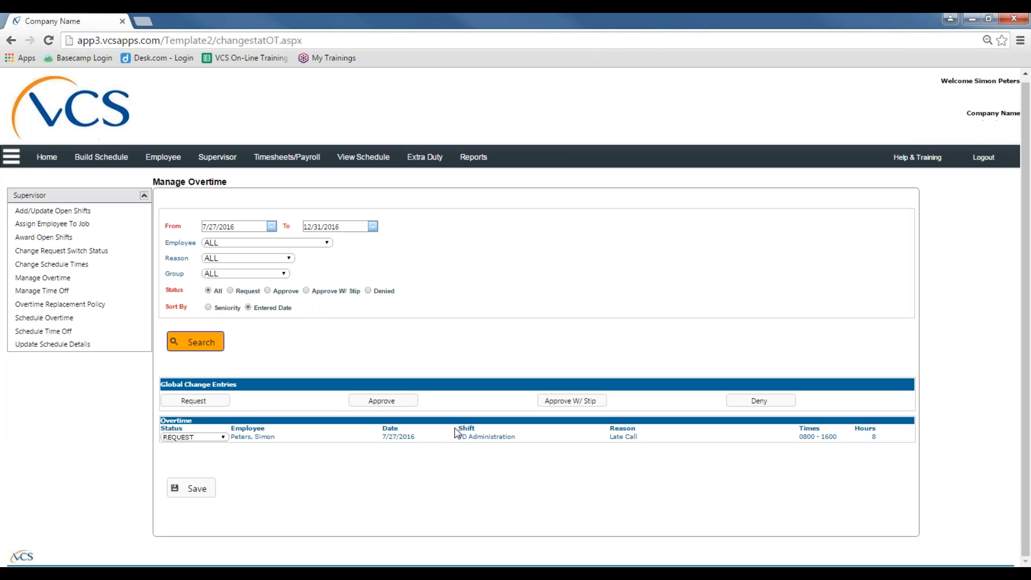
Set the 7/27/2016 Late Call overtime entry's status to Deny and save the change.
left_click(211, 436)
left_click(193, 475)
left_click(191, 488)
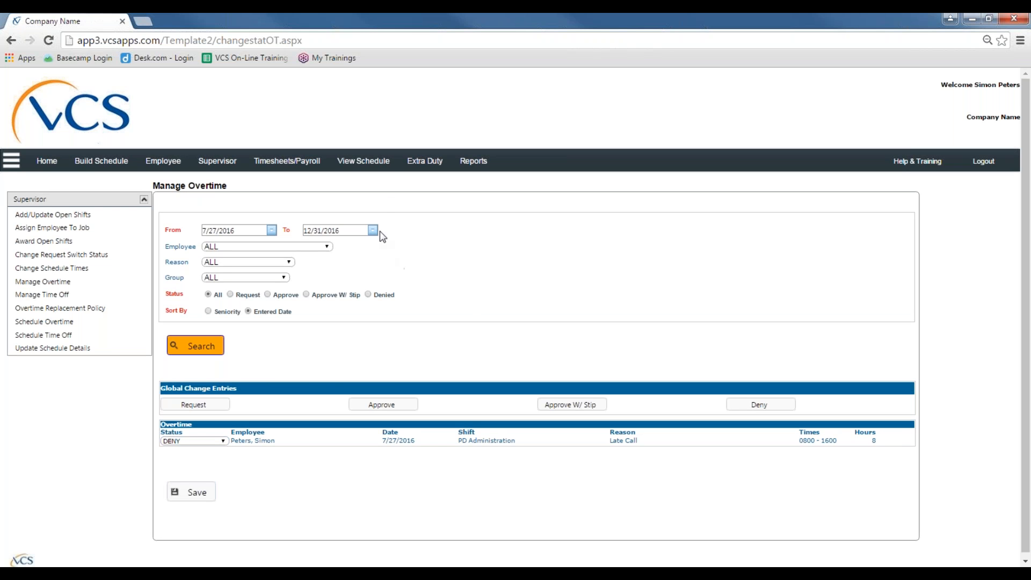
Check the 7/27/2016 daily schedule for the Late Call overtime entry under PD Administration.
left_click(372, 163)
left_click(59, 215)
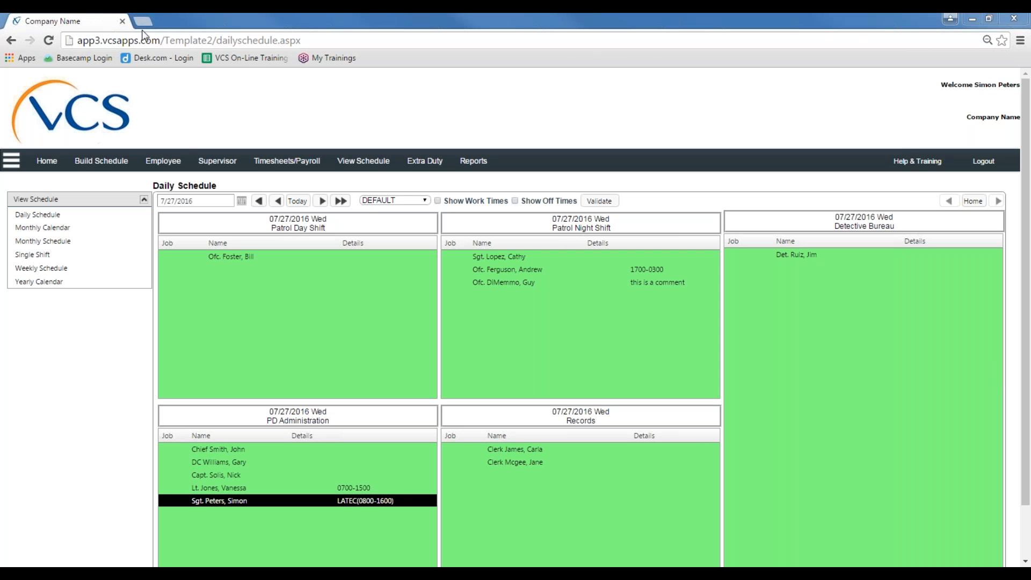
Open the employee Request Switch form.
left_click(203, 161)
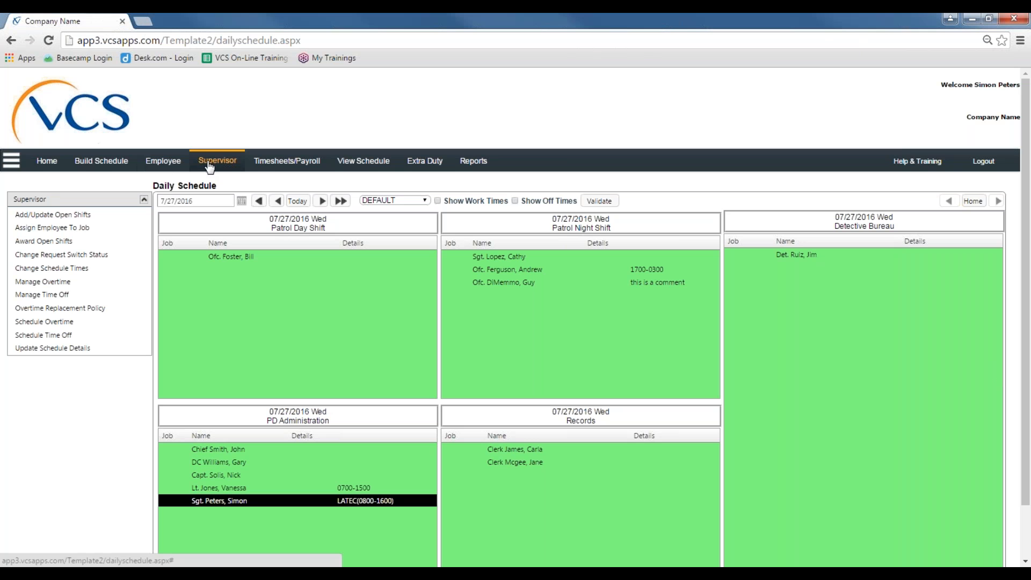
left_click(161, 161)
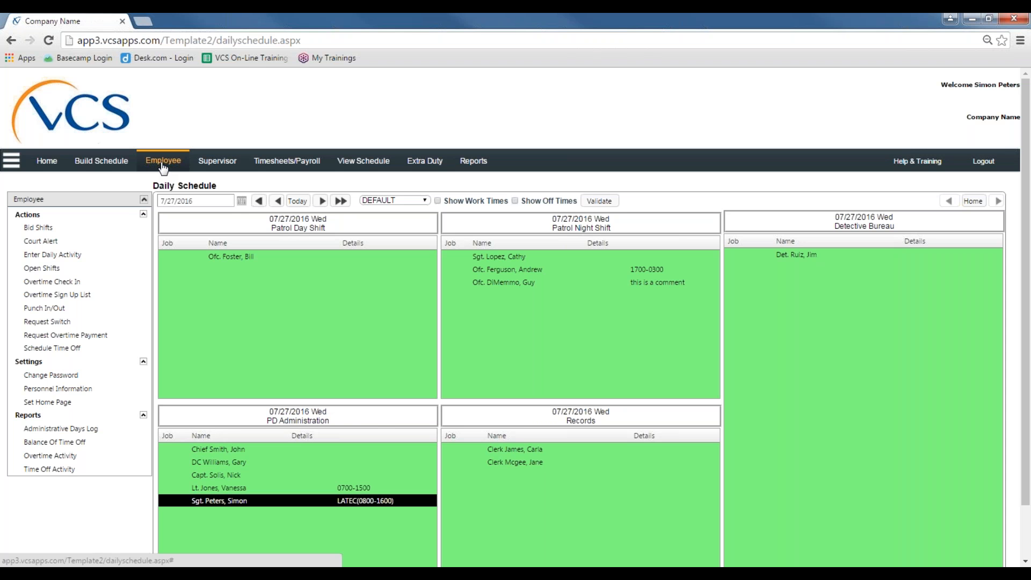
left_click(56, 322)
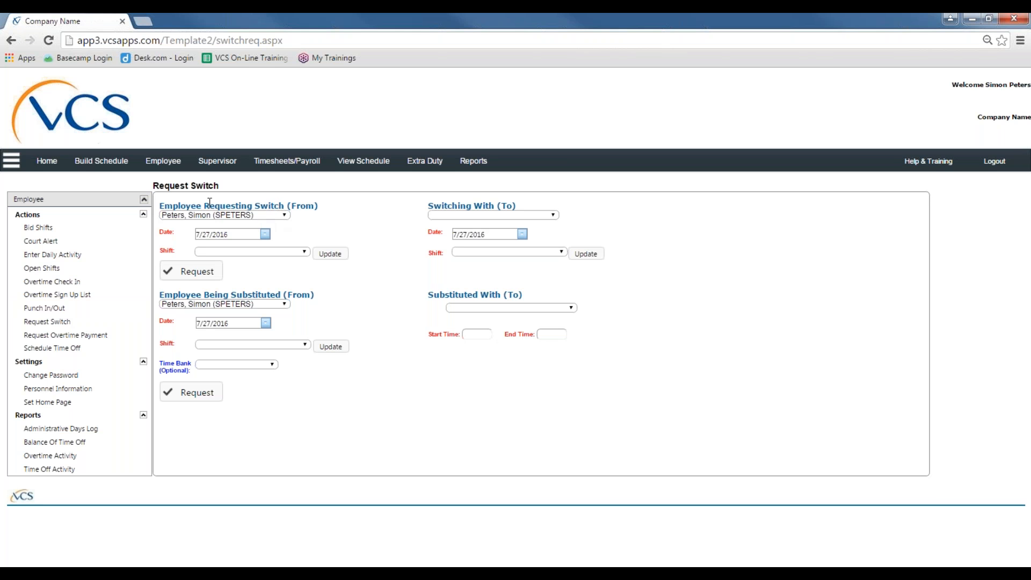
Try other employees as the one requesting the 7/27/2016 switch and refresh the available shifts.
left_click(275, 216)
left_click(299, 232)
left_click(222, 216)
left_click(321, 232)
left_click(330, 254)
left_click(283, 216)
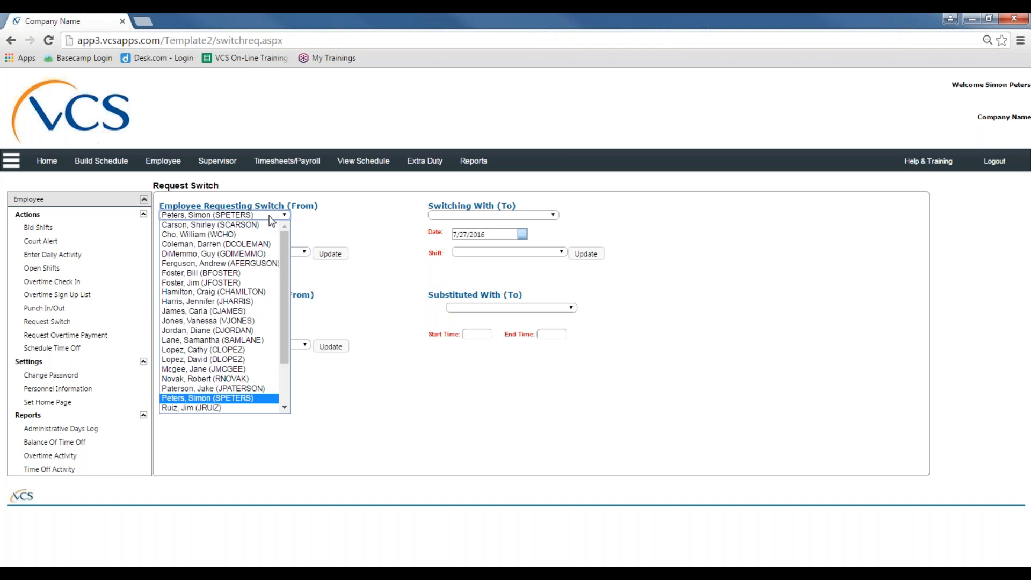
left_click(183, 283)
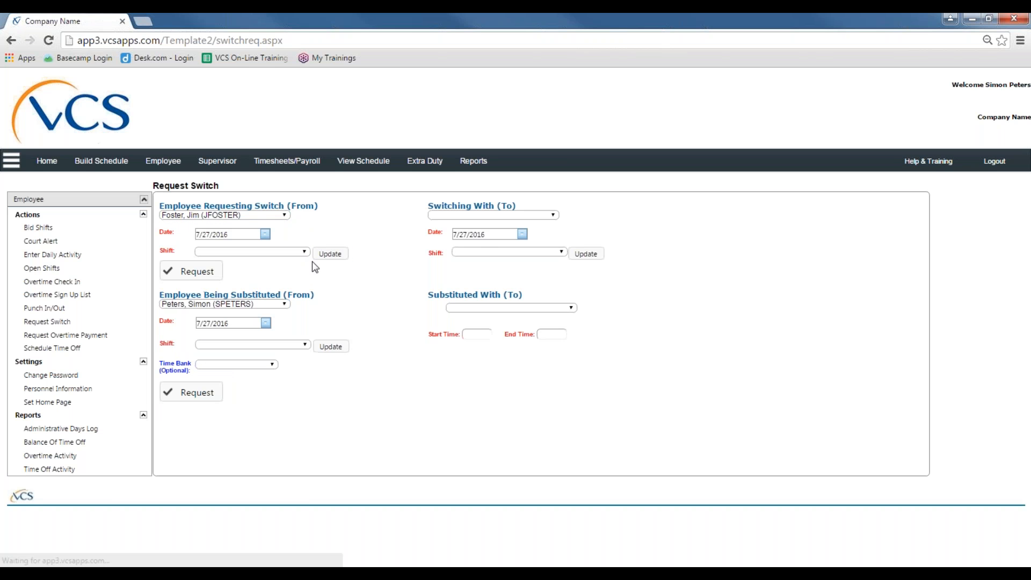
Choose a PD Administration employee as the switch requester, load the 7/27/2016 shifts and select PD Administration.
left_click(275, 216)
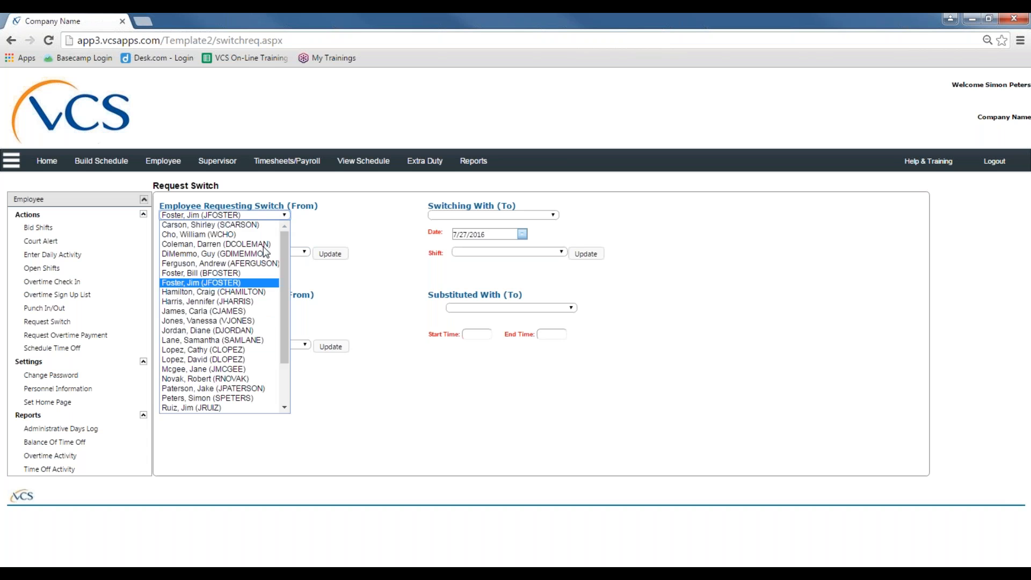
left_click(226, 328)
left_click(326, 255)
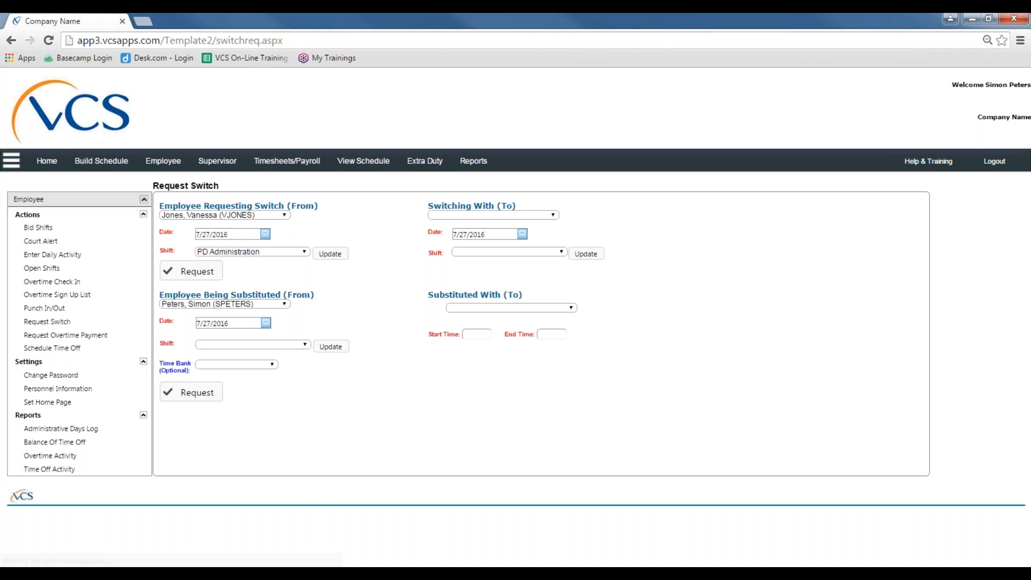
left_click(228, 252)
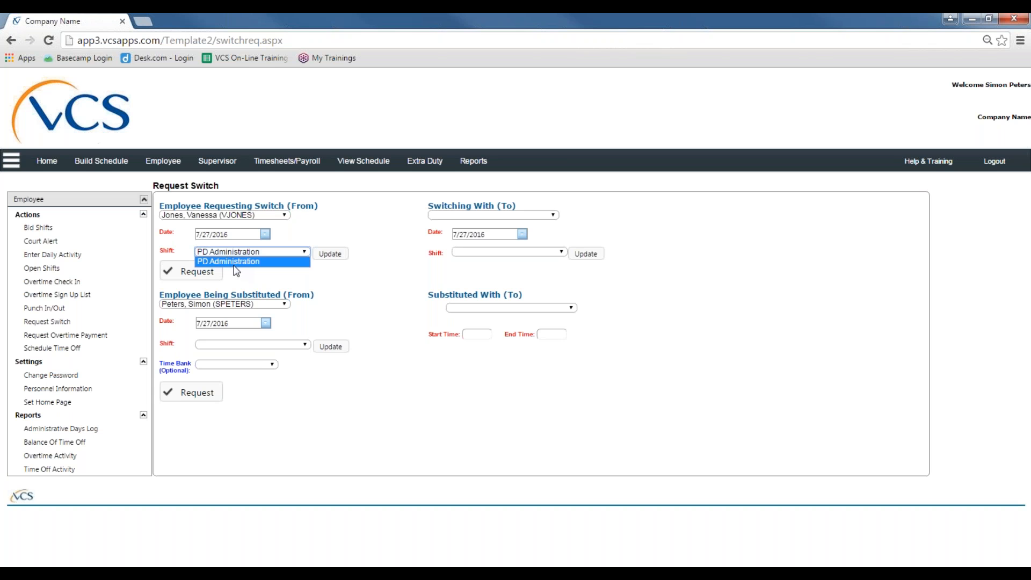
left_click(235, 262)
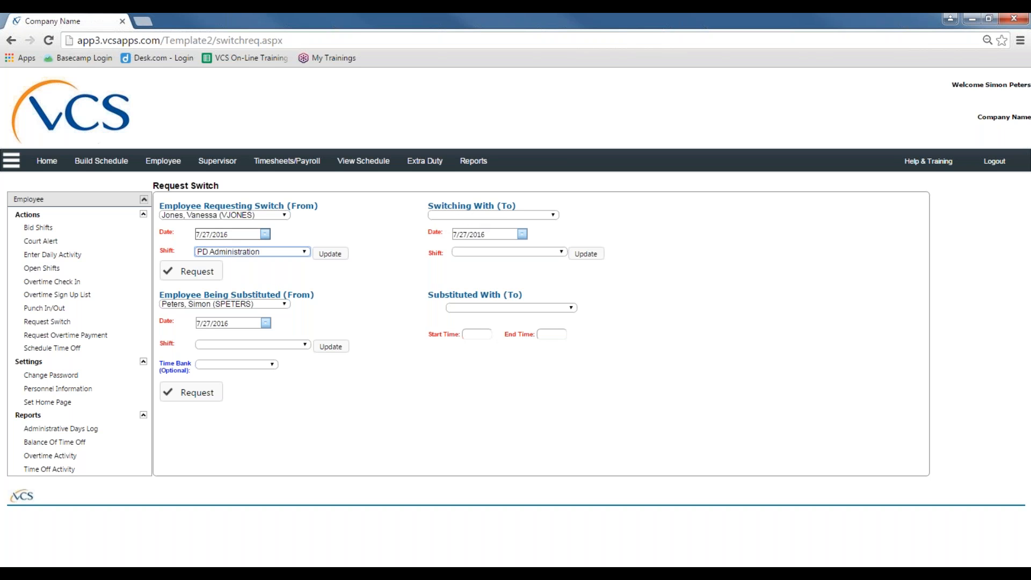
Try an employee to switch with, setting the switch date to 7/29/2016 and checking the available shifts.
left_click(534, 216)
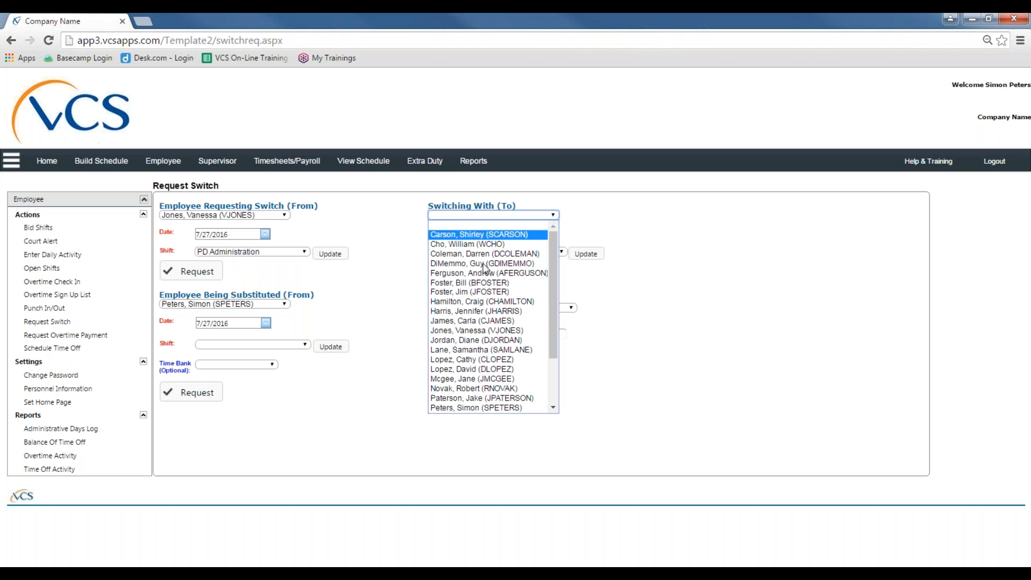
scroll(461, 329, "down", 3)
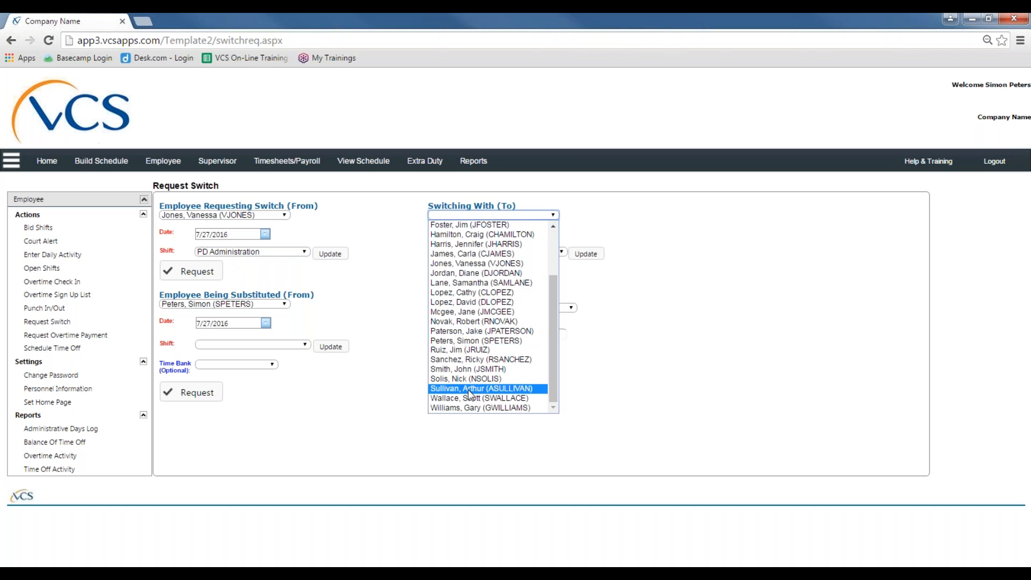
left_click(470, 390)
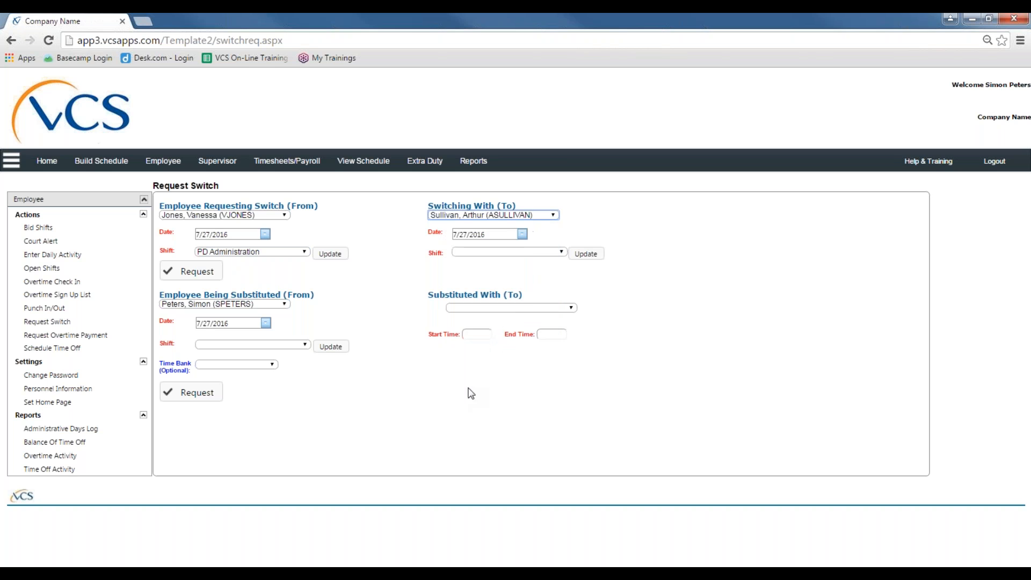
left_click(523, 235)
left_click(554, 305)
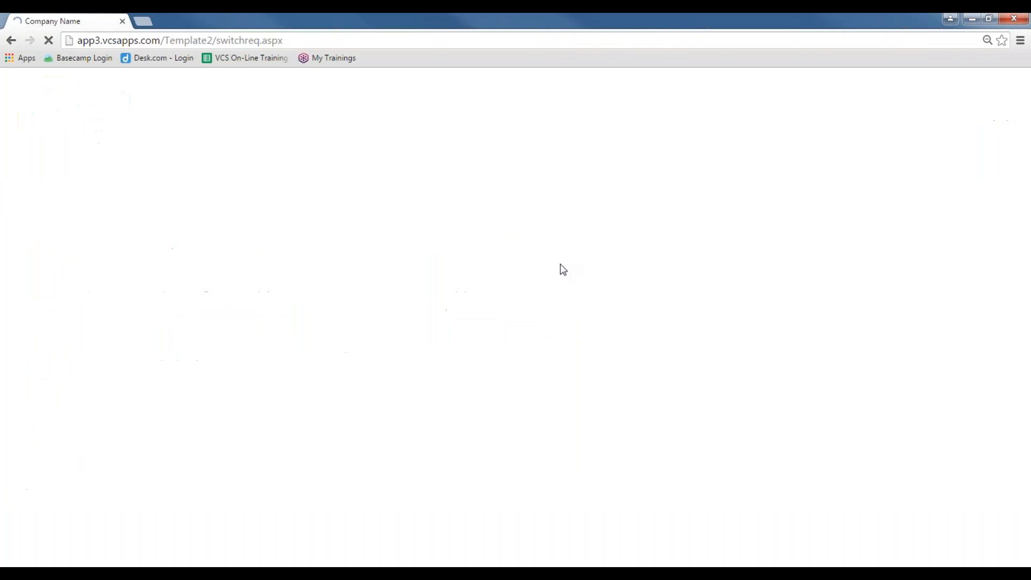
left_click(556, 253)
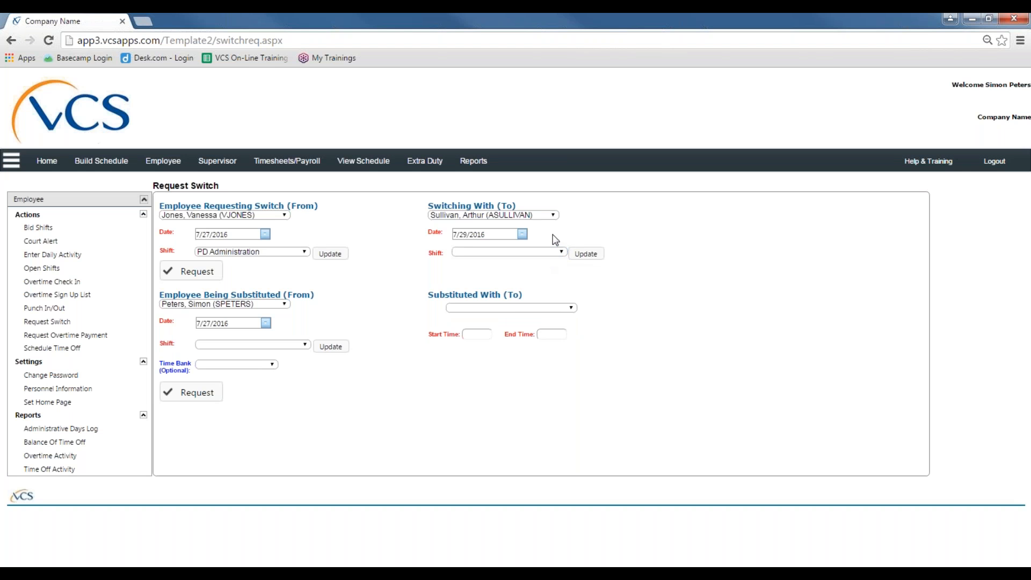
Try three more employees as the switch partner for 7/29/2016, refreshing the available shifts for each.
left_click(546, 215)
left_click(463, 319)
left_click(584, 255)
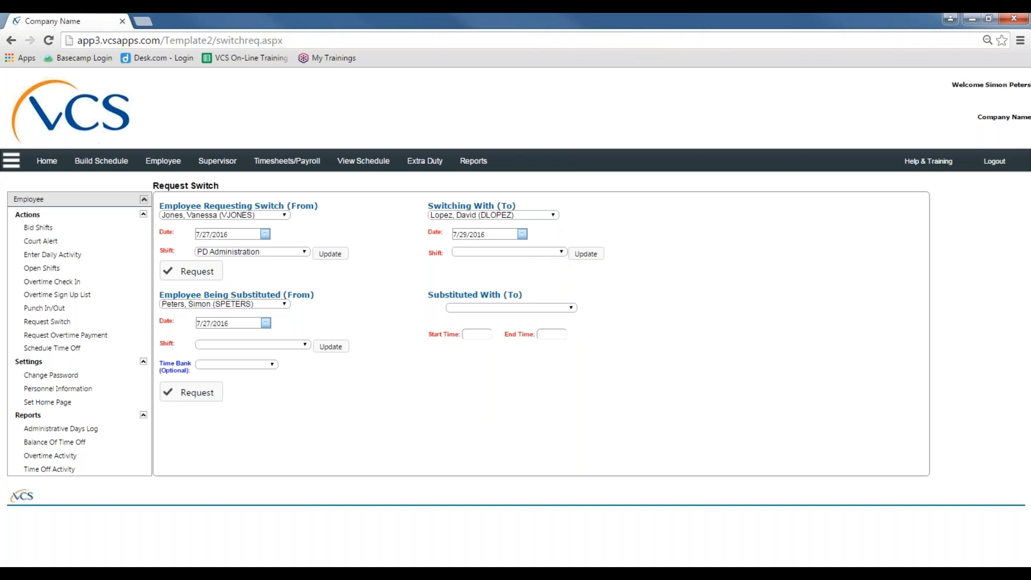
left_click(553, 214)
left_click(519, 244)
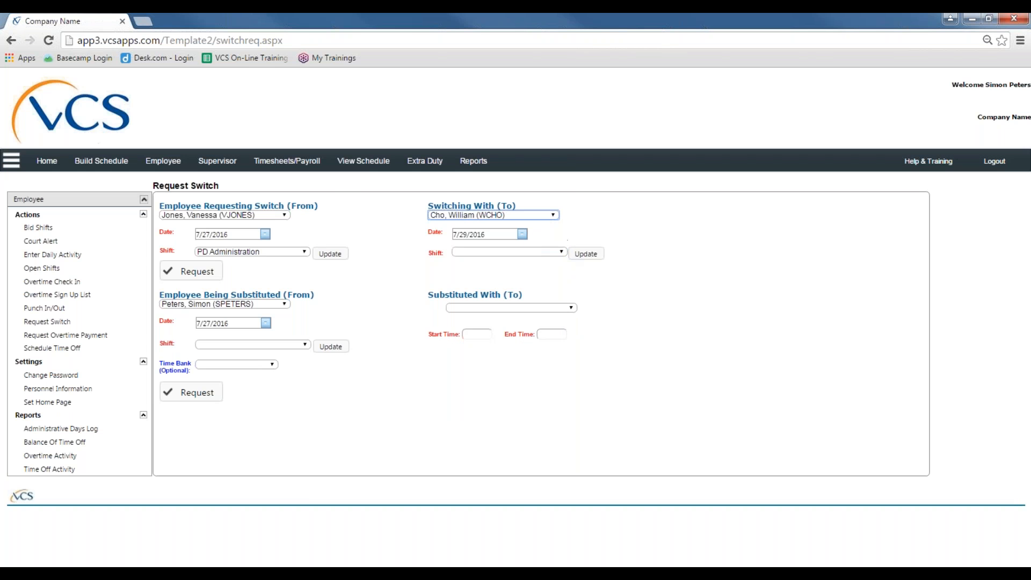
left_click(584, 254)
left_click(522, 235)
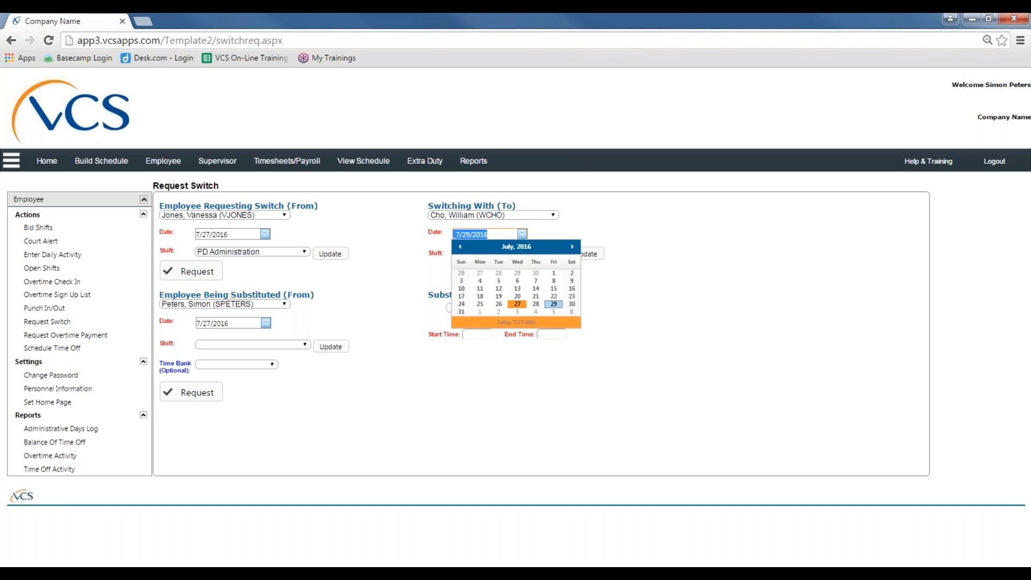
left_click(553, 215)
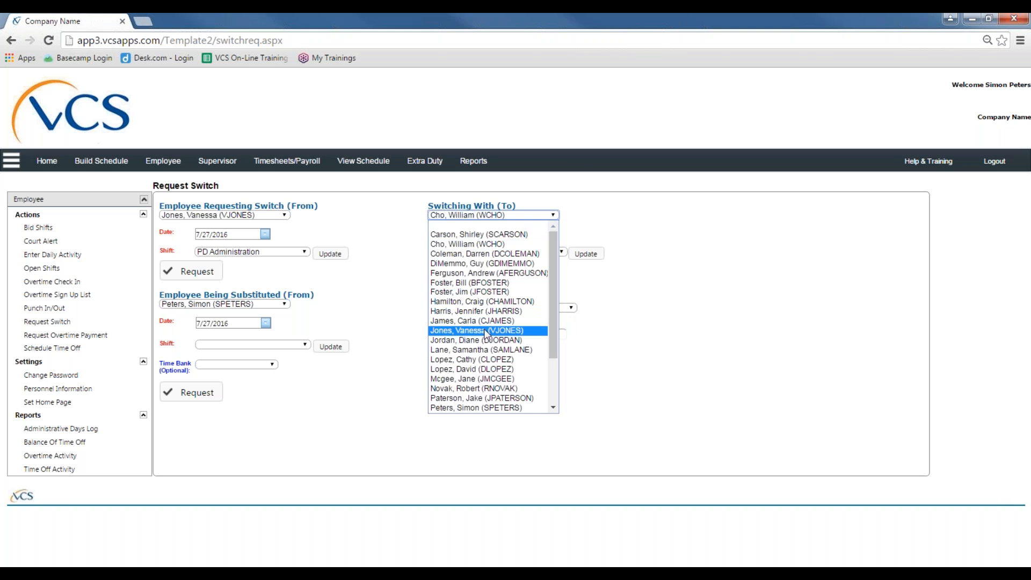
left_click(486, 348)
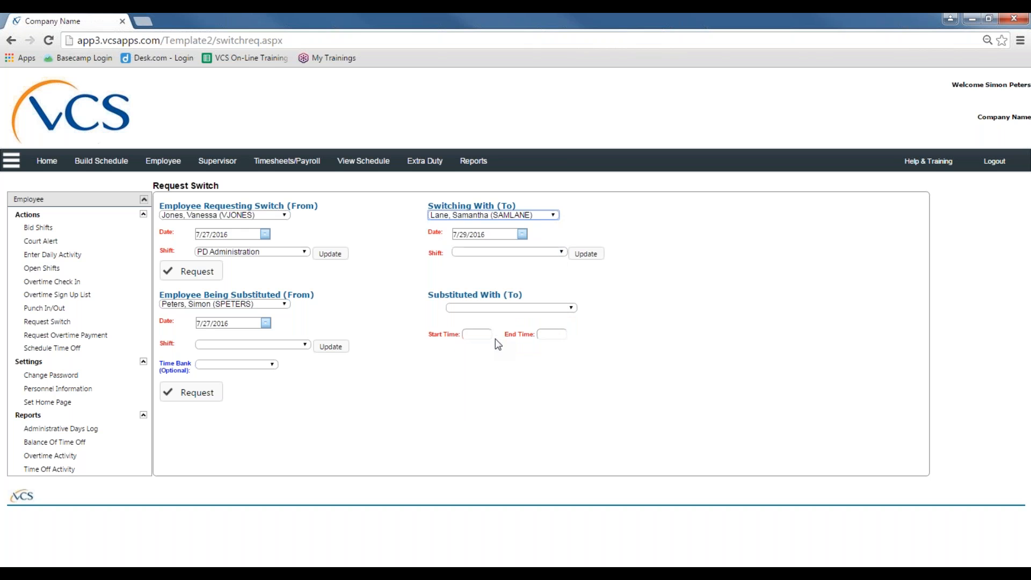
left_click(597, 257)
left_click(562, 252)
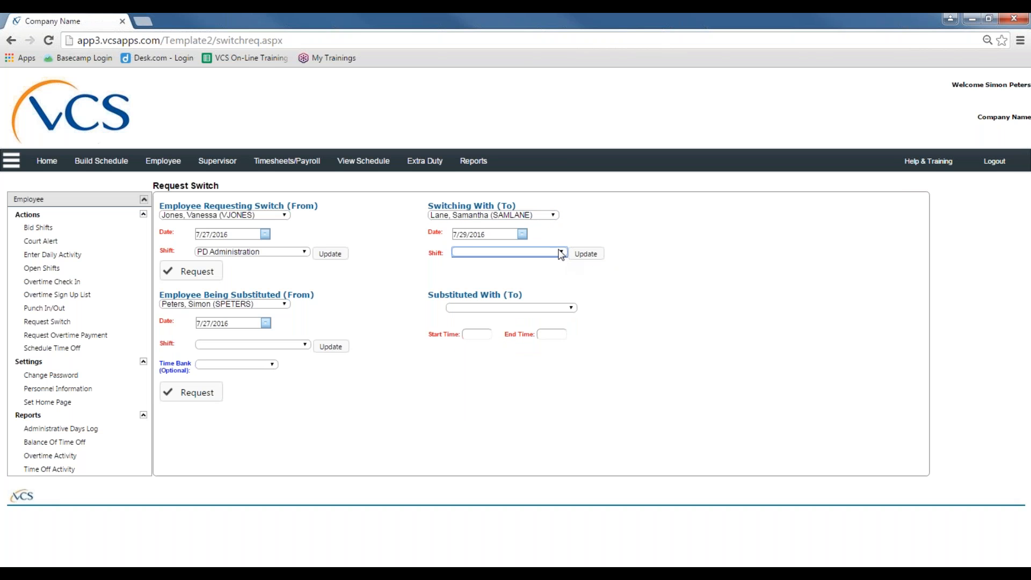
Choose a new switch partner, set the date to 7/28/2016, load the Patrol Night Shift and try to submit the switch request.
left_click(554, 215)
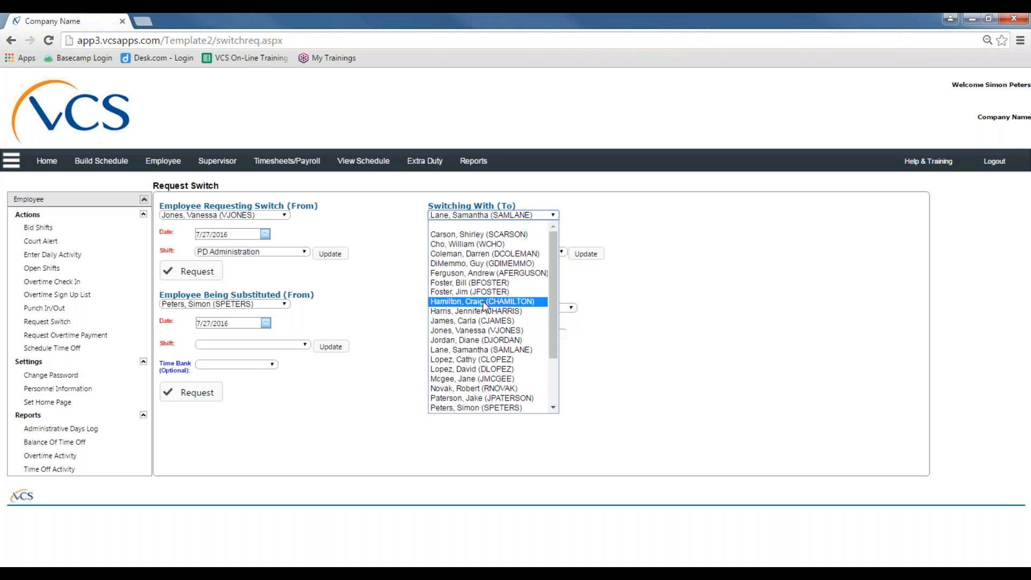
left_click(480, 282)
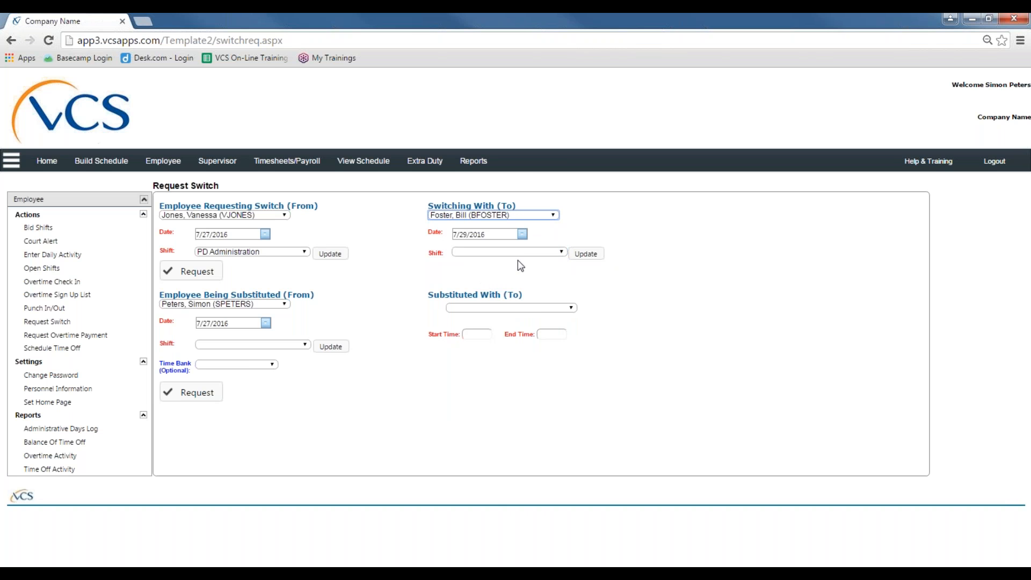
left_click(576, 256)
left_click(553, 252)
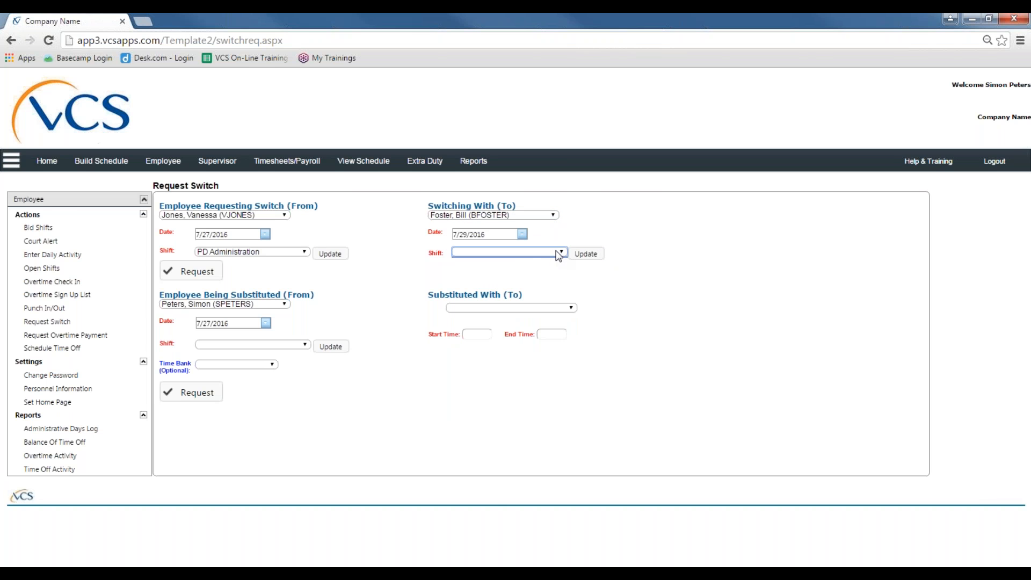
left_click(522, 234)
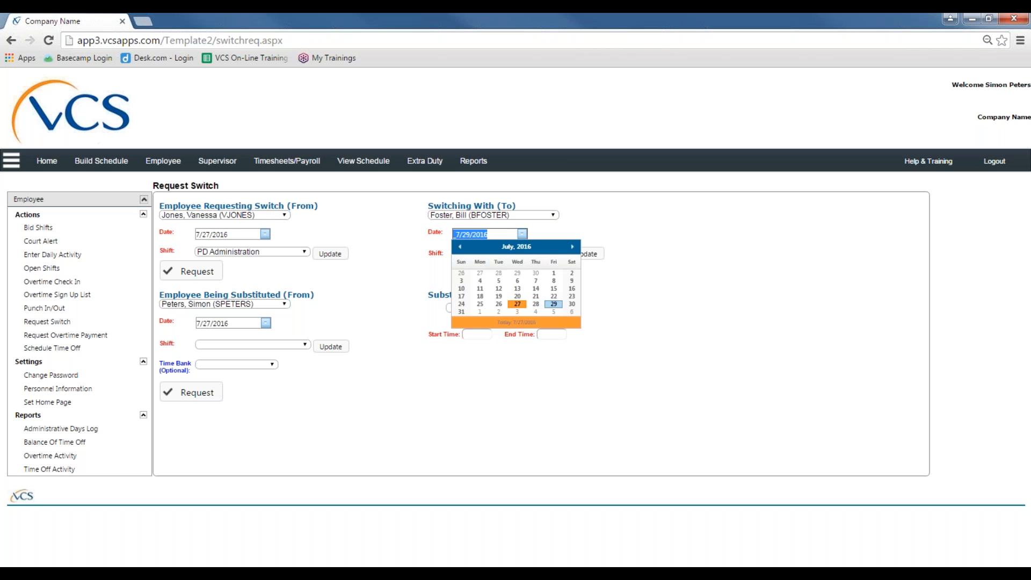
left_click(535, 304)
left_click(584, 256)
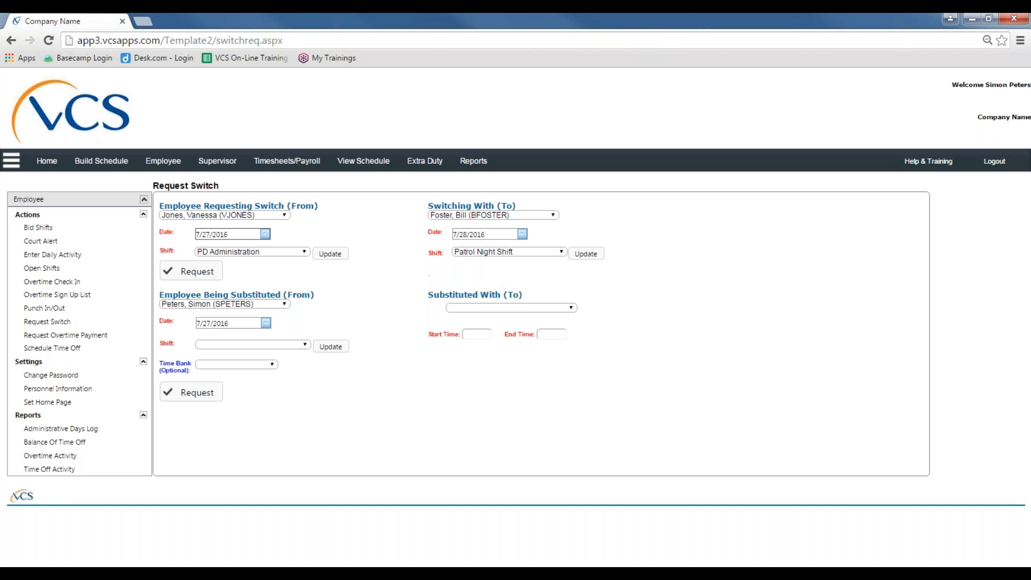
left_click(178, 277)
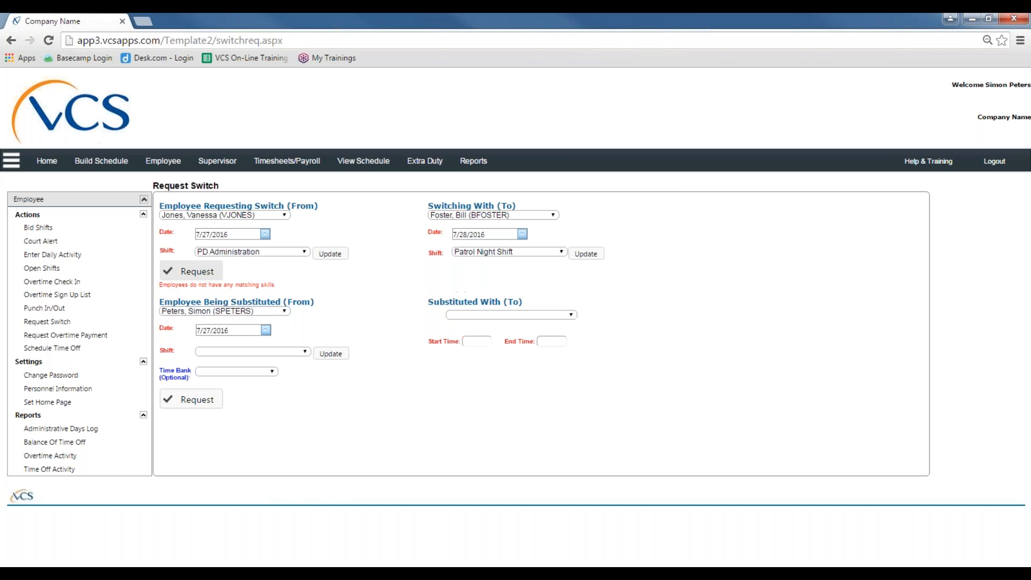
Change the requesting employee, refresh the 7/27/2016 shifts and select PD Administration.
left_click(279, 214)
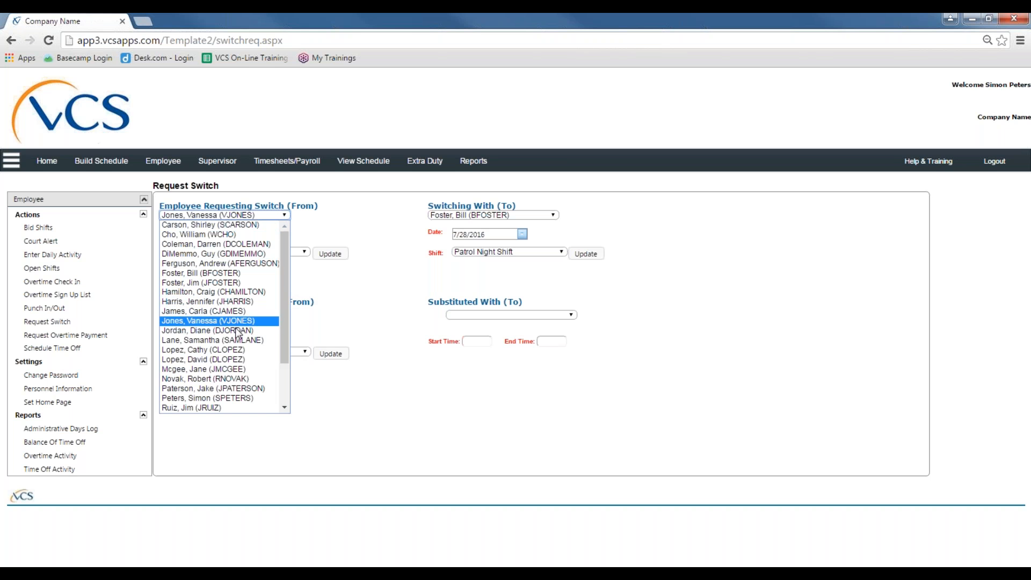
scroll(239, 334, "down", 2)
left_click(236, 369)
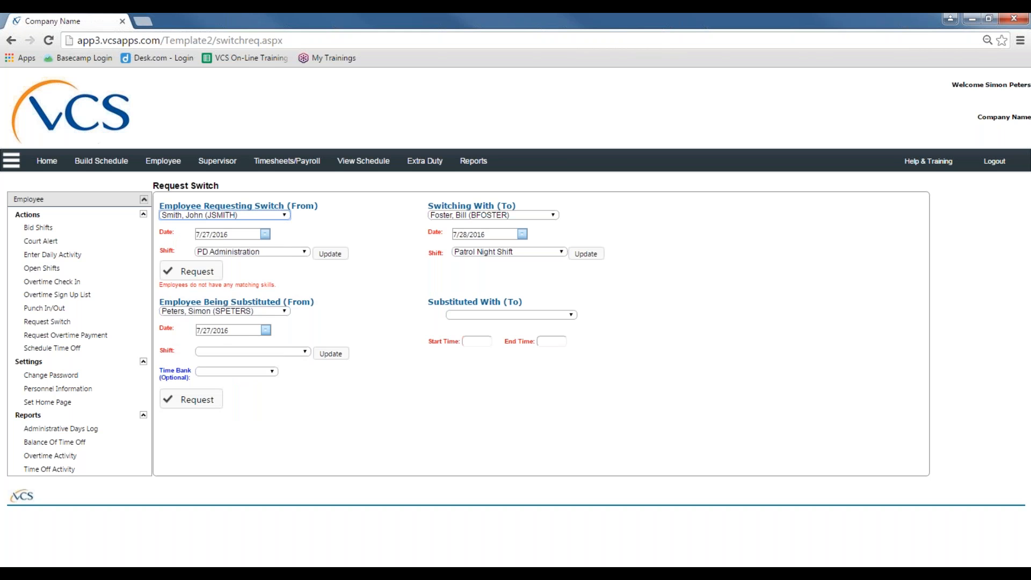
left_click(330, 253)
left_click(292, 253)
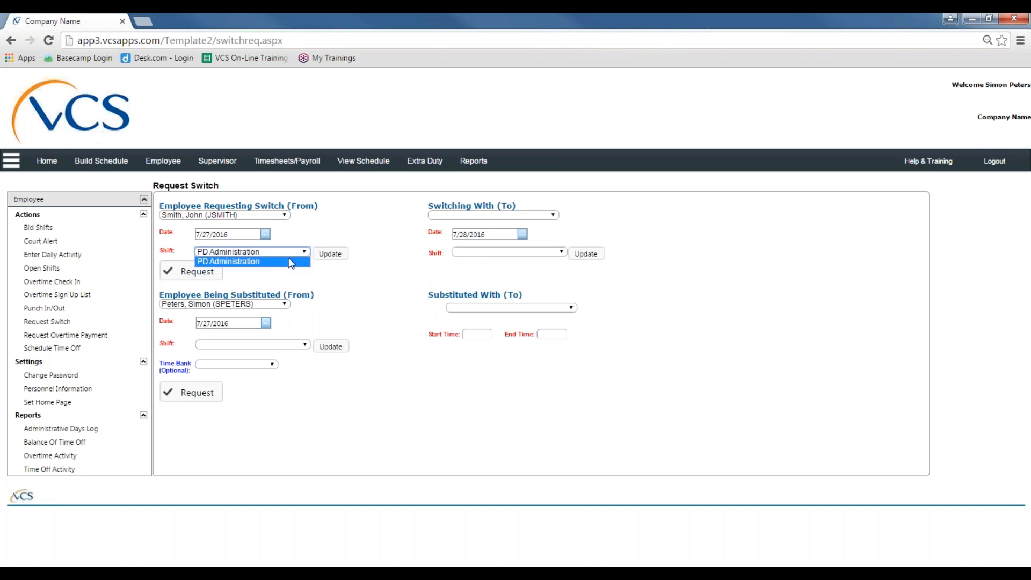
left_click(285, 261)
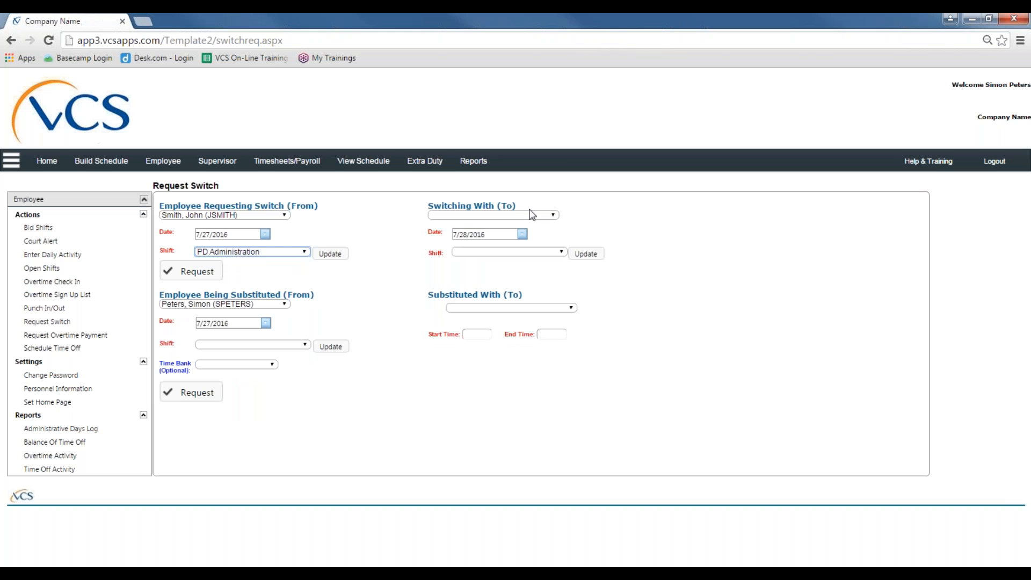
Try yet another requesting employee and check the shifts available on 7/27/2016.
left_click(284, 216)
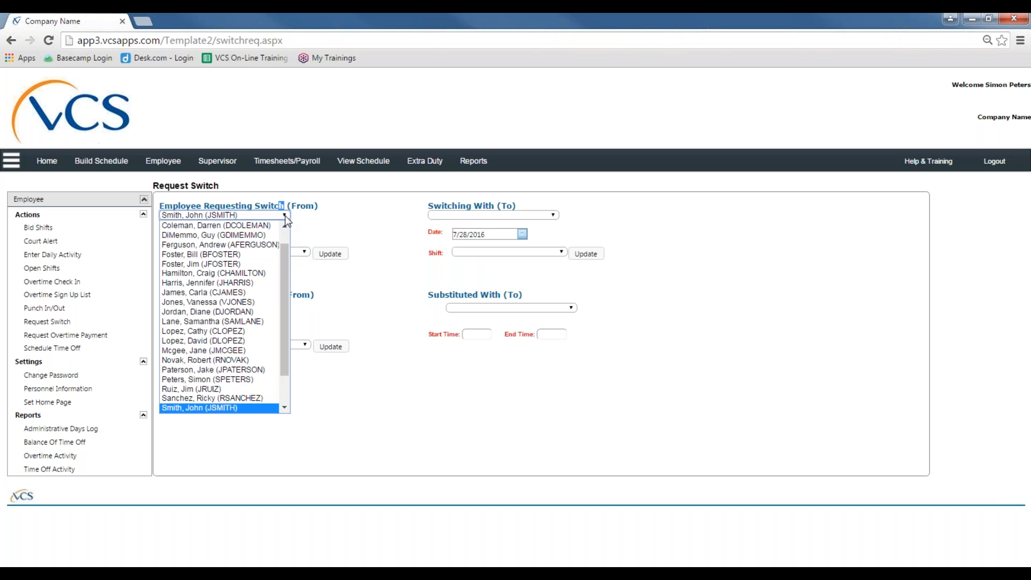
left_click(211, 312)
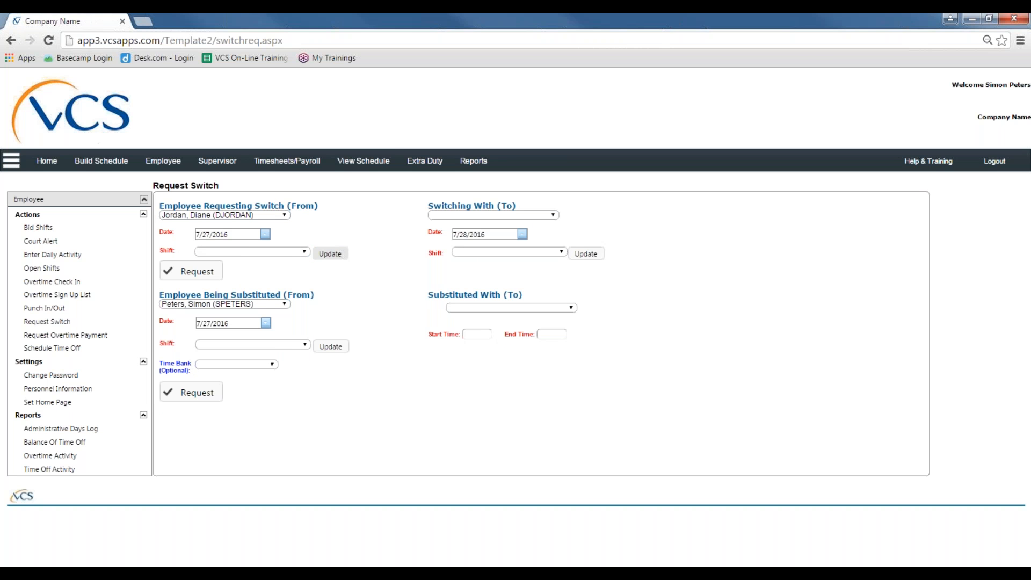
left_click(304, 255)
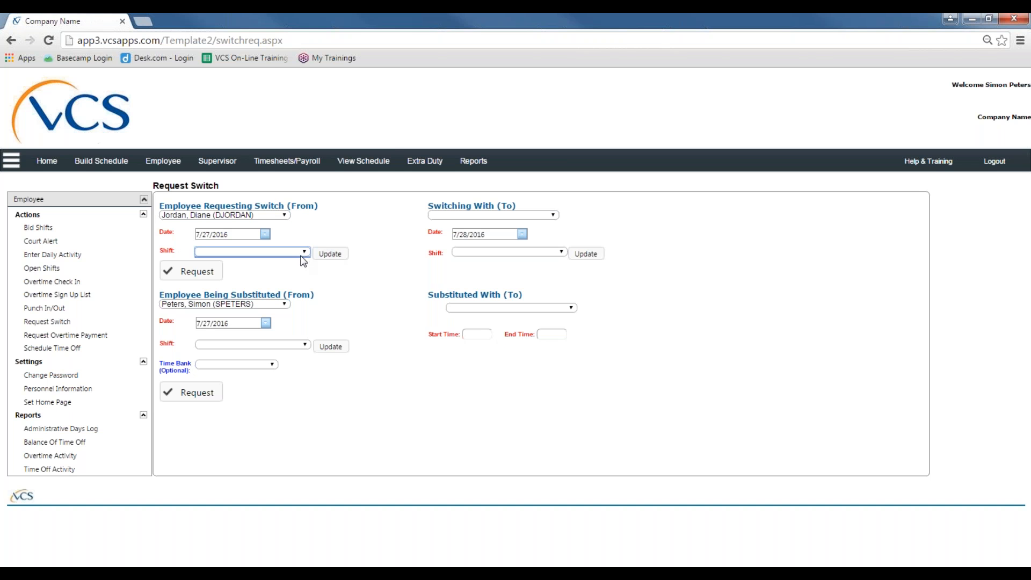
View the daily schedule for 7/27/2016 to see who works each shift.
left_click(352, 170)
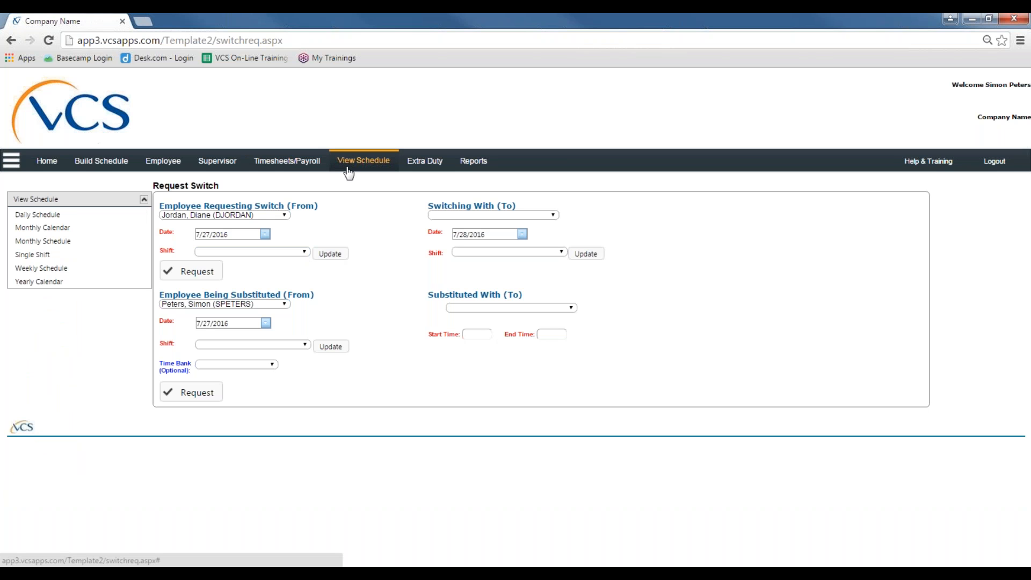
left_click(96, 214)
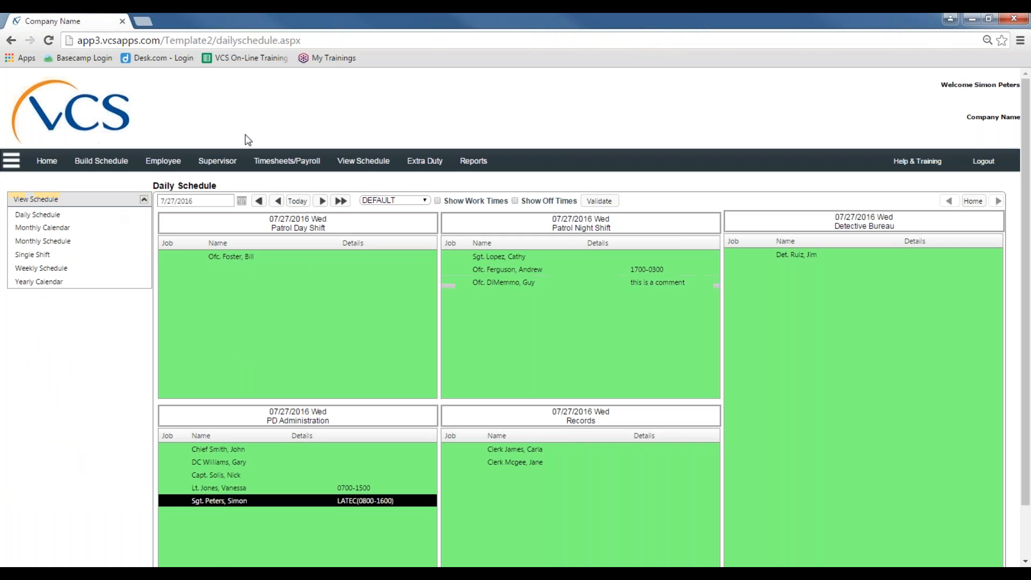
Start a new switch request from the 1700-0300 Patrol Night Shift officer and load that employee's shift for 7/27/2016.
left_click(179, 163)
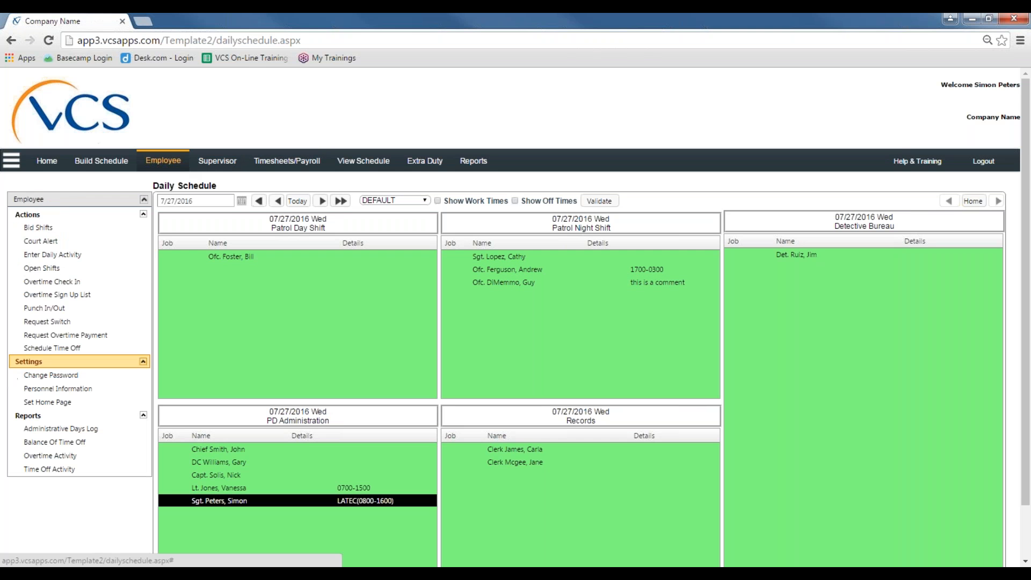
left_click(60, 319)
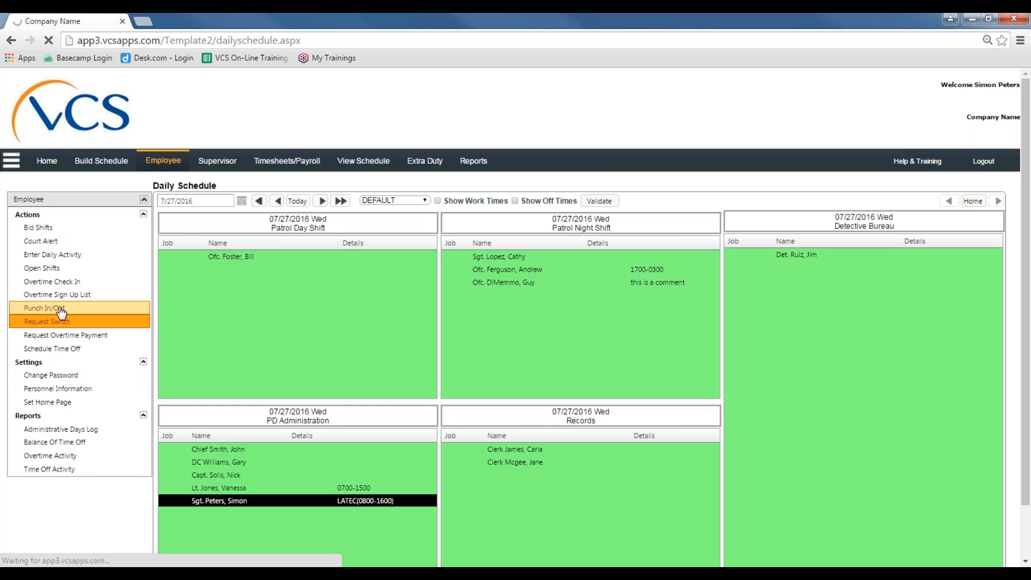
left_click(263, 215)
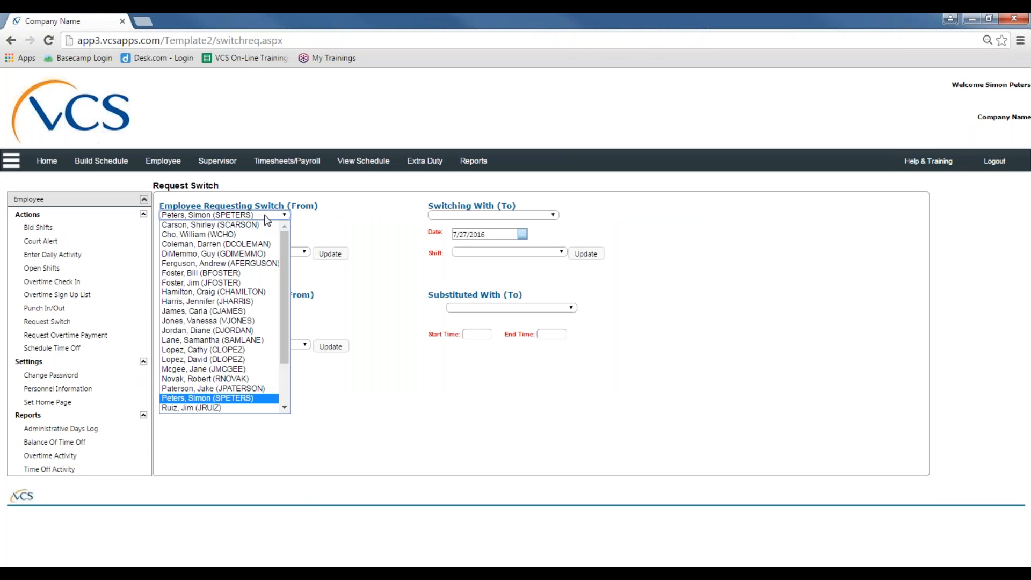
left_click(221, 264)
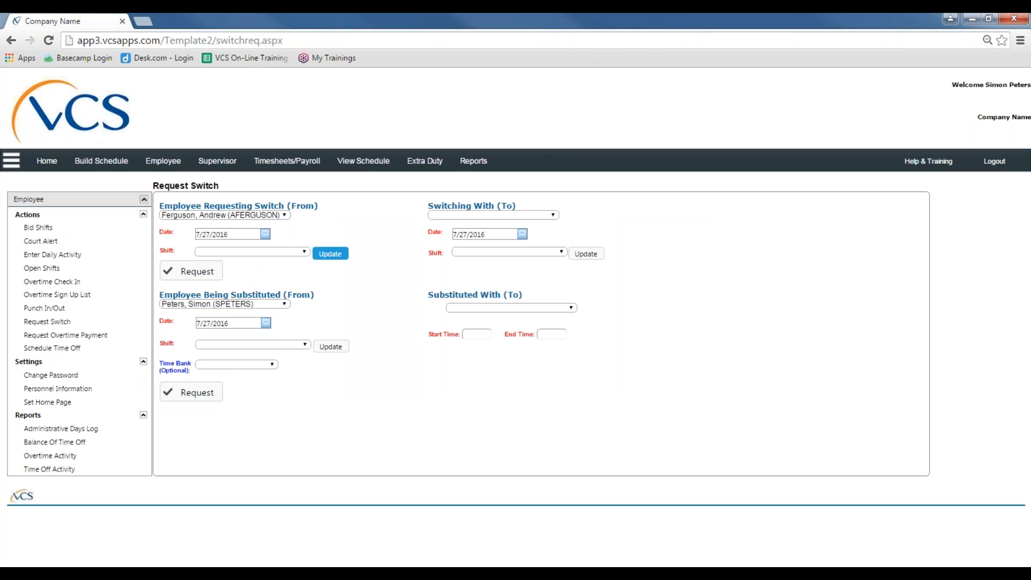
left_click(330, 254)
left_click(301, 254)
left_click(301, 254)
Try an employee as the switch partner and refresh the shifts available on 7/27/2016.
left_click(510, 215)
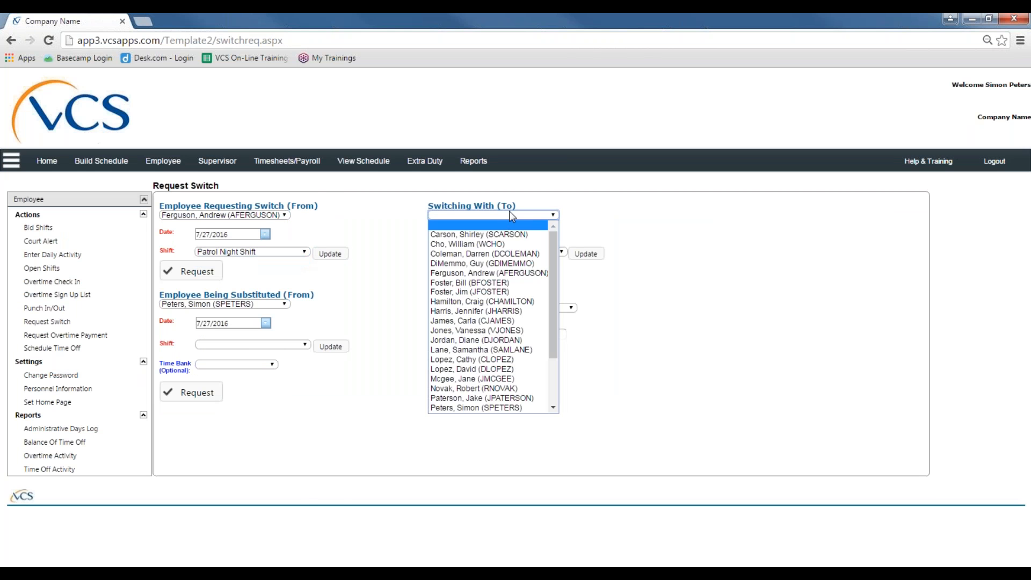
left_click(464, 293)
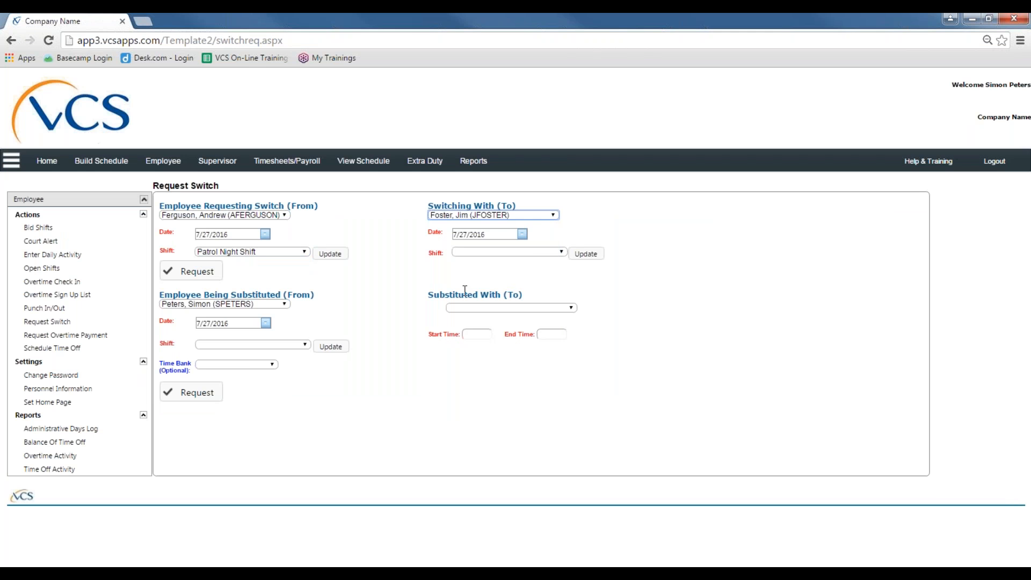
left_click(553, 253)
left_click(576, 252)
left_click(558, 251)
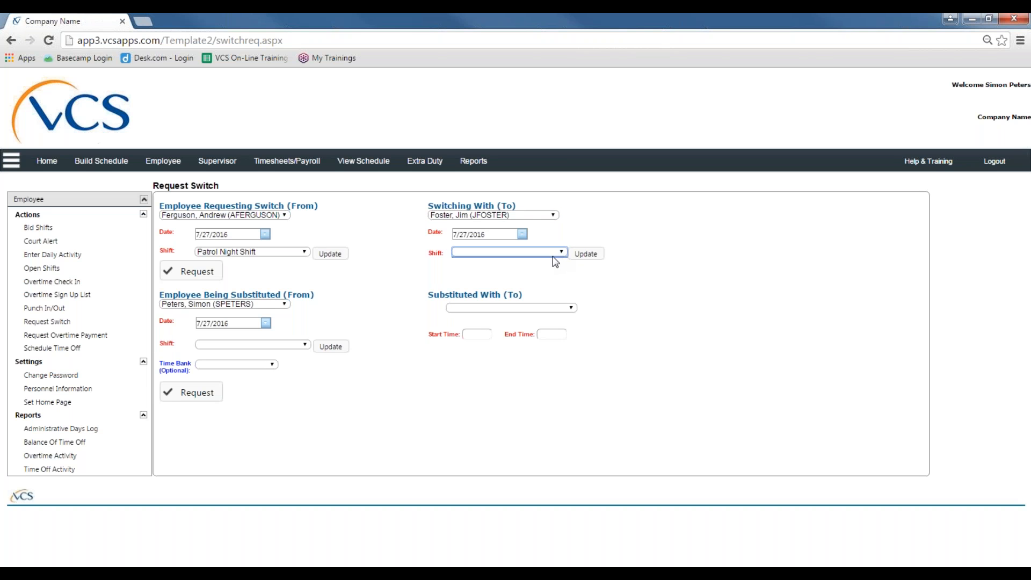
left_click(584, 253)
left_click(557, 253)
Change the switch partner to the scheduled Patrol Day Shift officer, load that shift and submit the switch request.
left_click(551, 215)
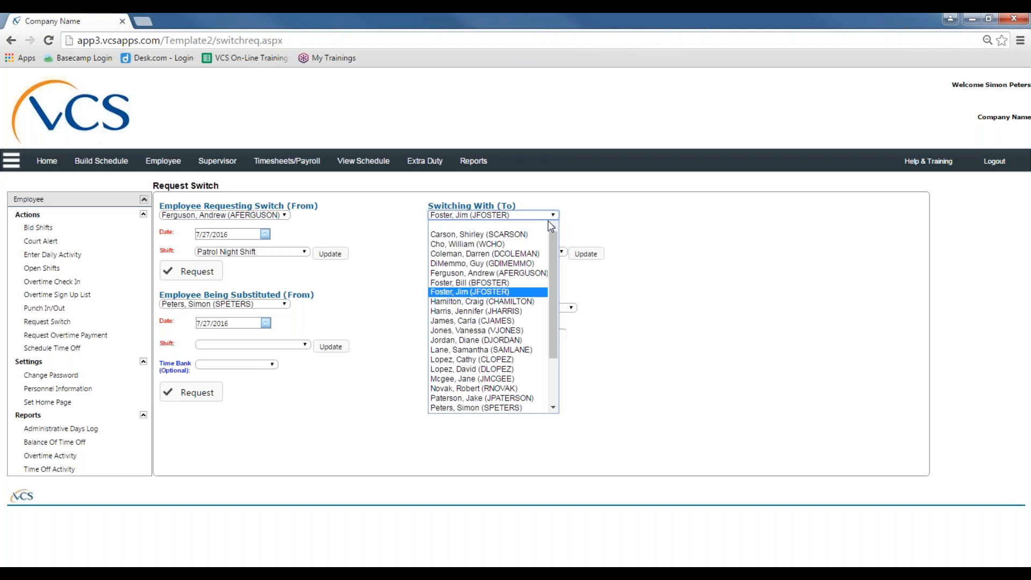
left_click(487, 283)
left_click(585, 255)
left_click(177, 271)
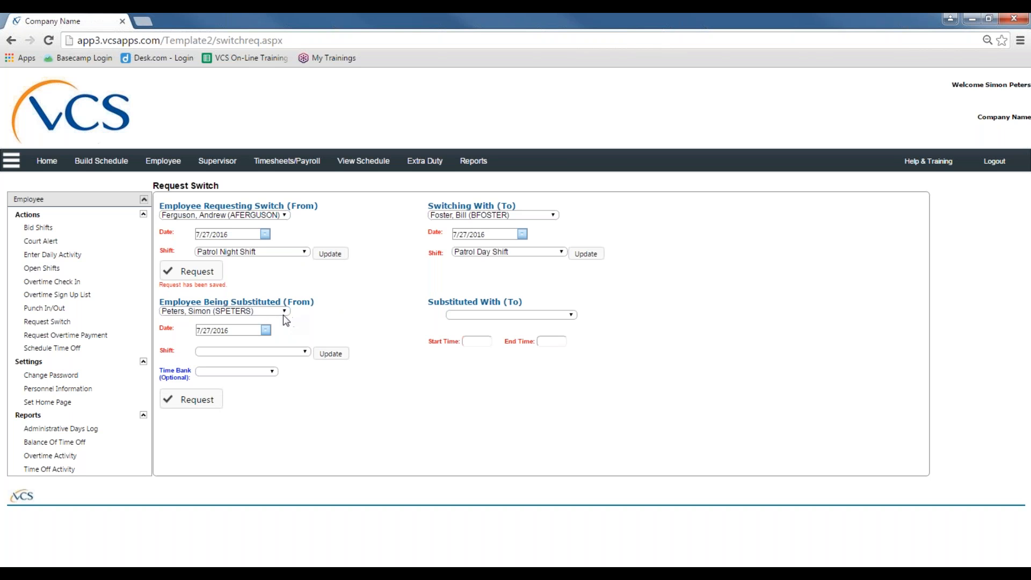
Choose a Records clerk as the employee being substituted and load the Records shift for 7/27/2016.
left_click(238, 312)
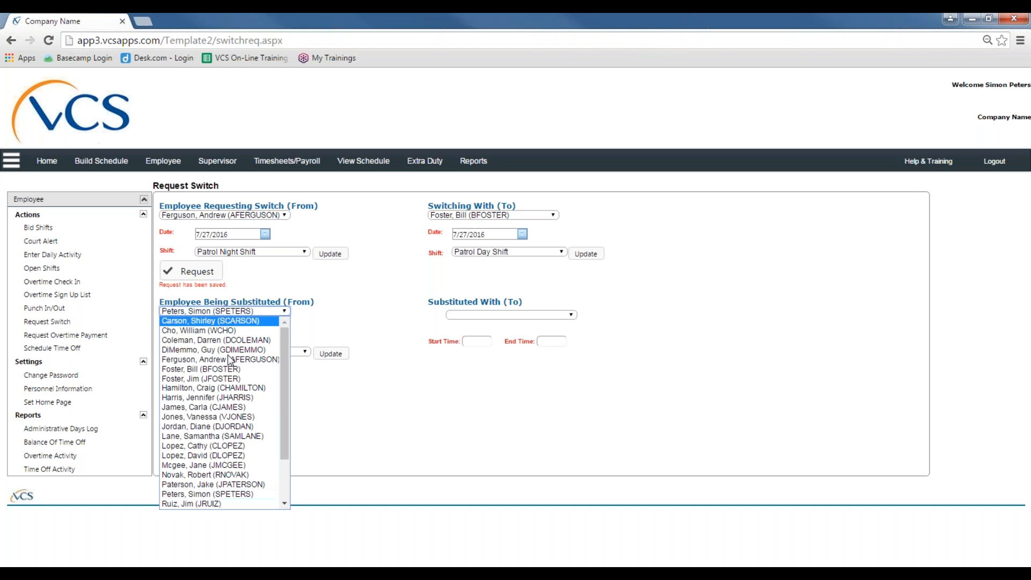
left_click(233, 407)
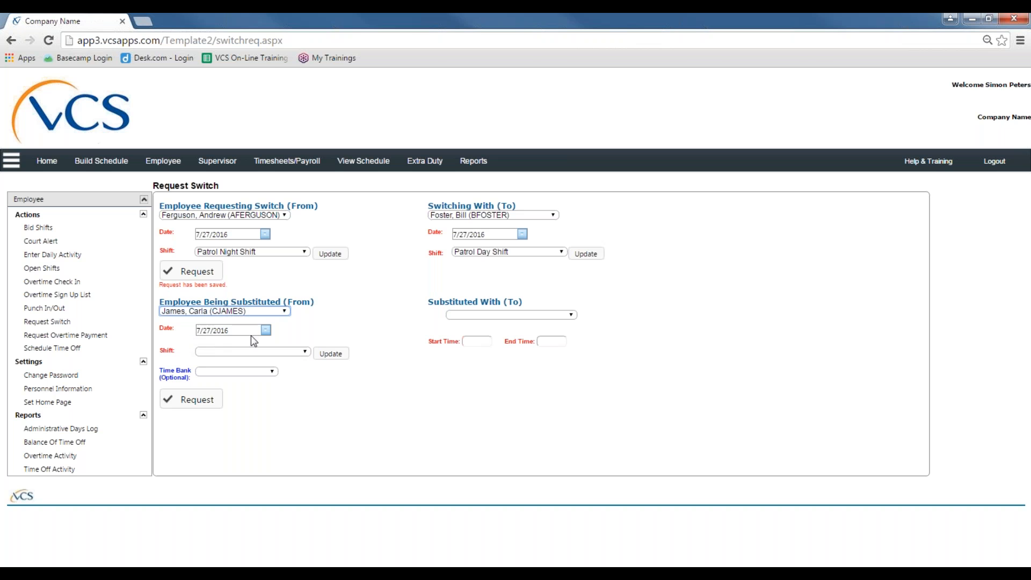
left_click(335, 357)
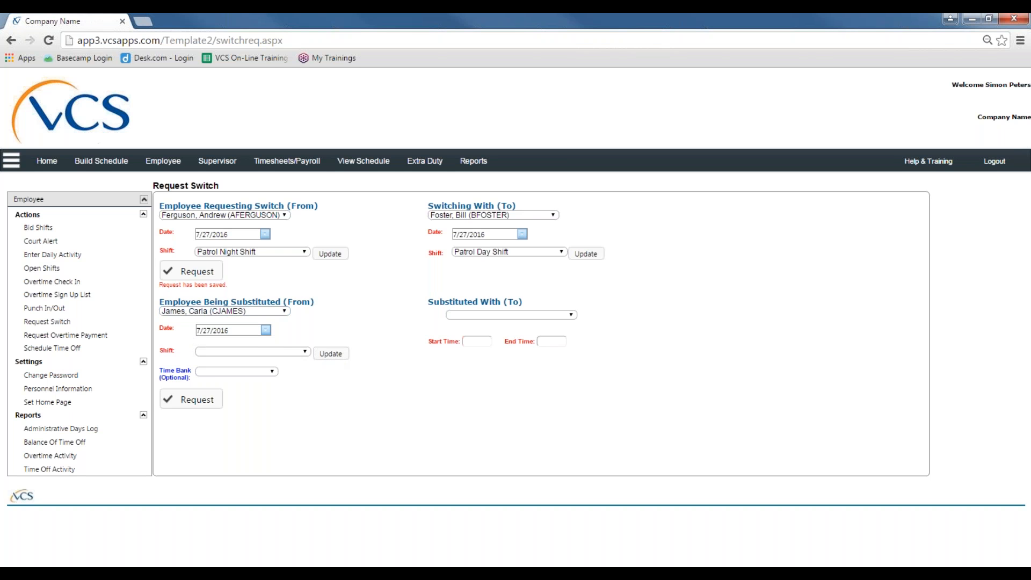
left_click(296, 353)
left_click(330, 356)
left_click(304, 346)
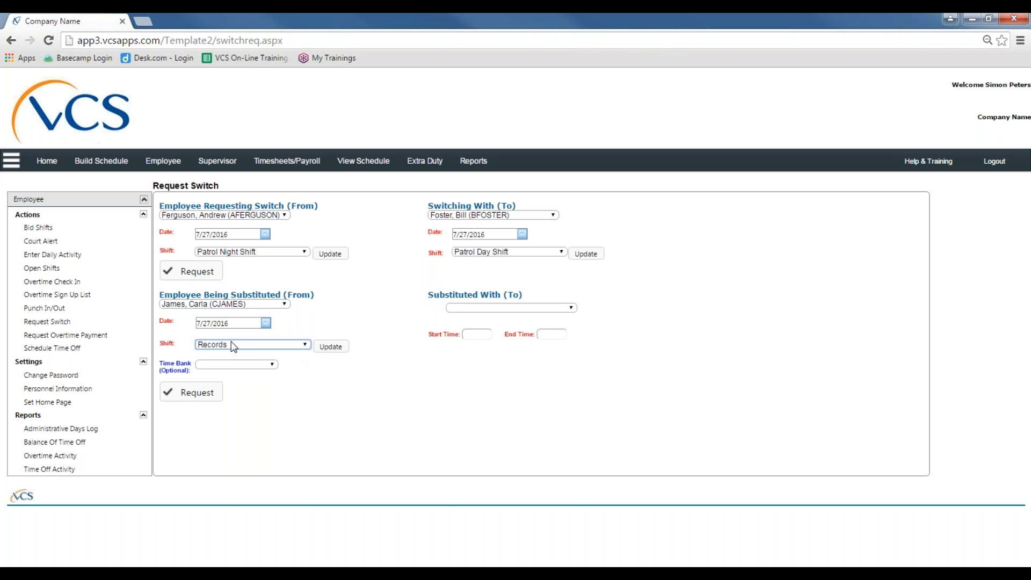
Choose the PD Administration captain as the substitute from 1200 to 1300 and try to submit the substitution request.
left_click(566, 309)
scroll(461, 438, "down", 2)
left_click(470, 468)
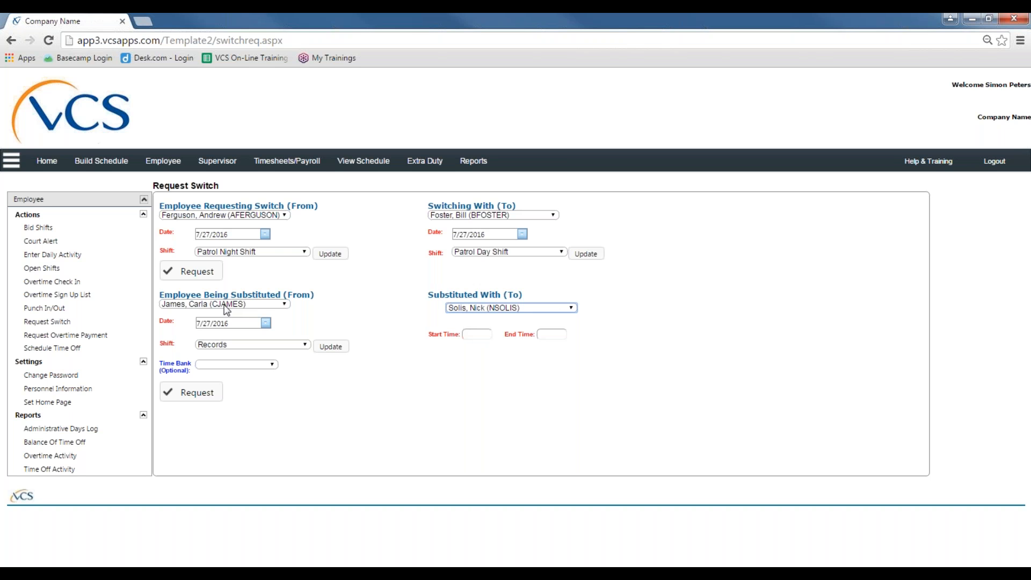
left_click(475, 335)
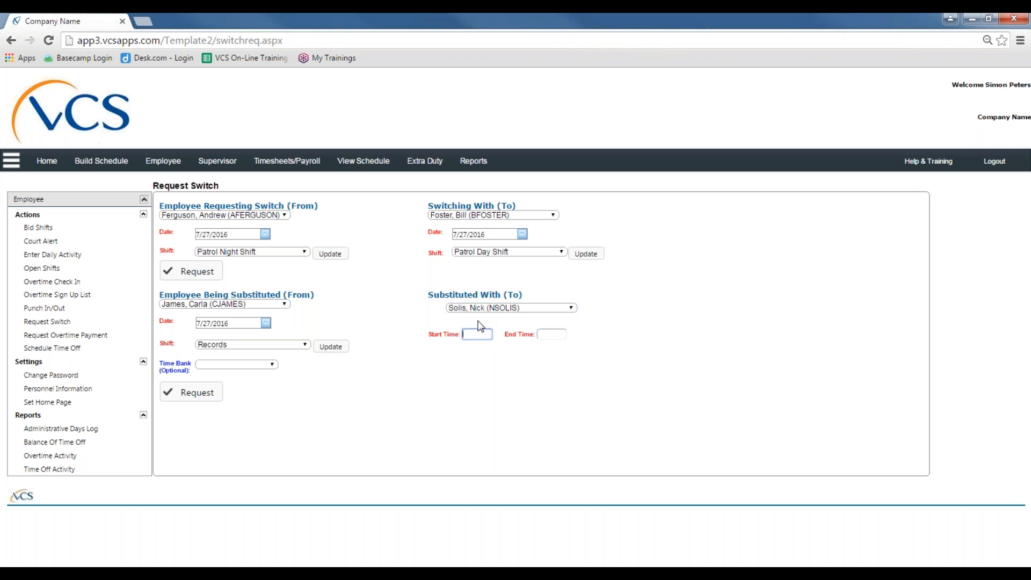
type("00")
left_click(557, 334)
type("1")
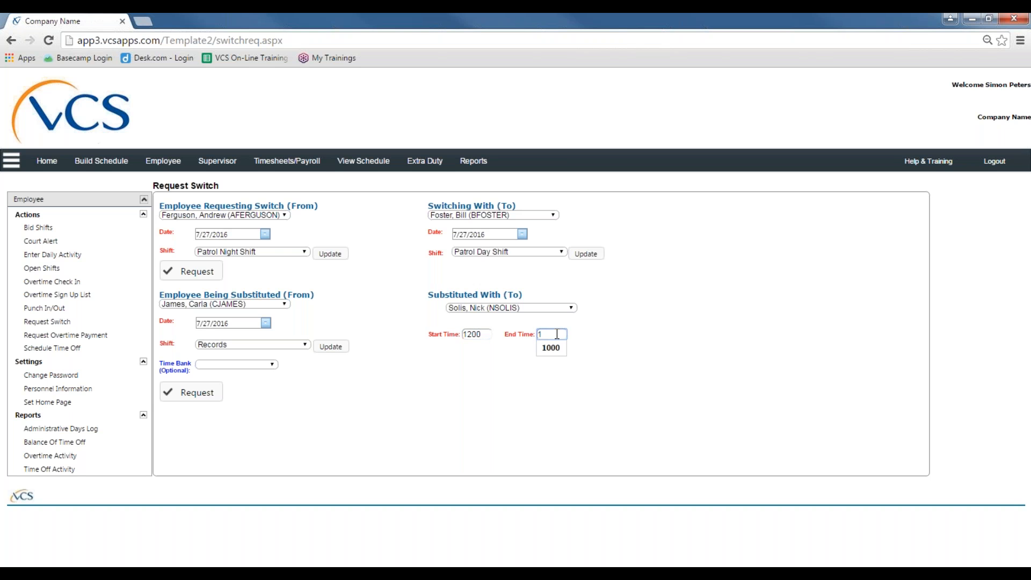
type("300")
left_click(211, 393)
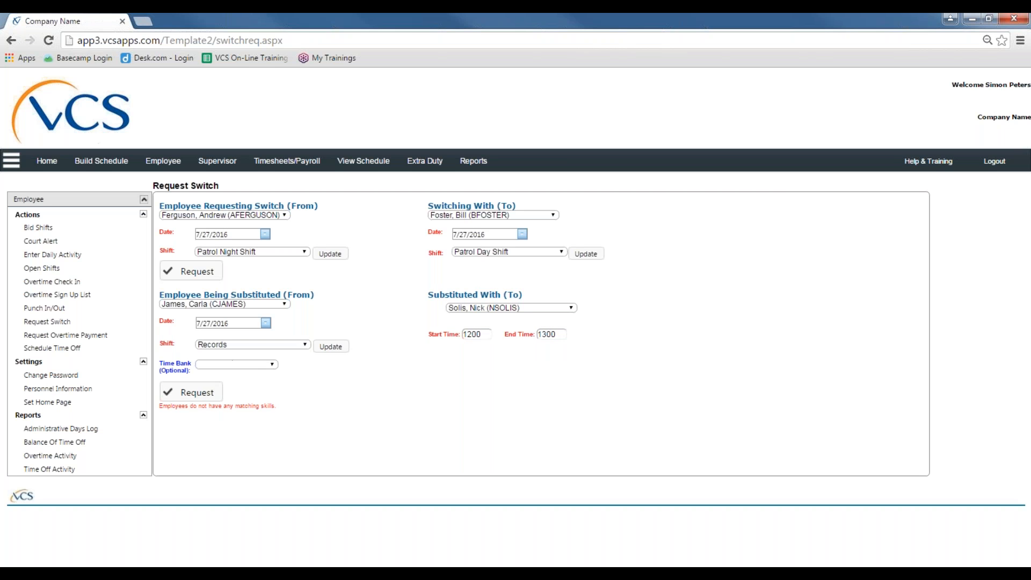
Try another employee and the other Records clerk as the substitute, submitting the substitution request again.
left_click(548, 308)
scroll(508, 408, "down", 4)
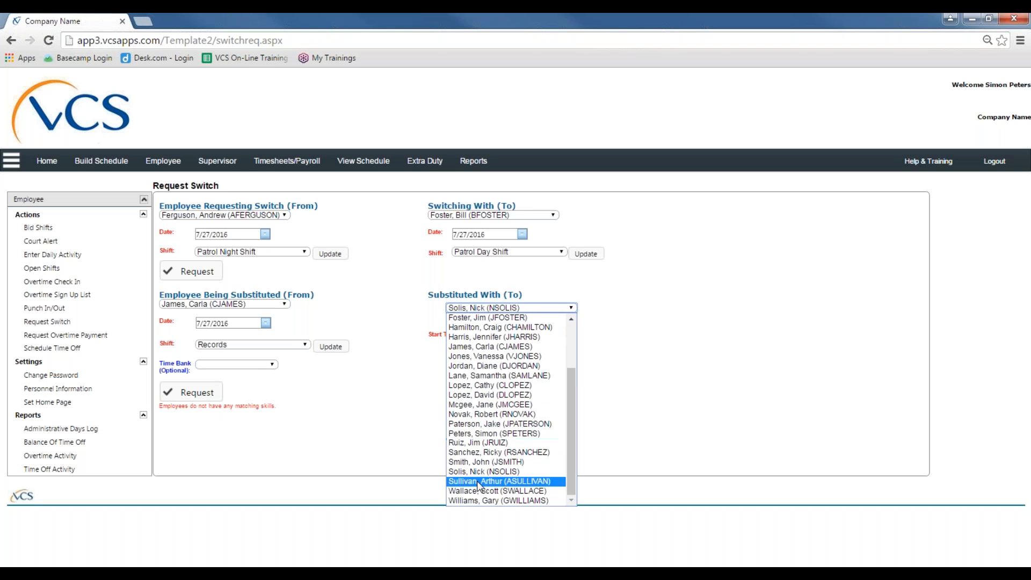
left_click(462, 475)
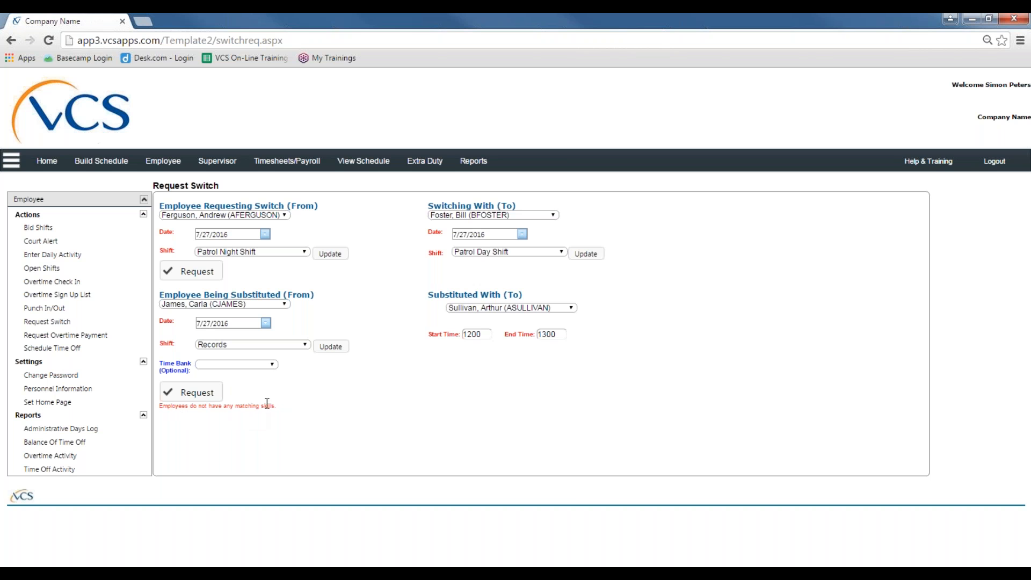
left_click(472, 308)
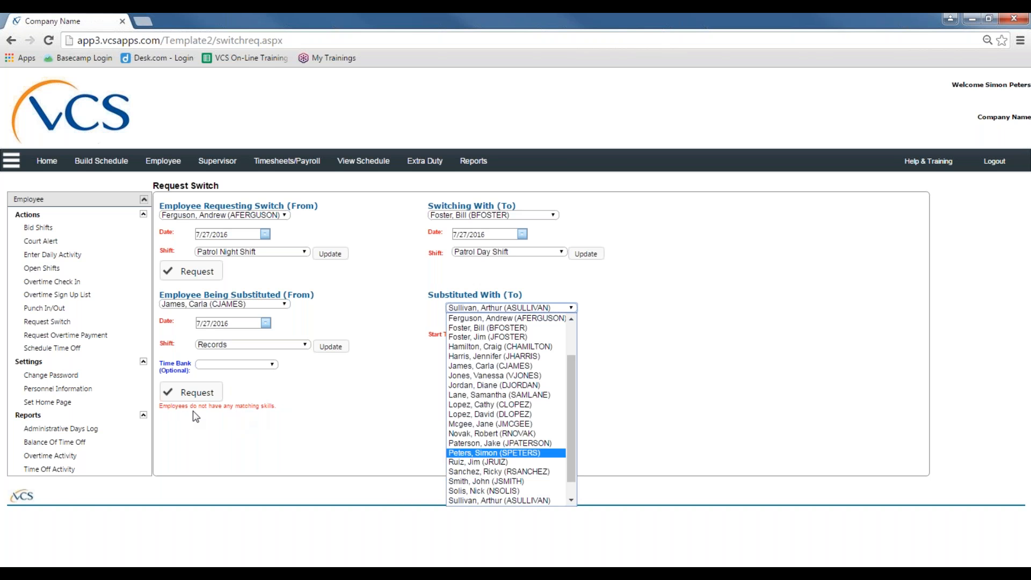
scroll(502, 468, "down", 1)
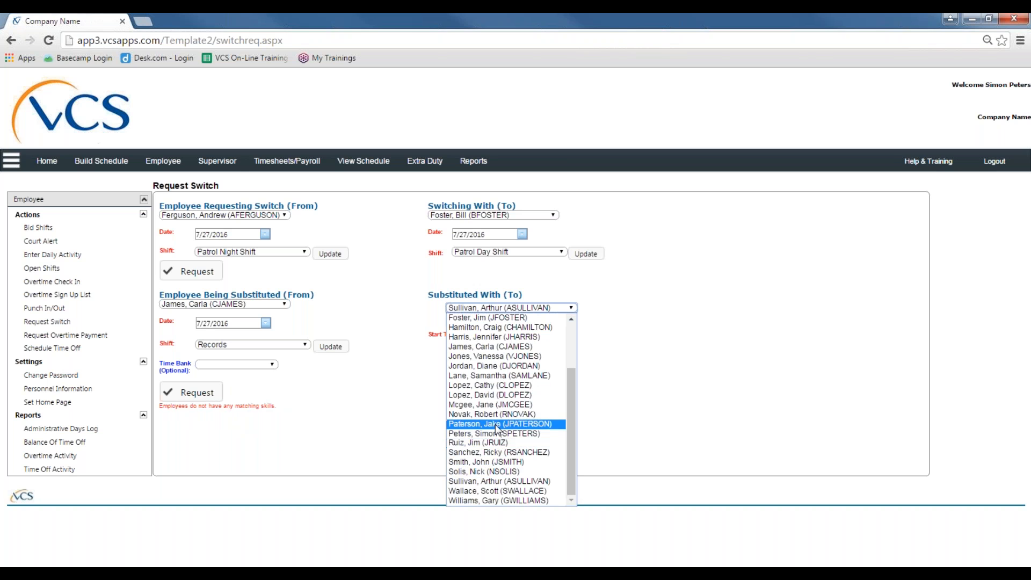
left_click(490, 405)
left_click(194, 392)
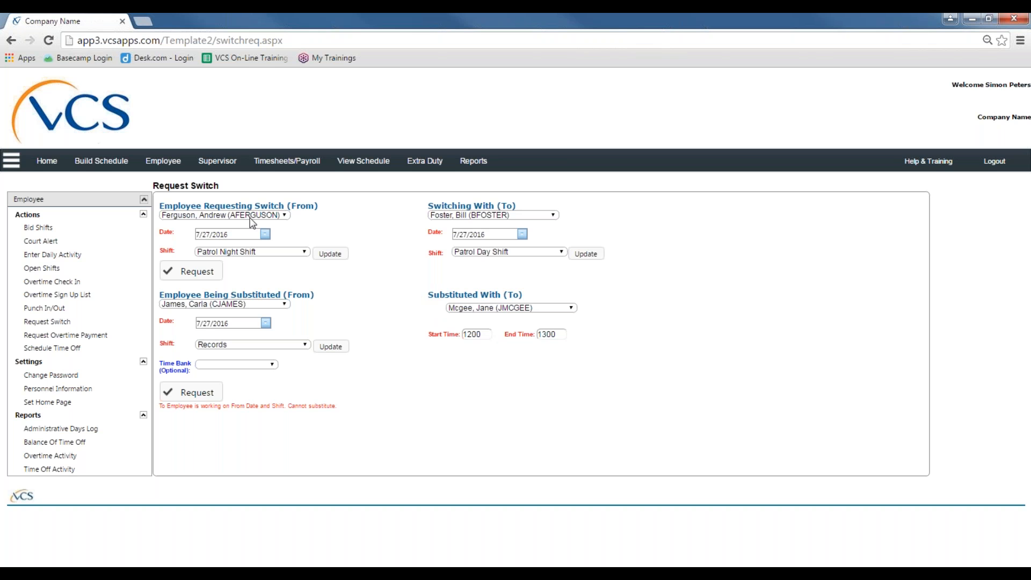
List the switch requests from 7/27/2016 to 10/27/2016 and approve the pending Patrol Night to Patrol Day switch.
left_click(233, 163)
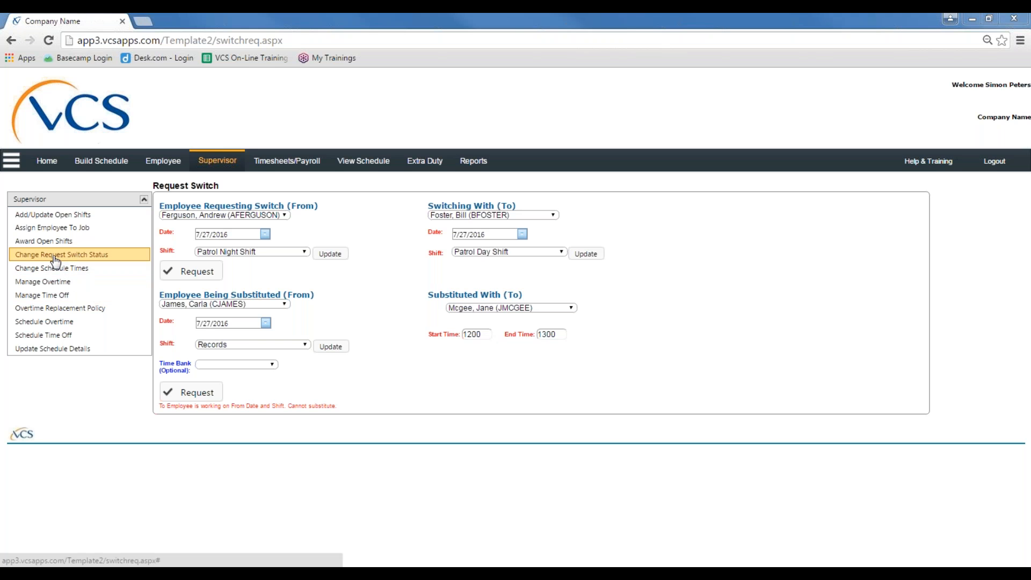
left_click(81, 259)
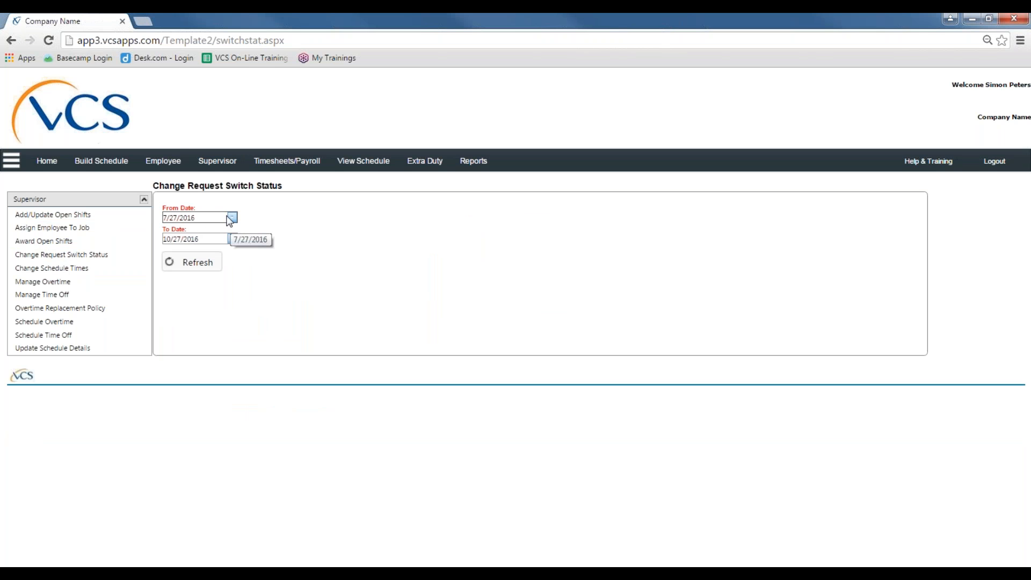
left_click(208, 263)
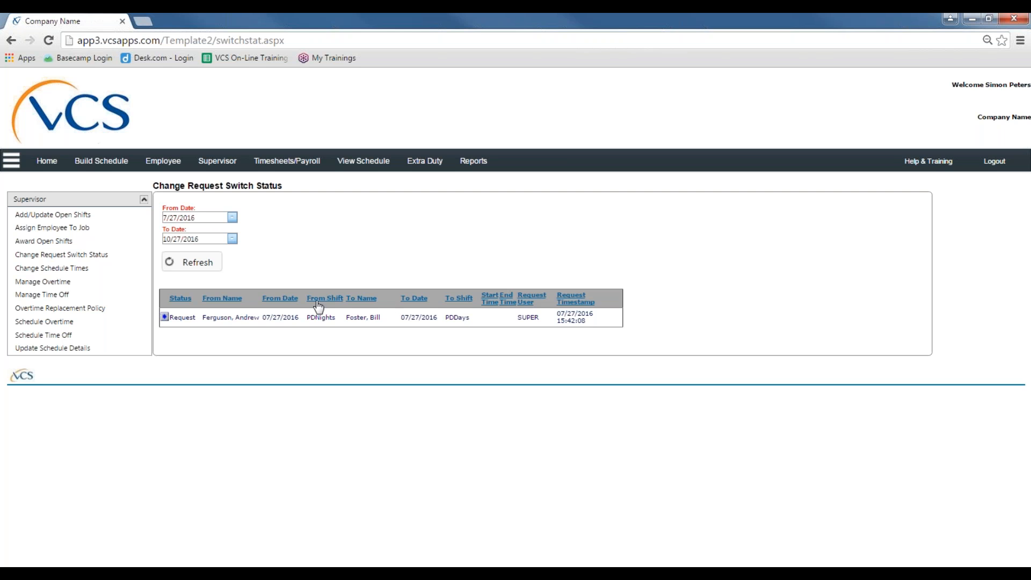
left_click(165, 317)
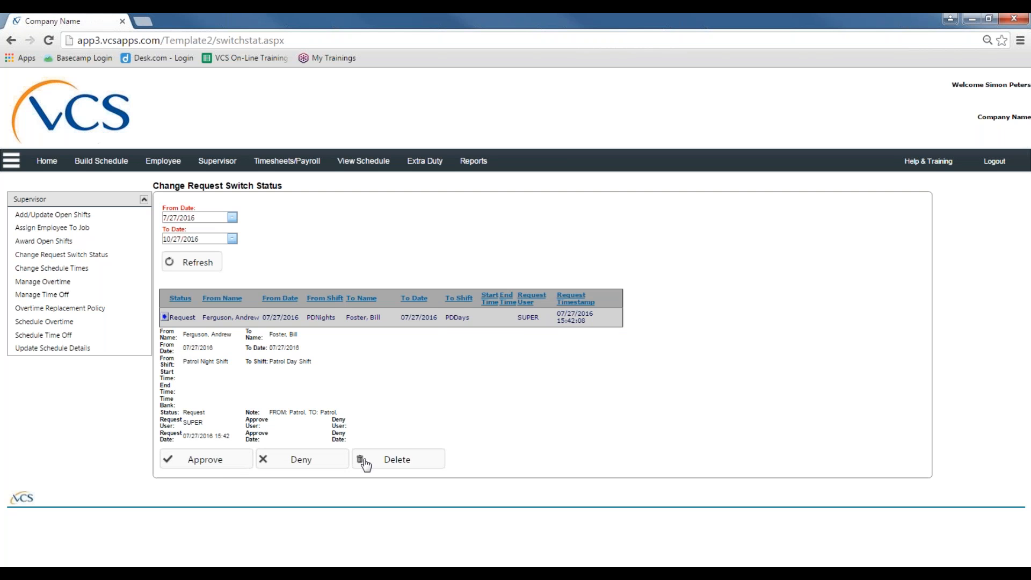
left_click(228, 463)
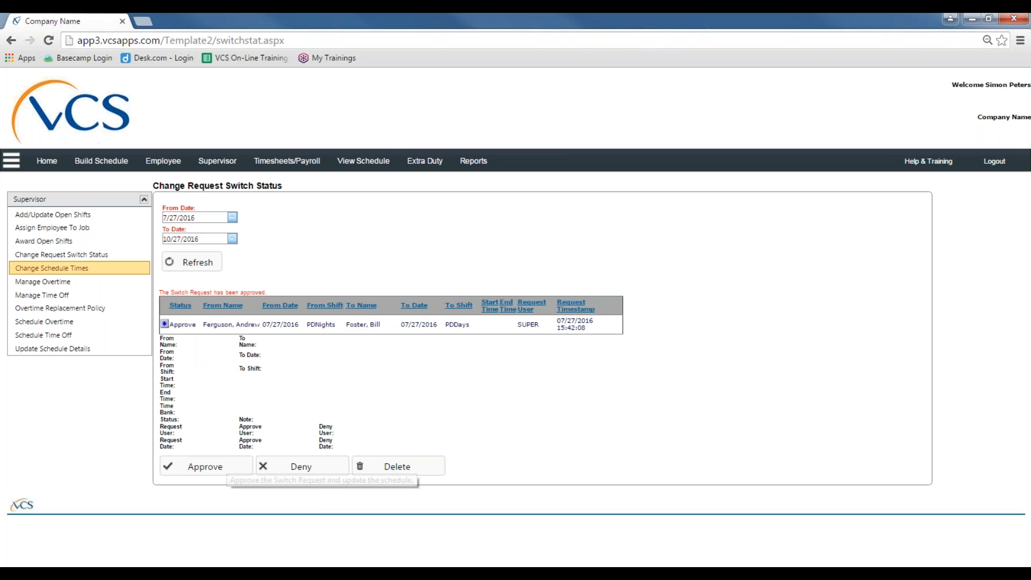
Check the approved switch in the 7/27/2016 daily schedule.
left_click(376, 170)
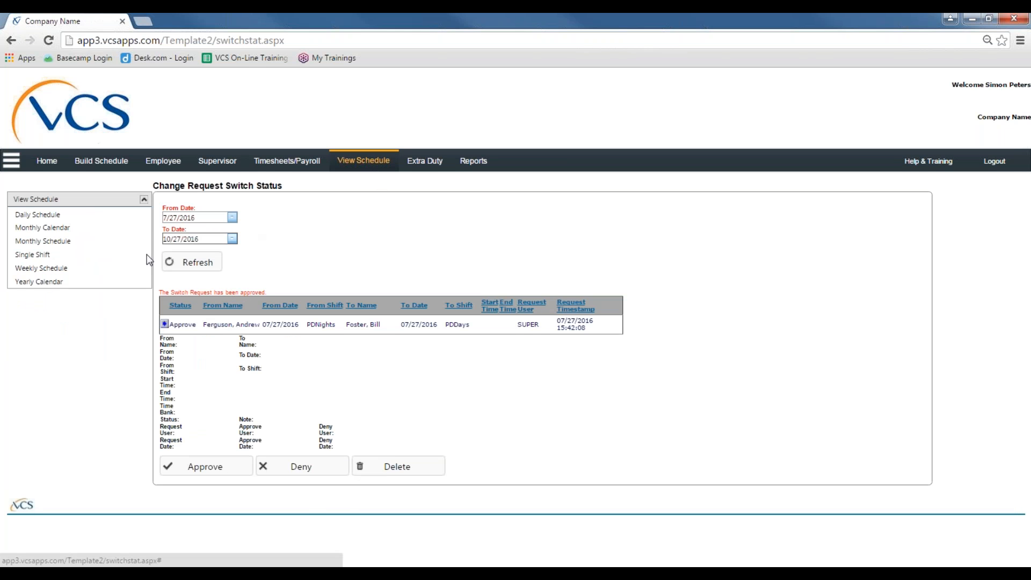
left_click(94, 222)
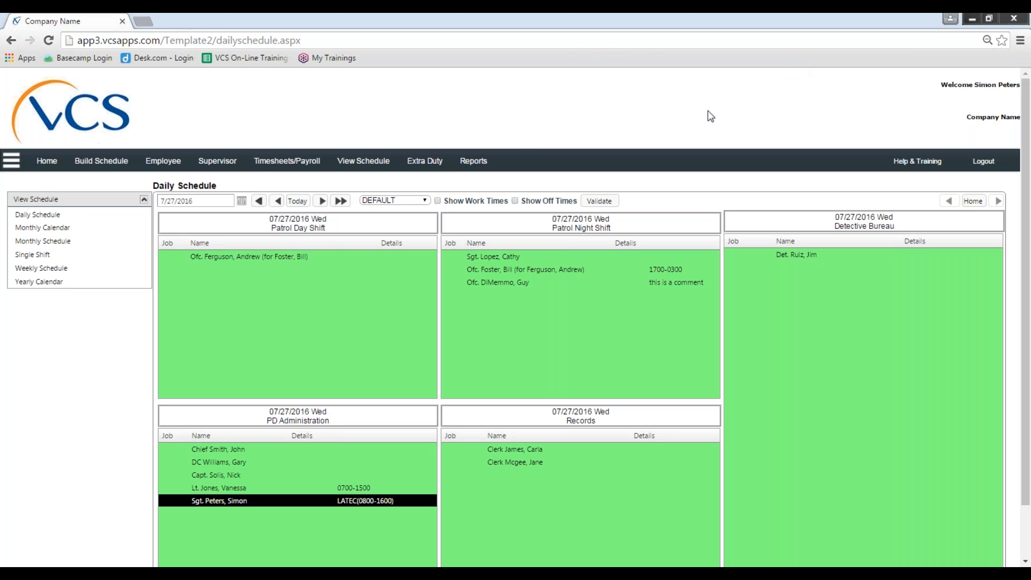
Open Update Schedule Details for the Patrol Night officer with the comment, using the Jobs detail type.
left_click(225, 162)
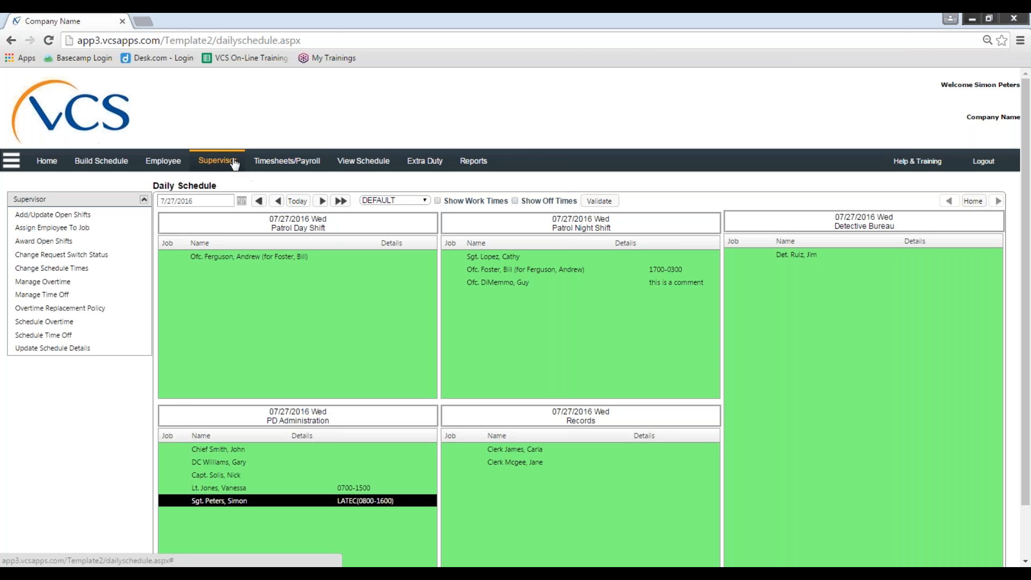
left_click(197, 336)
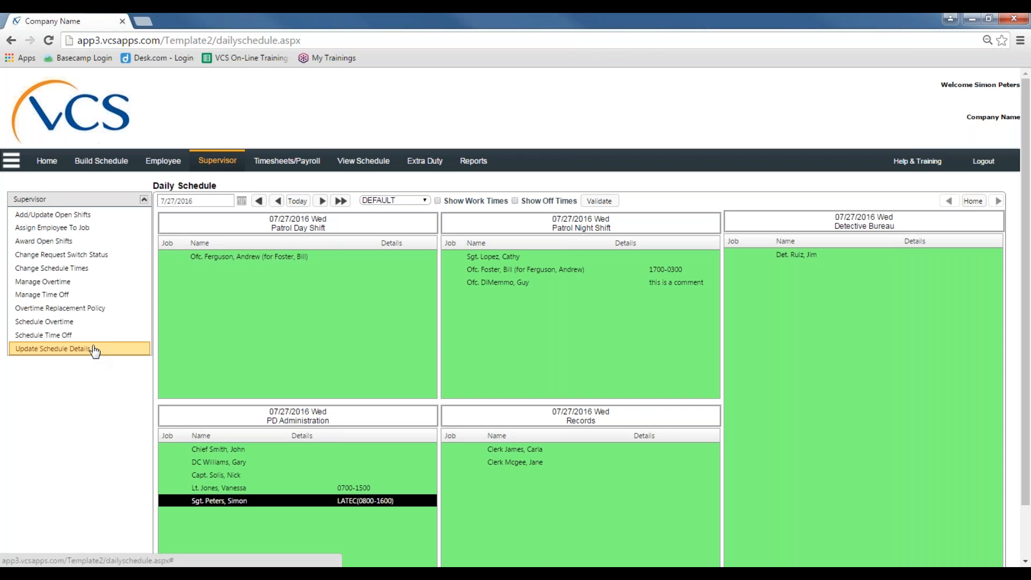
left_click(95, 350)
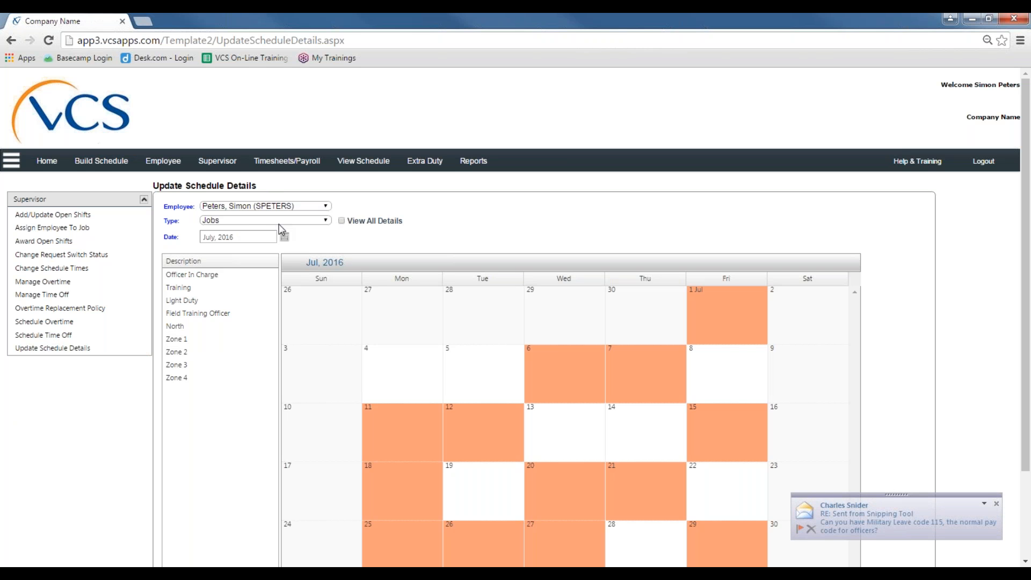
left_click(297, 207)
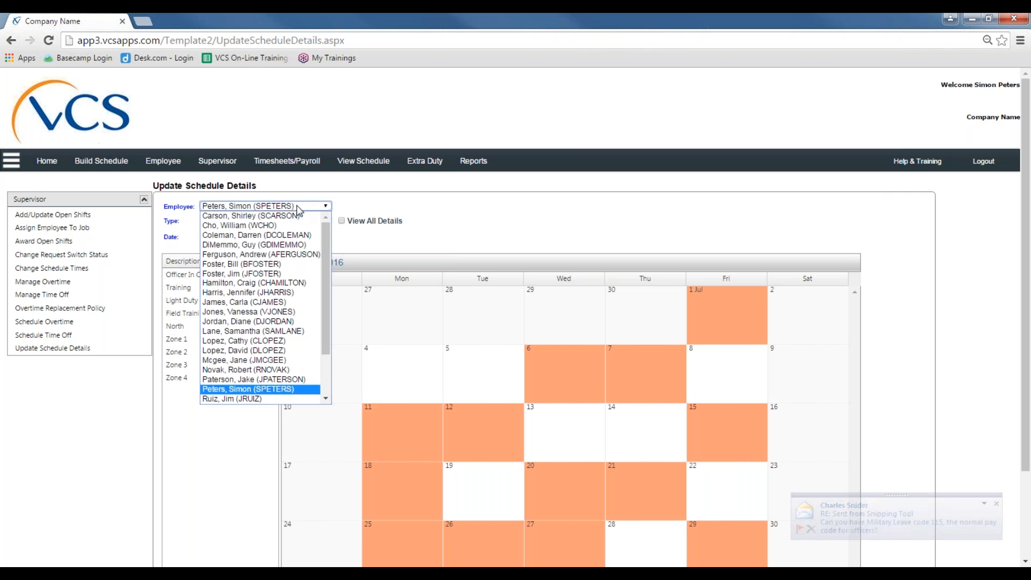
left_click(278, 245)
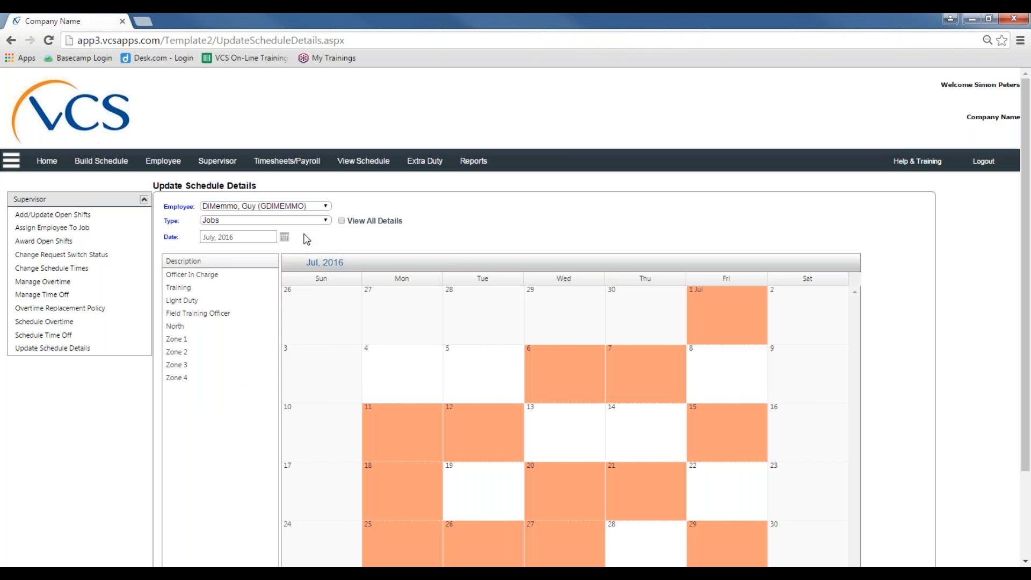
left_click(234, 222)
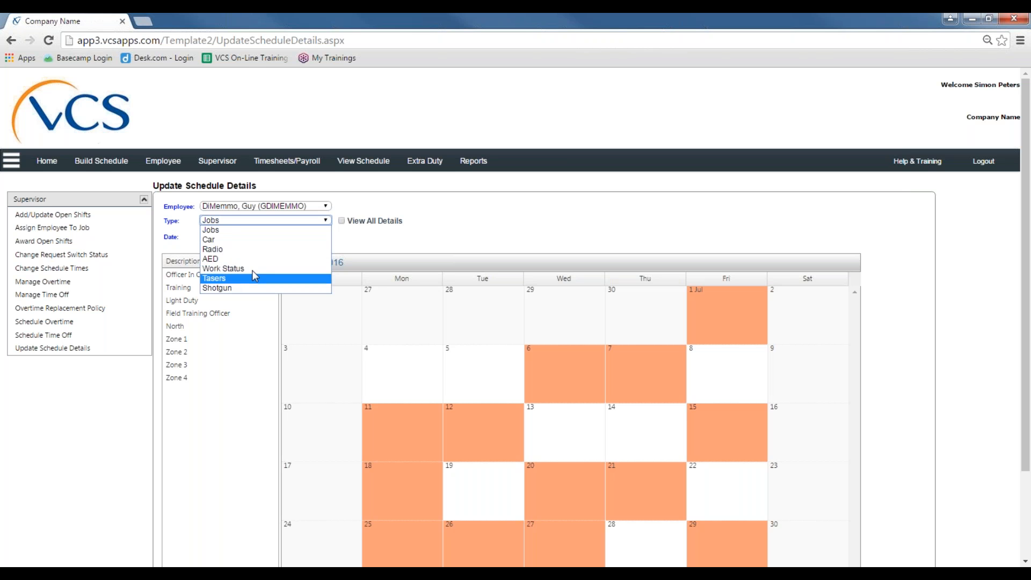
left_click(223, 231)
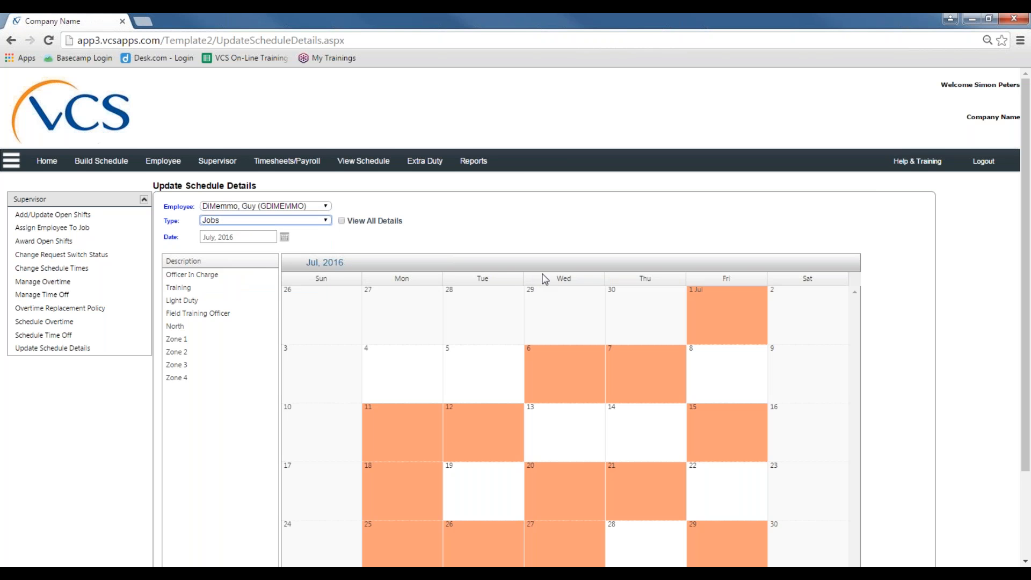
scroll(904, 237, "down", 1)
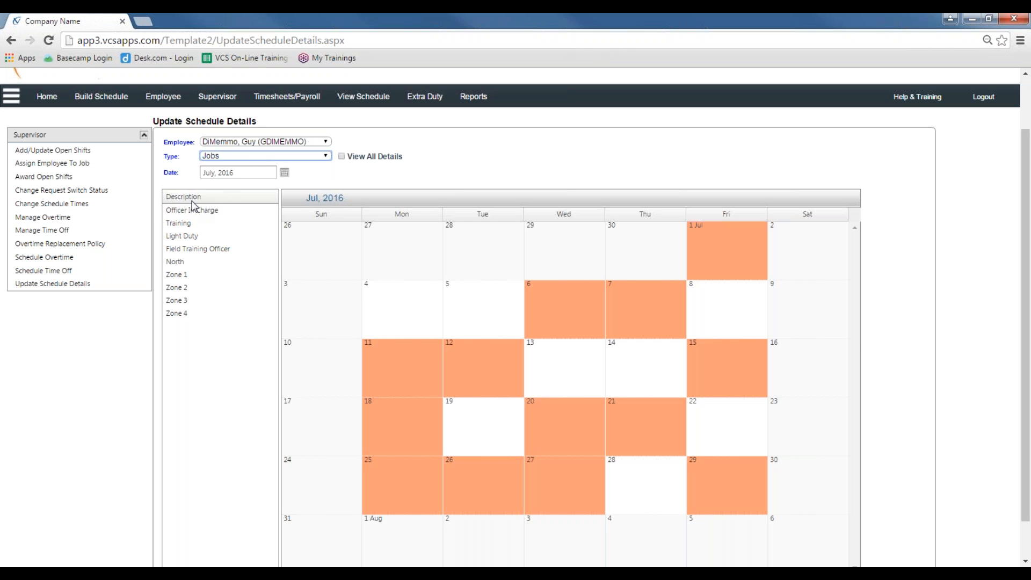
Try to assign the officer's jobs: Zone 1 on July 11, Zone 2 on July 12, Training on July 21 and North on July 29.
left_click(258, 155)
left_click(250, 161)
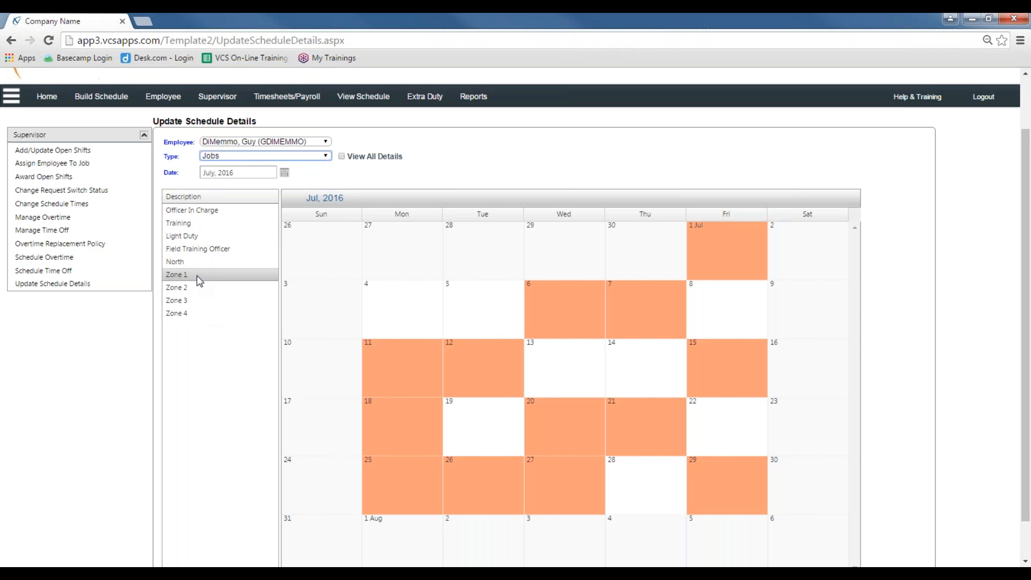
left_click_drag(189, 278, 380, 359)
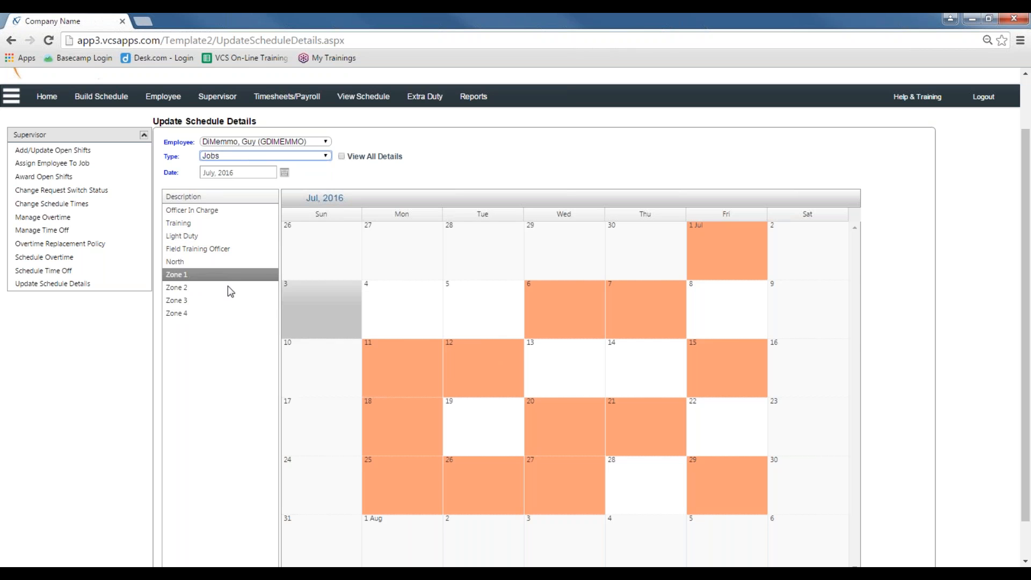
left_click_drag(189, 287, 468, 363)
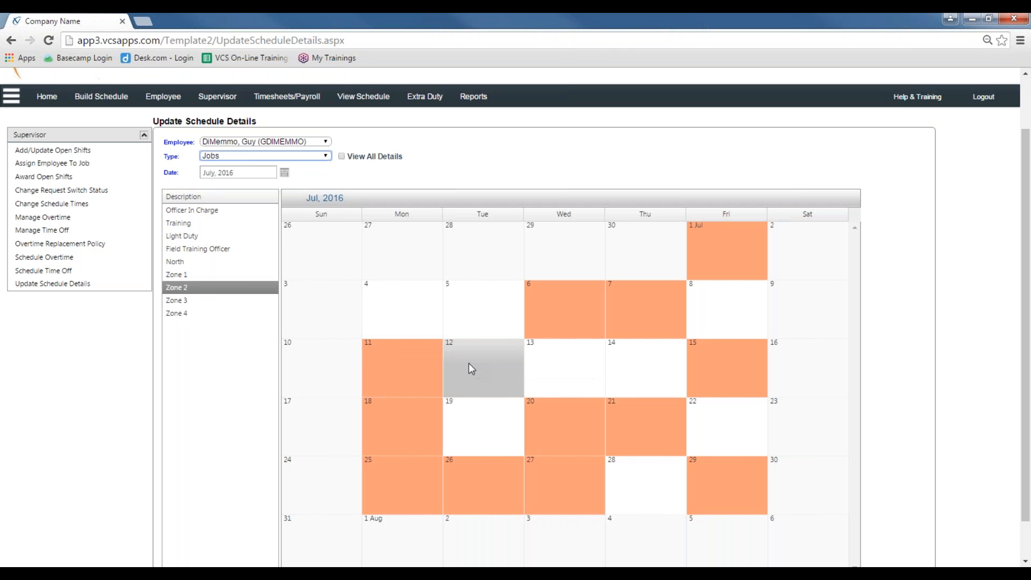
left_click(405, 360)
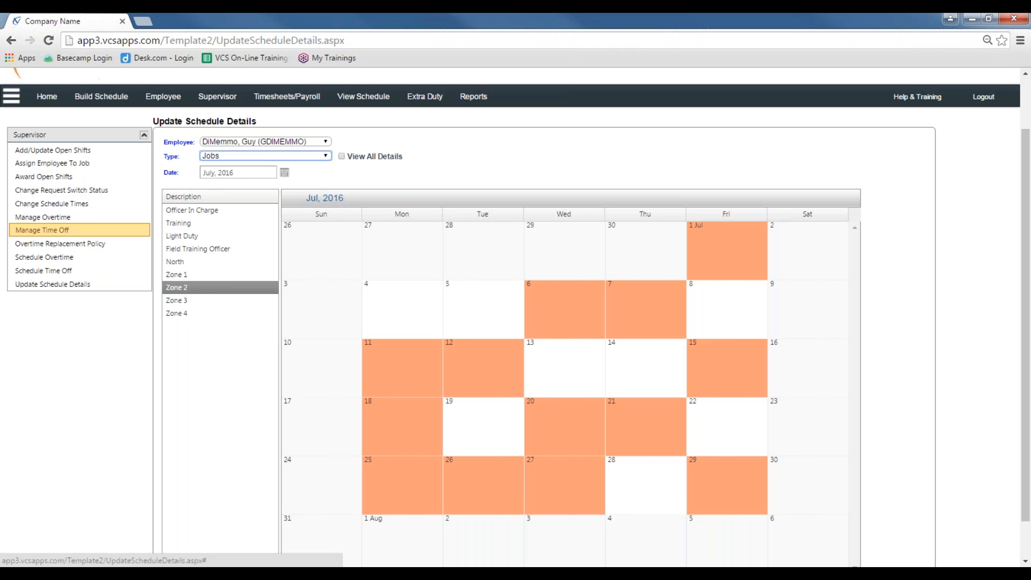
left_click_drag(186, 219, 626, 429)
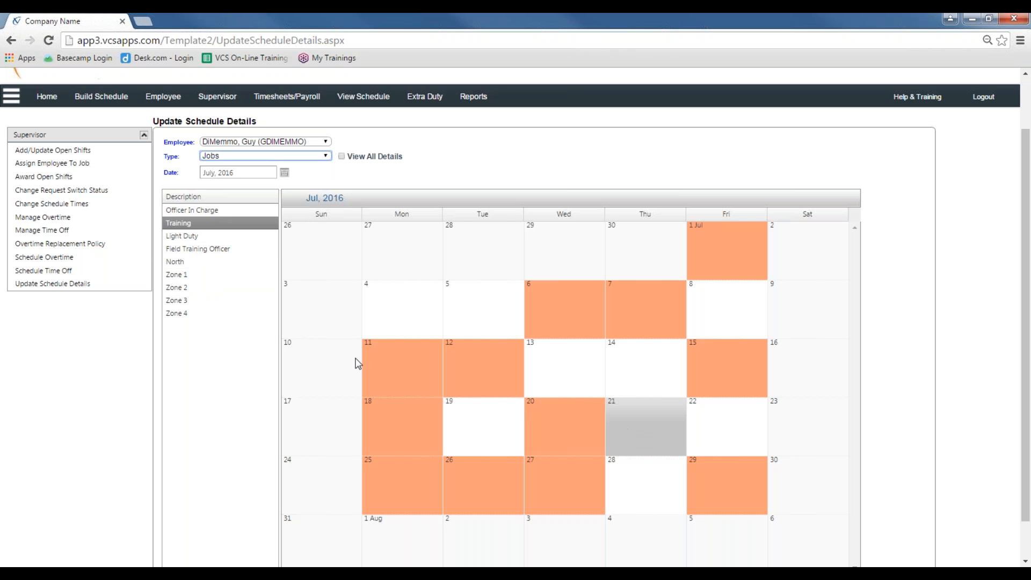
left_click_drag(202, 259, 703, 482)
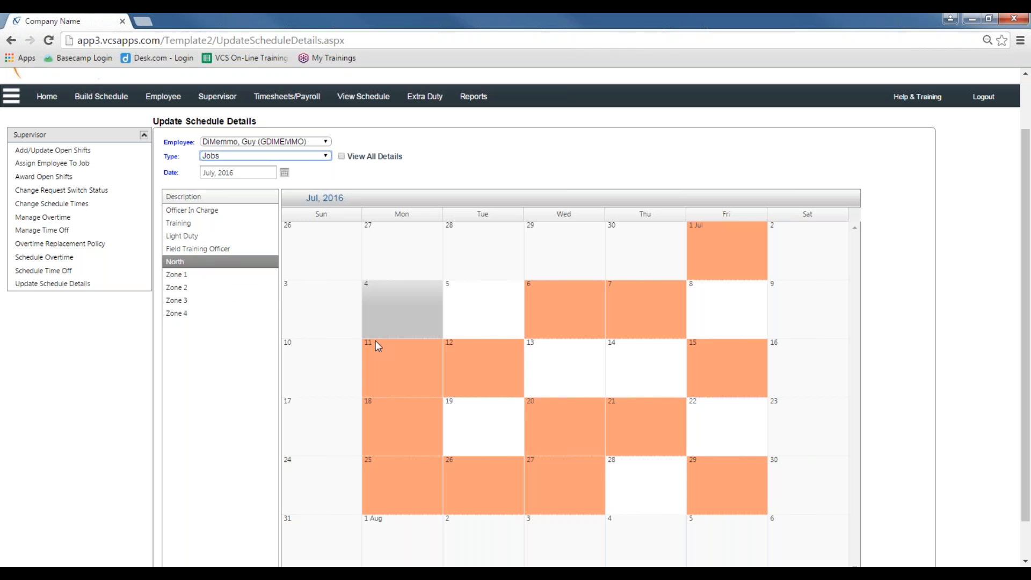
Turn on View All Details and check which items the Car, Radio and AED detail types offer.
left_click(303, 157)
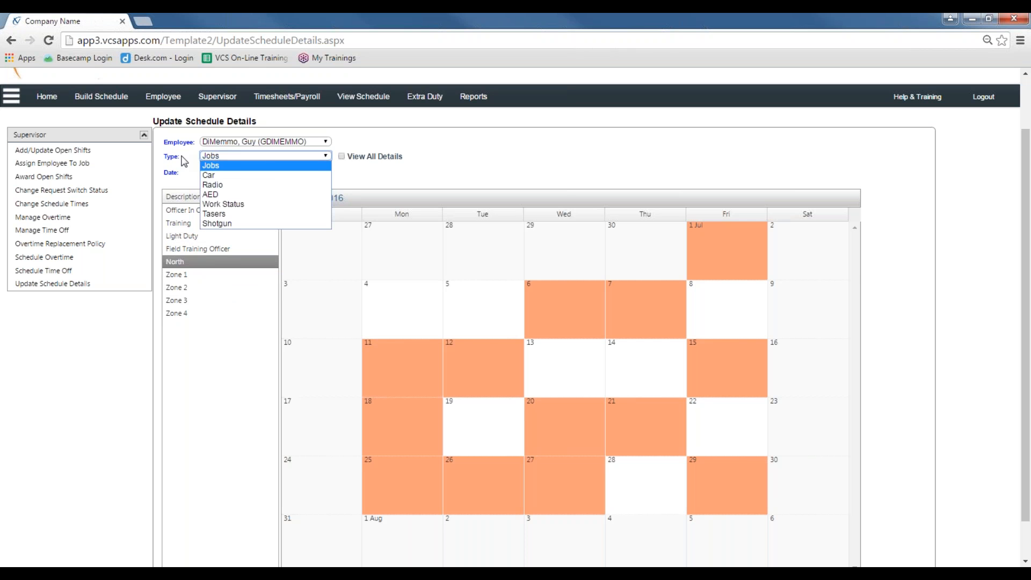
left_click(226, 177)
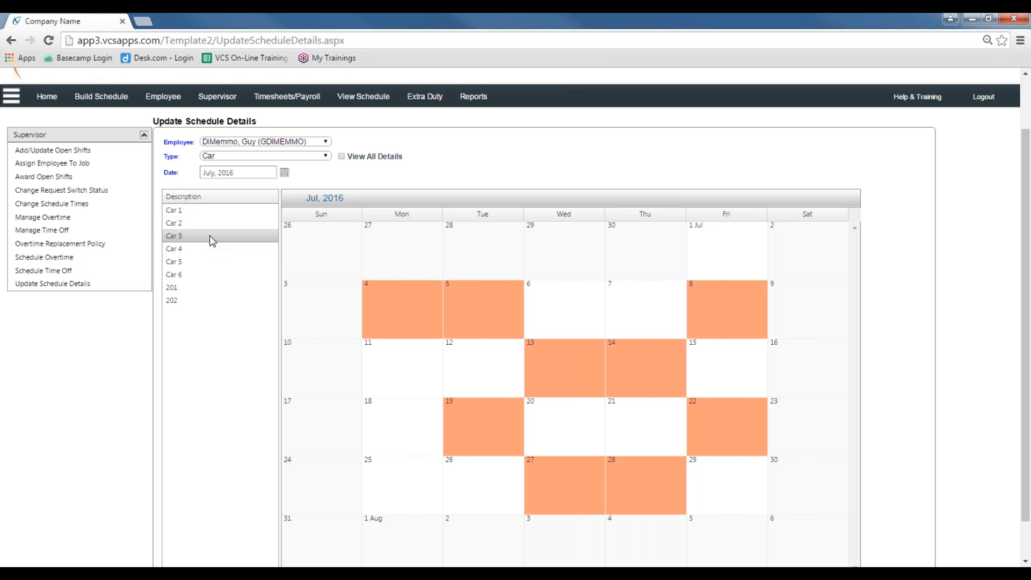
left_click(342, 157)
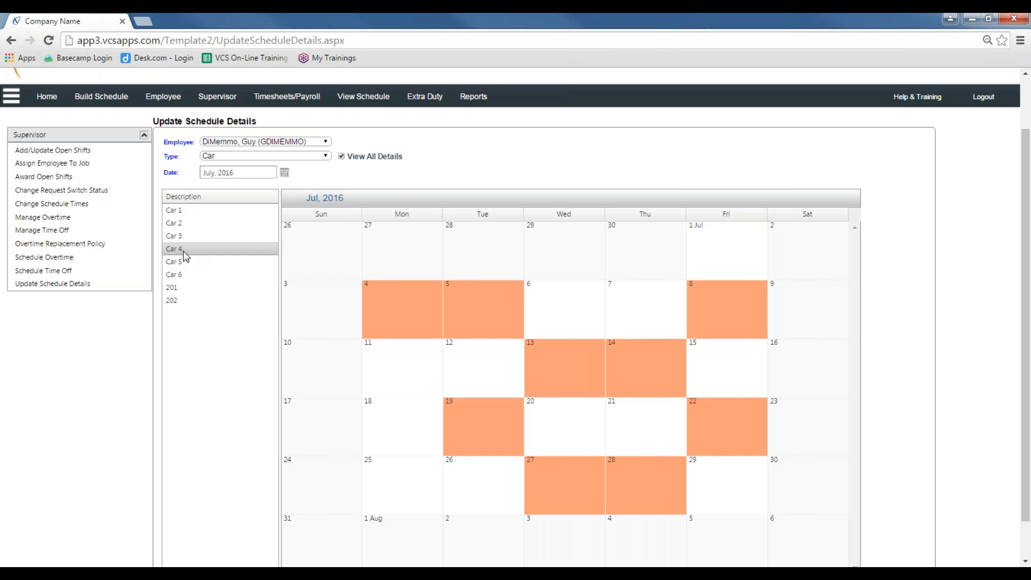
left_click(210, 159)
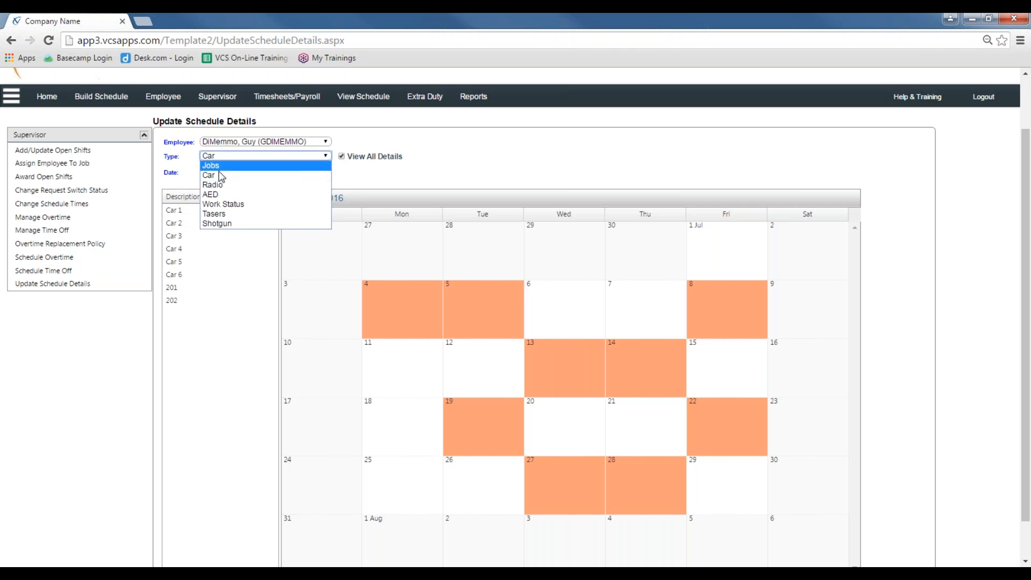
left_click(223, 186)
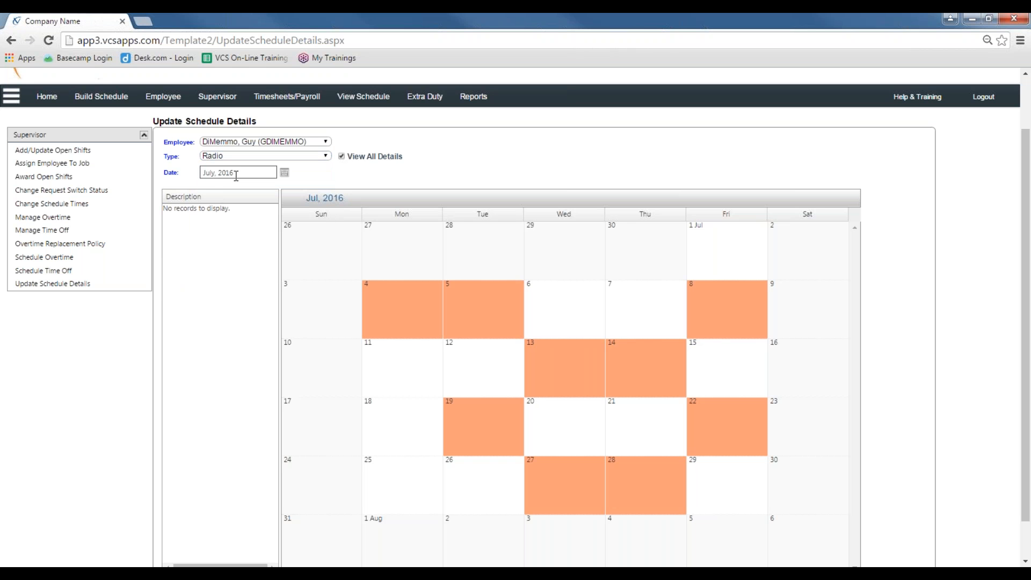
left_click(286, 159)
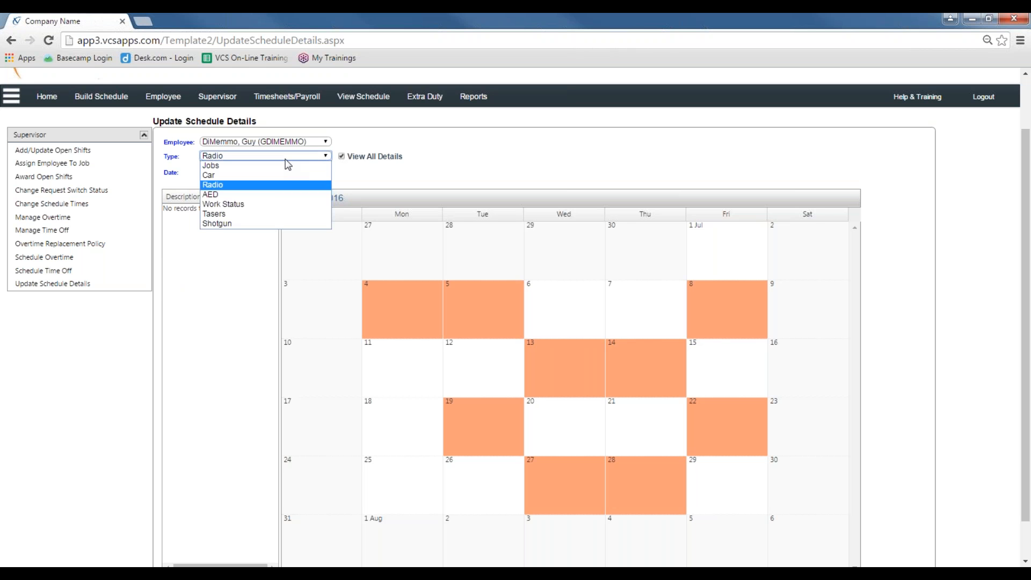
left_click(260, 195)
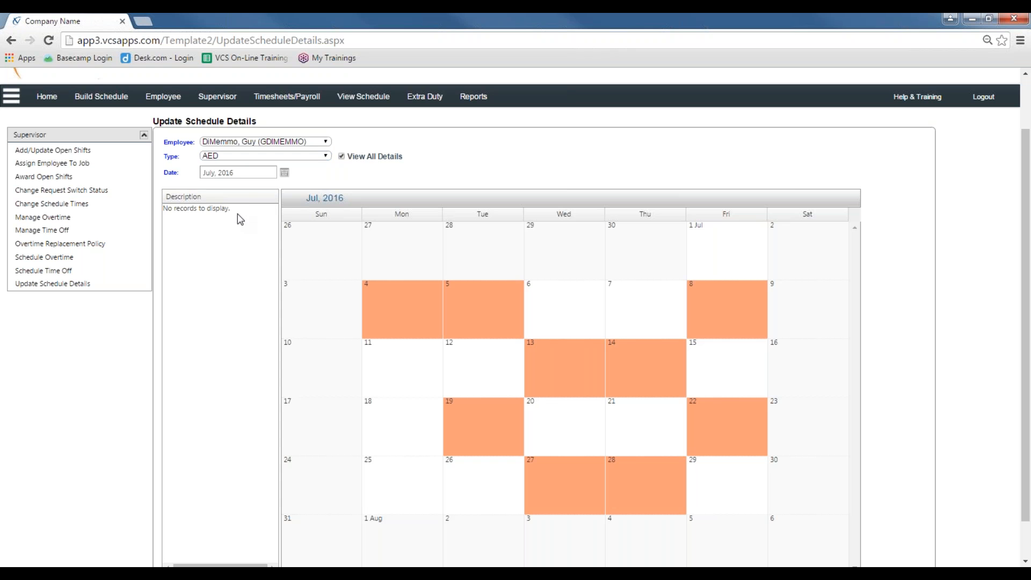
Switch the detail type to Tasers and assign Taser 1 to July 4 and Taser 2 to July 5.
left_click(316, 158)
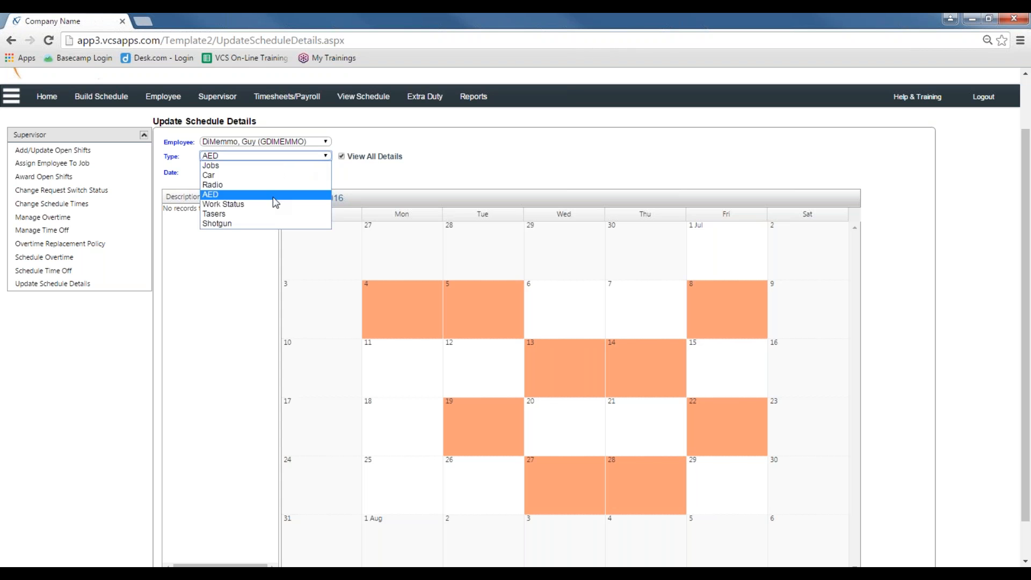
left_click(249, 214)
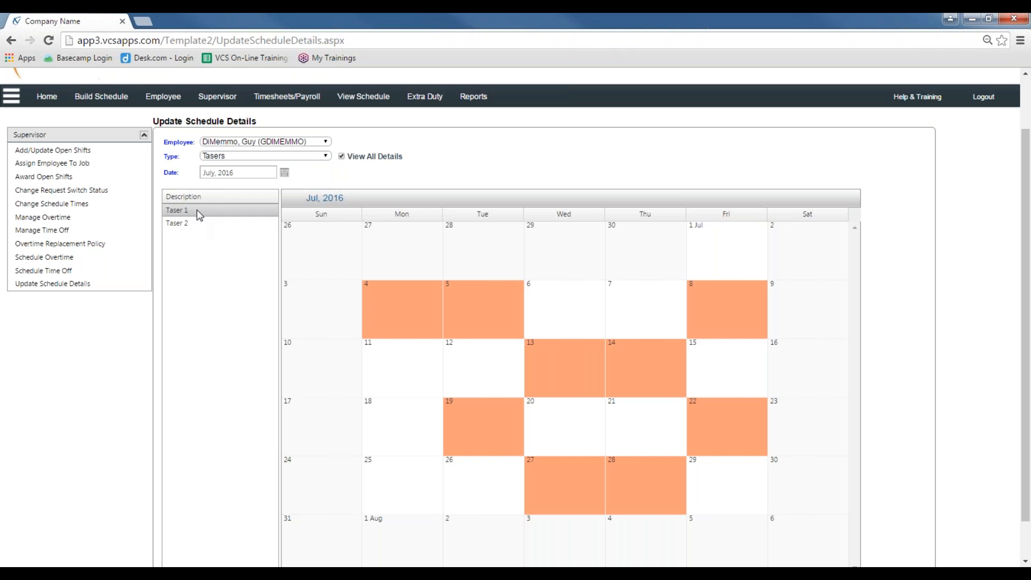
left_click_drag(217, 214, 403, 308)
left_click_drag(193, 223, 469, 310)
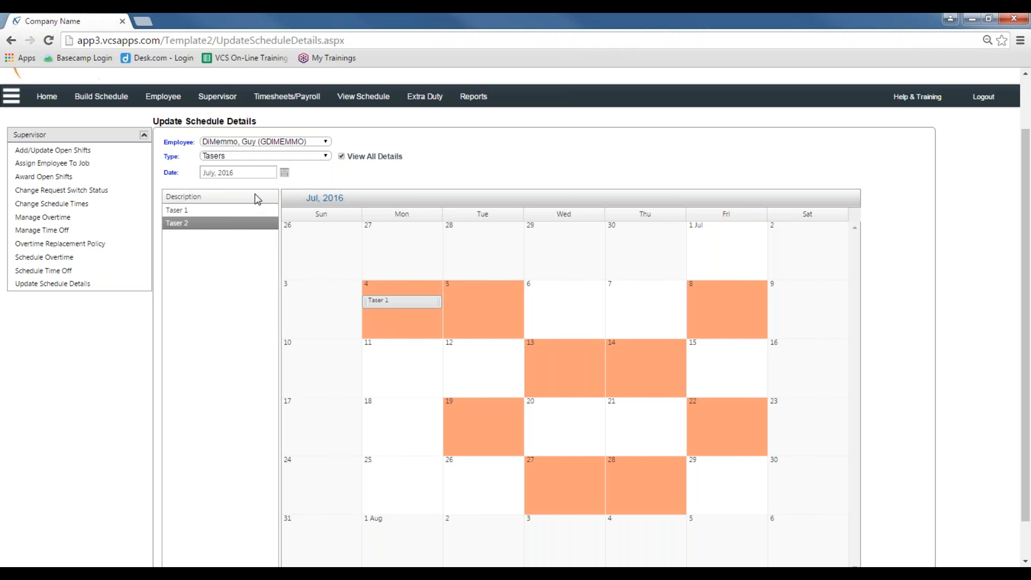
Check the Shotgun detail type and, under Car, try to assign Car 3 to July 13 and Car 6 to July 14.
left_click(323, 156)
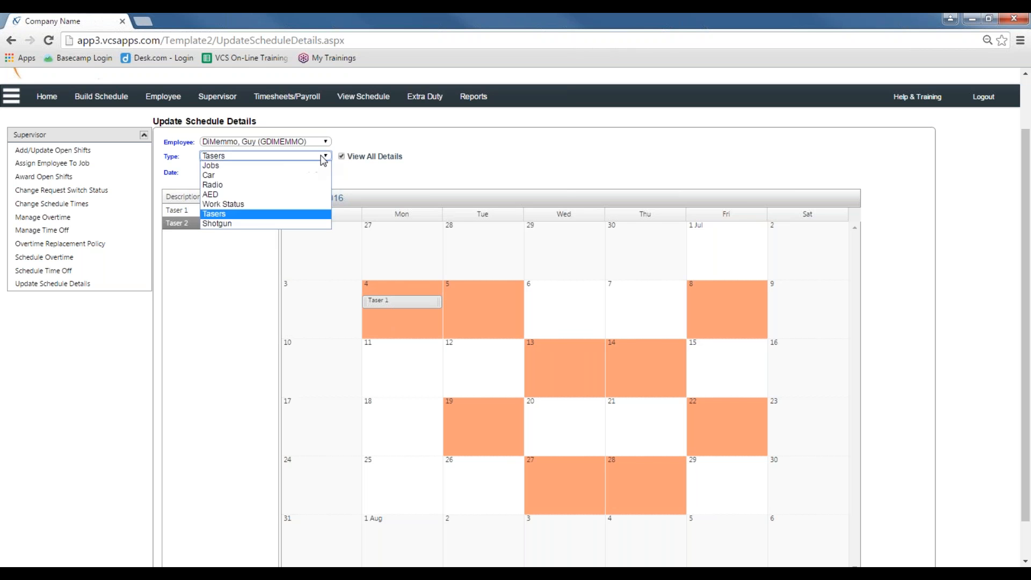
left_click(257, 223)
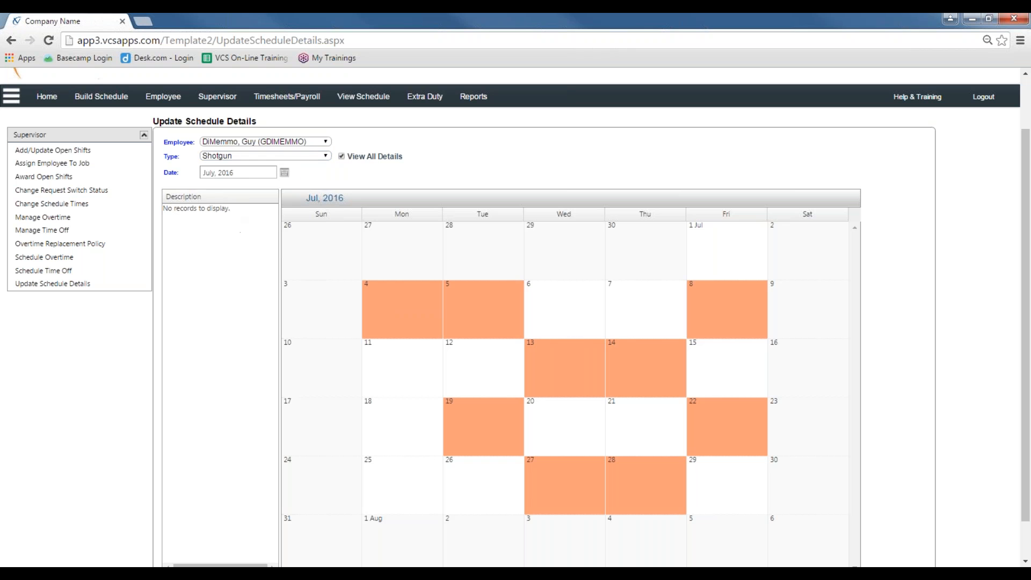
left_click(285, 156)
left_click(281, 173)
left_click_drag(212, 232, 530, 353)
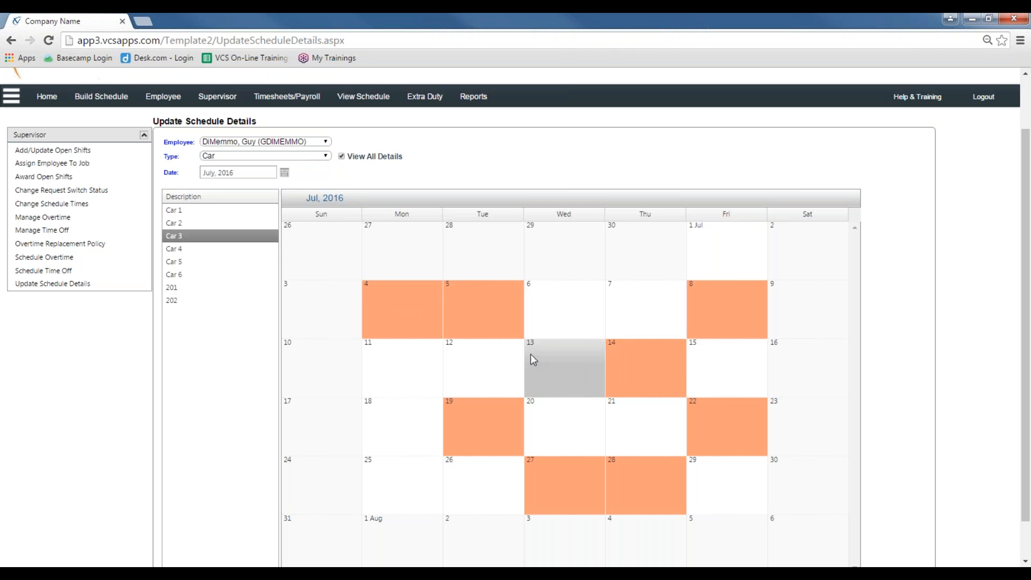
left_click_drag(198, 275, 652, 371)
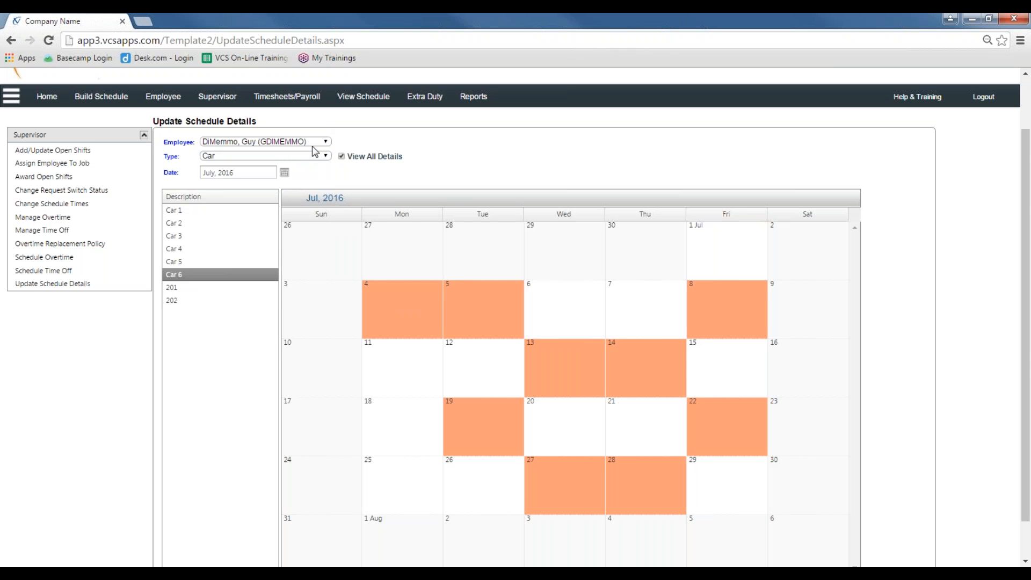
View the daily schedules for 7/14/2016 and 7/29/2016.
scroll(206, 274, "down", 1)
scroll(290, 185, "up", 2)
mouse_move(364, 161)
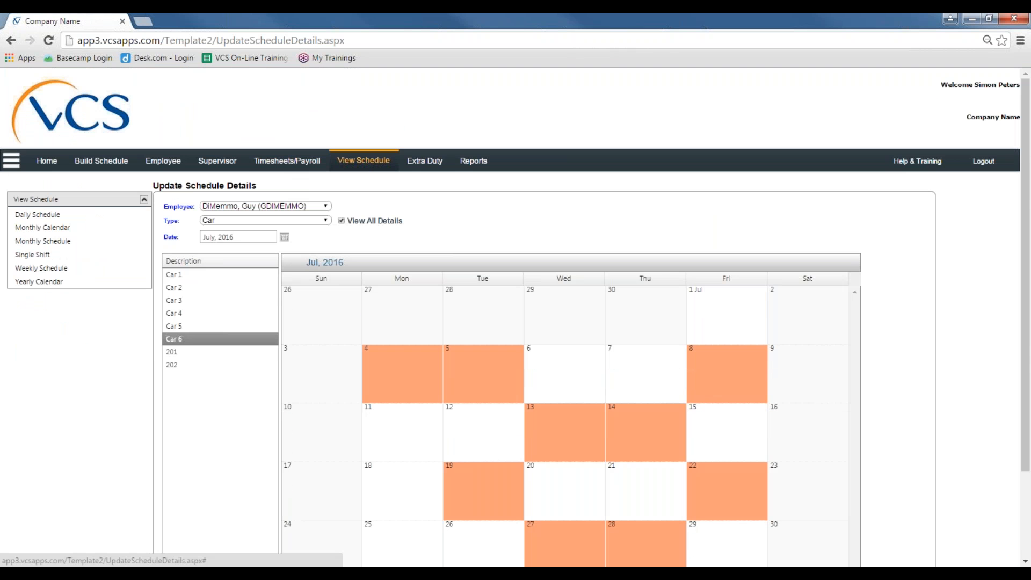
left_click(73, 220)
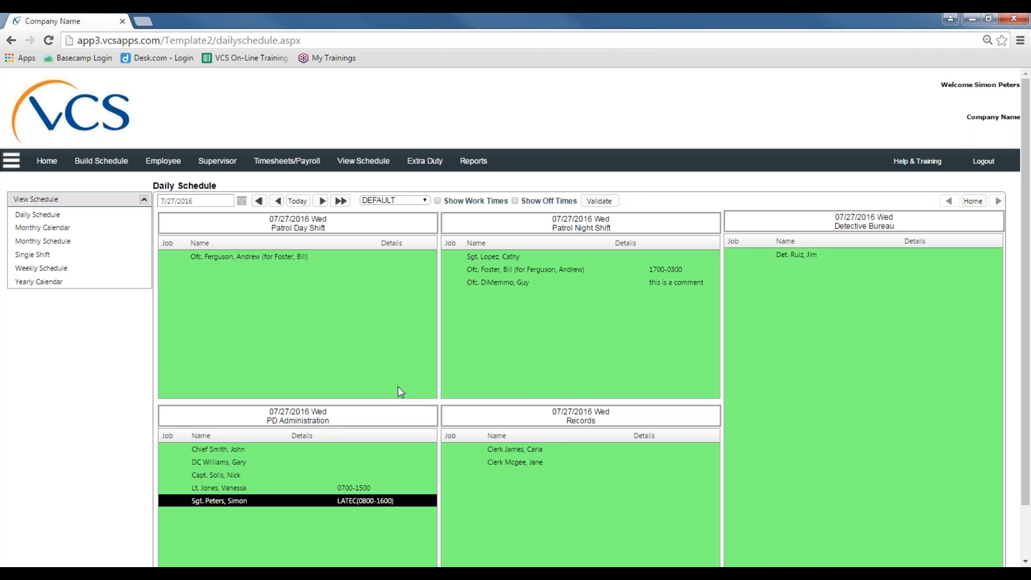
left_click(242, 201)
left_click(190, 265)
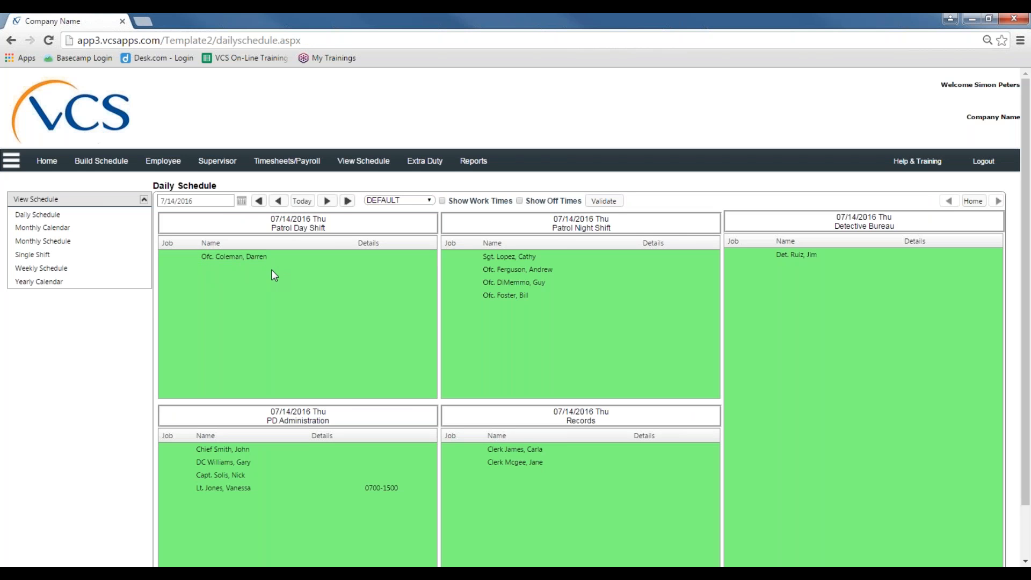
left_click(241, 201)
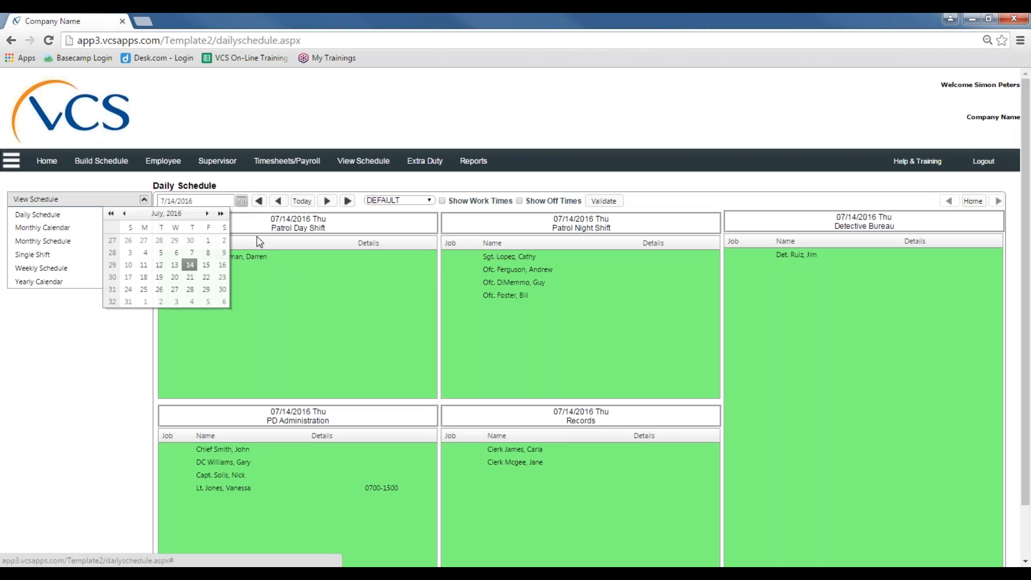
left_click(207, 289)
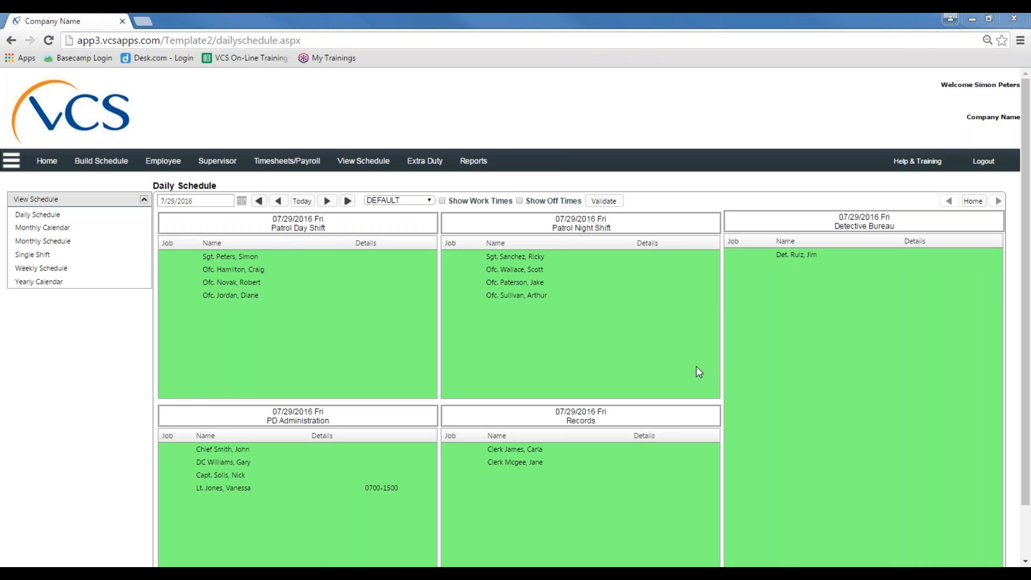
Open the Employee Statistical Report.
left_click(473, 161)
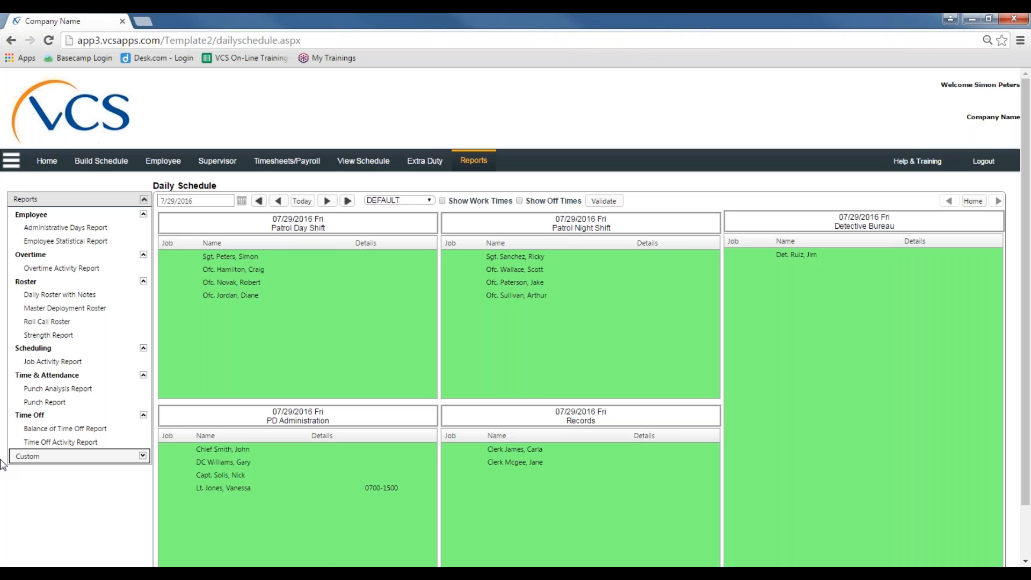
left_click(68, 241)
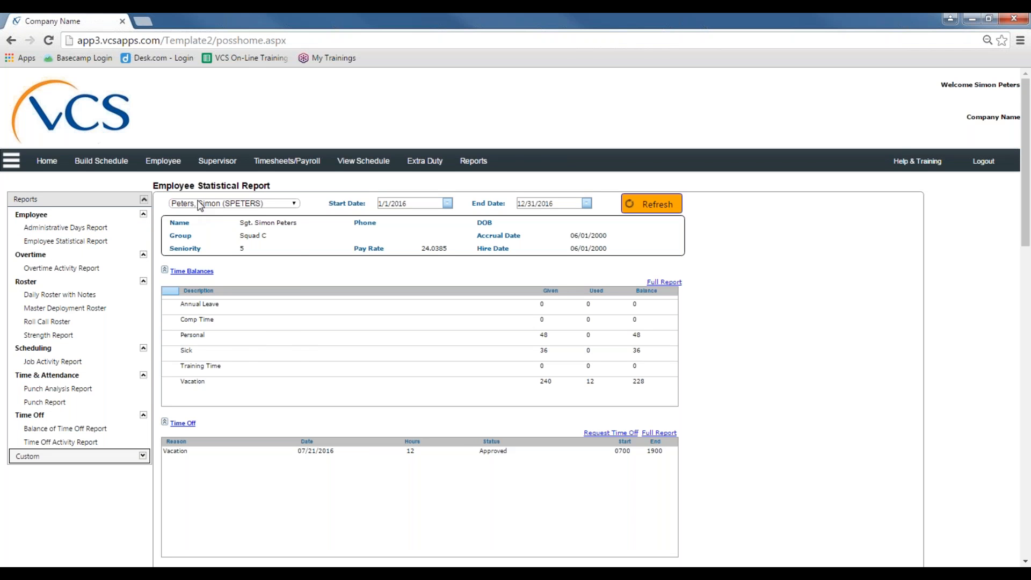
Check the employee choices and review the Time Balances, Time Off, Overtime / Additional Hours Worked and Administrative Days Log sections.
left_click(246, 205)
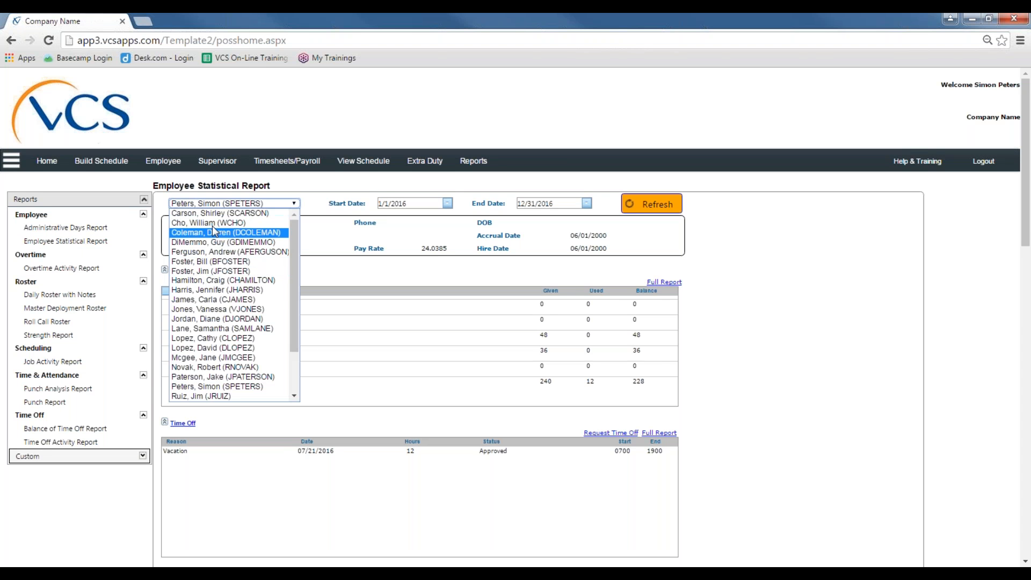
left_click(329, 270)
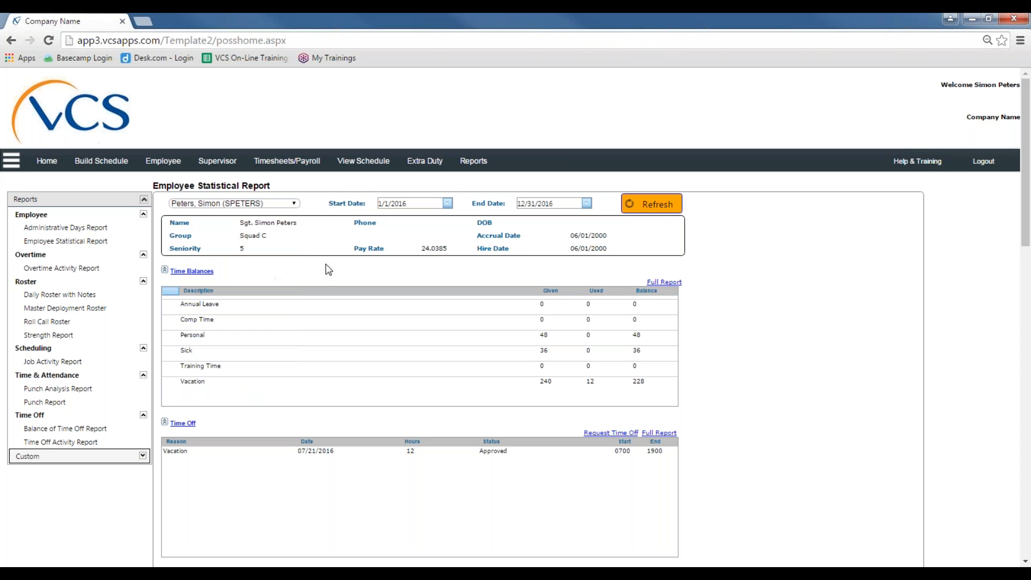
scroll(324, 267, "down", 1)
scroll(319, 266, "down", 1)
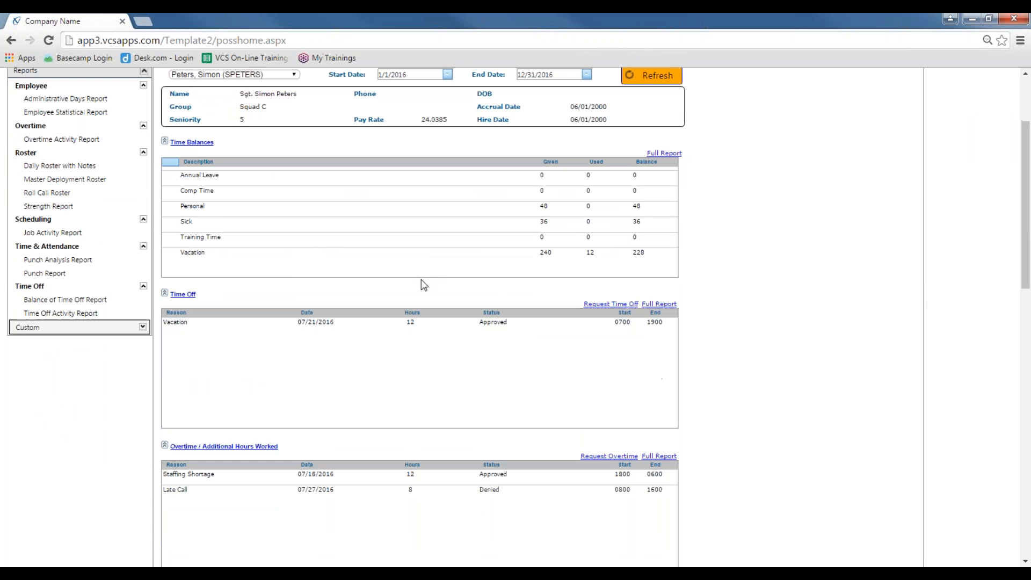
scroll(528, 279, "up", 1)
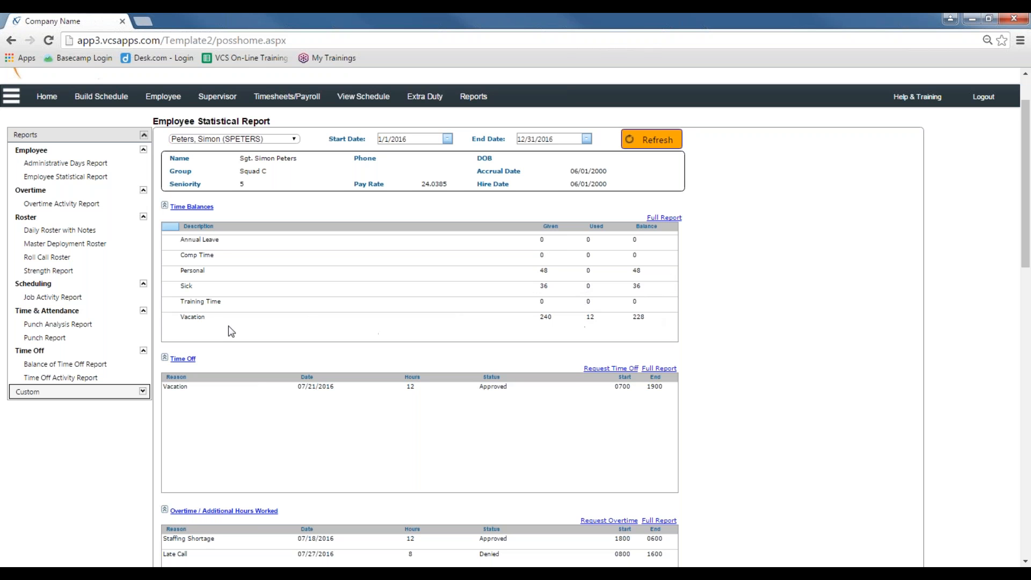
scroll(207, 302, "down", 3)
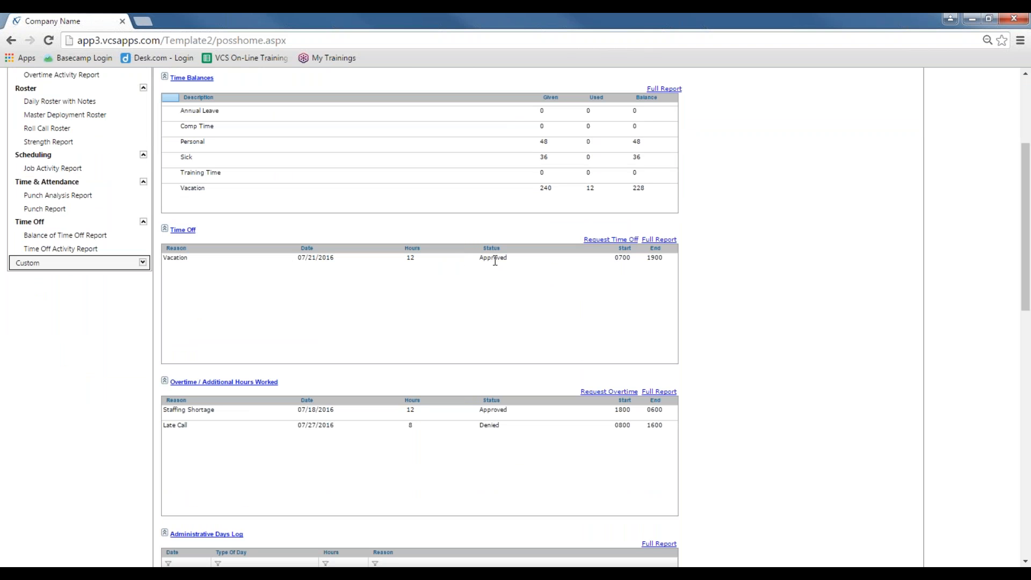
scroll(473, 274, "down", 1)
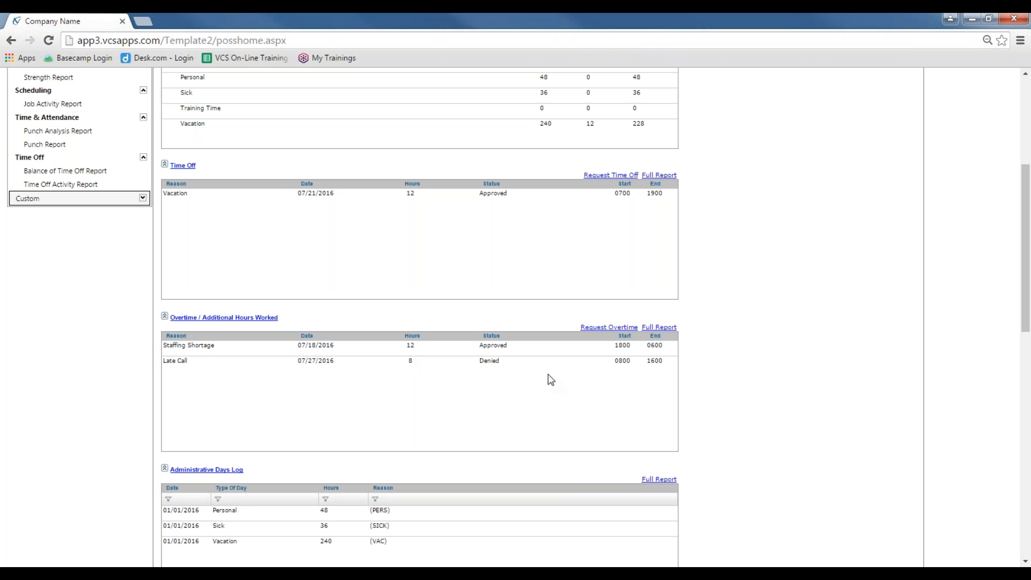
scroll(499, 365, "down", 3)
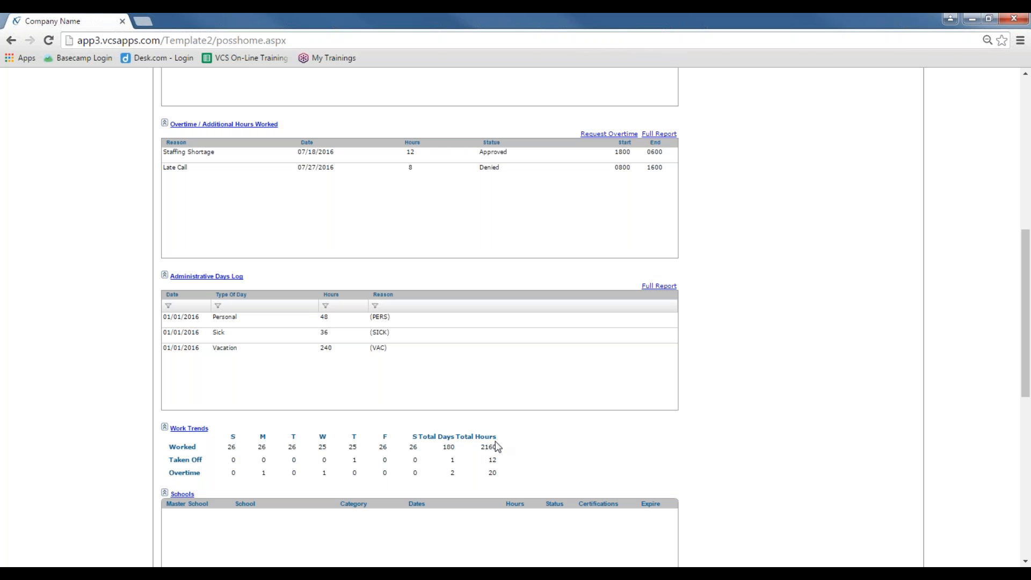
Examine the total hours in Work Trends and review the Schools, Extra Duty, Court and Time Sell Back sections of the report.
left_click_drag(481, 448, 489, 478)
left_click(492, 473)
scroll(449, 467, "down", 8)
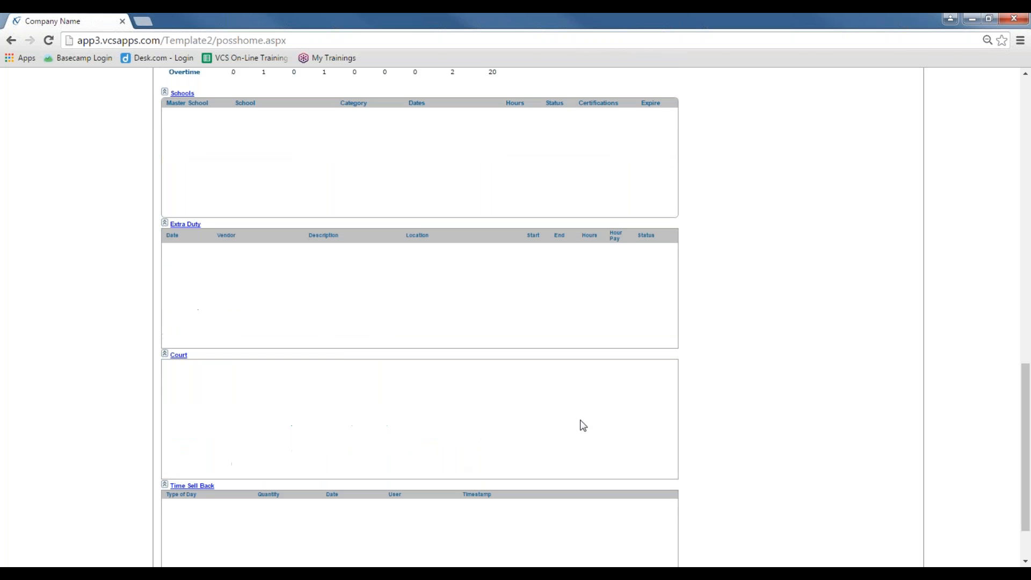
scroll(364, 329, "up", 4)
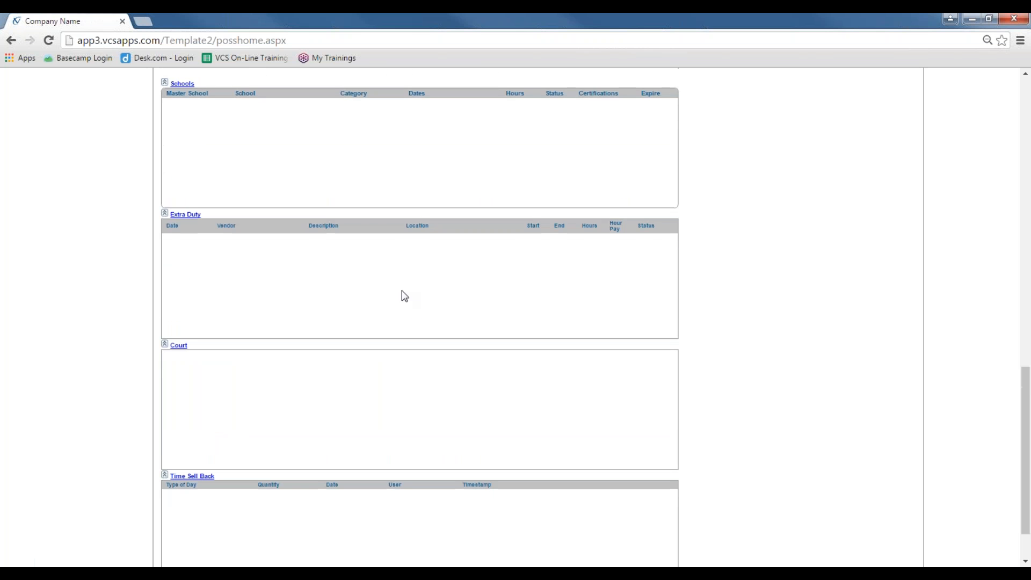
scroll(398, 365, "up", 3)
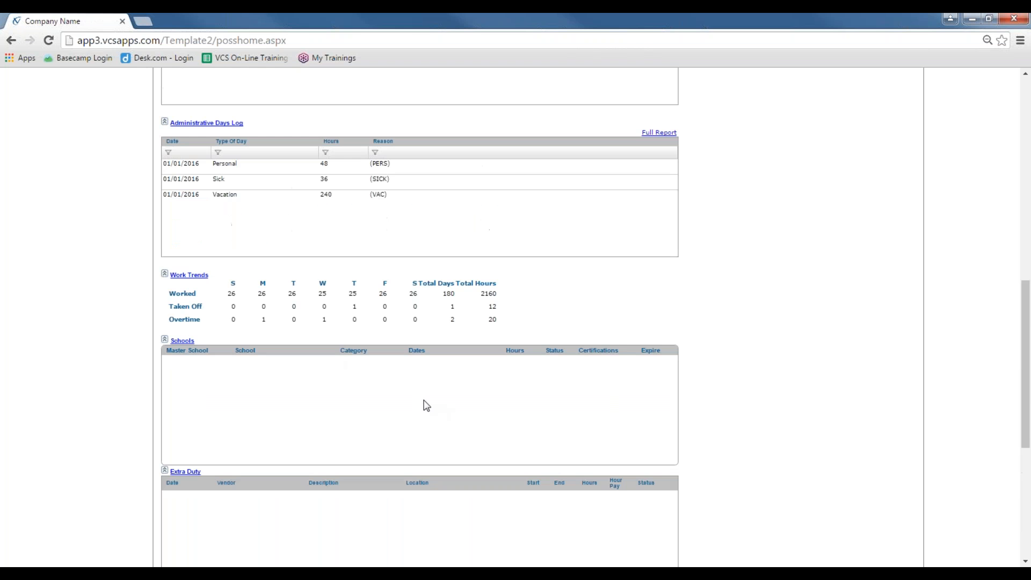
scroll(424, 404, "up", 3)
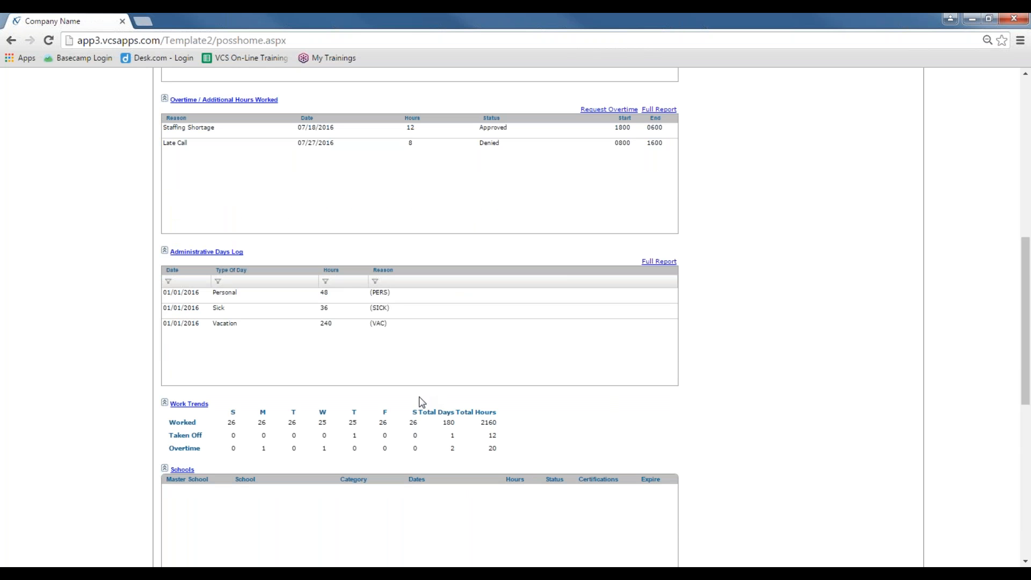
scroll(414, 401, "down", 3)
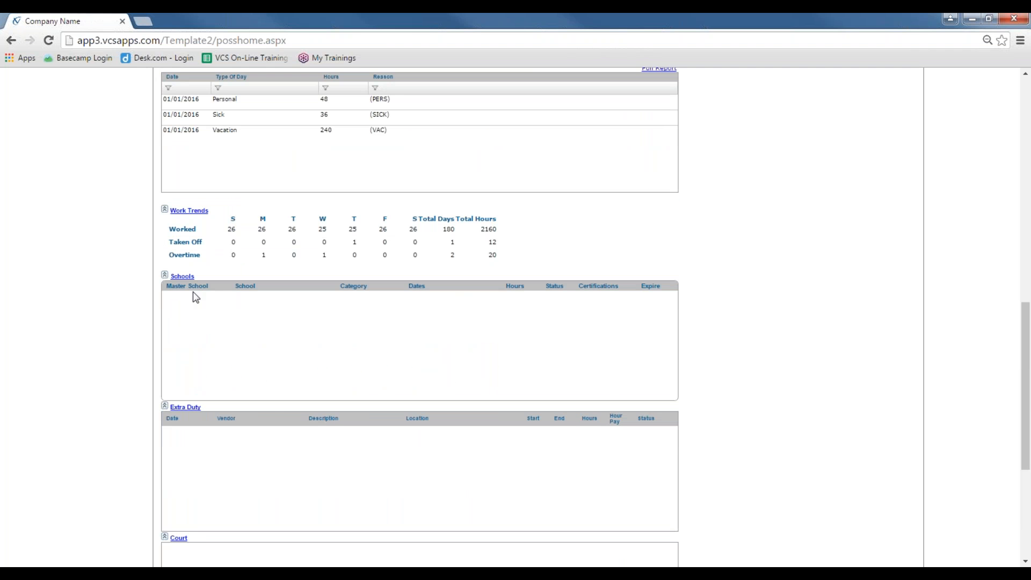
scroll(465, 388, "up", 3)
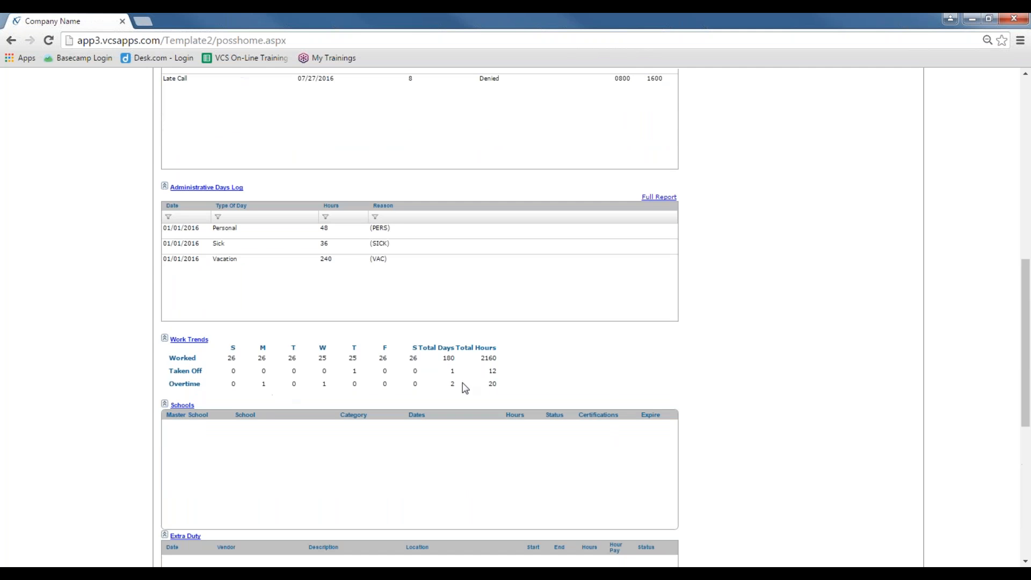
scroll(465, 388, "up", 10)
scroll(381, 348, "up", 2)
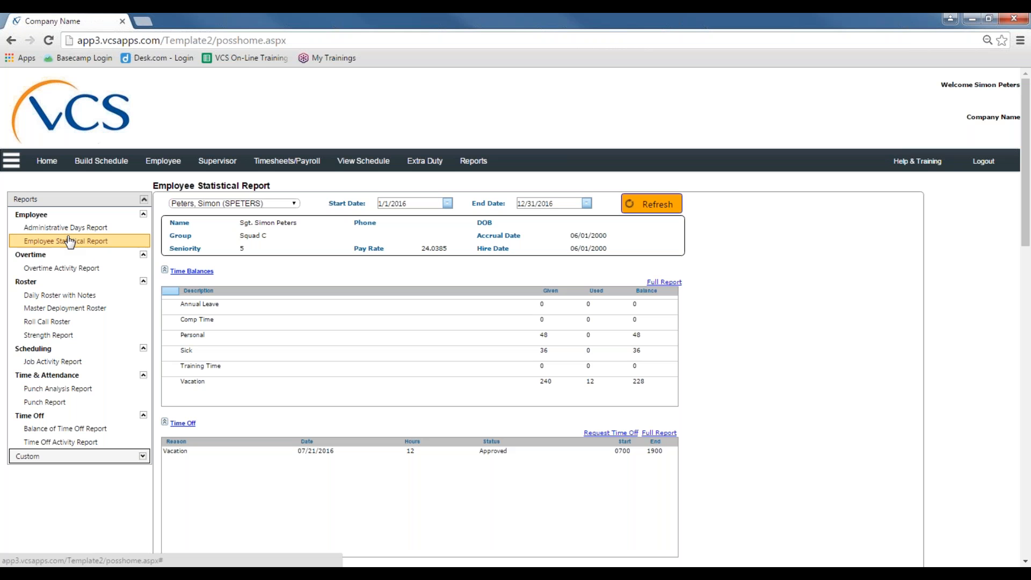
Open the Overtime Activity Report and include all active employees in its employee filter.
left_click(78, 268)
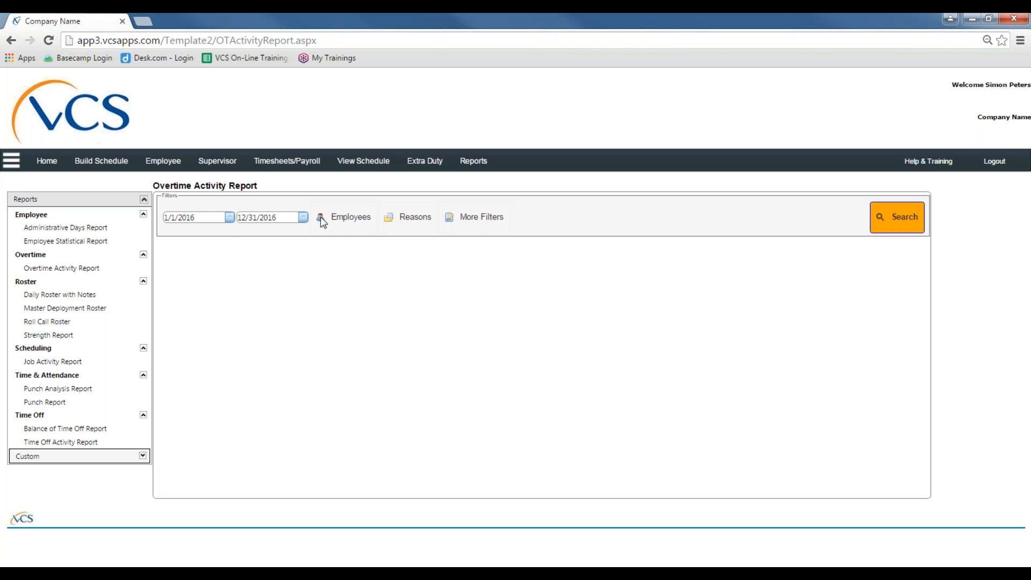
left_click(344, 224)
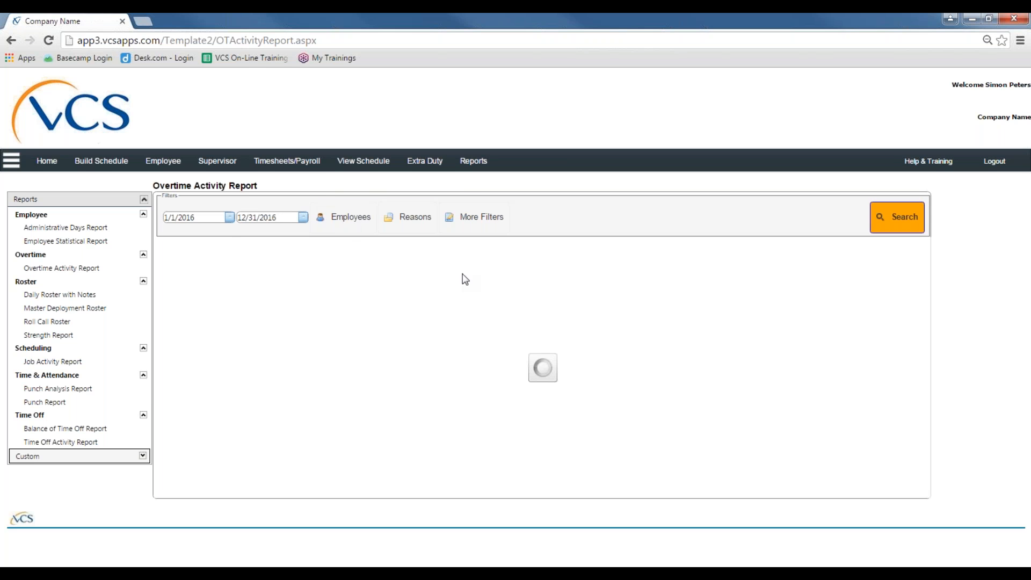
scroll(381, 264, "down", 3)
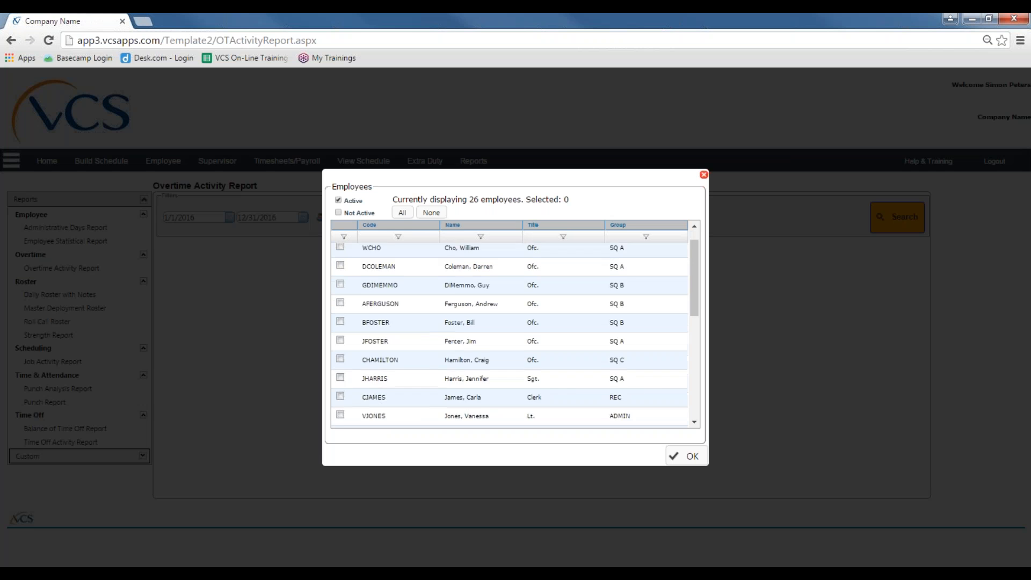
scroll(391, 295, "down", 2)
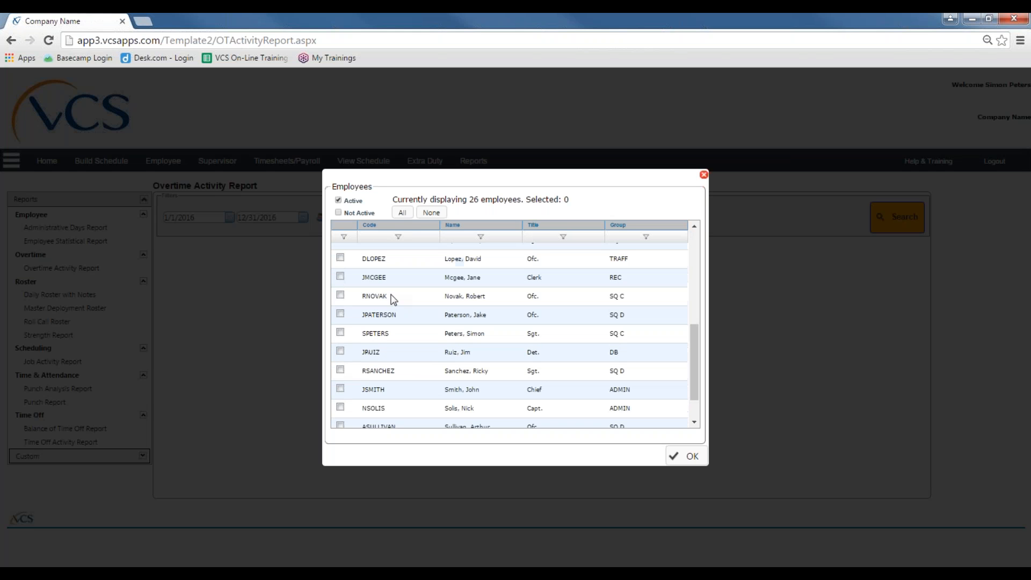
left_click(402, 212)
left_click(690, 456)
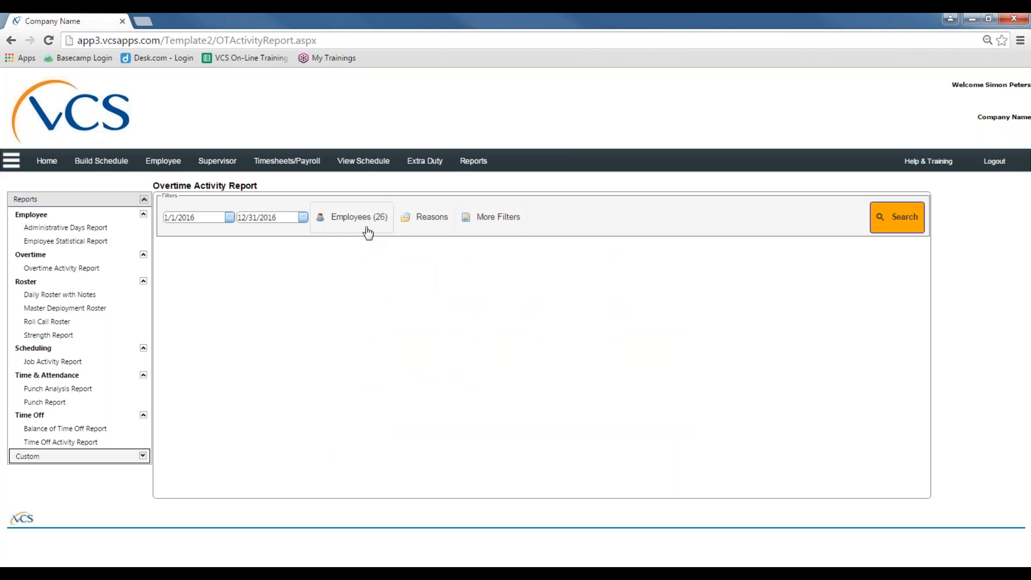
Include all overtime reasons in the report's reason filter.
left_click(429, 231)
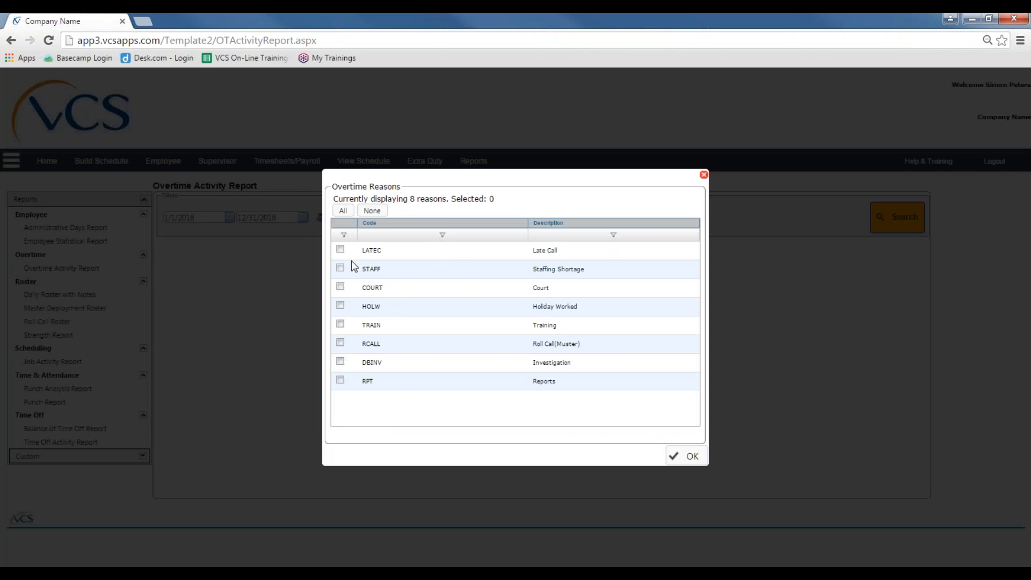
left_click(340, 250)
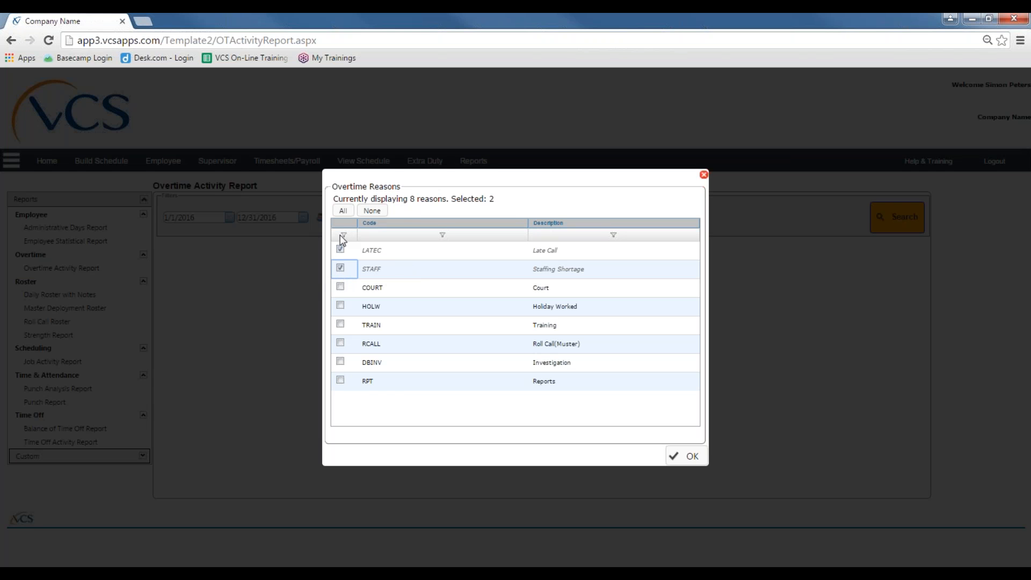
left_click(345, 212)
left_click(688, 456)
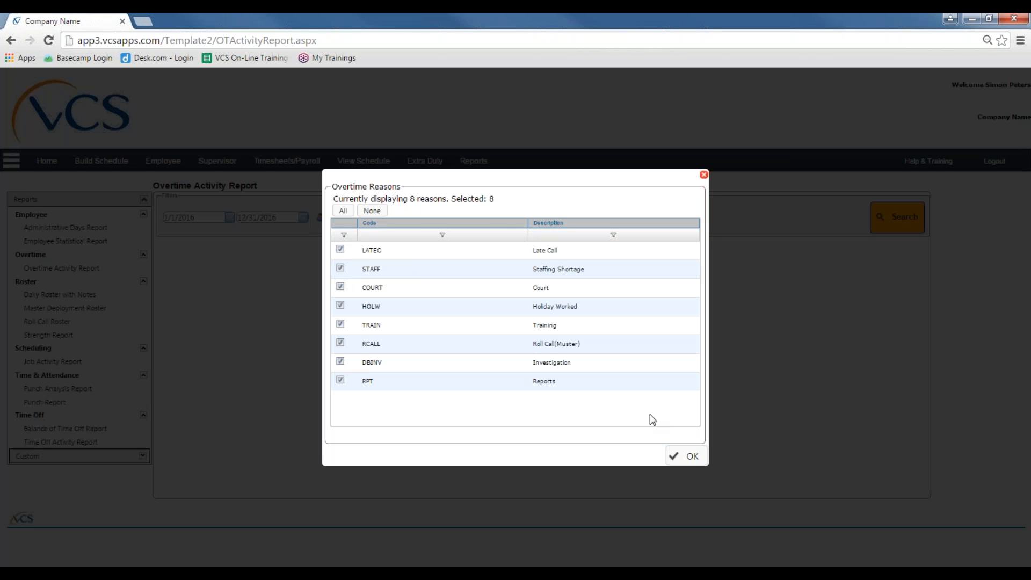
Check the payment types among the additional filters without choosing any, and run the overtime search for 1/1/2016 to 12/31/2016.
left_click(517, 223)
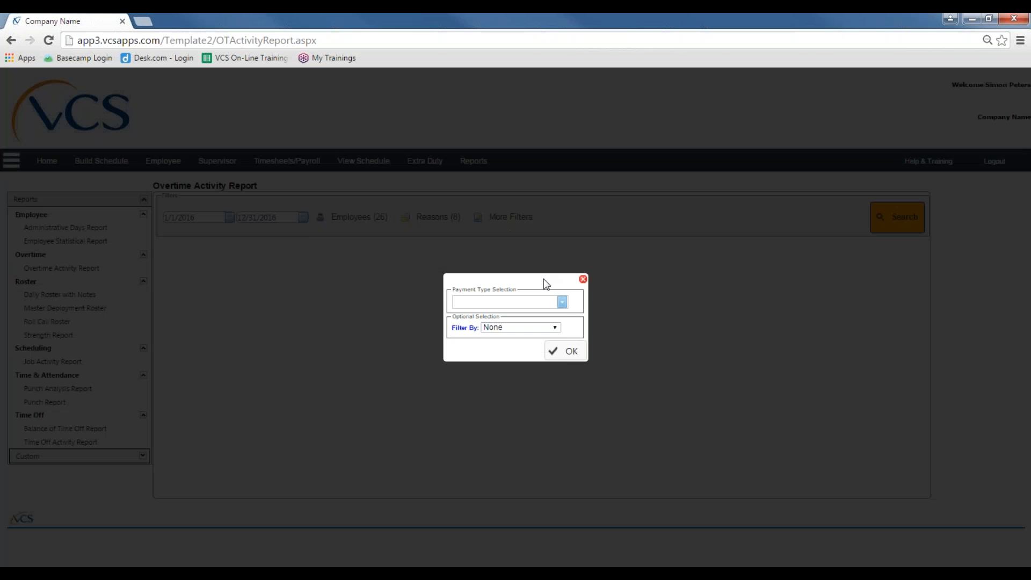
left_click(562, 302)
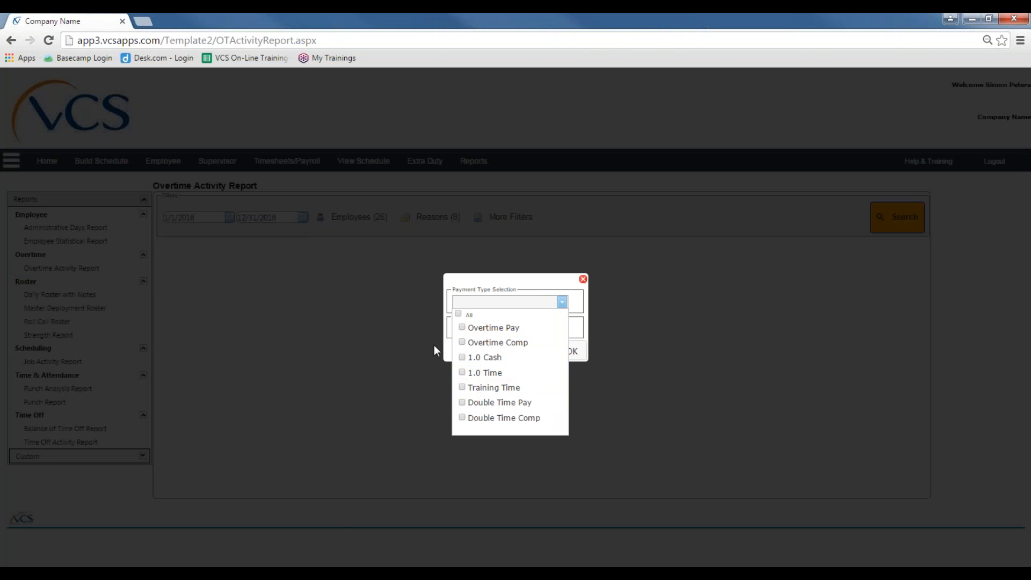
left_click(582, 279)
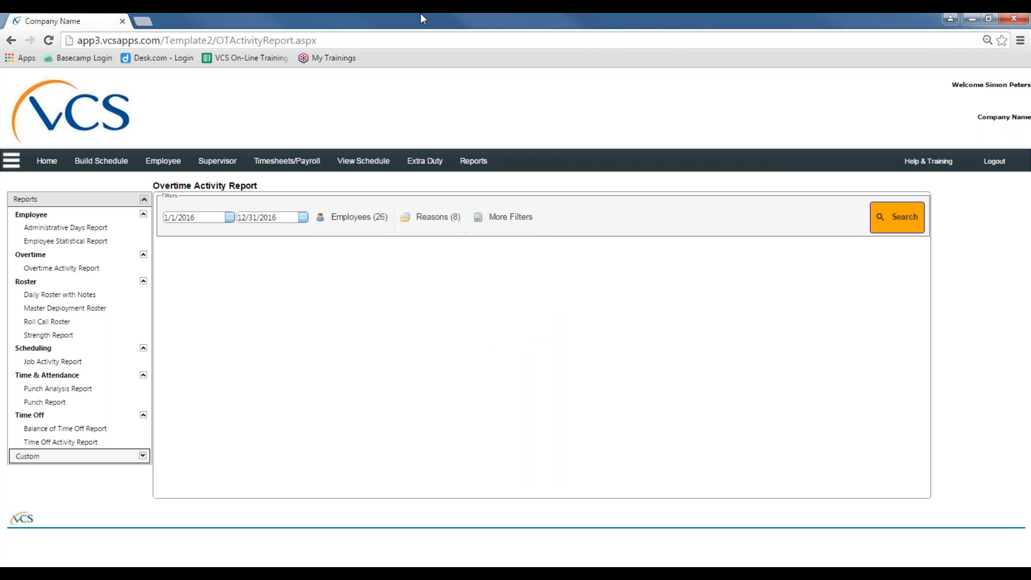
left_click(905, 217)
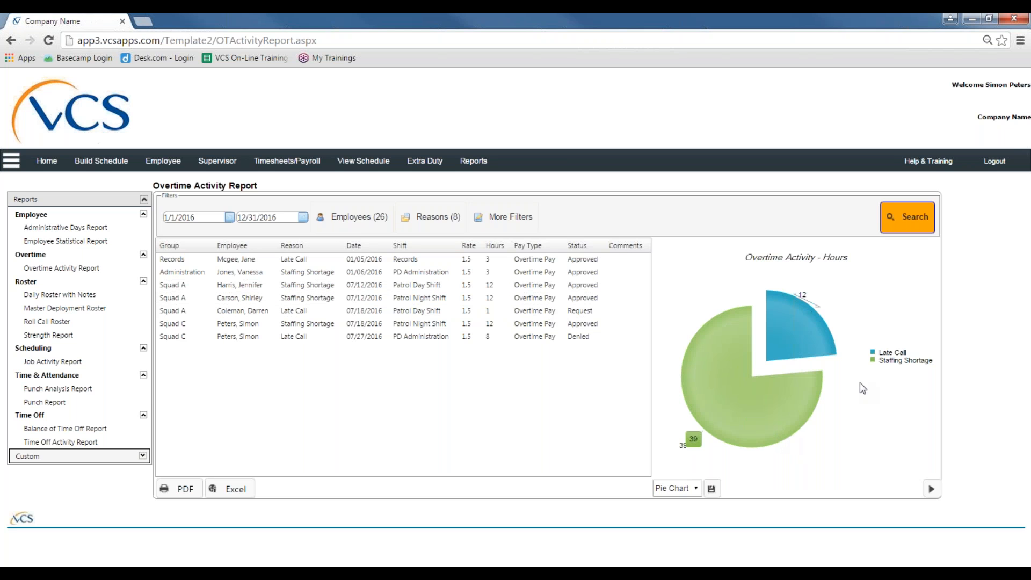
Examine the slices of the overtime hours chart and change the chart type to Bar Graph.
mouse_move(819, 361)
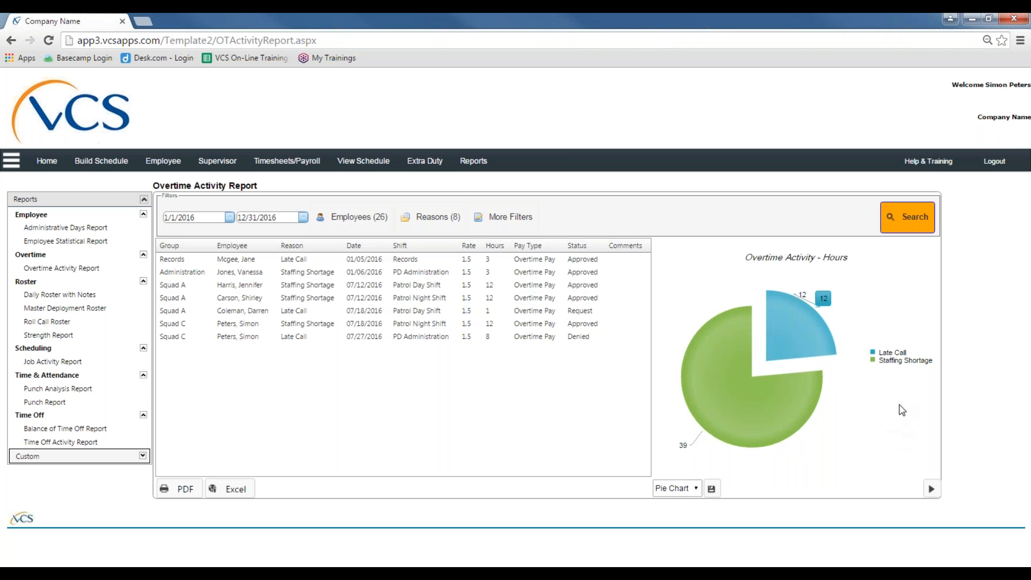
mouse_move(735, 426)
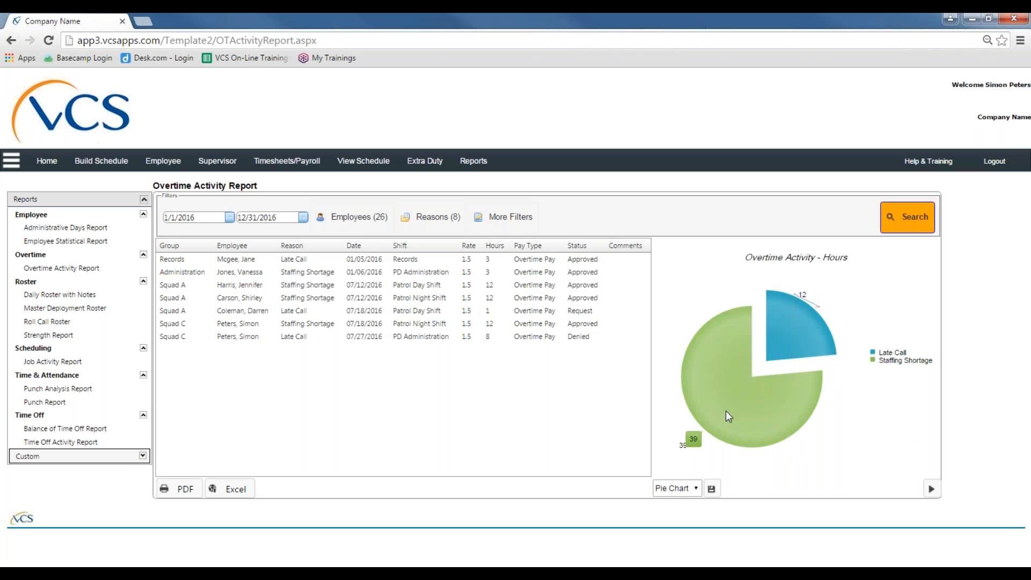
mouse_move(791, 332)
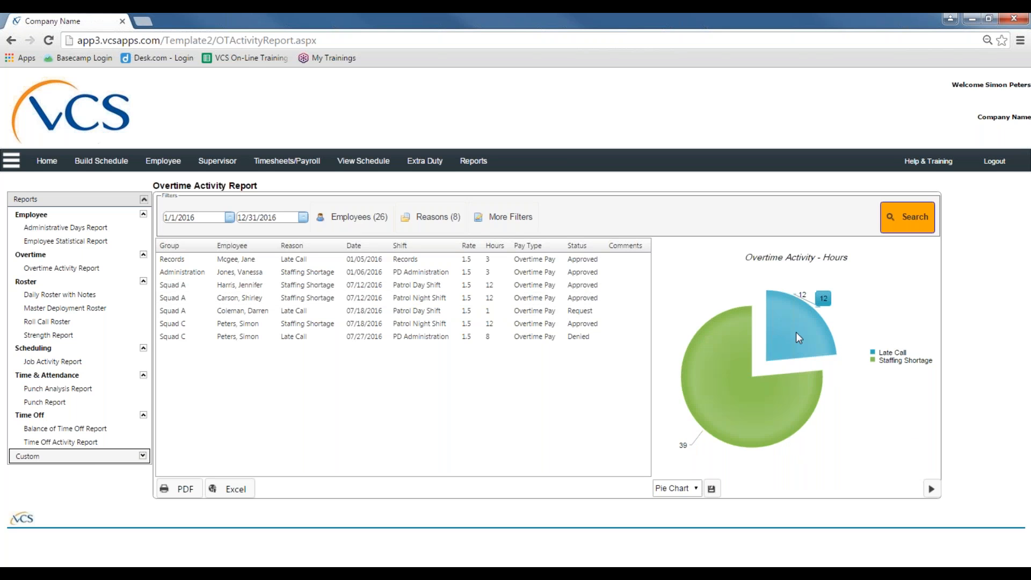
left_click(695, 488)
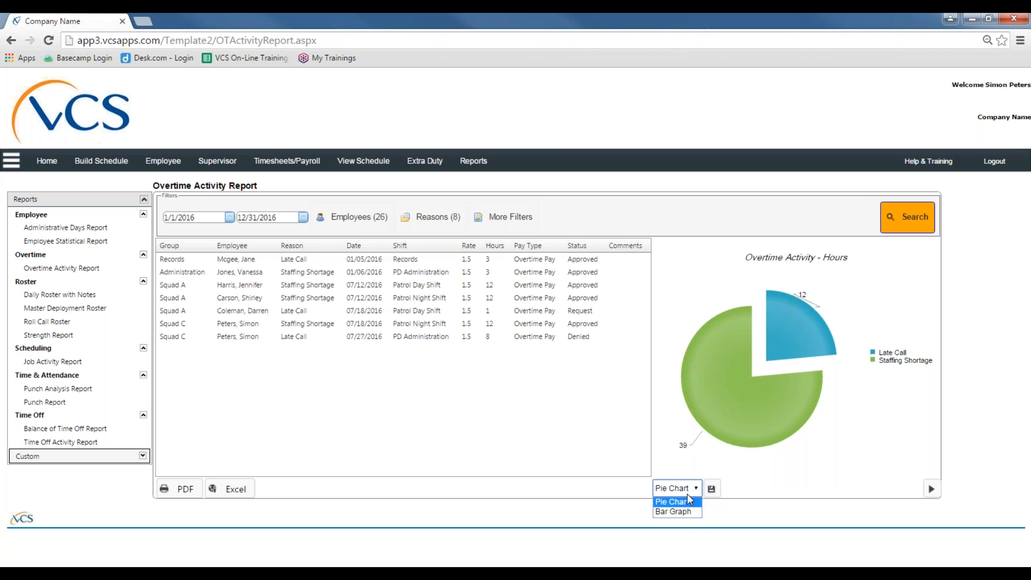
left_click(678, 512)
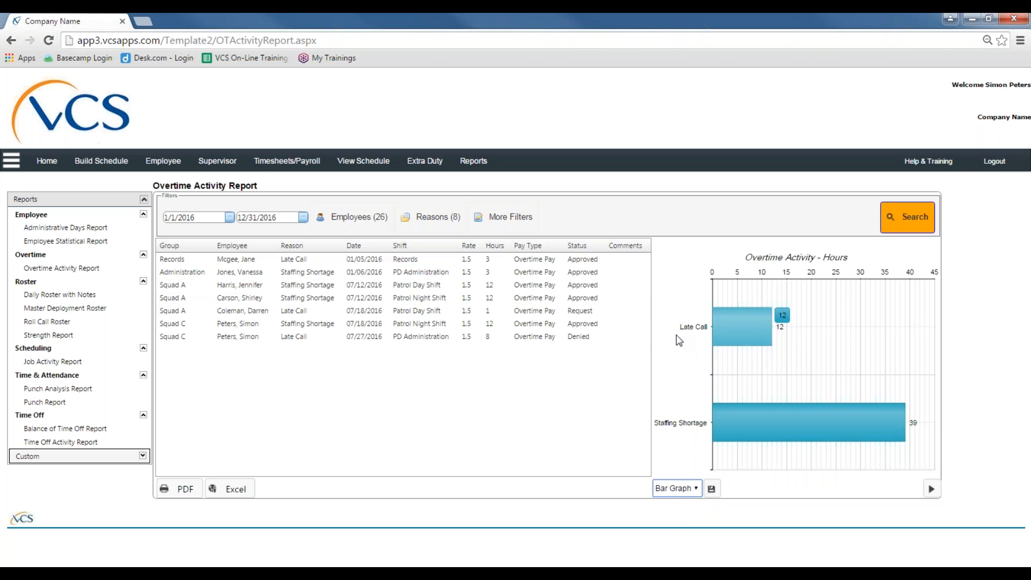
Check the available chart types, keep Bar Graph, and hide the overtime chart before showing it again beside the table.
left_click(685, 491)
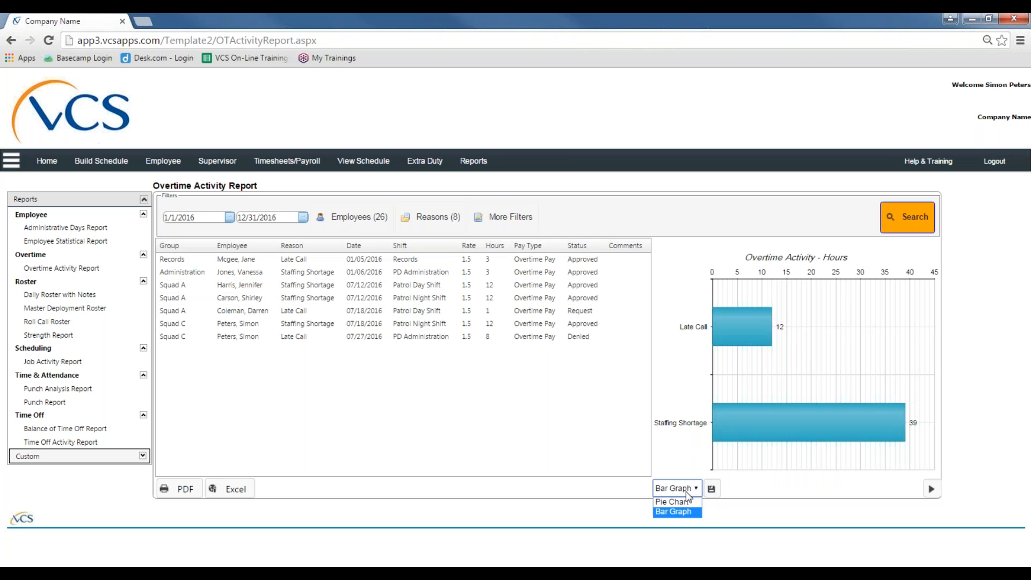
left_click(689, 360)
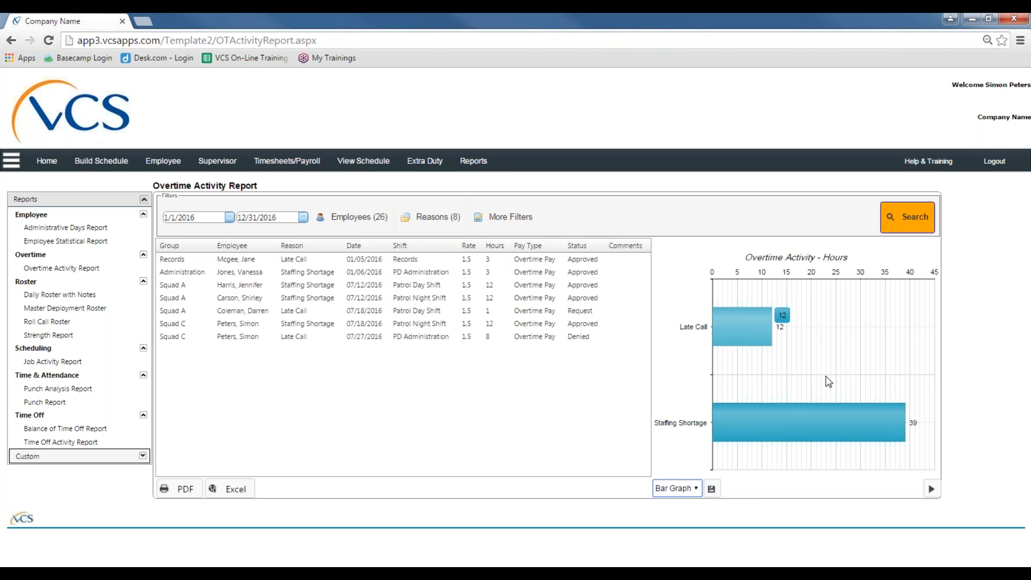
left_click(932, 488)
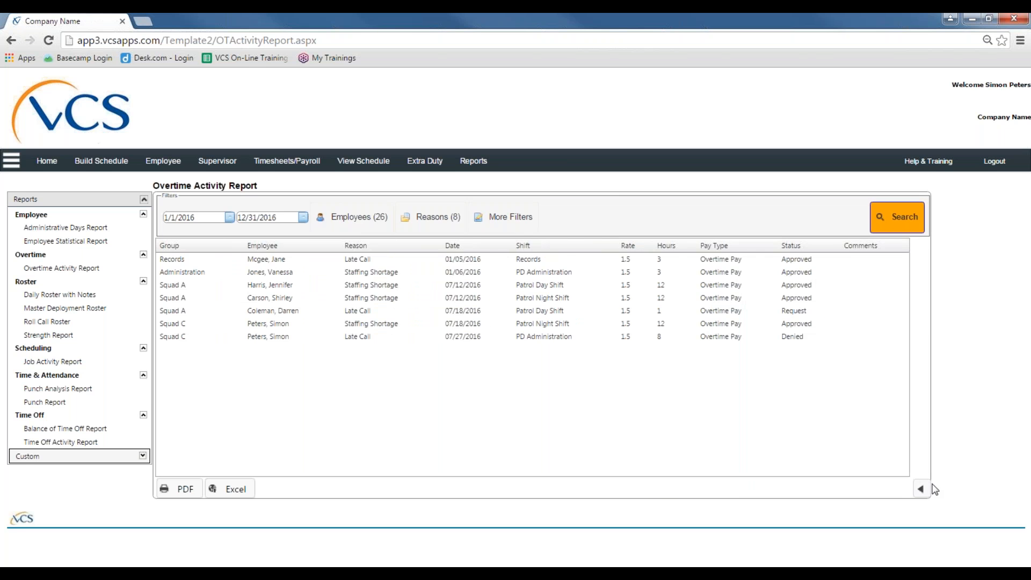
left_click(920, 489)
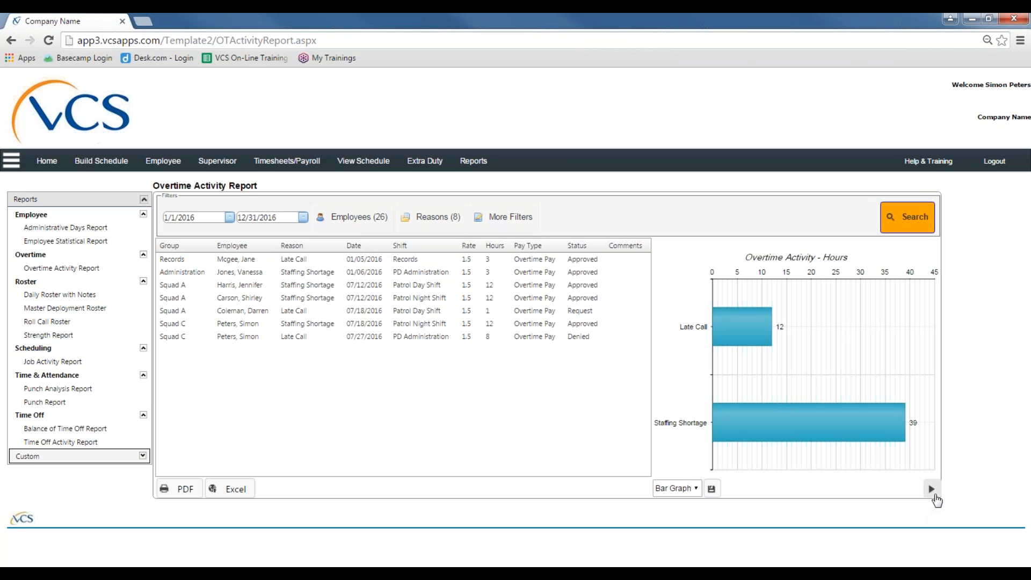
Hide the overtime hours chart, show it again beside the table, and change its chart type to Pie Chart.
left_click(934, 493)
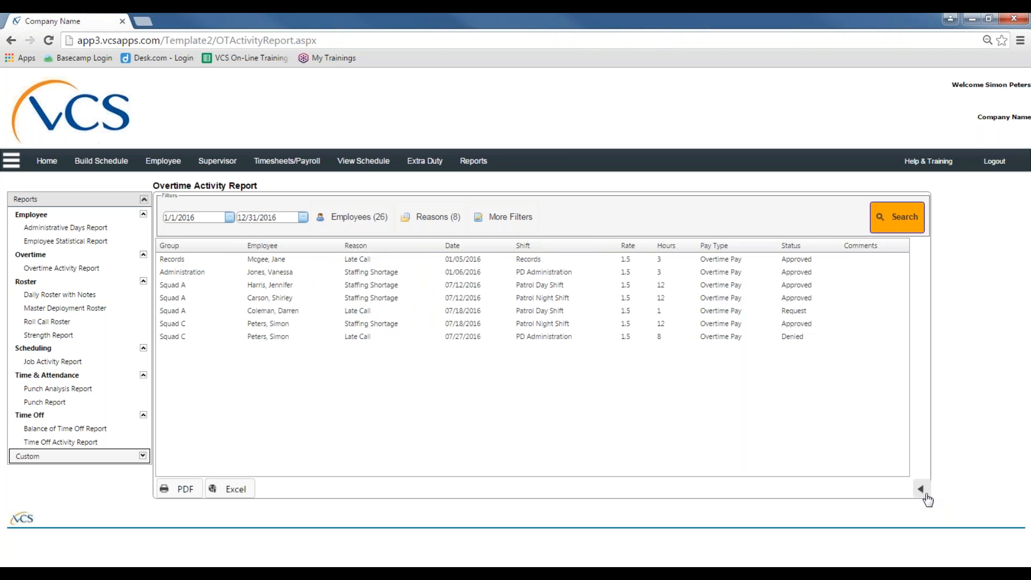
left_click(922, 491)
left_click(696, 488)
left_click(673, 502)
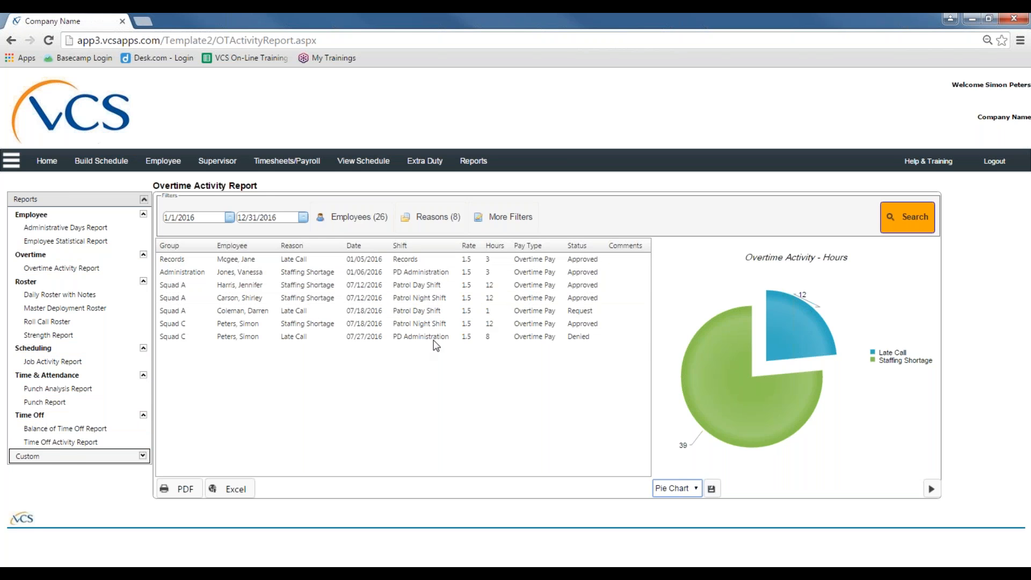
Open the Time Off Activity Report and include all active employees in its employee filter.
left_click(58, 443)
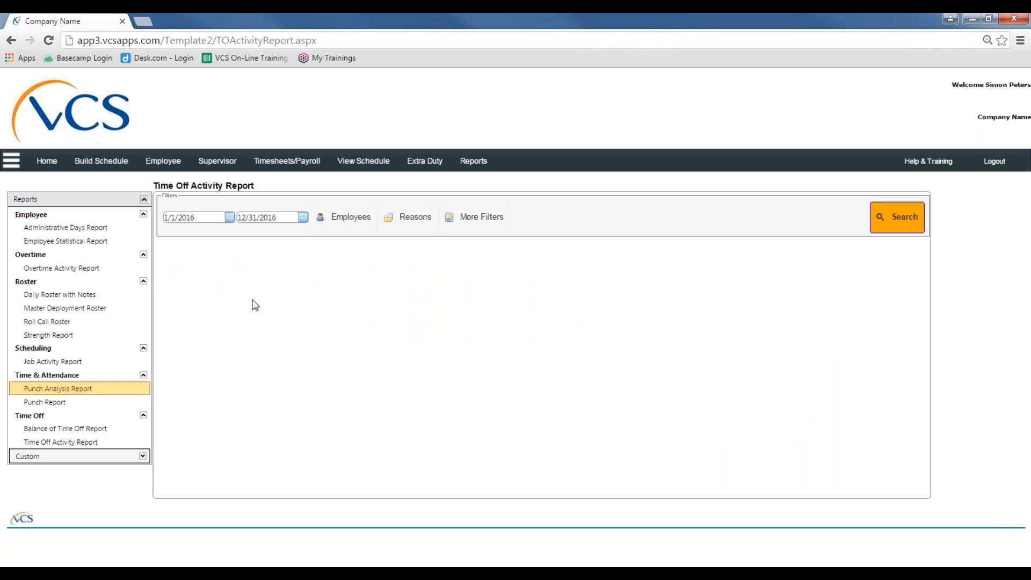
left_click(348, 218)
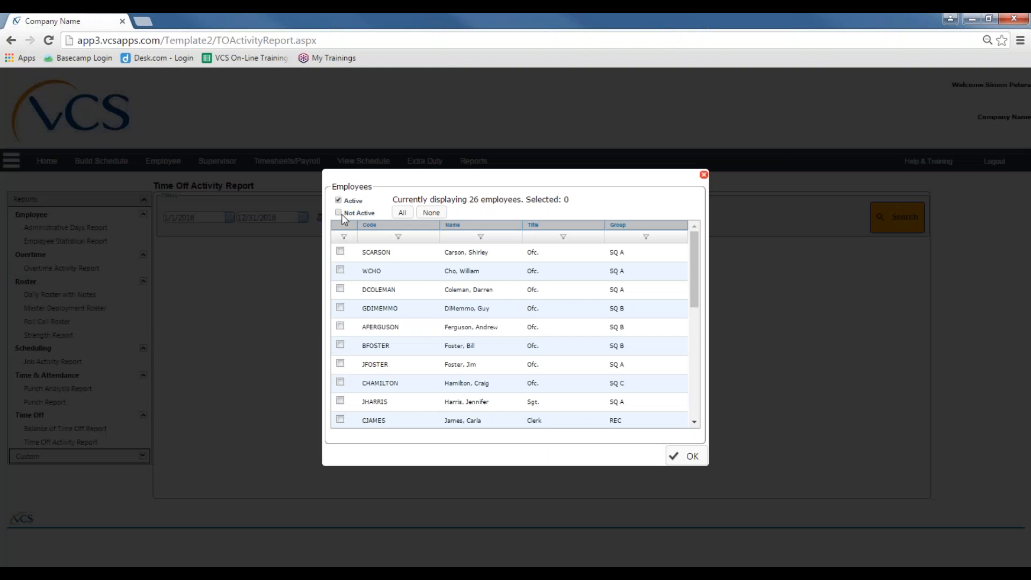
left_click(403, 213)
left_click(691, 463)
Include all time off reasons in the filter and run the time off search for 1/1/2016 to 12/31/2016.
left_click(437, 217)
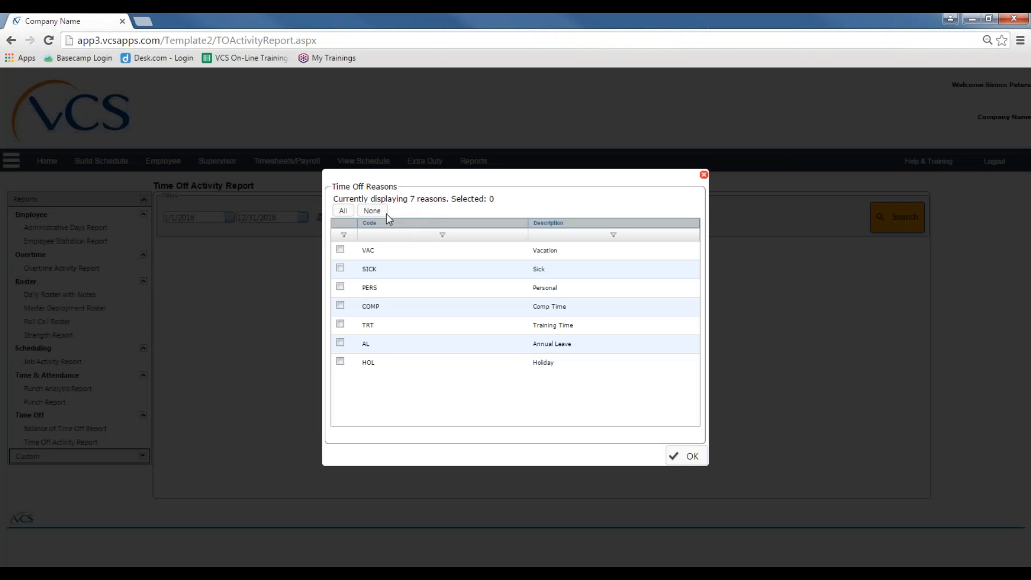
left_click(343, 211)
left_click(687, 457)
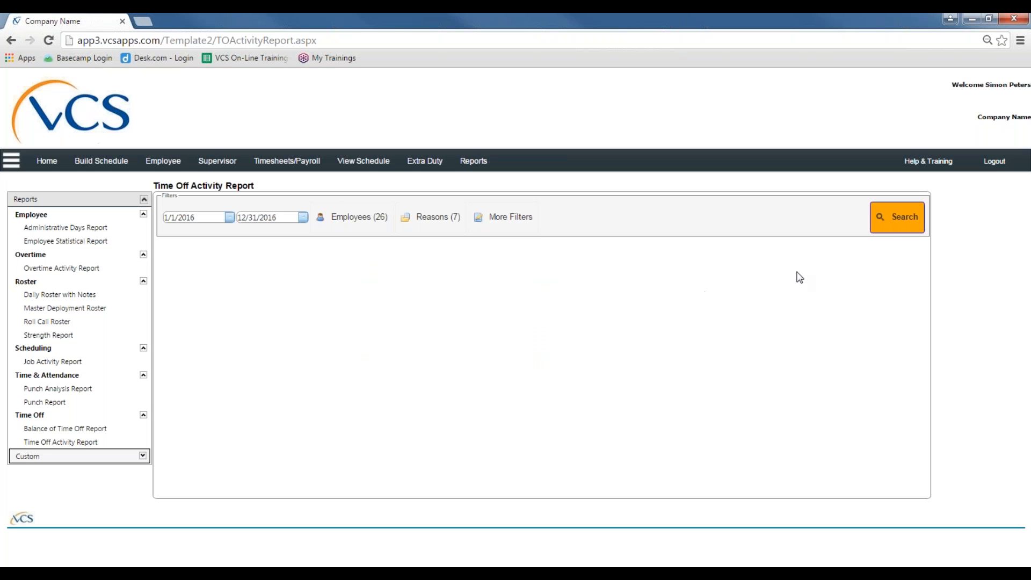
left_click(892, 227)
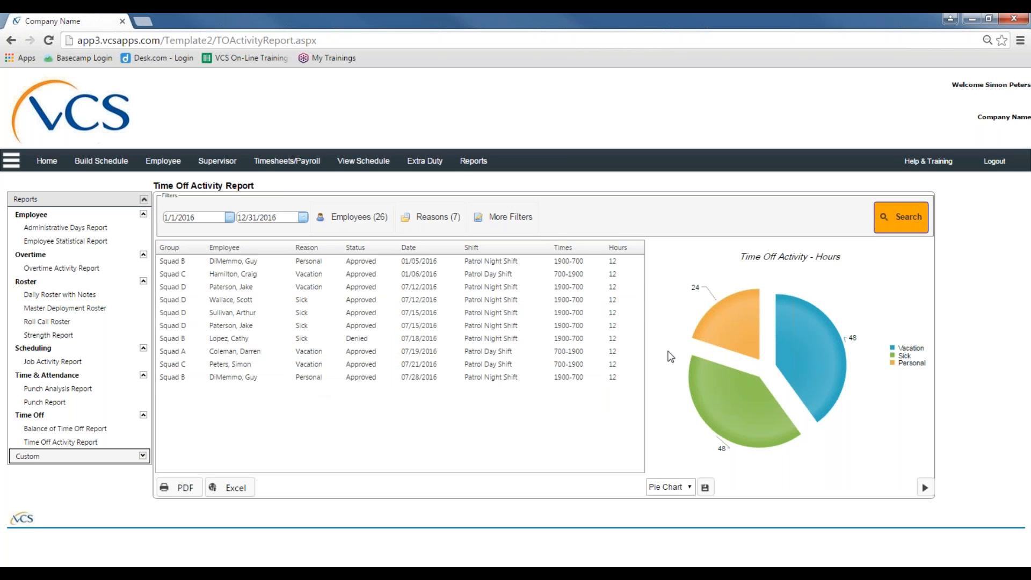
Examine the Personal, Vacation and Sick slices of the time off hours pie chart.
mouse_move(735, 317)
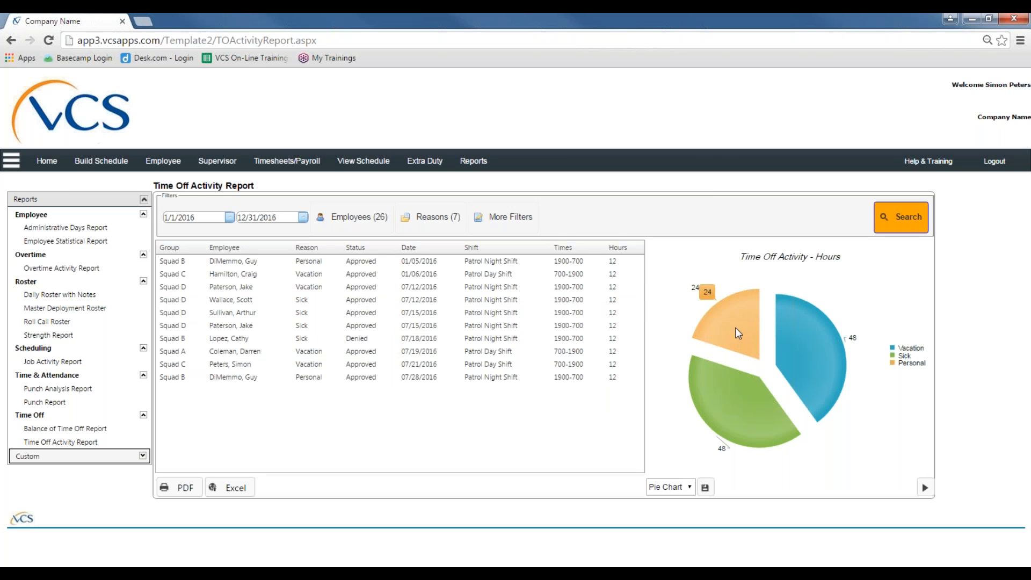
mouse_move(830, 346)
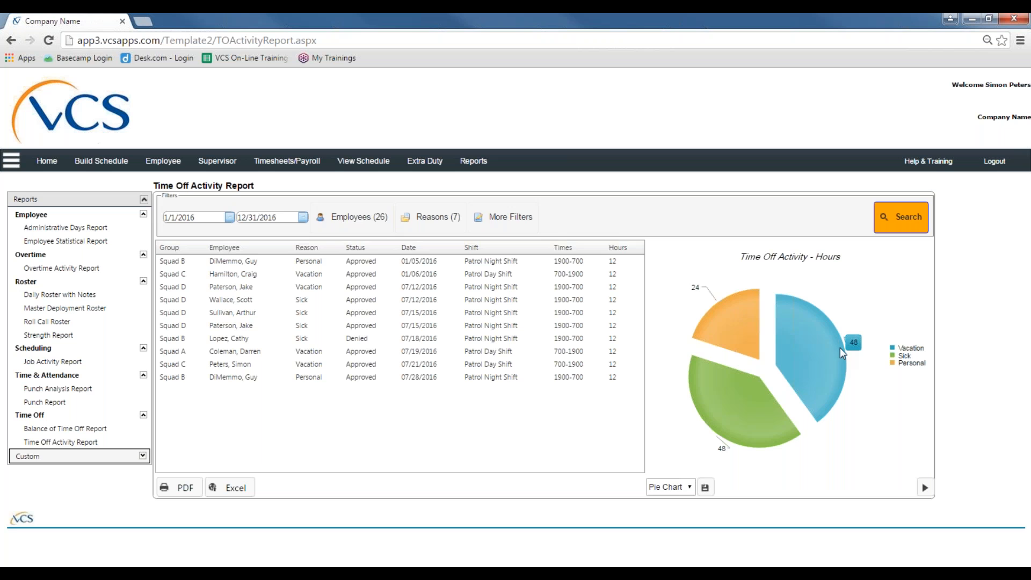
mouse_move(744, 426)
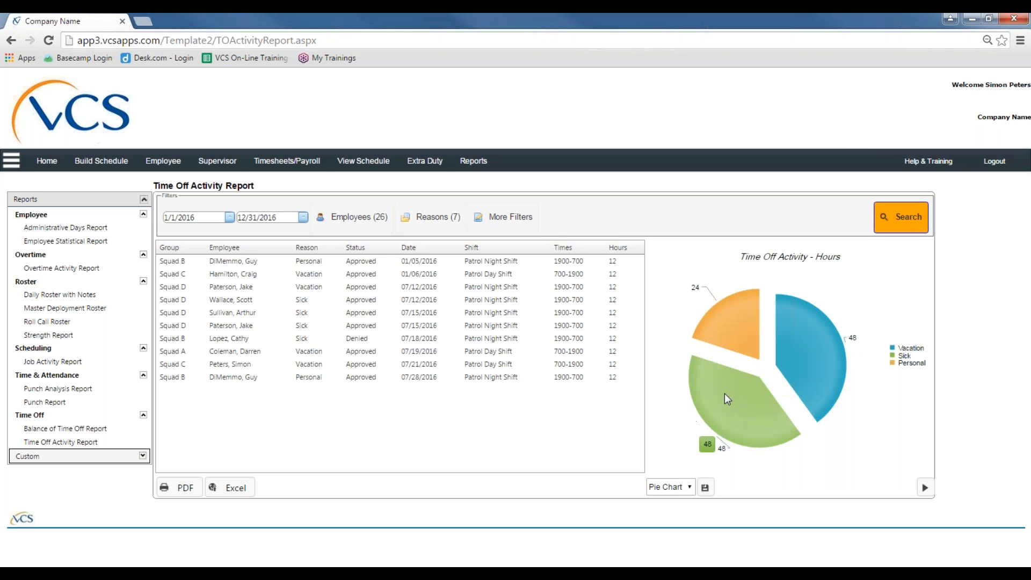